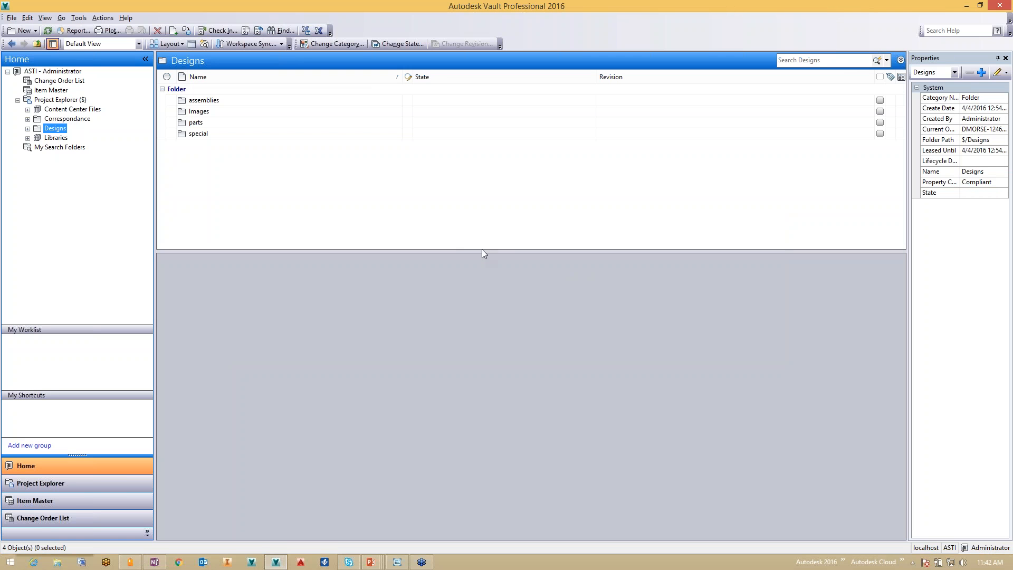
- Expand the Designs folder and view the version history of 200-001.iam in its assemblies folder
left_click_drag(498, 253, 521, 255)
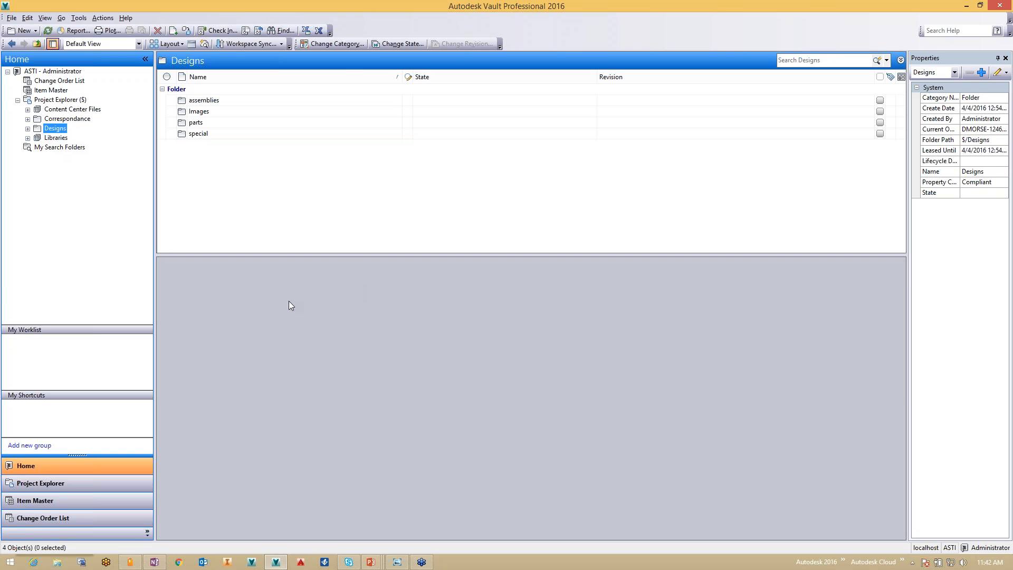
left_click(53, 101)
left_click(55, 128)
left_click(28, 128)
left_click(70, 141)
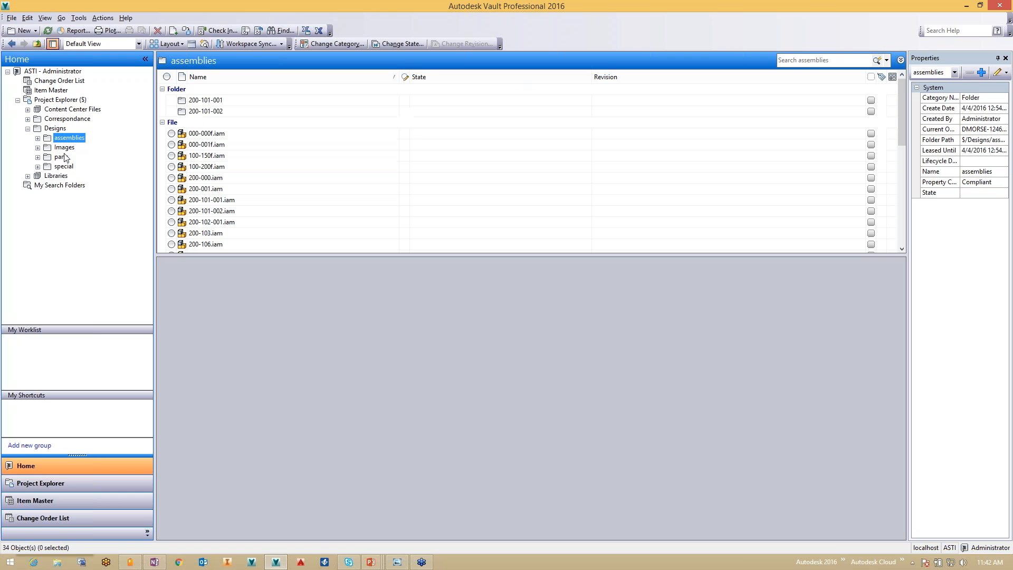
left_click(200, 189)
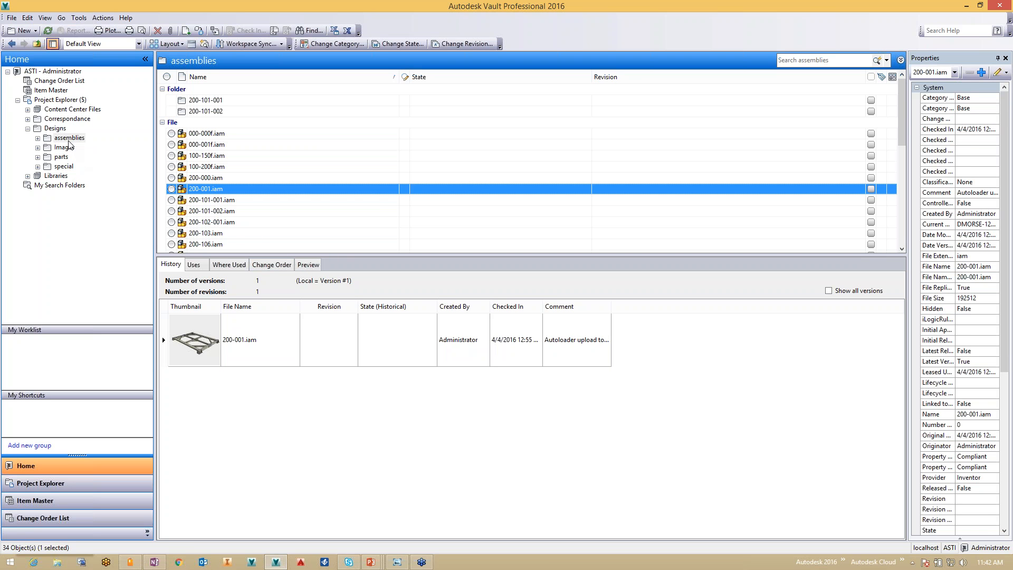
- Preview the part 200-103.ipt in the parts folder and return to the Designs folder
left_click(68, 140)
left_click(67, 148)
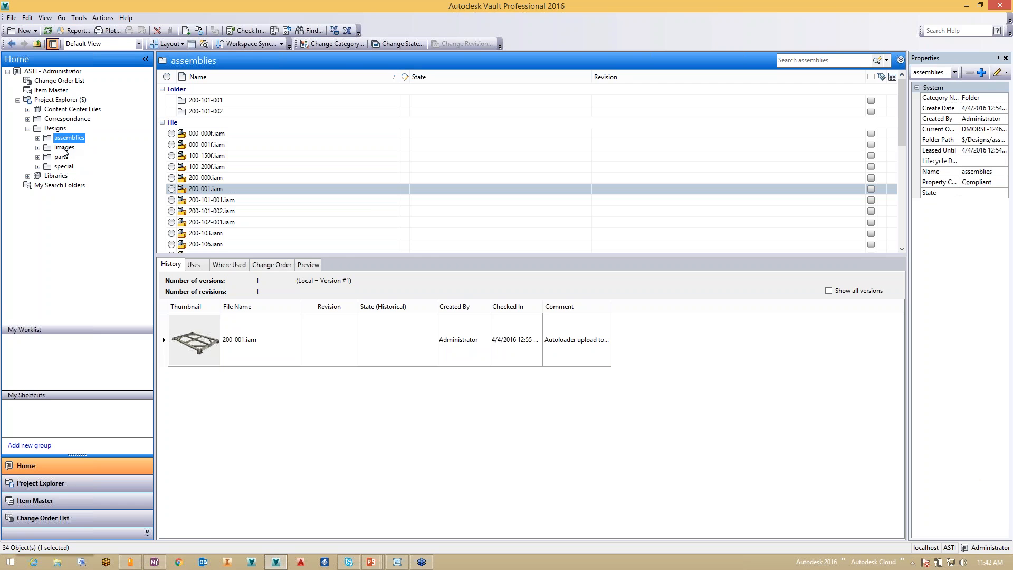
left_click(59, 158)
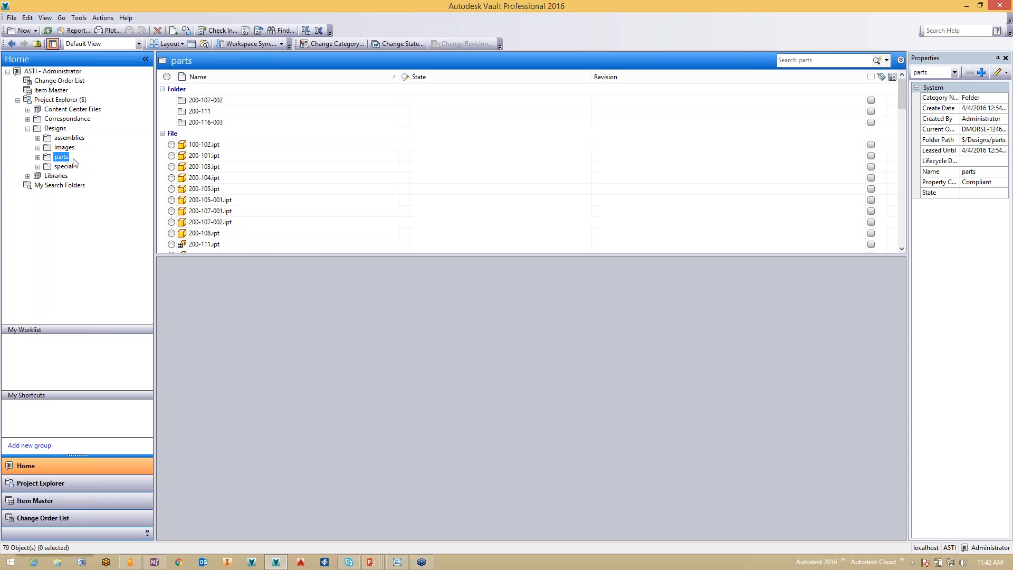
left_click(201, 167)
left_click(307, 265)
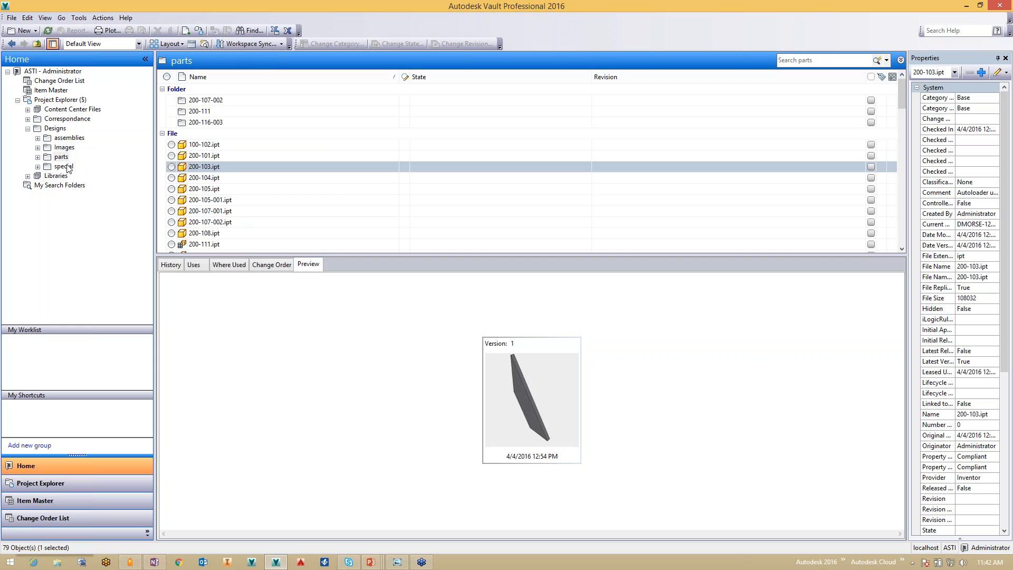
left_click(46, 130)
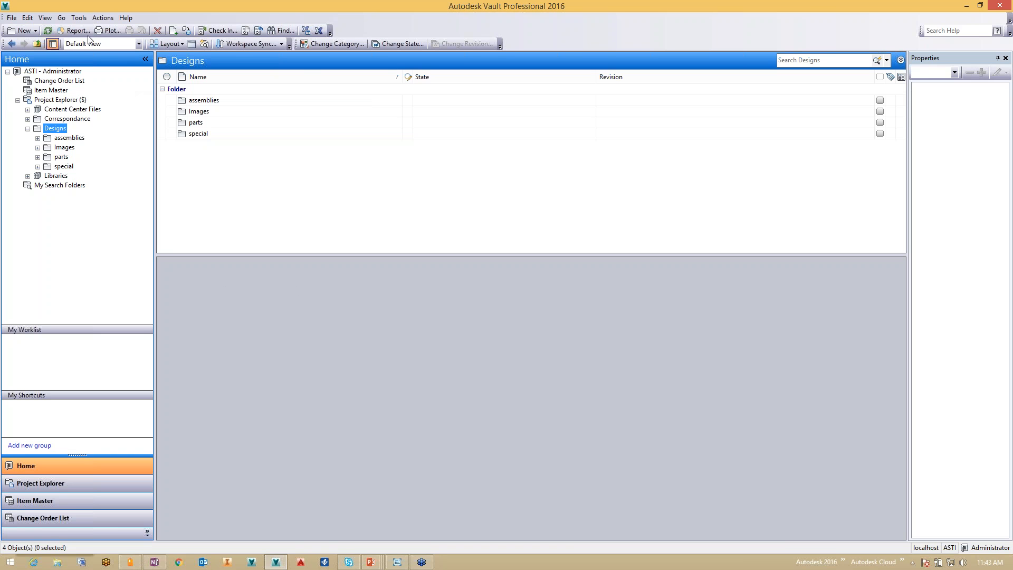
- Review the engineering, manufacturing, sales and administrator user accounts in the global user management
left_click(79, 19)
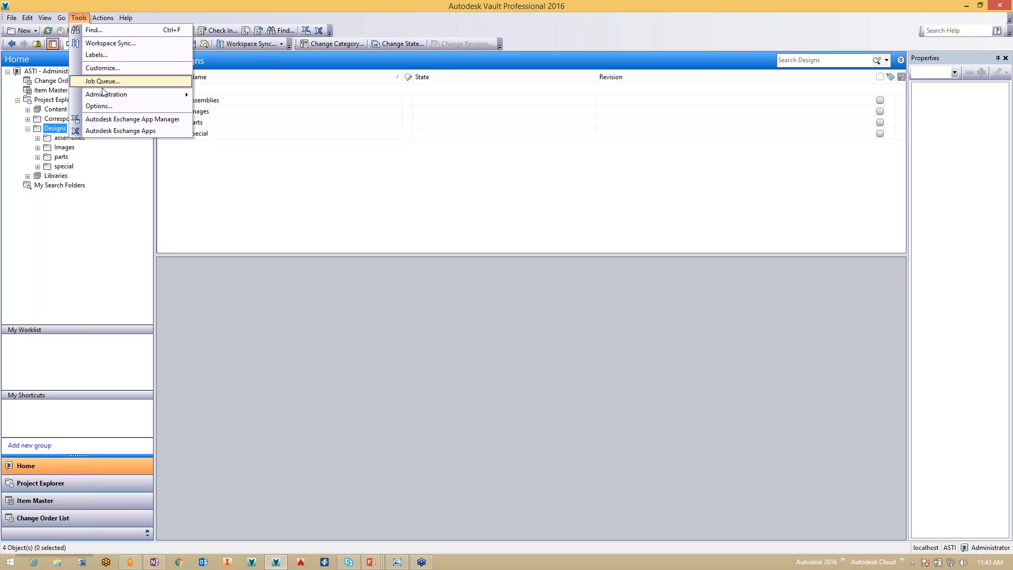
mouse_move(104, 96)
left_click(232, 106)
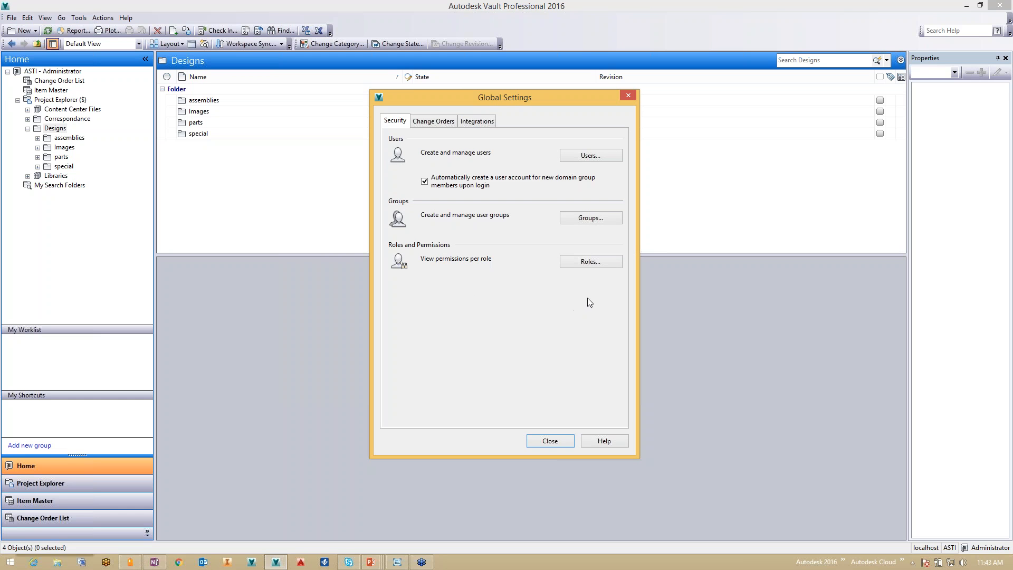
left_click(588, 158)
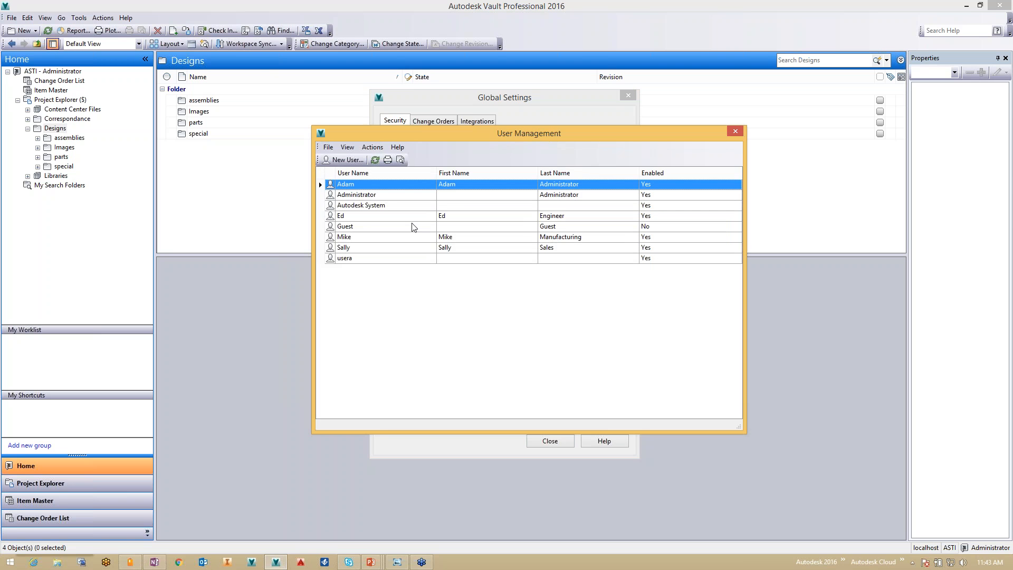
left_click(377, 217)
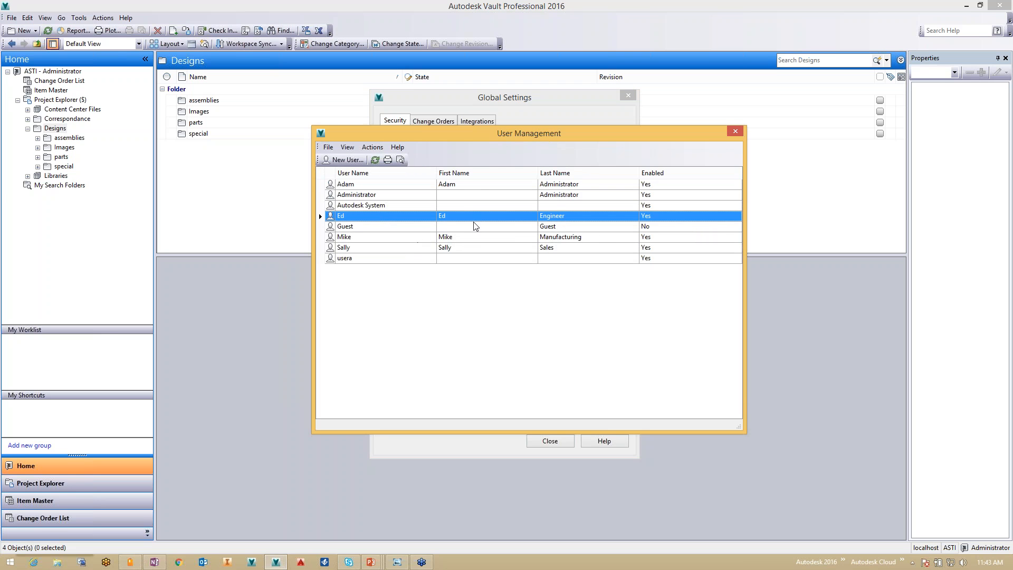
left_click(448, 238)
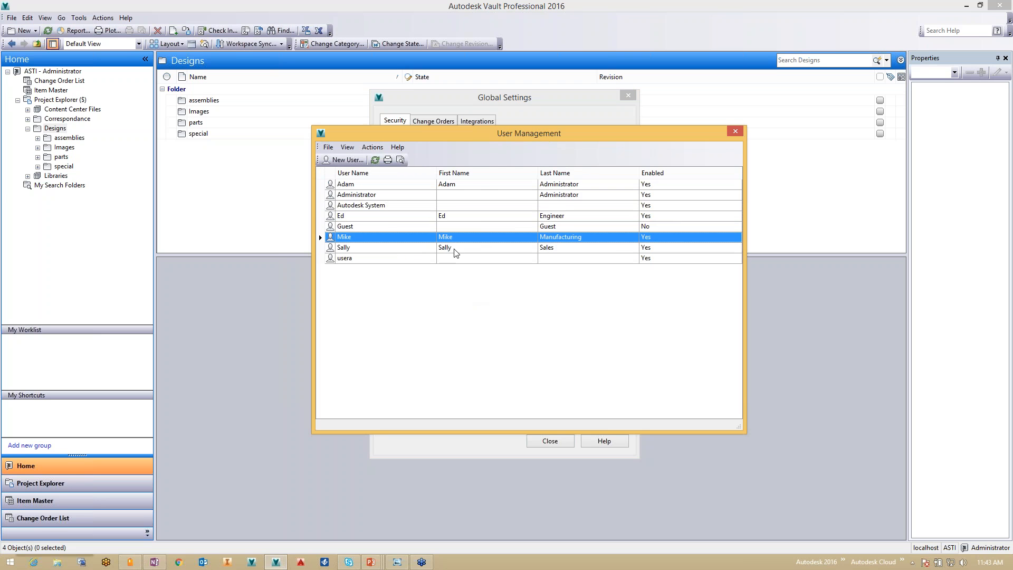
left_click(454, 249)
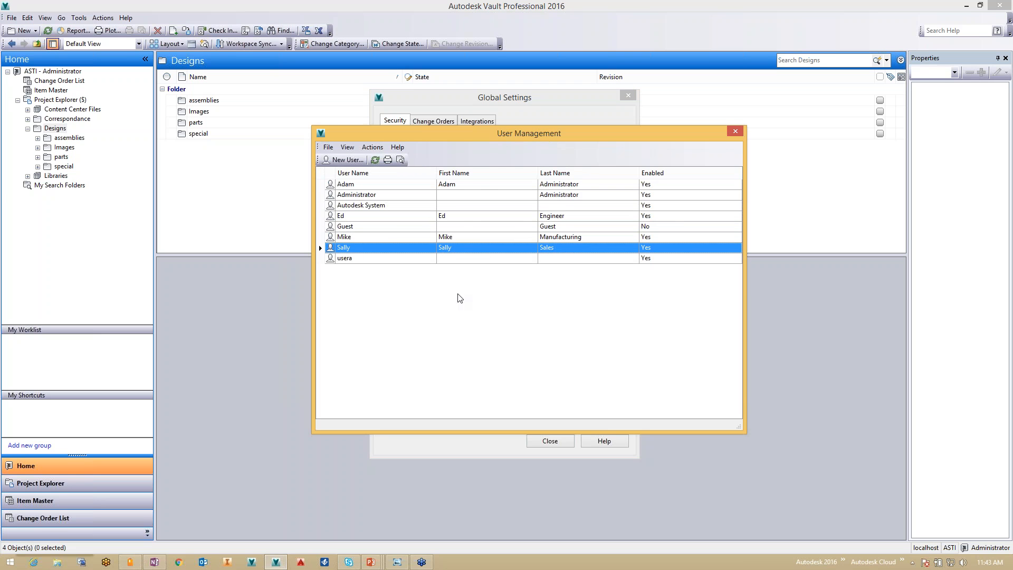
left_click(460, 184)
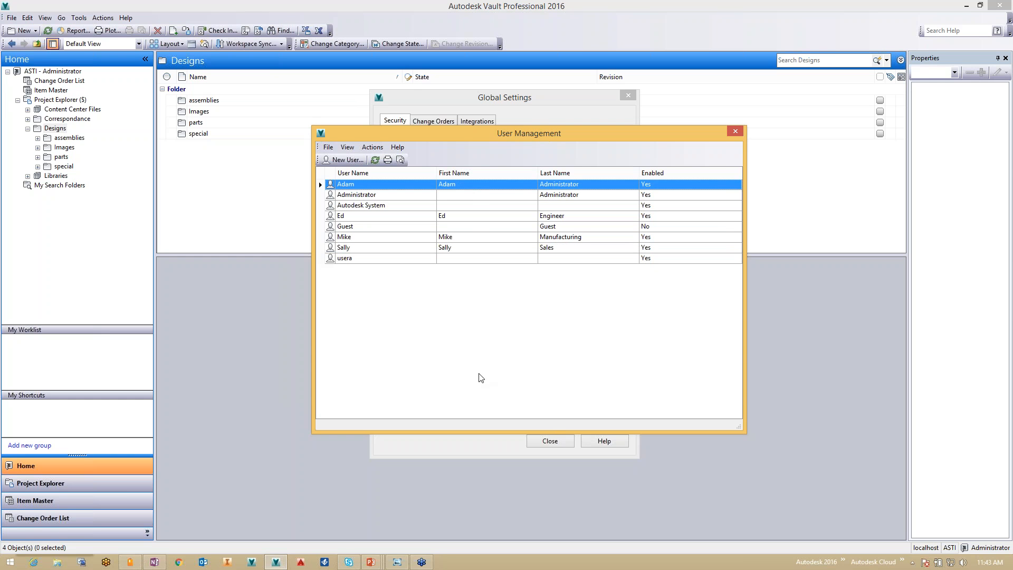
left_click(737, 131)
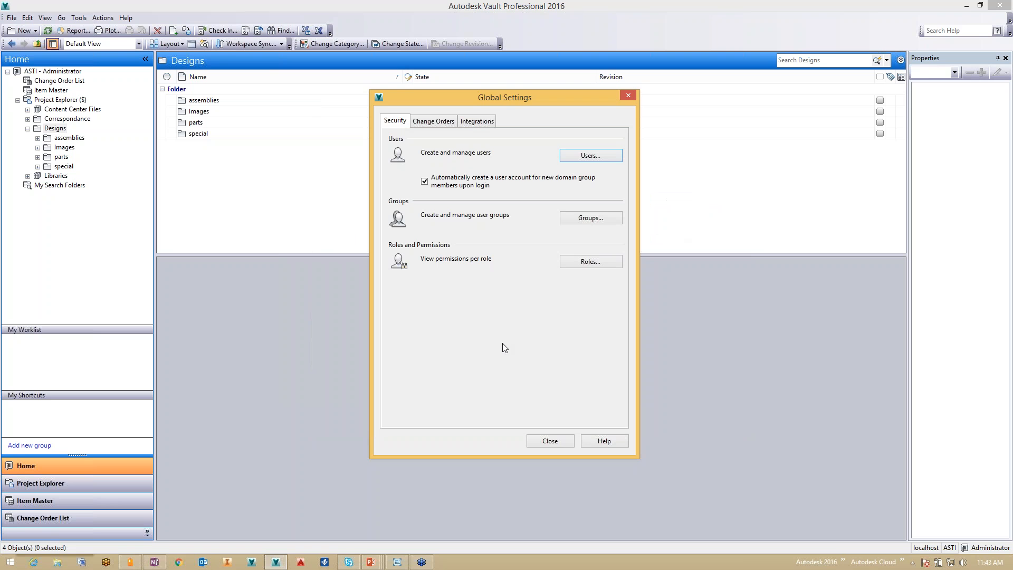
- Inspect the roles, vault access and members of the Administrators, Manufacturing and Sales groups without changing them
left_click(600, 223)
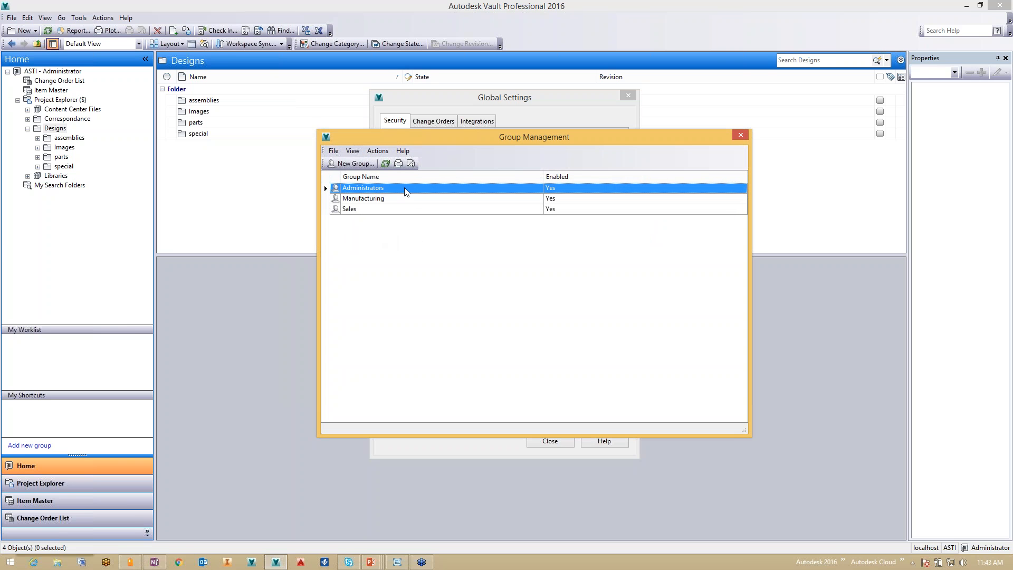
double_click(400, 190)
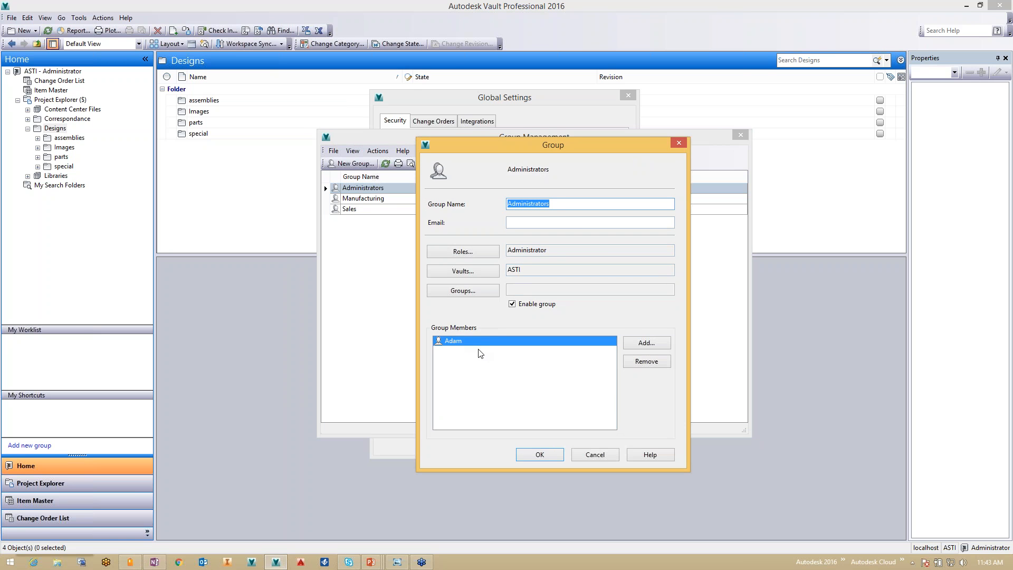
left_click(594, 454)
double_click(385, 199)
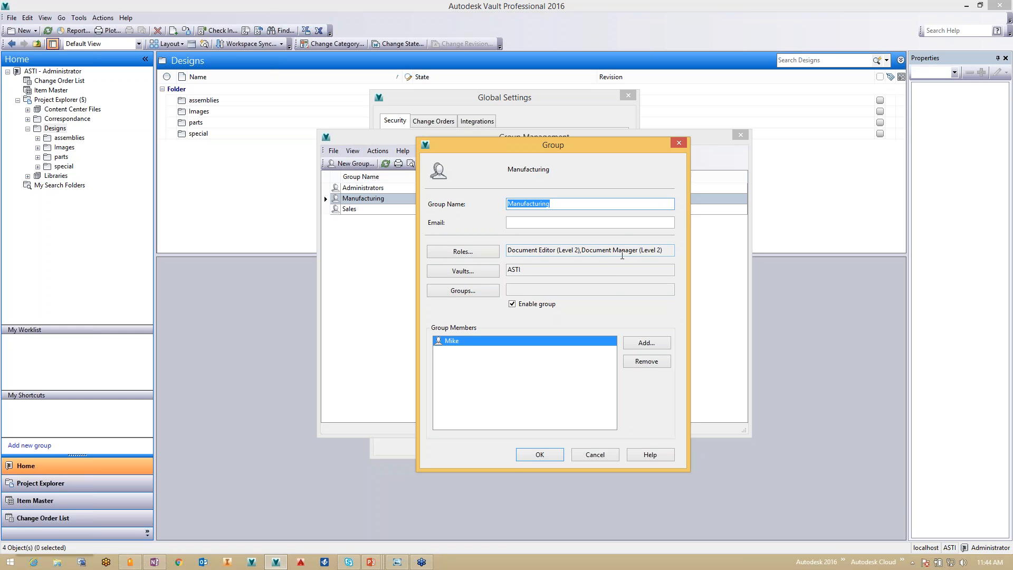
left_click(481, 272)
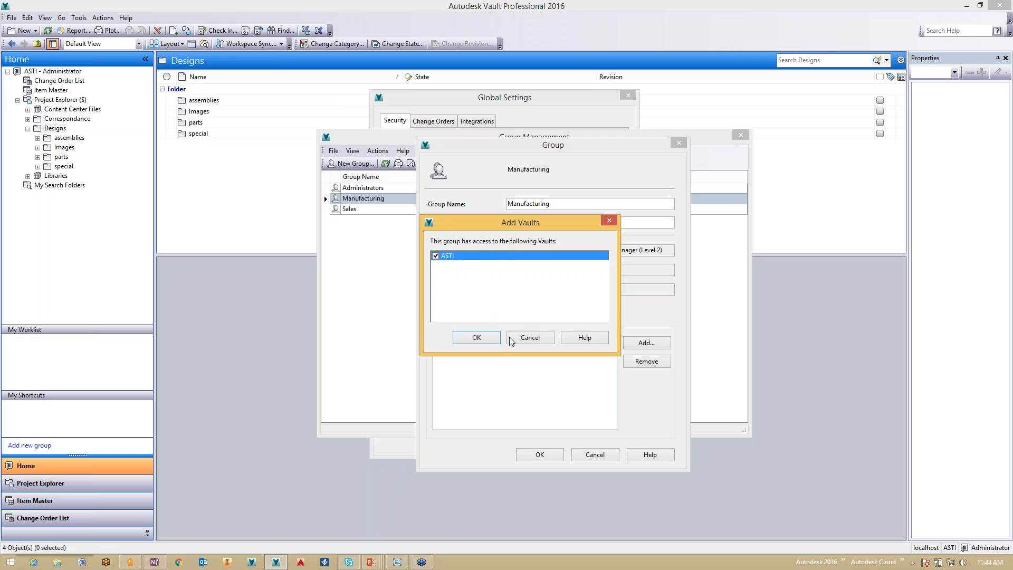
left_click(527, 338)
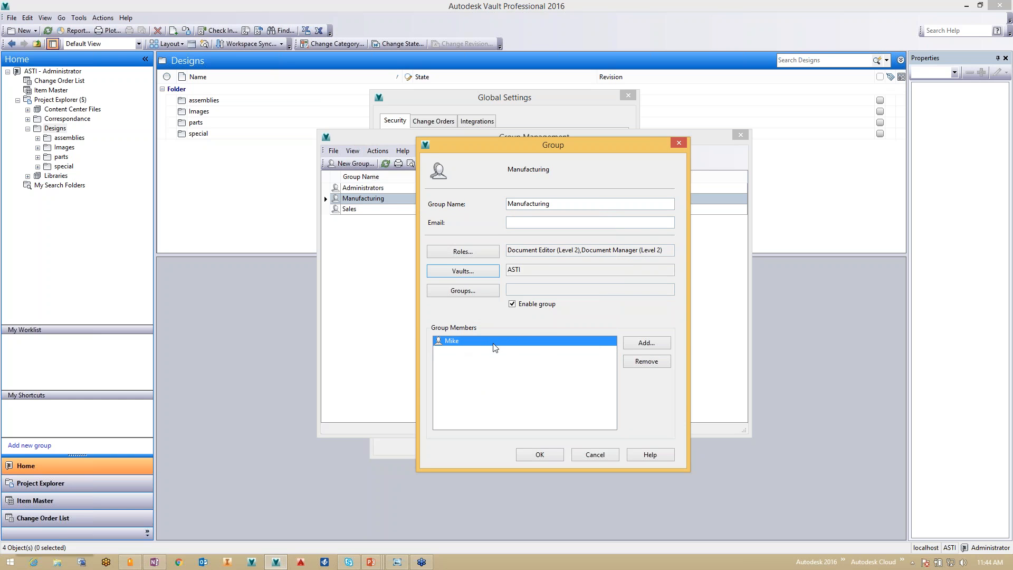
left_click(594, 454)
double_click(375, 210)
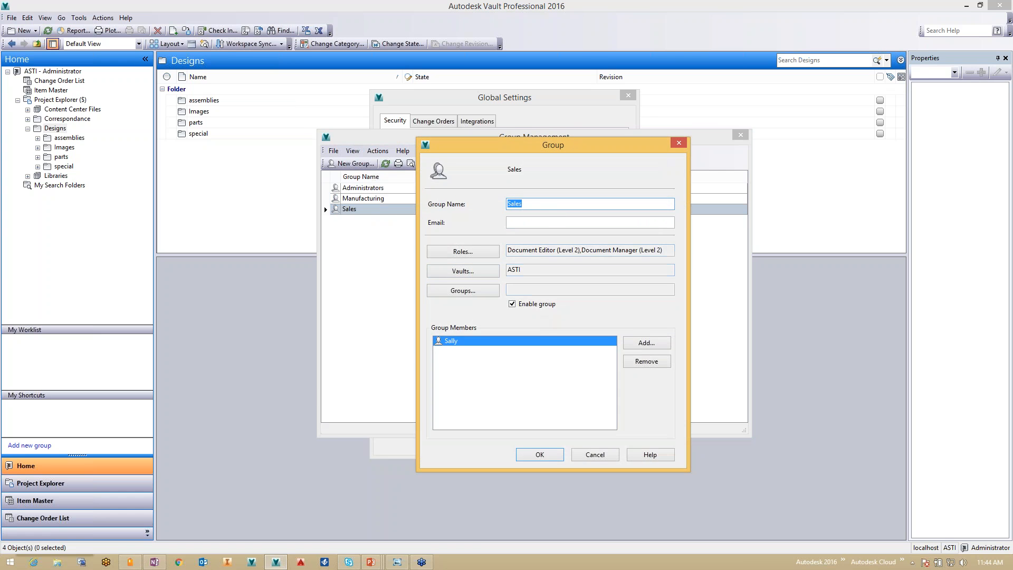
left_click(595, 455)
- Create a group named Engineering with the roles Document Editor (Level 2) and Document Manager (Level 2)
left_click(353, 164)
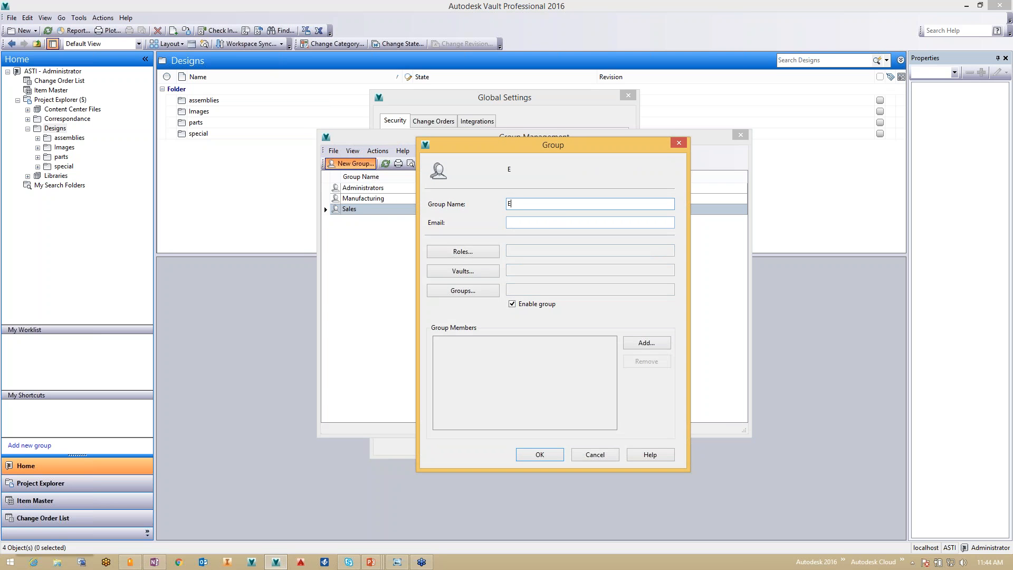
type("Engineering")
left_click(489, 251)
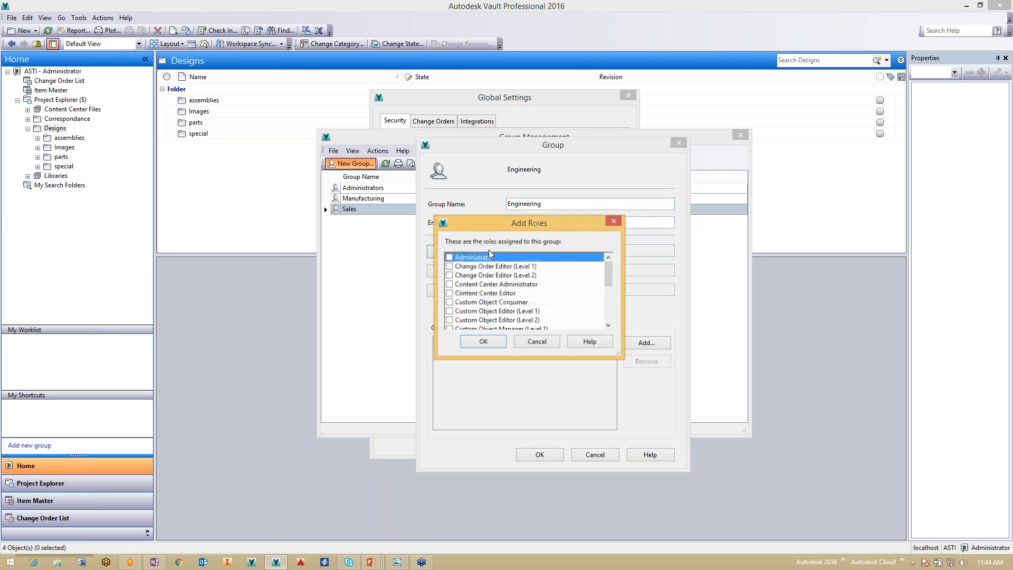
left_click(608, 308)
left_click(449, 293)
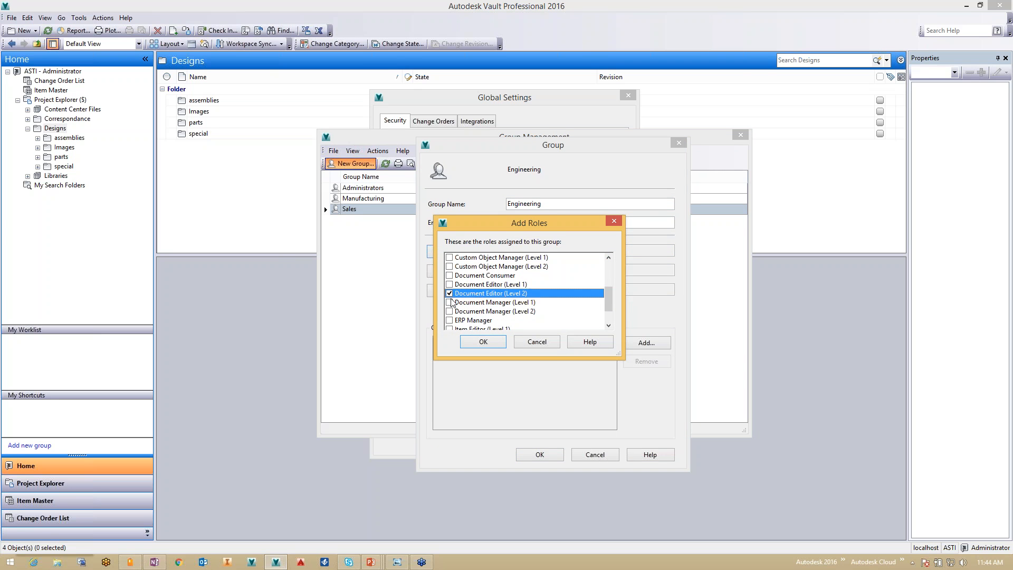
left_click(450, 312)
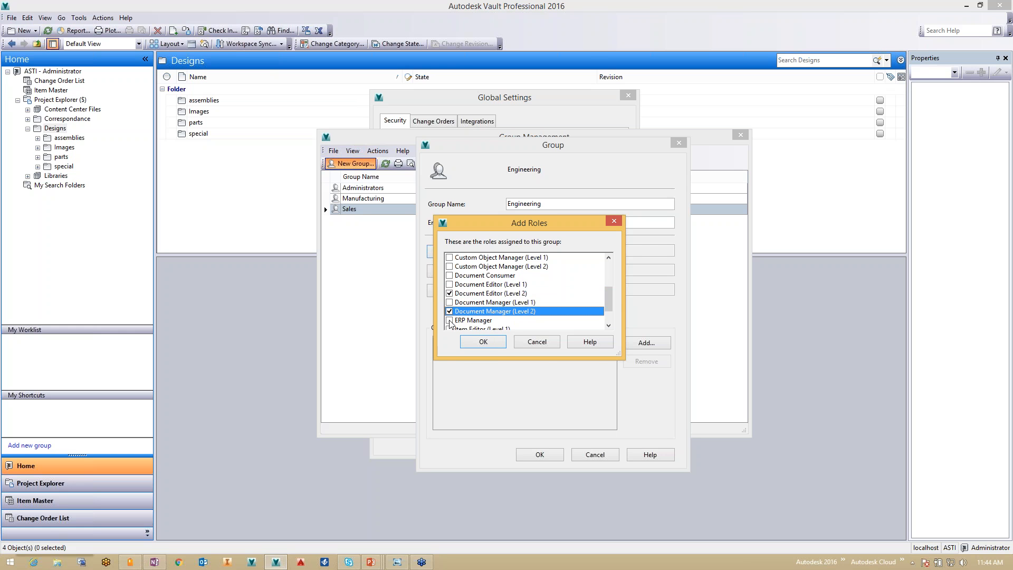
left_click(491, 345)
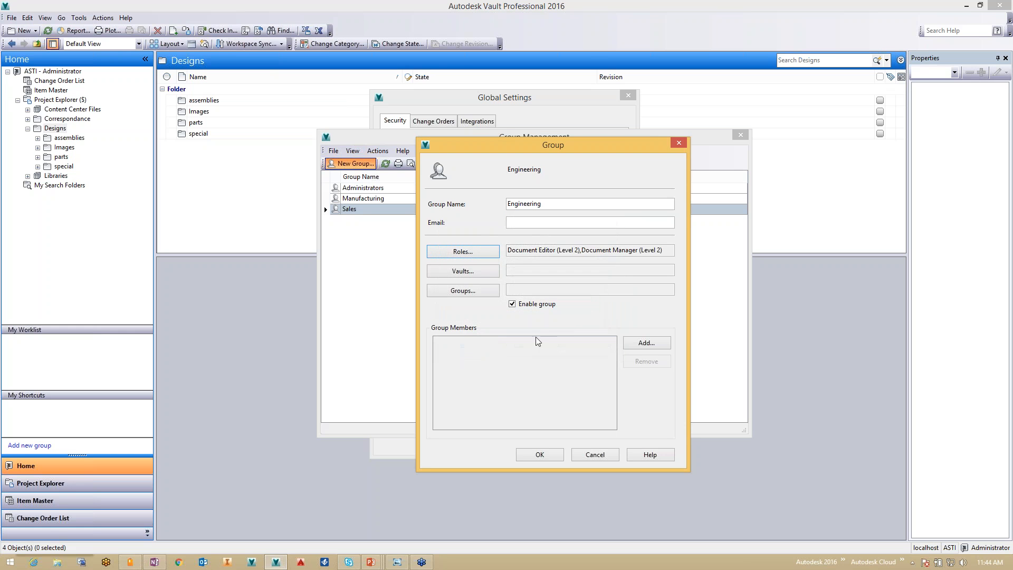
- Give the Engineering group access to the ASTI vault
left_click(486, 271)
left_click(435, 256)
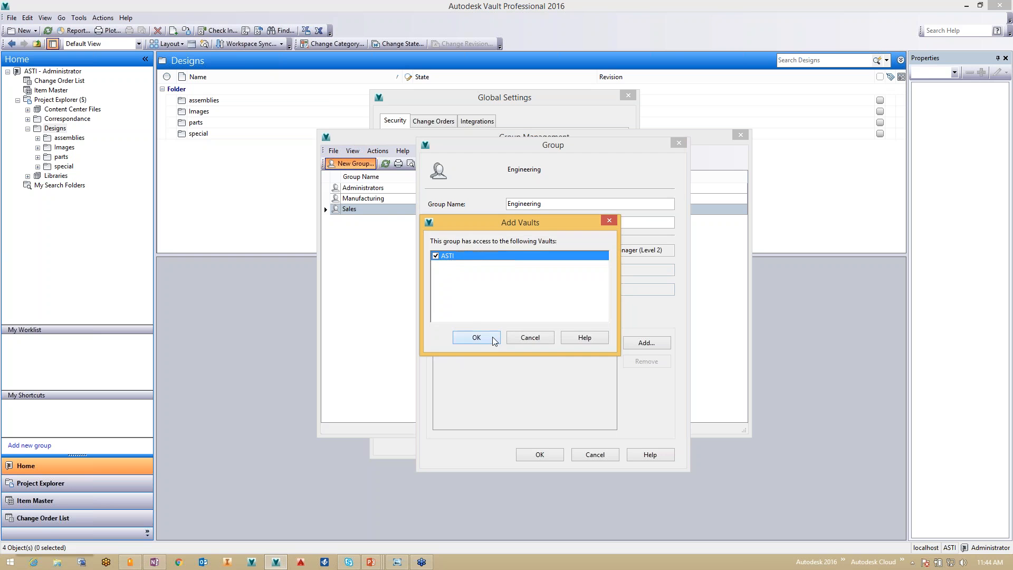
left_click(477, 338)
- Add the engineer's user account as a member of the Engineering group, save the group and close the global settings
left_click(657, 346)
left_click(468, 360)
left_click(588, 282)
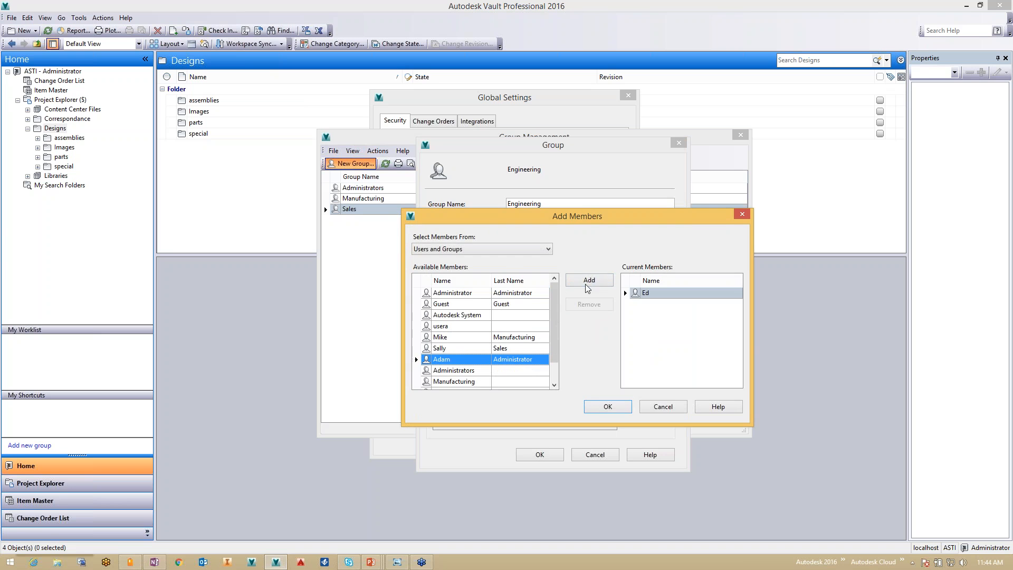
left_click(605, 407)
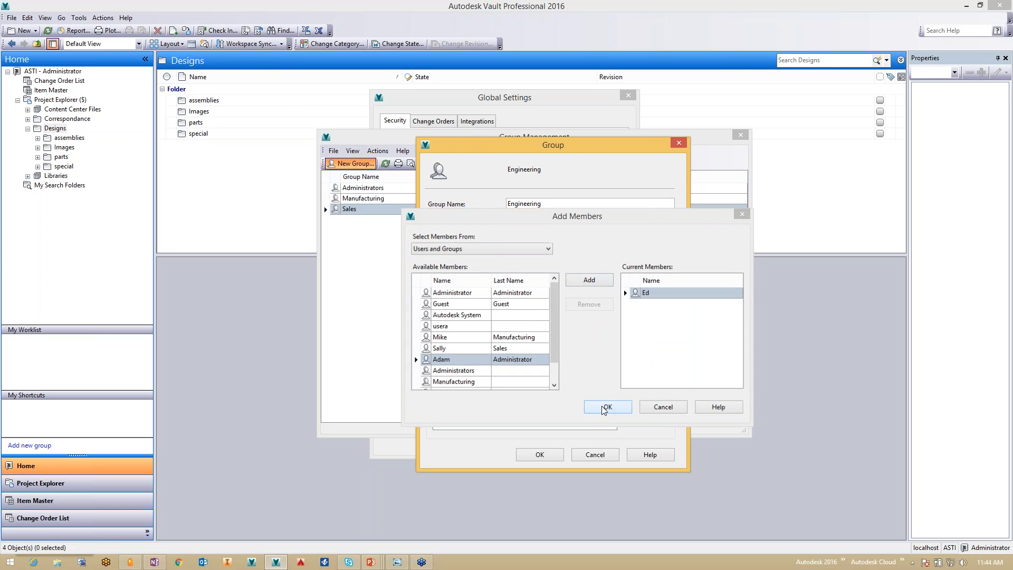
left_click(539, 454)
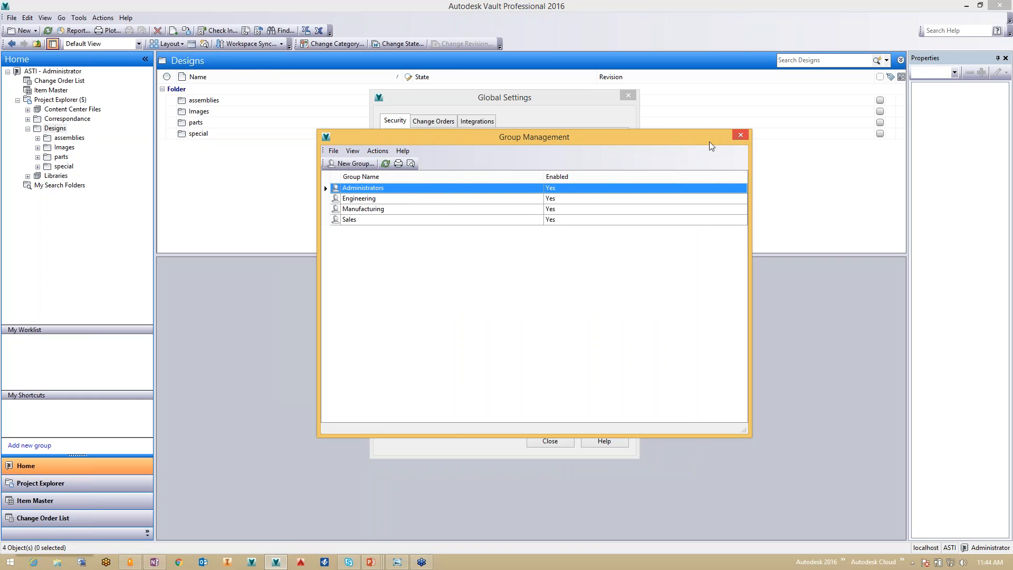
left_click(741, 137)
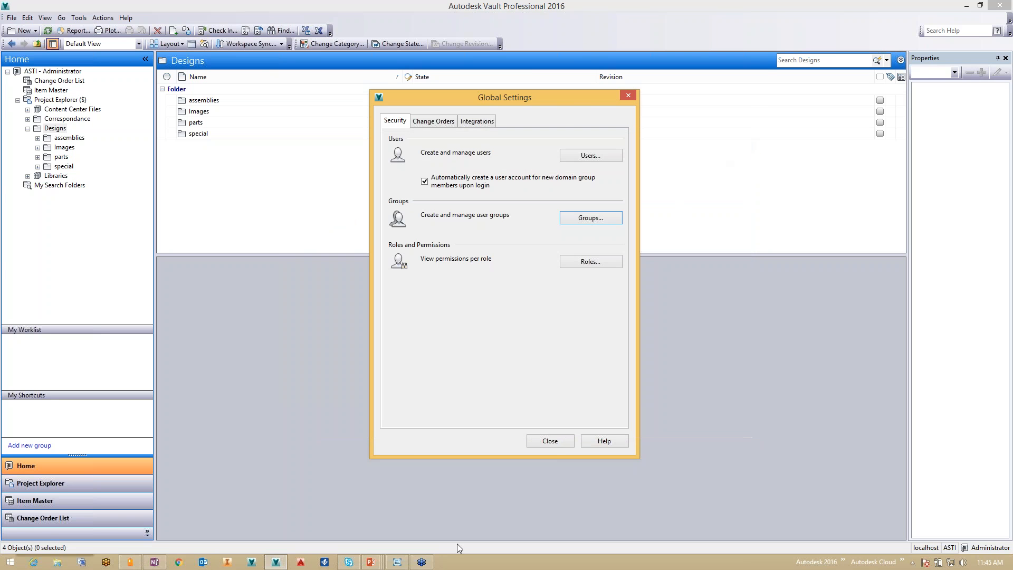
left_click(559, 442)
- Open the lifecycle definitions in the vault's behavior settings and display the states of the Basic Release Process
left_click(78, 19)
mouse_move(119, 94)
left_click(236, 96)
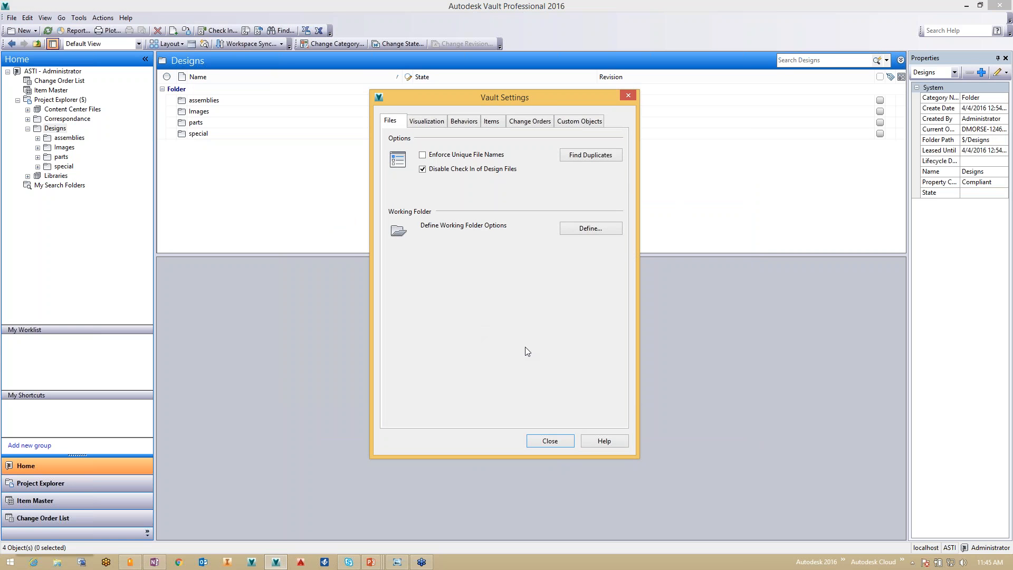
left_click(467, 122)
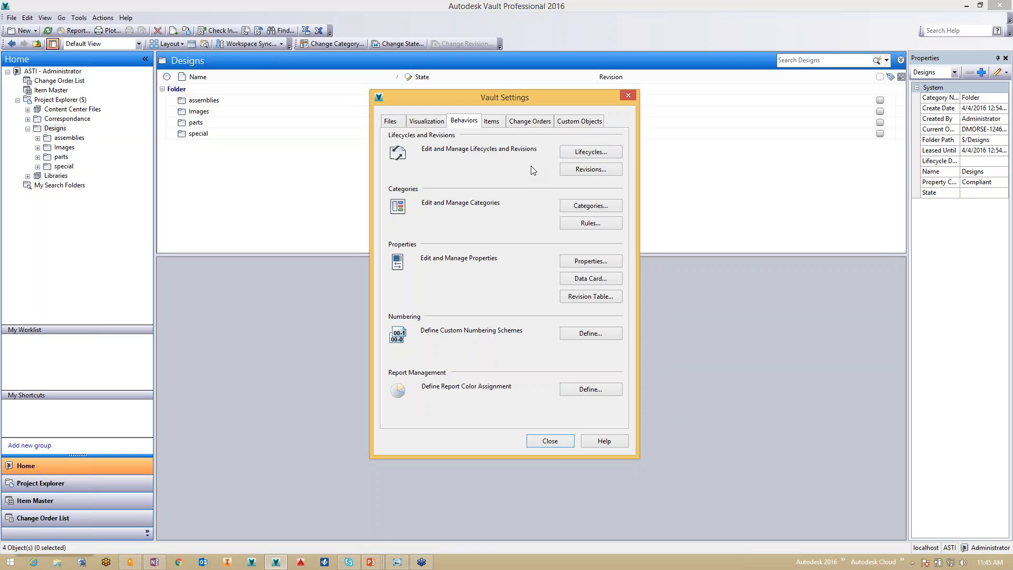
left_click(584, 156)
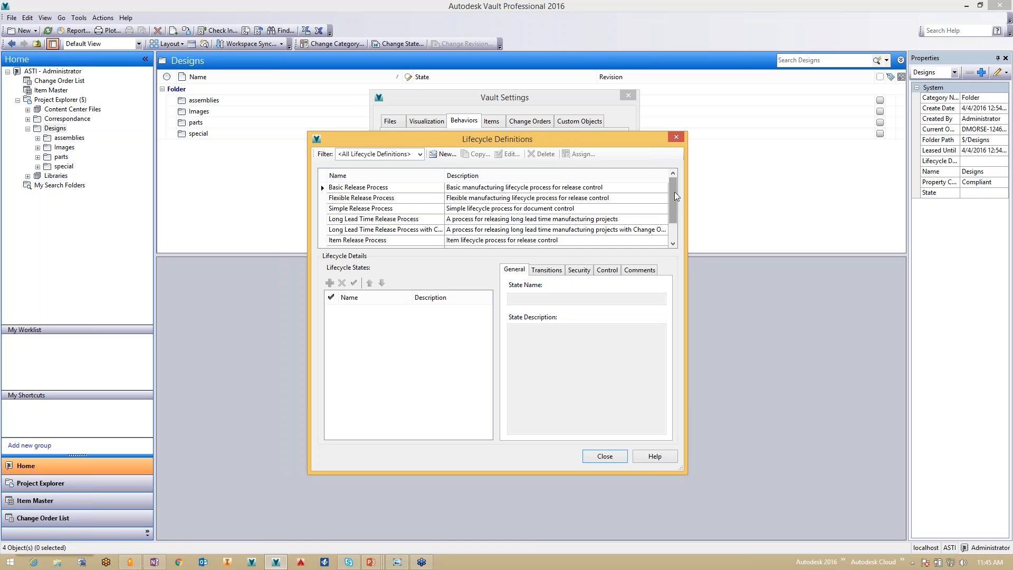
mouse_move(675, 191)
left_mouse_down()
mouse_move(675, 204)
mouse_move(678, 185)
left_mouse_up()
left_click(363, 188)
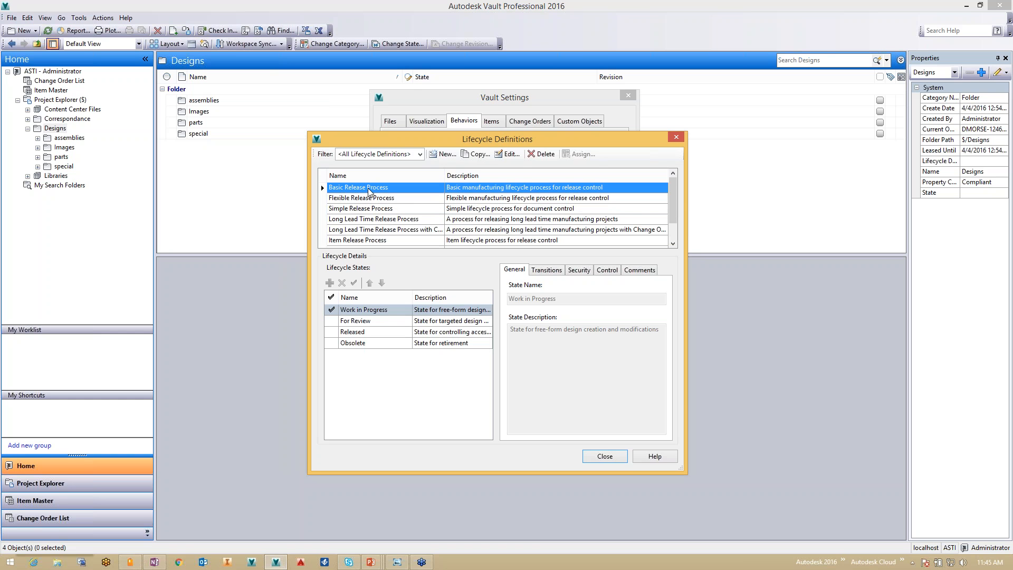
- Compare the lifecycle states of the Flexible, Simple and Basic Release Processes, including each state's description in the Basic Release Process
left_click(361, 199)
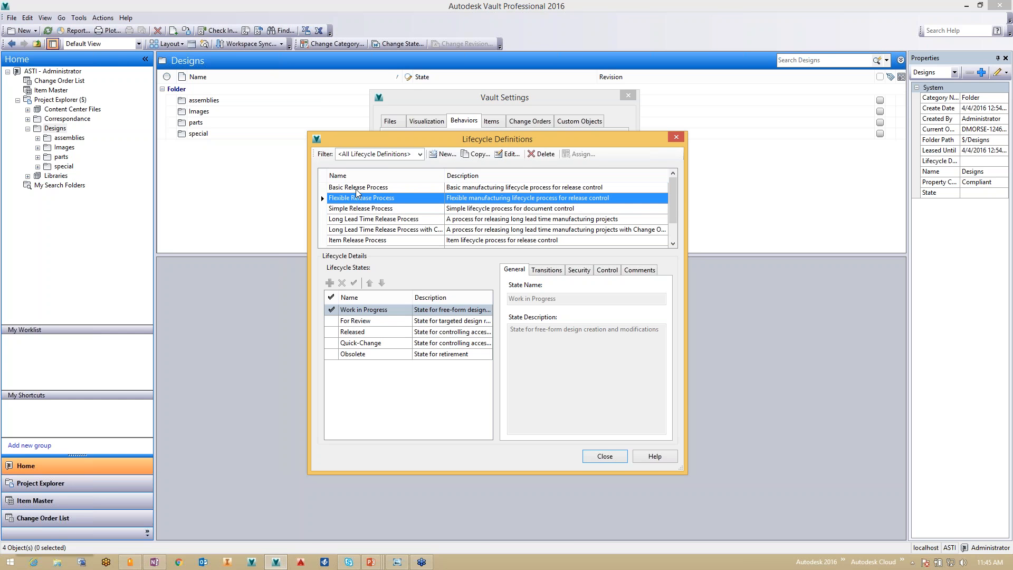
left_click(357, 209)
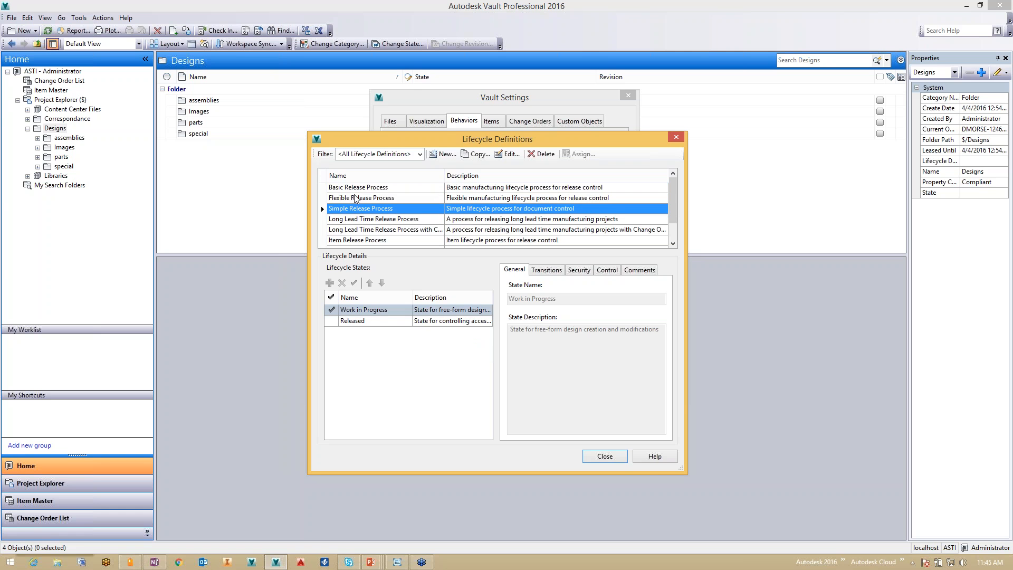
left_click(357, 189)
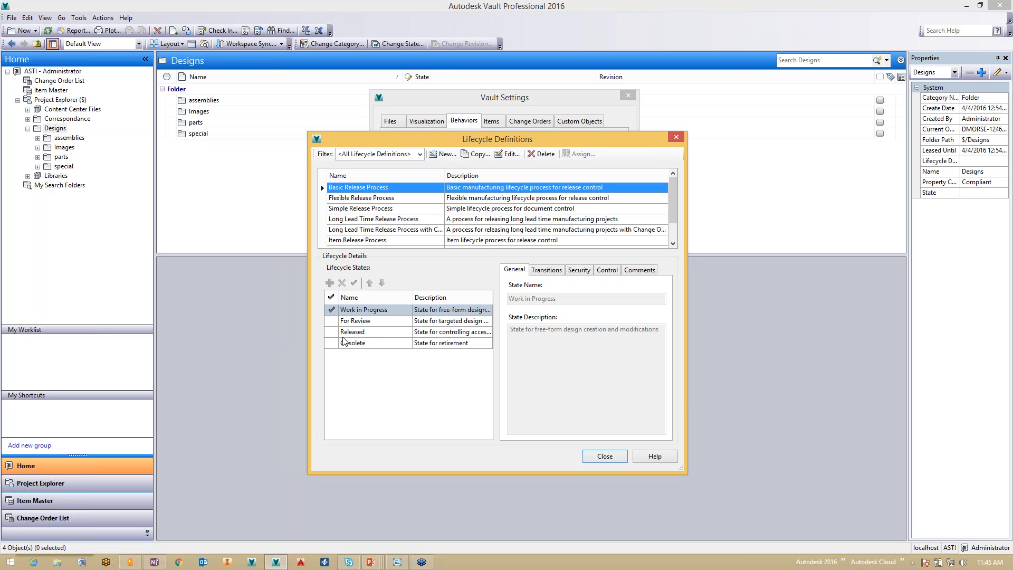
left_click(370, 312)
left_click(371, 323)
left_click(371, 333)
left_click(373, 344)
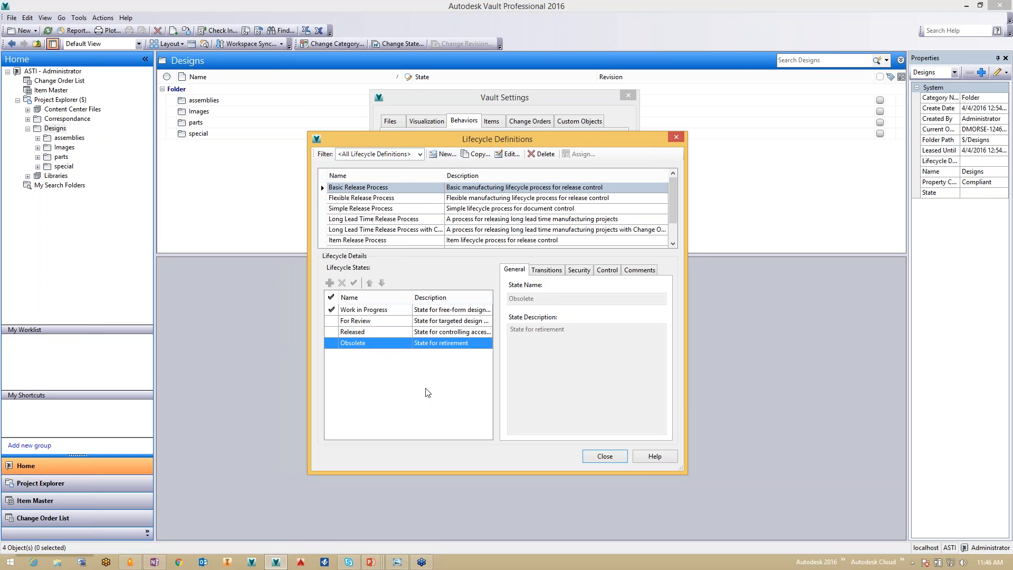
left_click(369, 208)
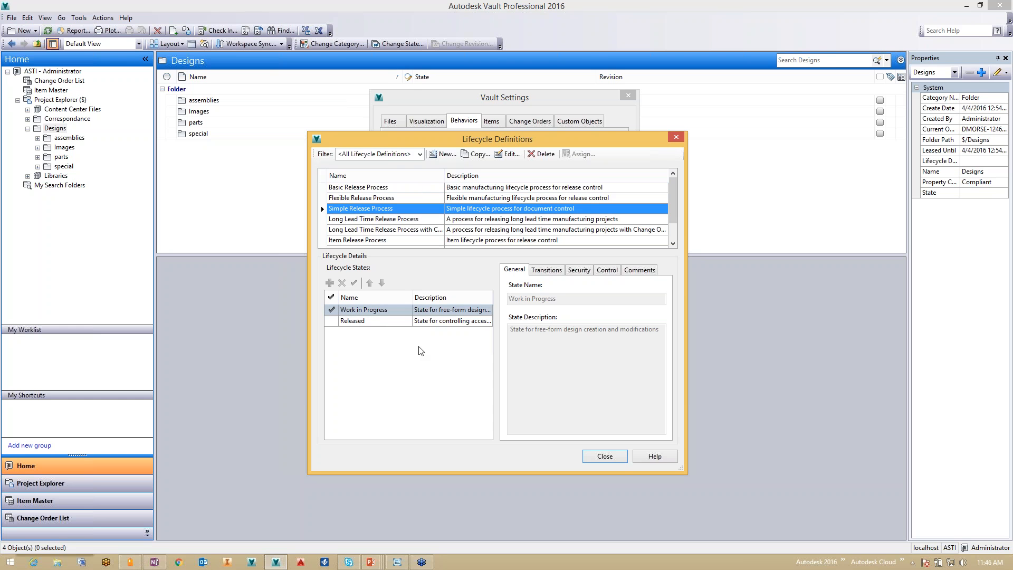
left_click(400, 364)
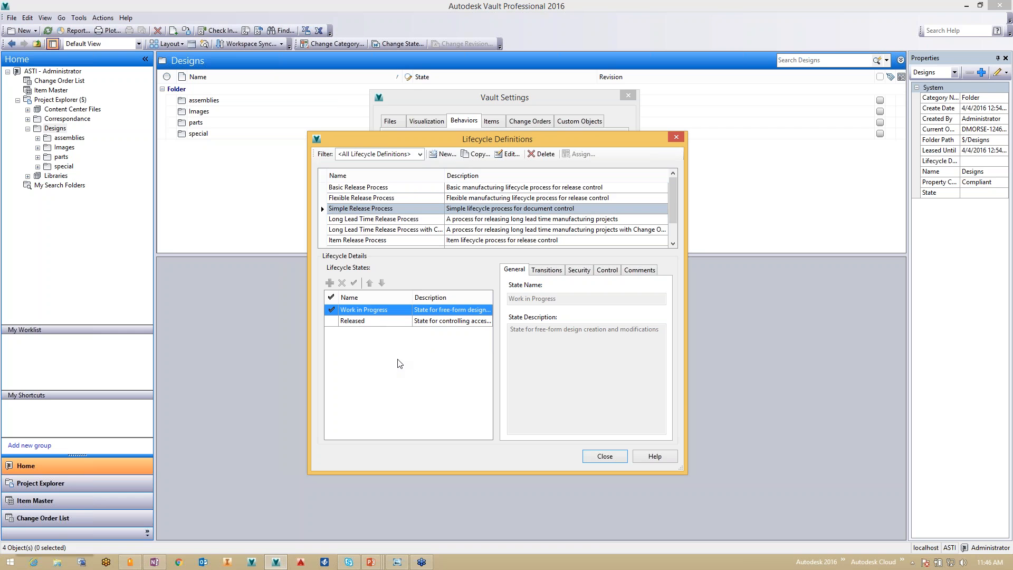
- Create a new lifecycle definition named Standard Process with the description Company Standard Process
left_click(447, 154)
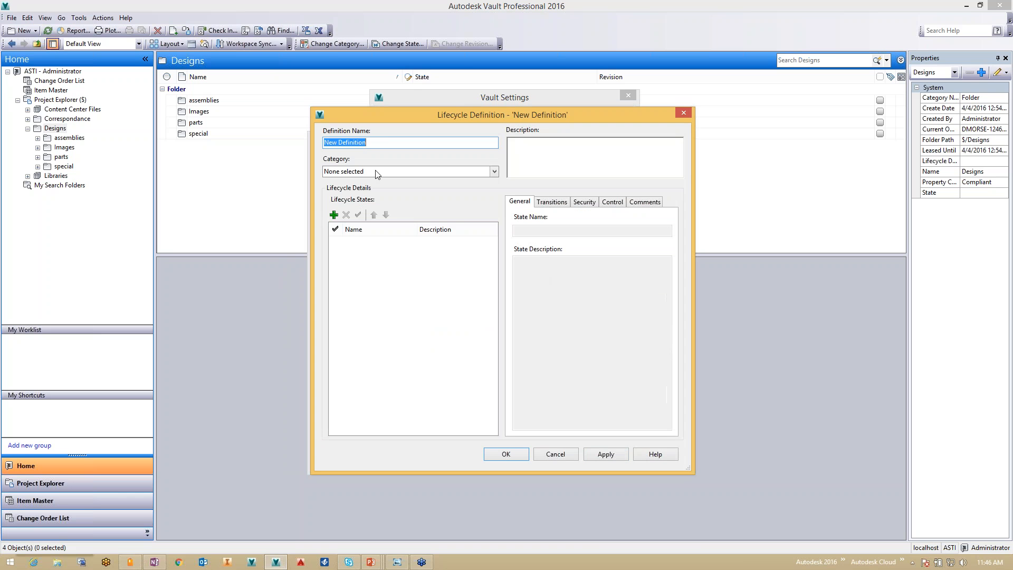
type("S")
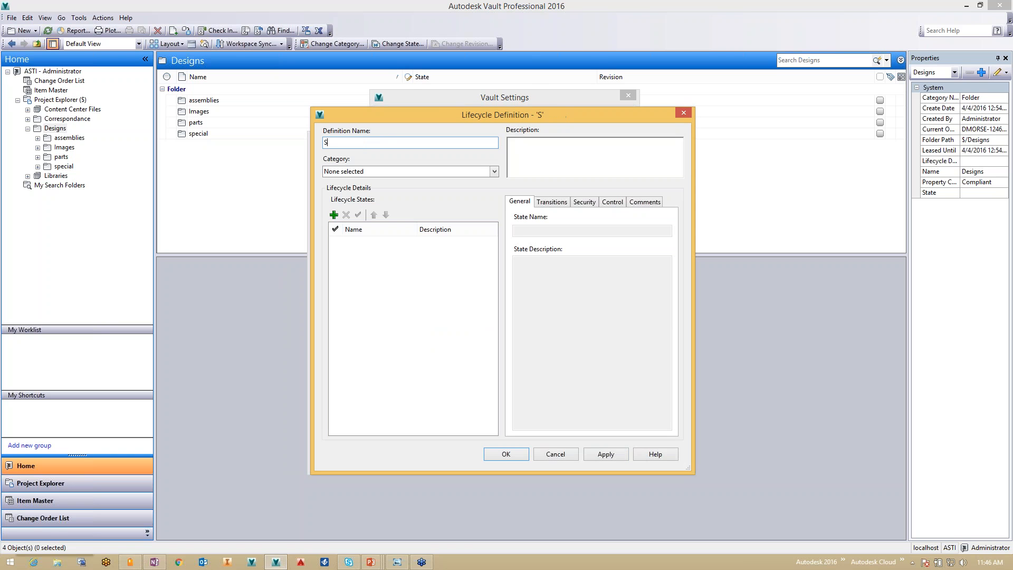
type("tandard ")
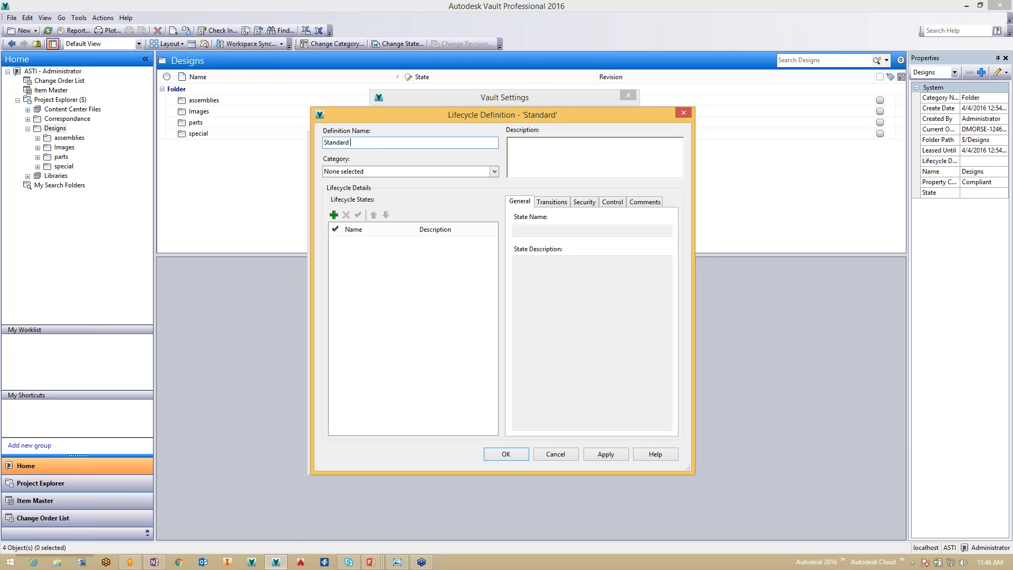
type("Process")
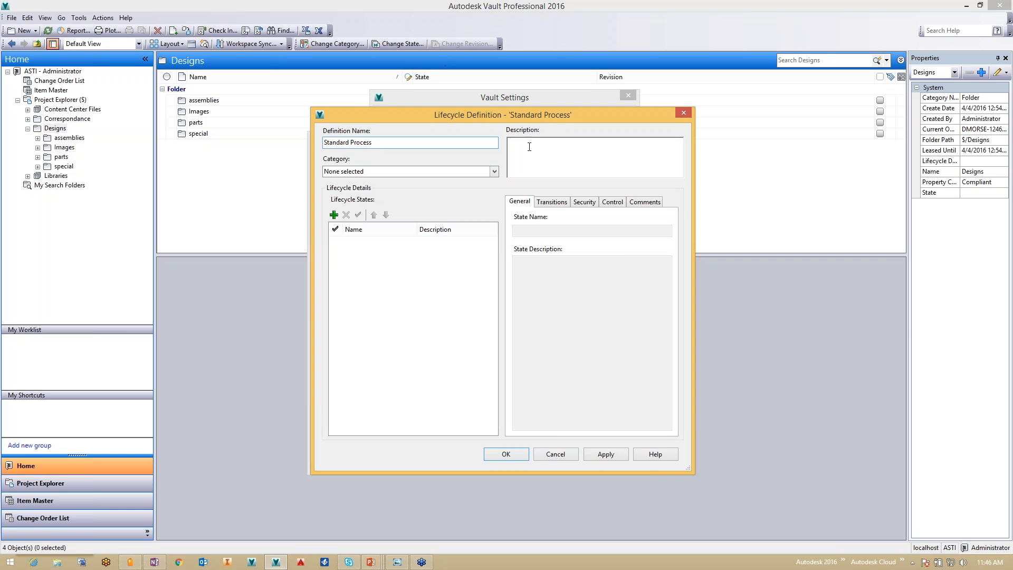
type("Comany")
key("BackSpace")
key("BackSpace")
key("BackSpace")
type("pany Standard ")
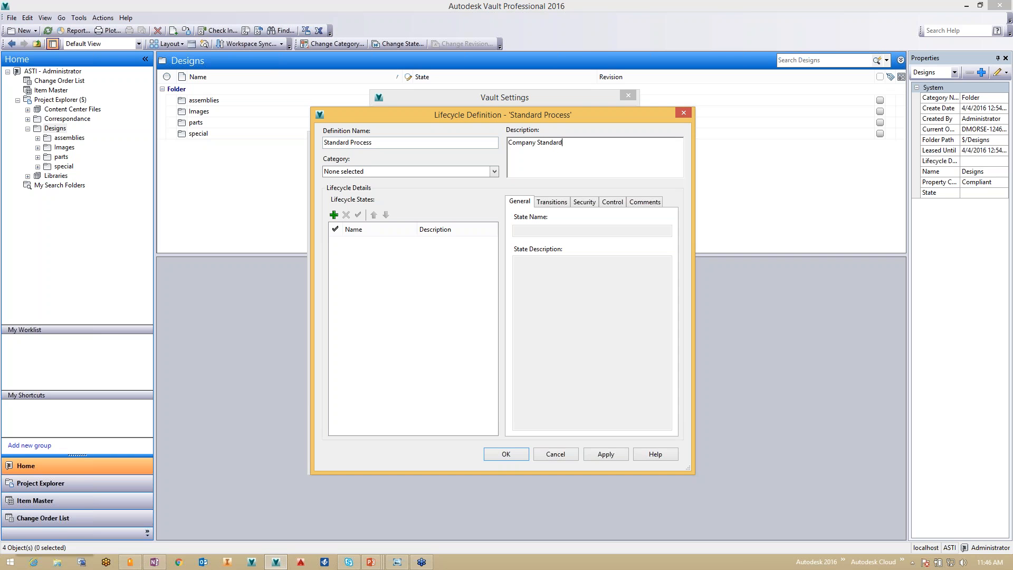
type("Process")
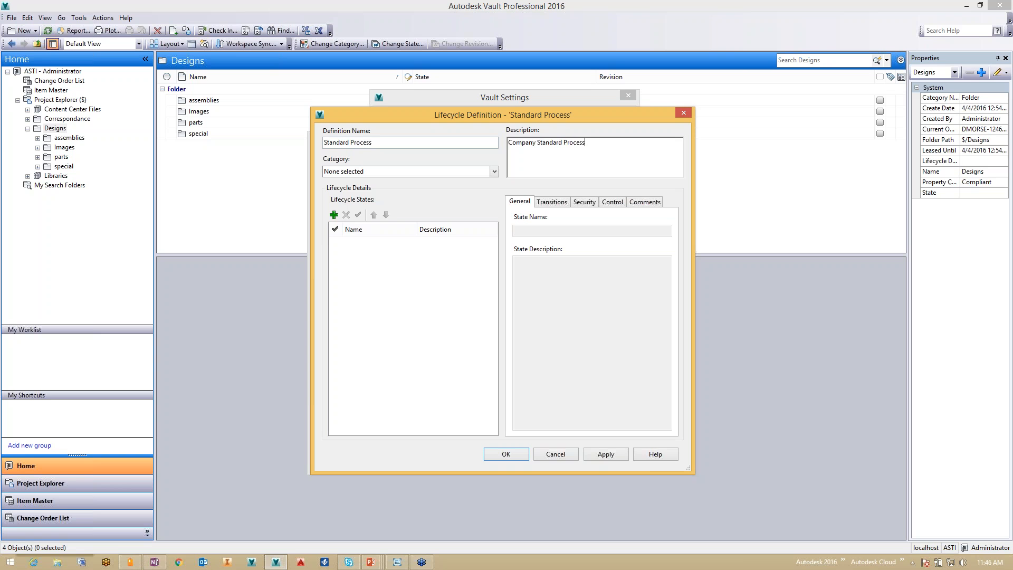
- Add a lifecycle state named Development with the description Design Development
left_click(334, 215)
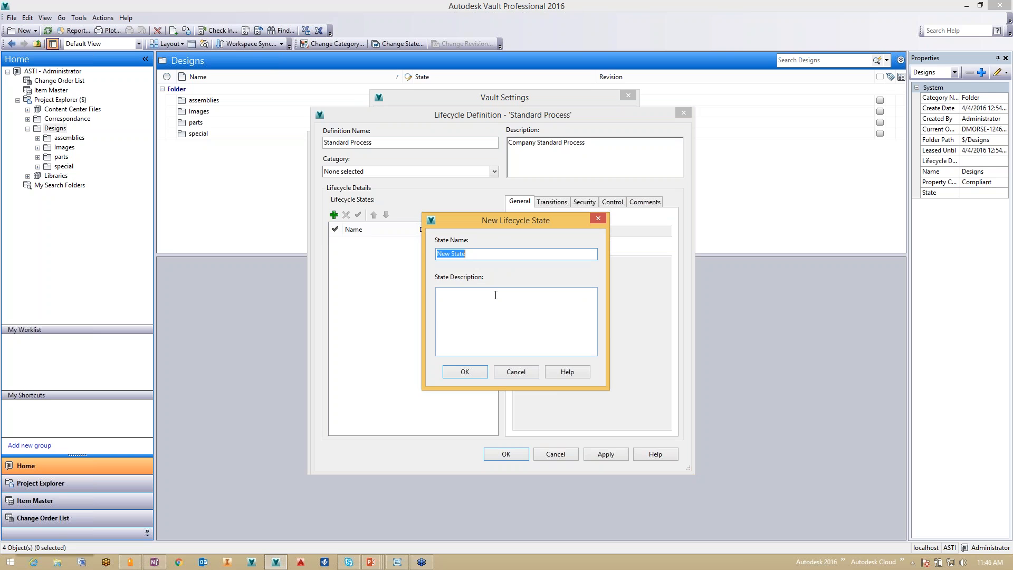
type("Development")
left_click(486, 304)
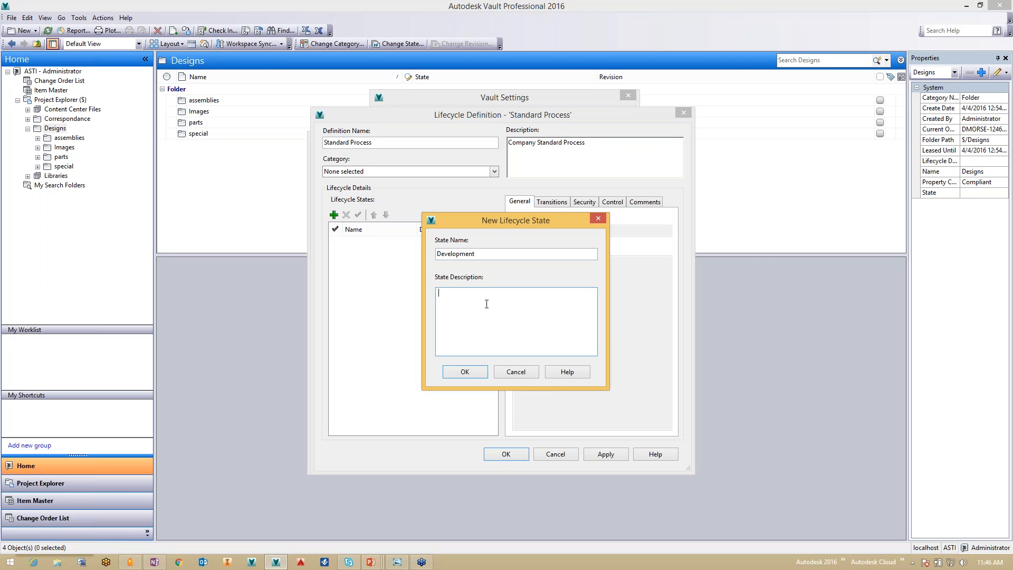
type("Design Development")
left_click(465, 372)
- Add a lifecycle state named Manufacturing with the description Released Designs
left_click(334, 215)
type("Manufacturing")
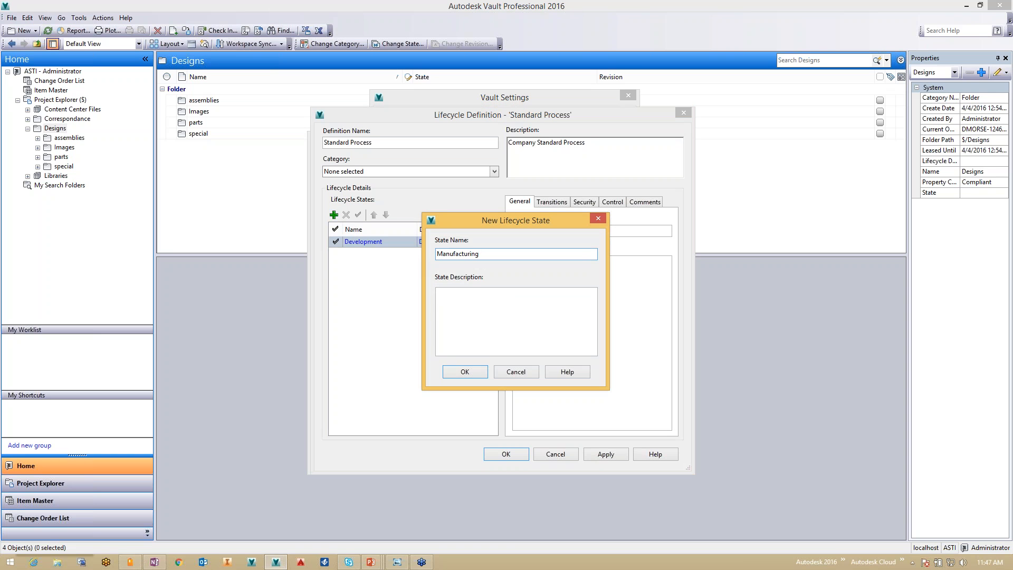
left_click(480, 301)
type("Released Design")
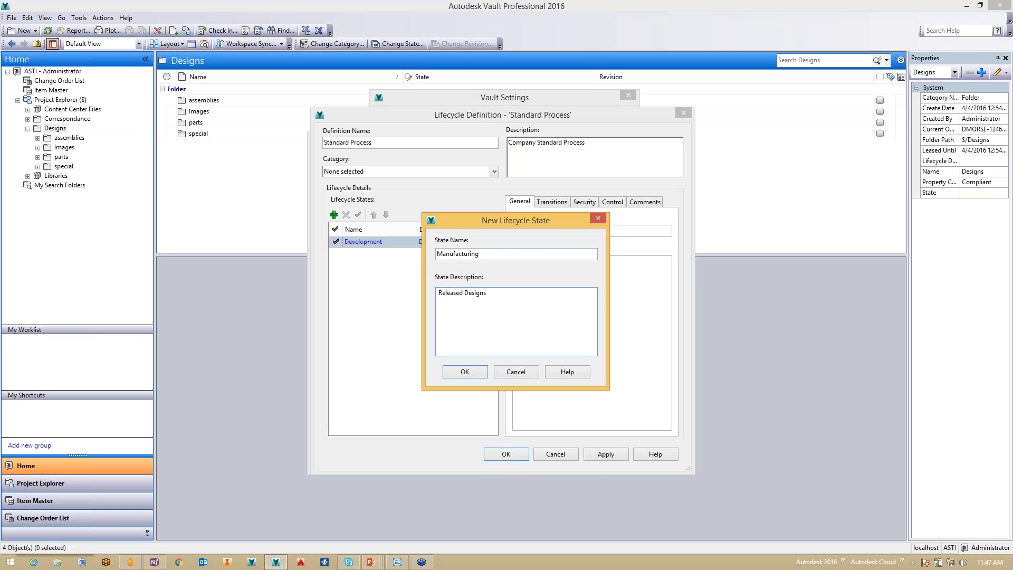
type("s")
left_click(479, 371)
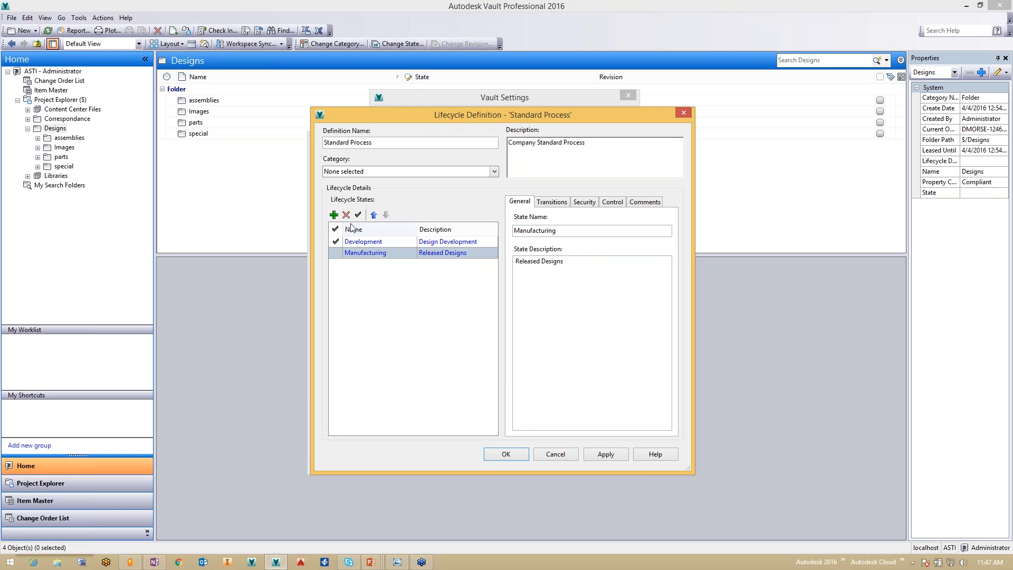
- Add a lifecycle state named Out of Production with the description Archived Designs and apply the definition
left_click(334, 216)
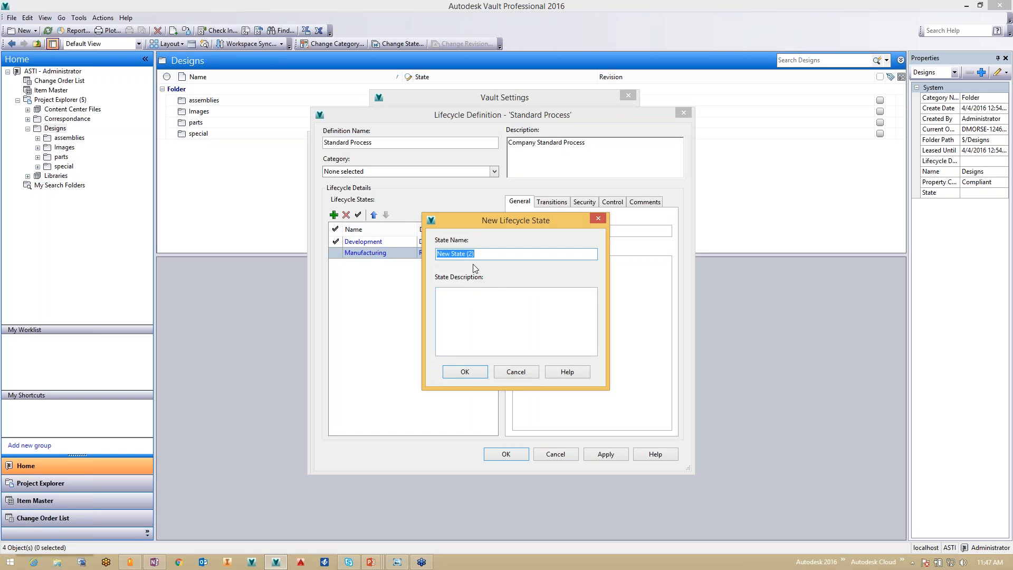
type("Out of Production")
left_click(469, 295)
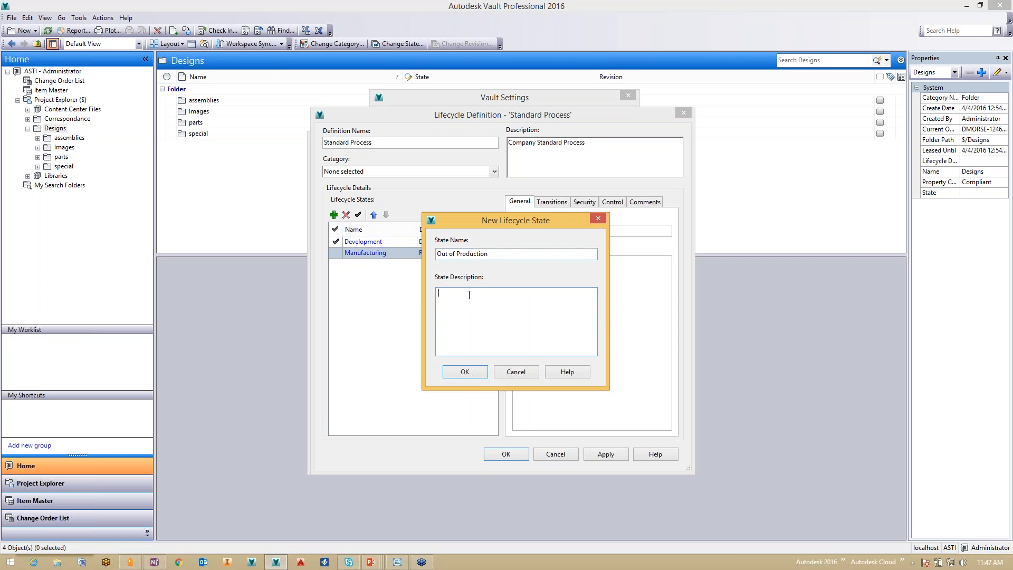
type("Archived")
type("Designs")
left_click(465, 372)
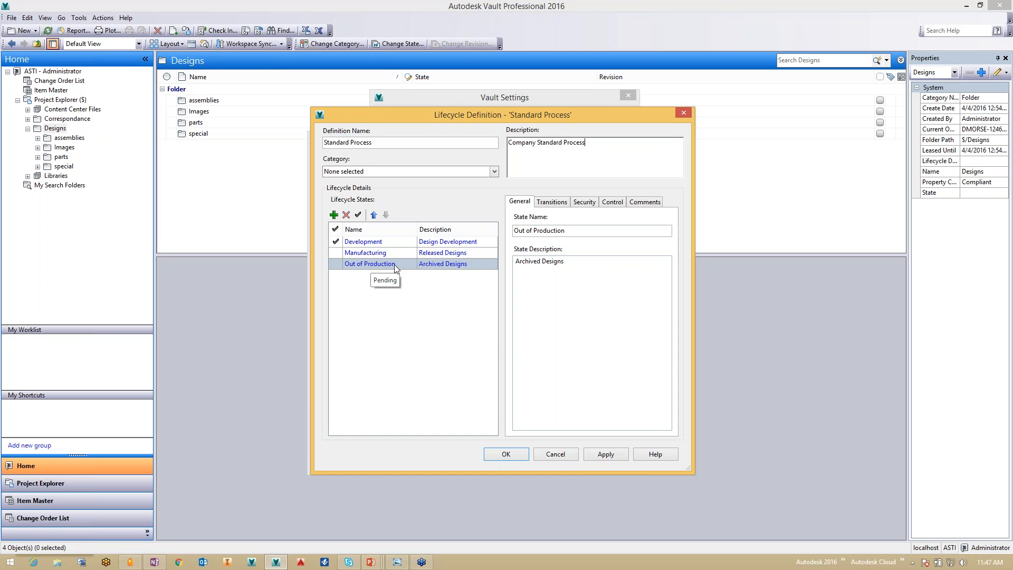
left_click(604, 454)
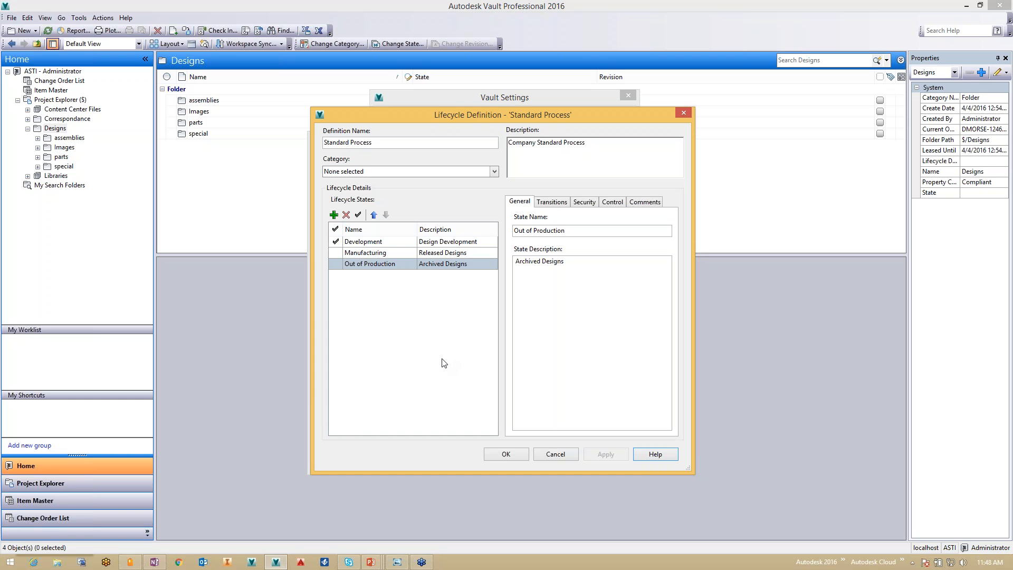
- Review the general details of the Development, Manufacturing and Out of Production states
left_click(397, 243)
left_click(392, 253)
left_click(391, 263)
left_click(392, 244)
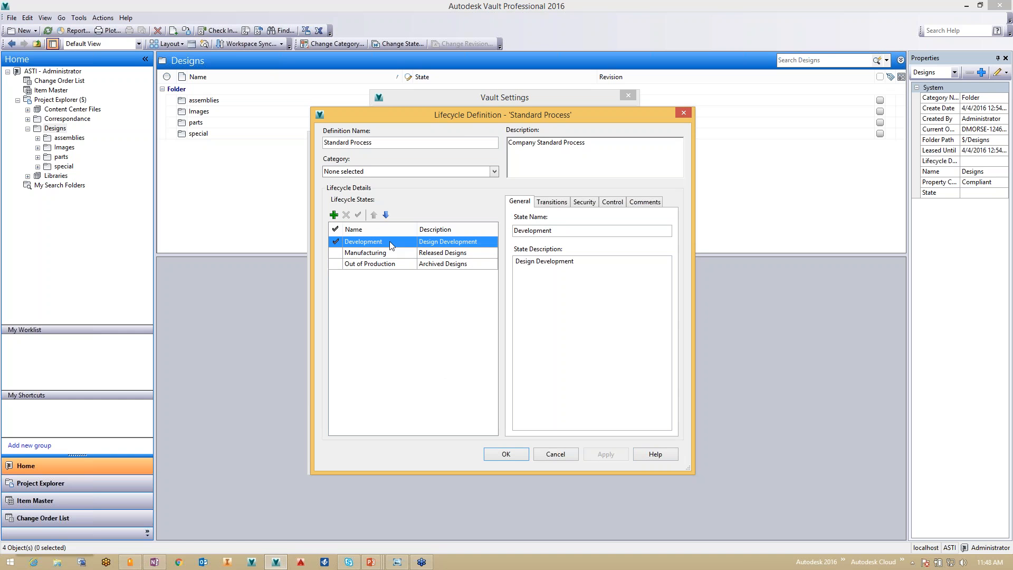
left_click(392, 254)
left_click(391, 263)
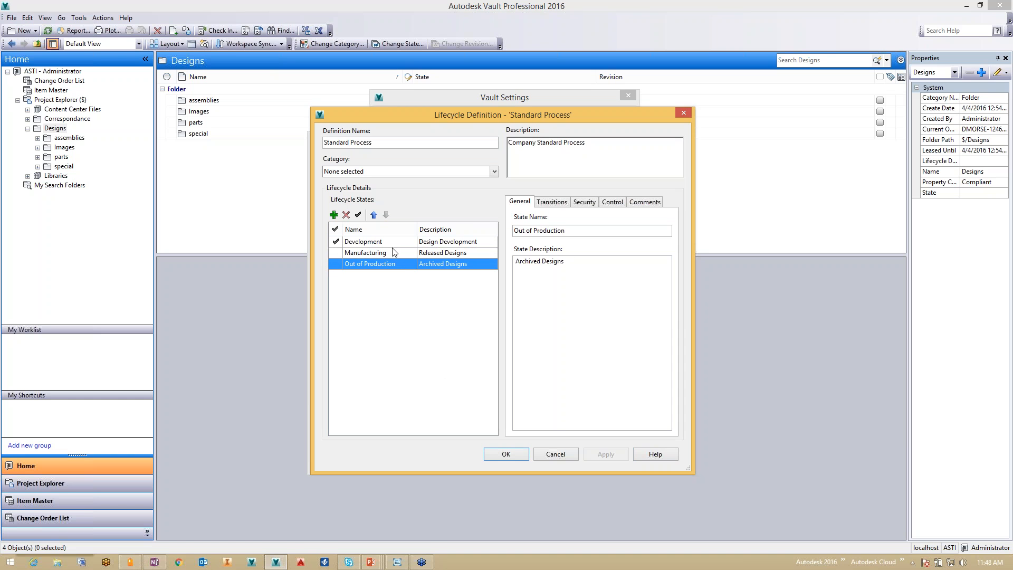
- Enable state-based security for the Development state and add the Administrators, Manufacturing, Sales and Engineering groups to its access list
left_click(393, 246)
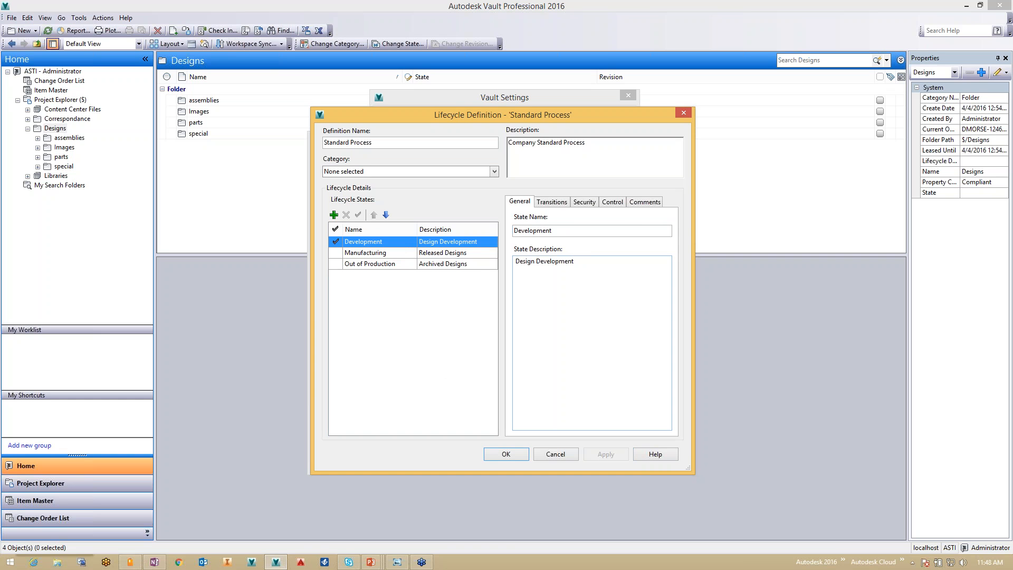
left_click(586, 202)
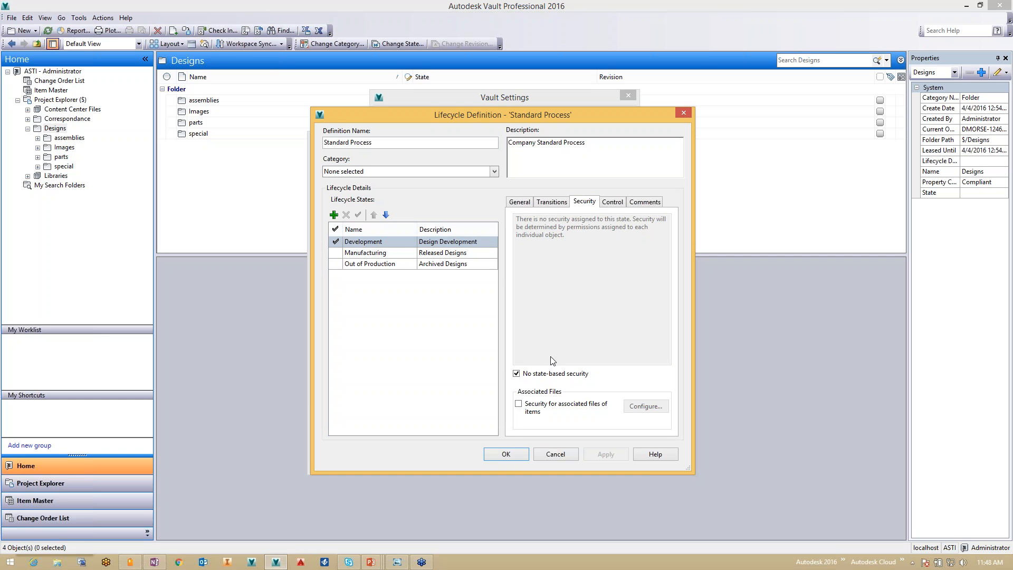
left_click(520, 375)
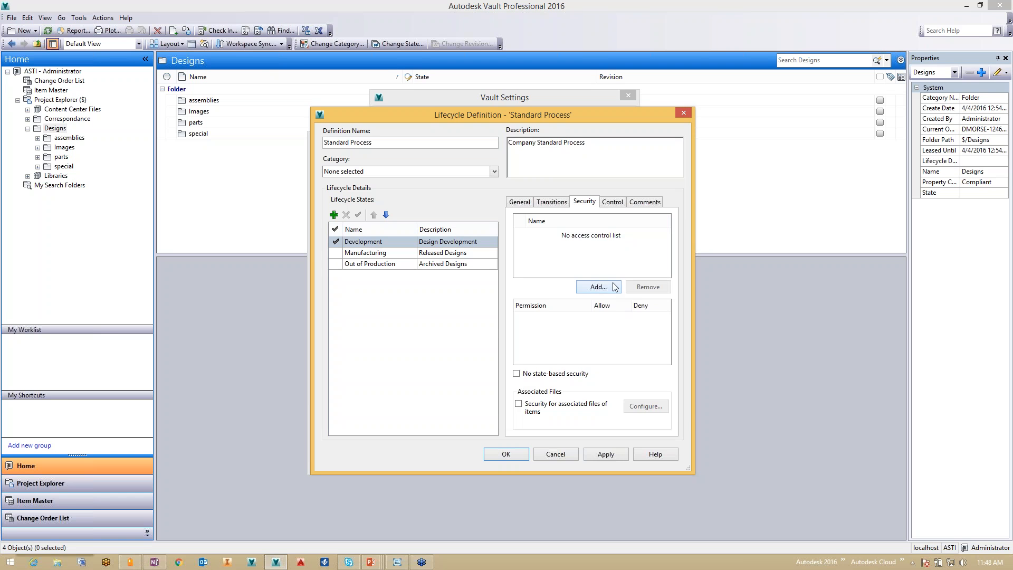
left_click(600, 288)
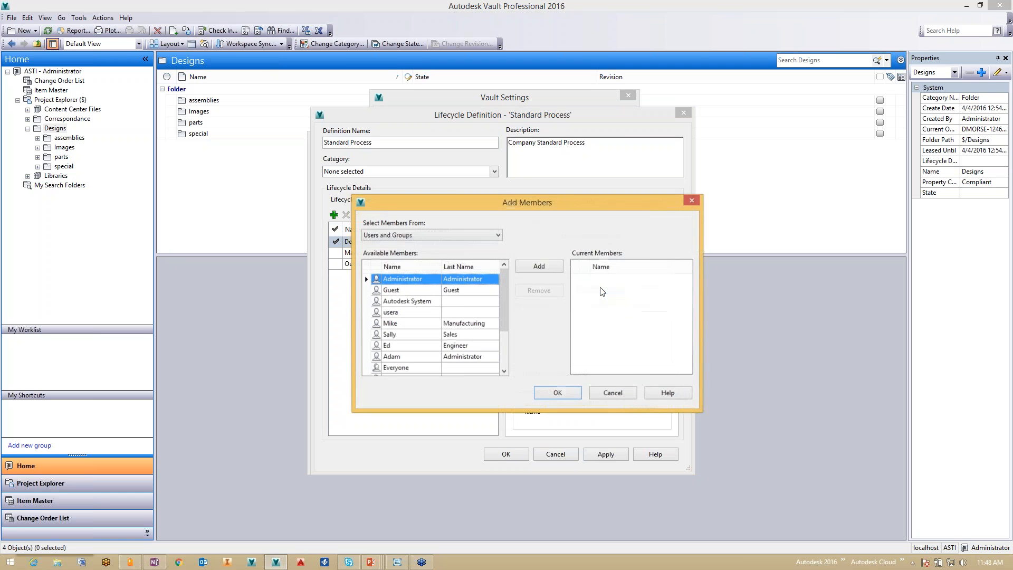
left_click(498, 236)
left_click(390, 262)
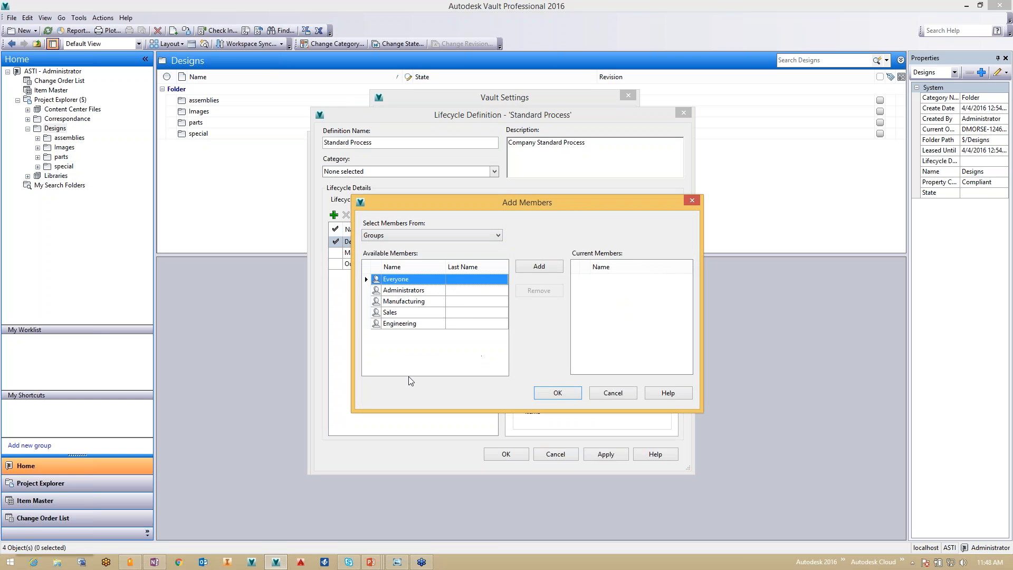
left_click(410, 290)
left_click(407, 324, "shift")
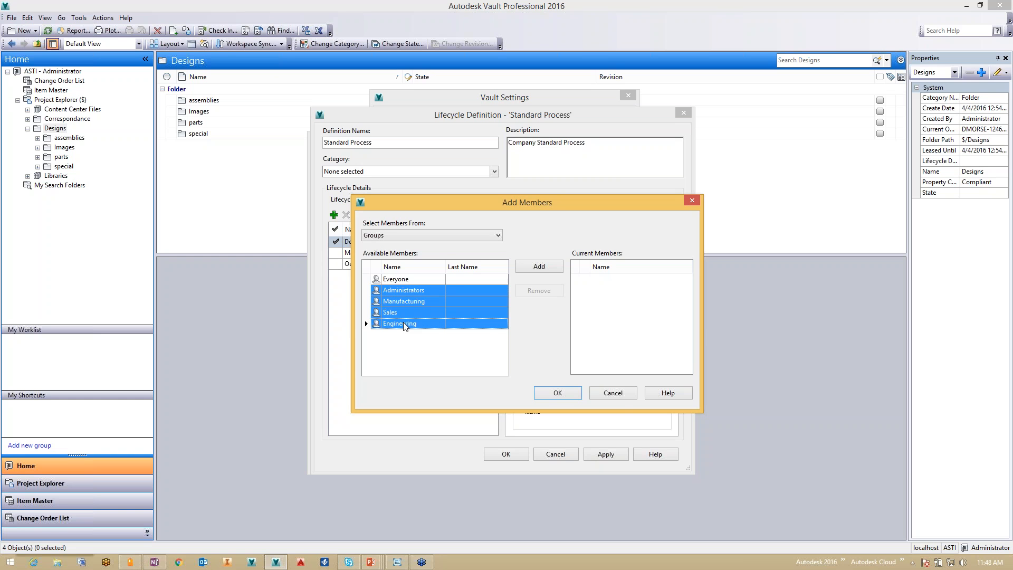
left_click(538, 270)
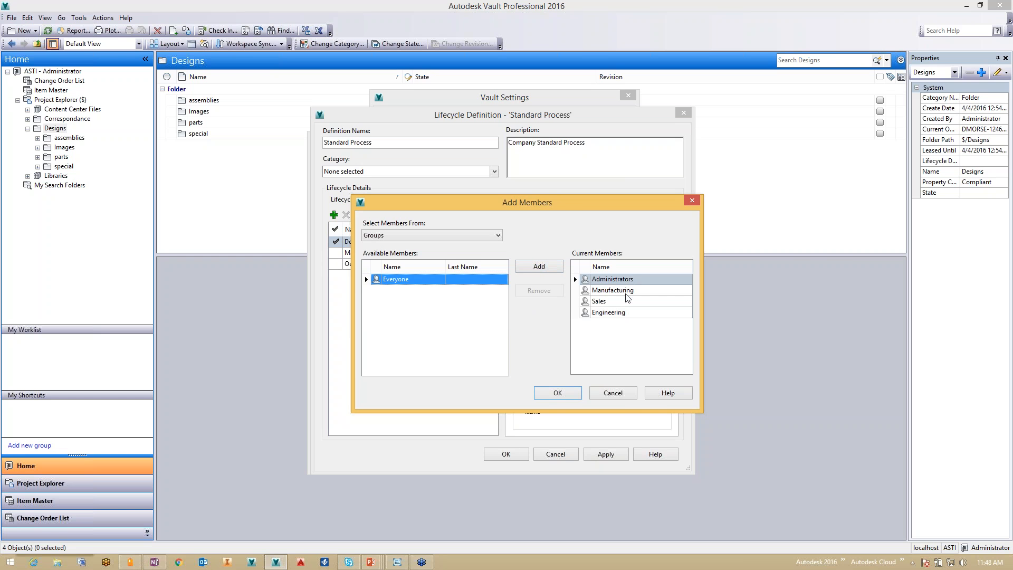
left_click(559, 393)
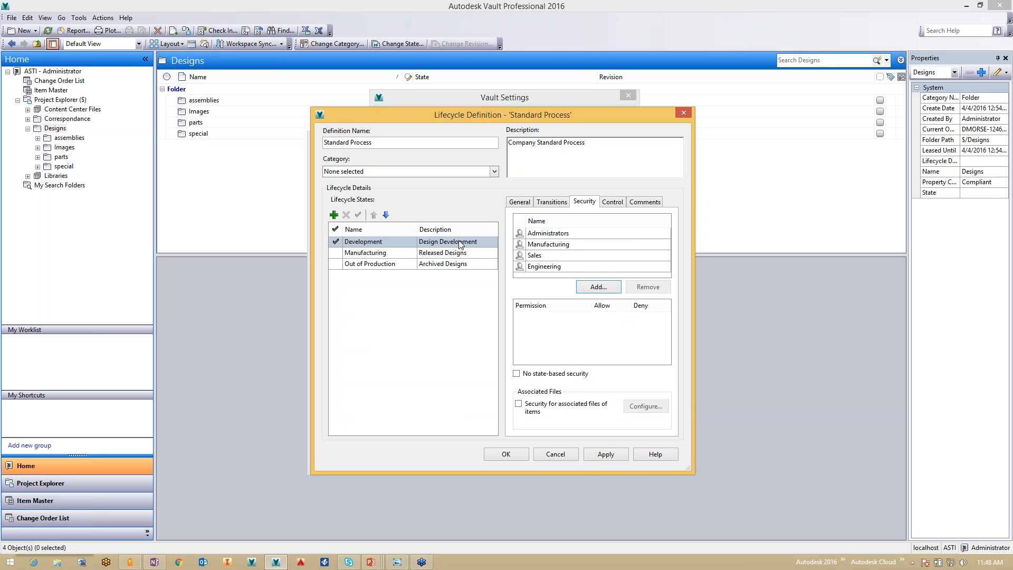
- Allow the Administrators group to modify and delete files in the Development state
left_click(560, 234)
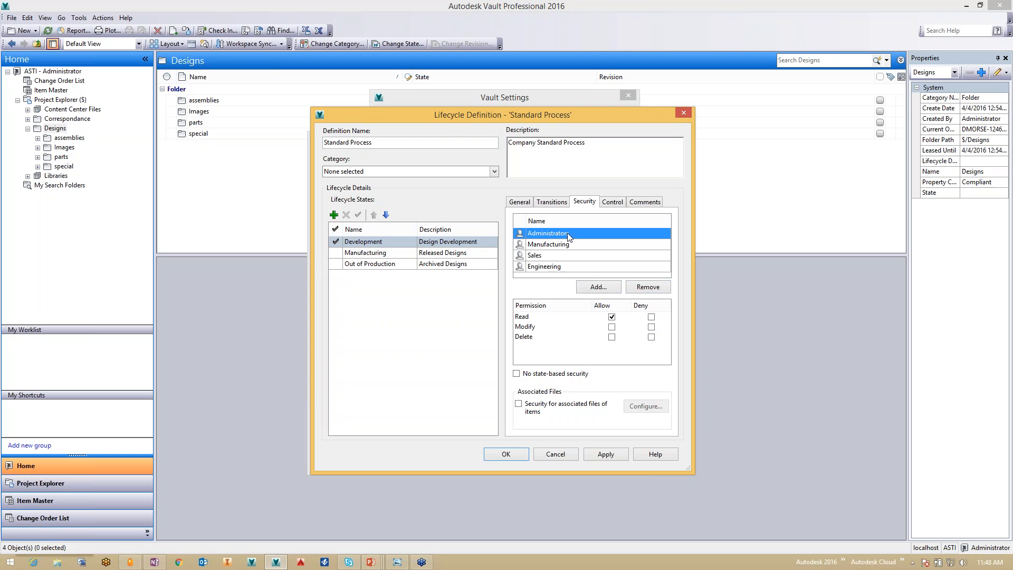
left_click(612, 327)
left_click(612, 337)
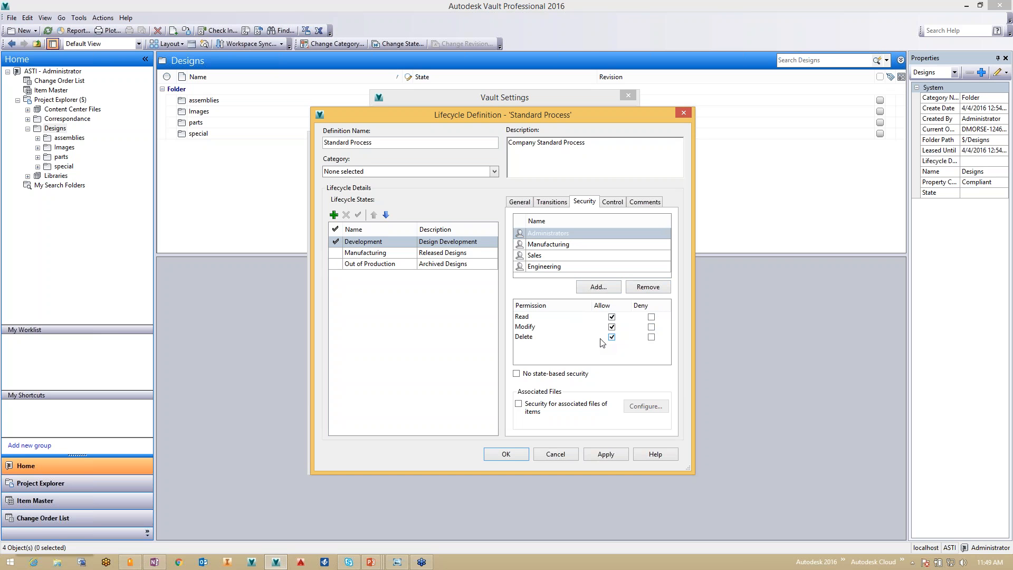
- Allow the Engineering group to modify and delete files in the Development state
left_click(583, 246)
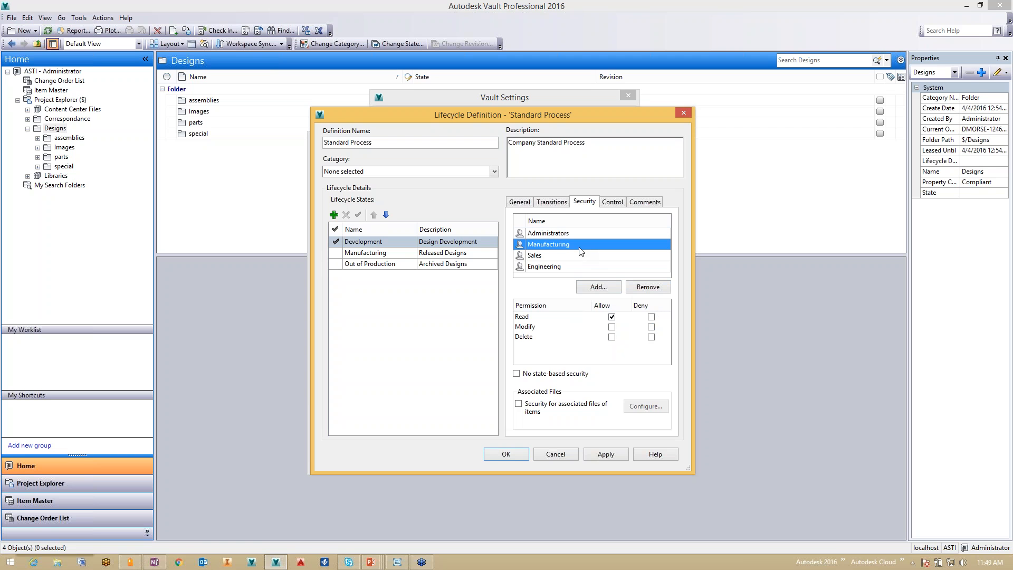
left_click(576, 268)
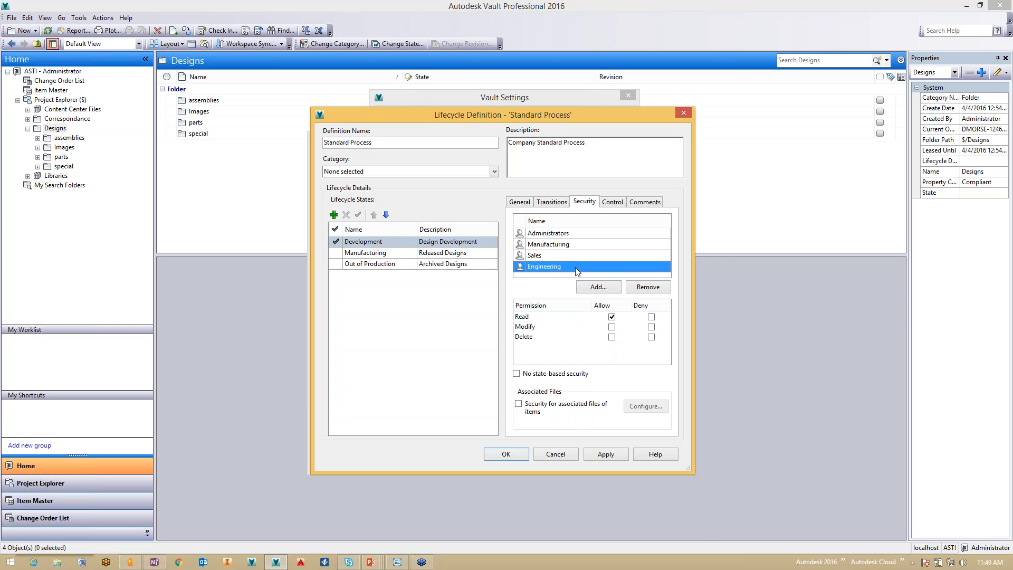
left_click(613, 328)
left_click(611, 337)
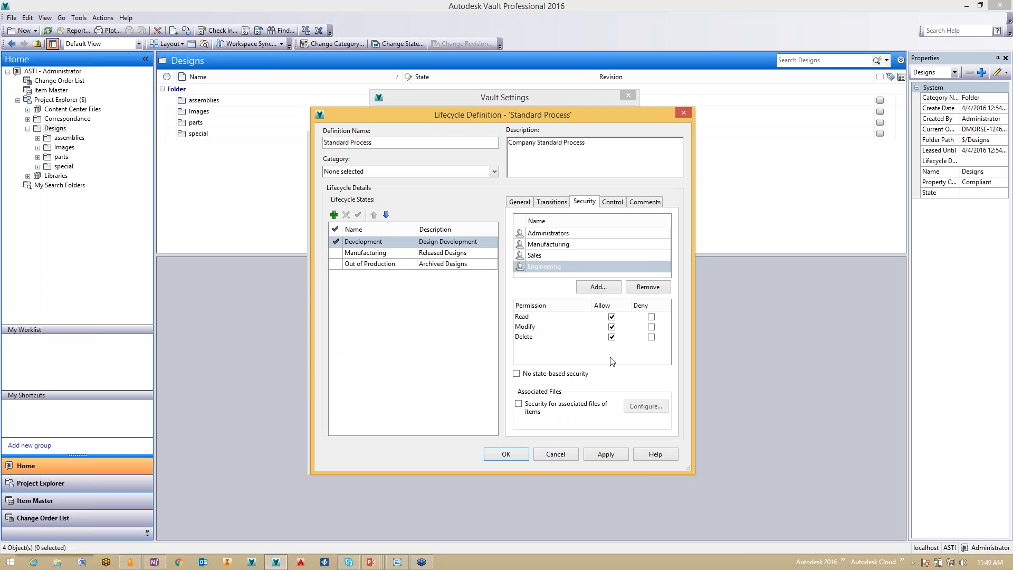
- Deny the Manufacturing group read, modify and delete permissions in the Development state
left_click(569, 245)
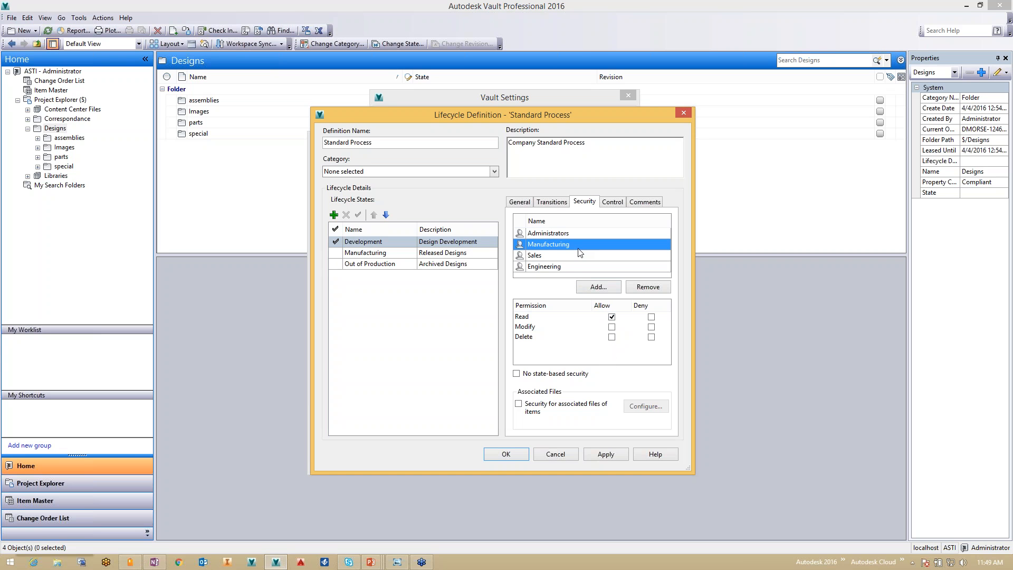
key("alt+Tab")
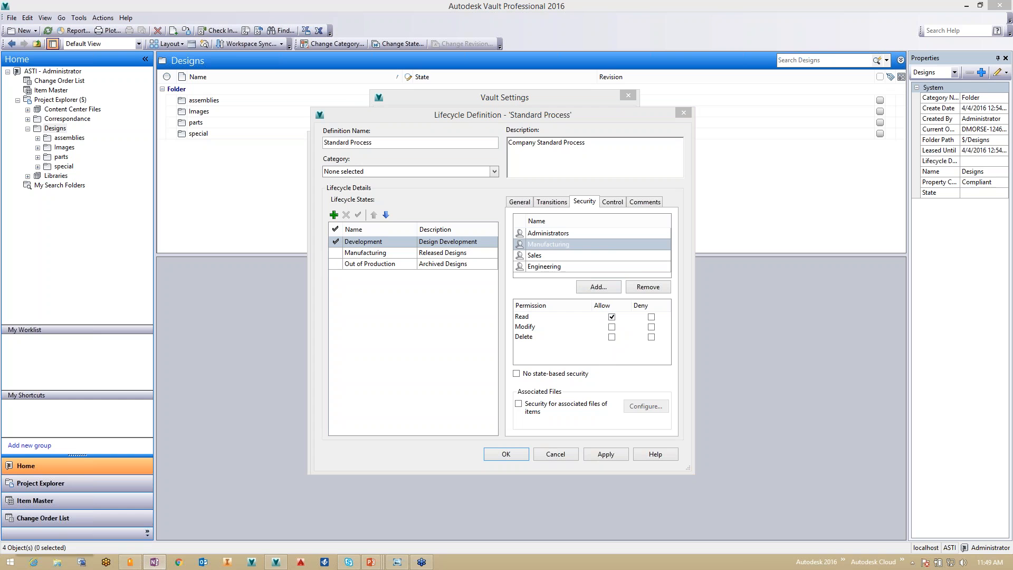
left_click(614, 249)
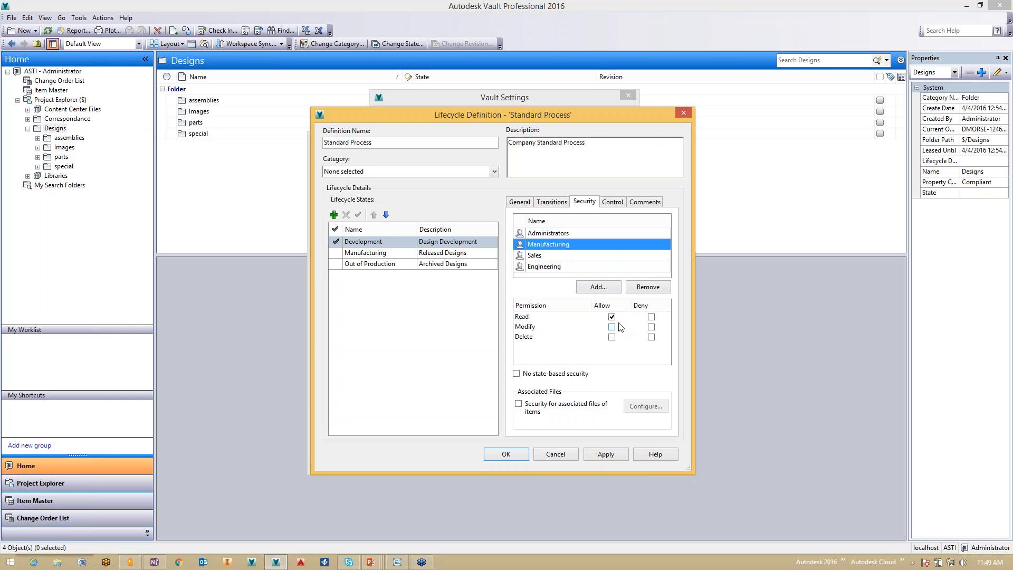
left_click(651, 316)
left_click(651, 327)
left_click(652, 337)
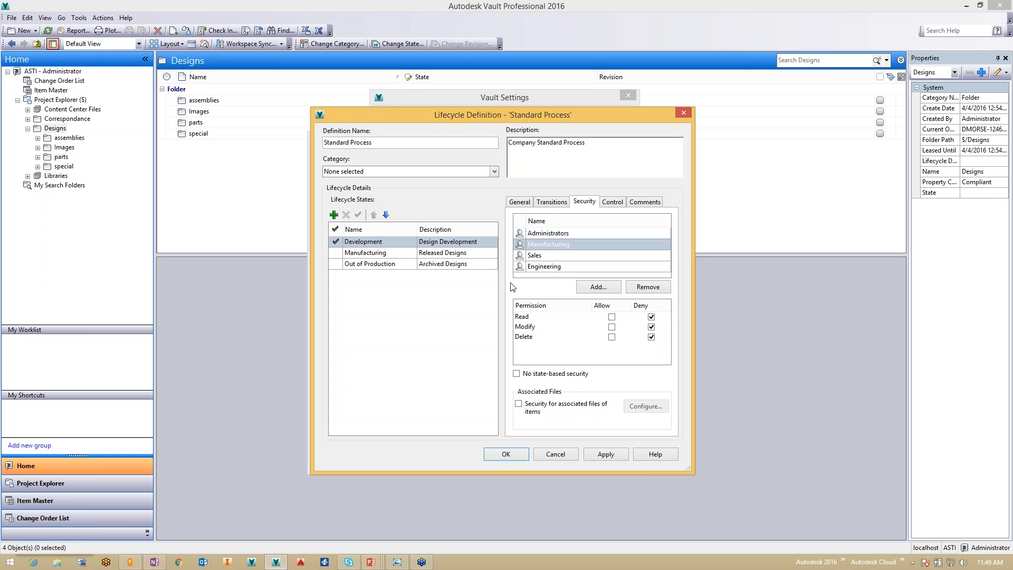
- Deny the Sales group read, modify and delete permissions in the Development state
left_click(556, 255)
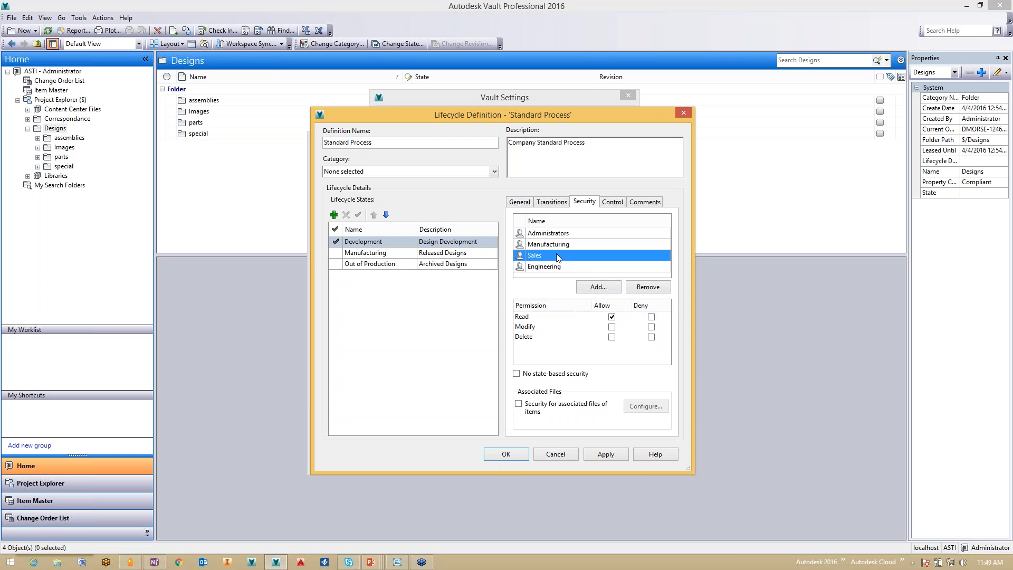
left_click(652, 317)
left_click(651, 327)
left_click(652, 337)
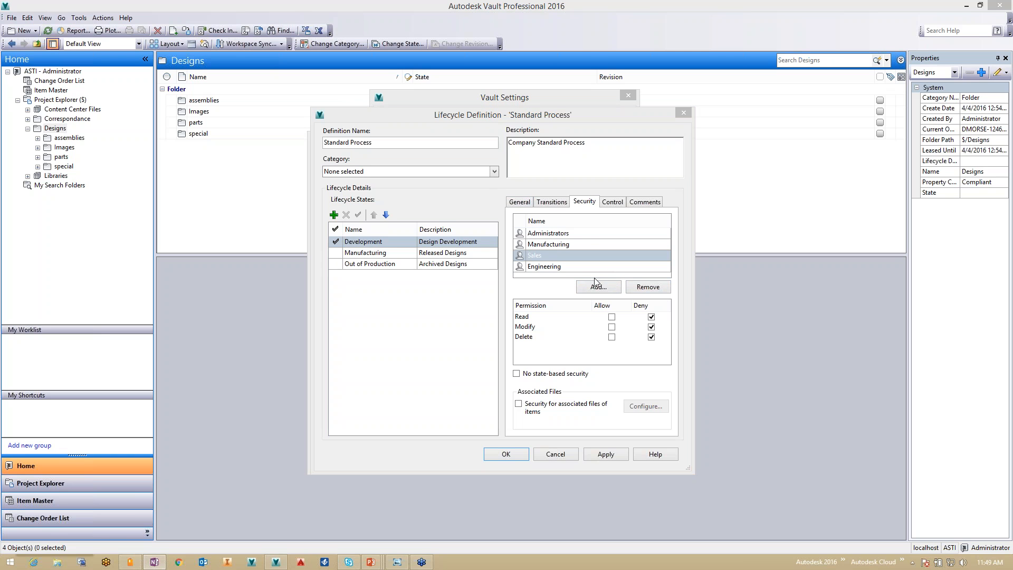
- Check each group's permissions in the Development state and apply the security settings
left_click(570, 235)
left_click(567, 245)
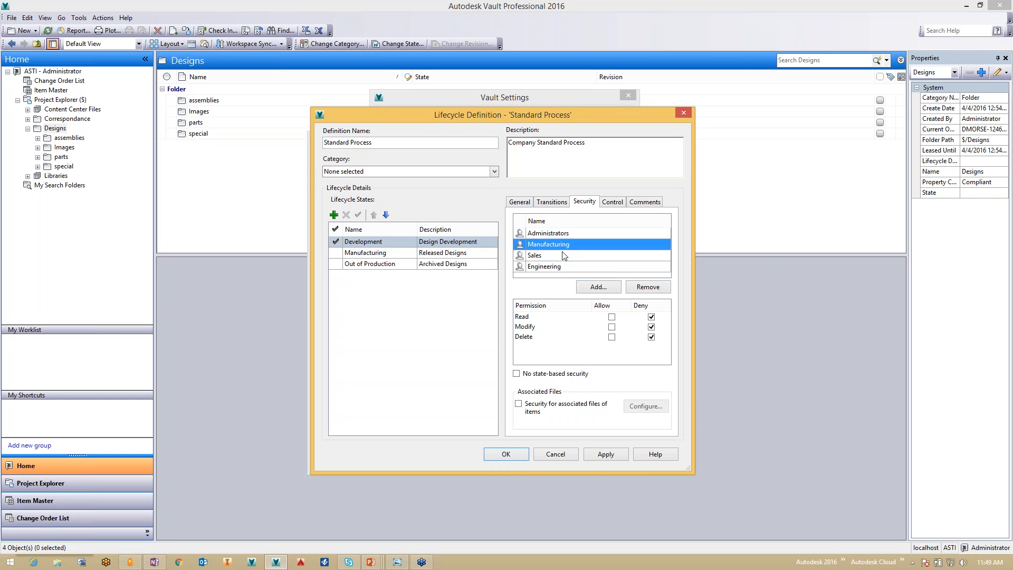
left_click(564, 256)
left_click(566, 268)
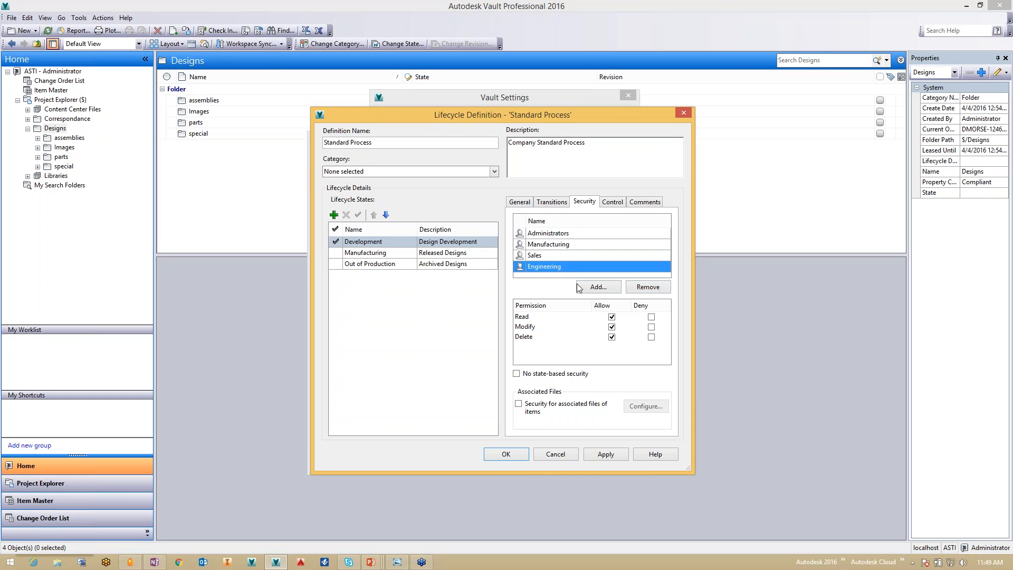
left_click(605, 455)
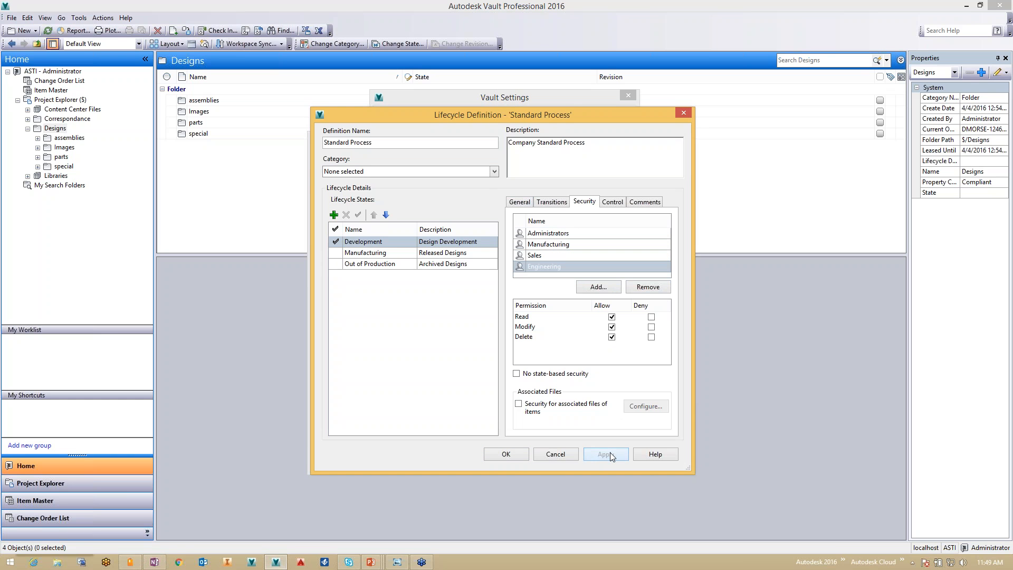
- Enable state-based security for the Manufacturing state and add the Administrators, Manufacturing, Sales and Engineering groups to its access list
left_click(387, 255)
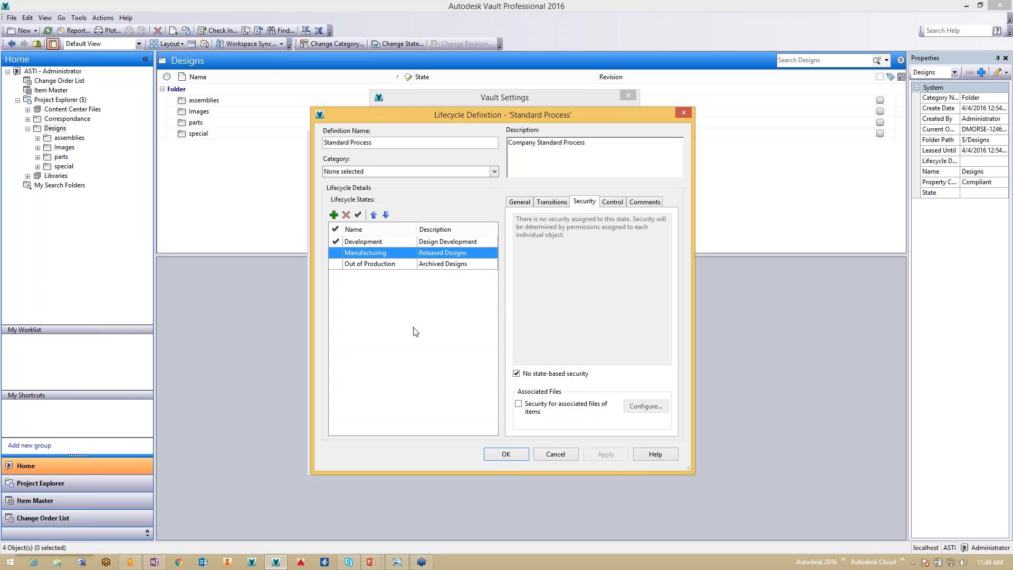
left_click(516, 373)
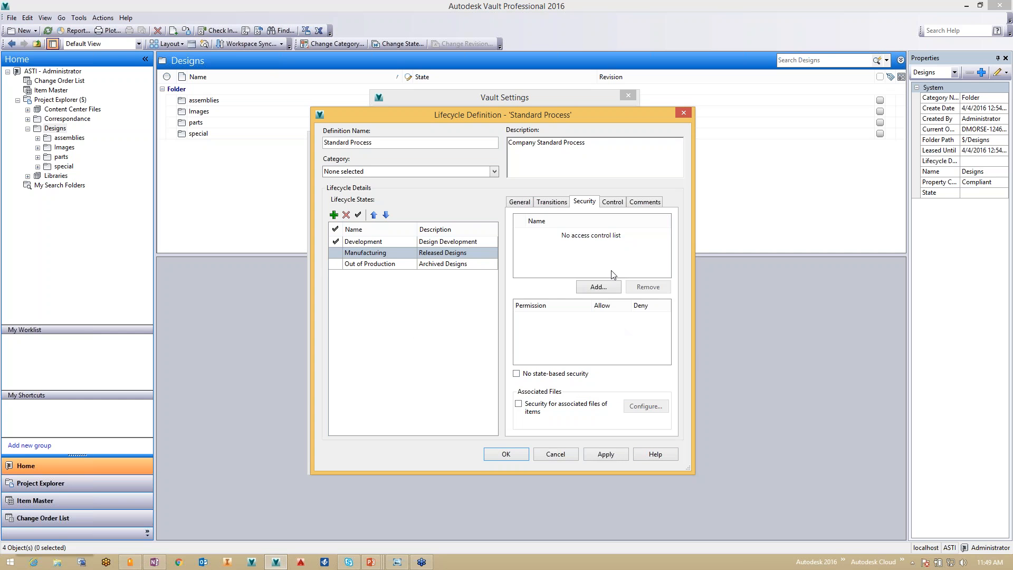
left_click(600, 288)
left_click(459, 236)
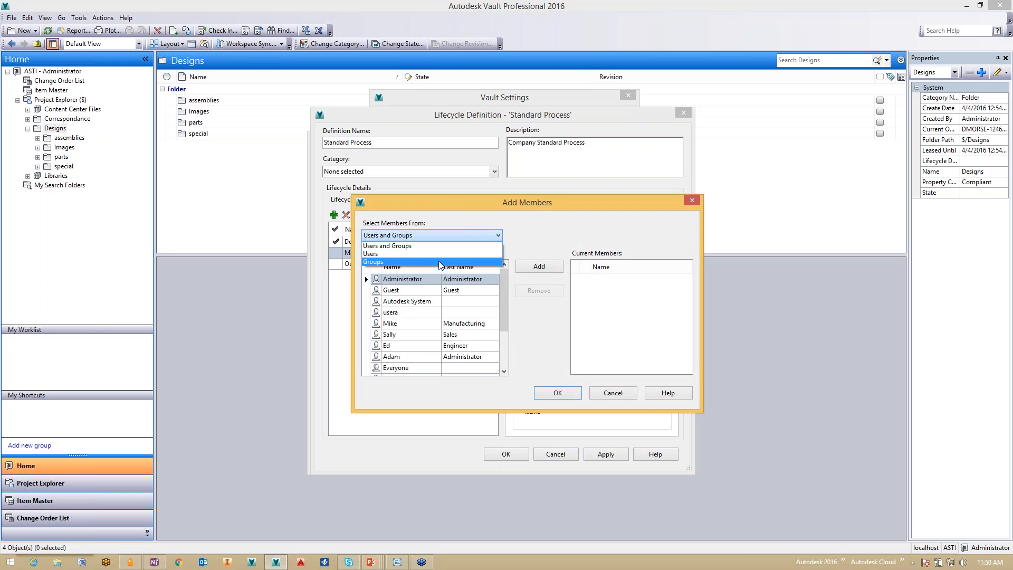
left_click(441, 264)
left_click(419, 290)
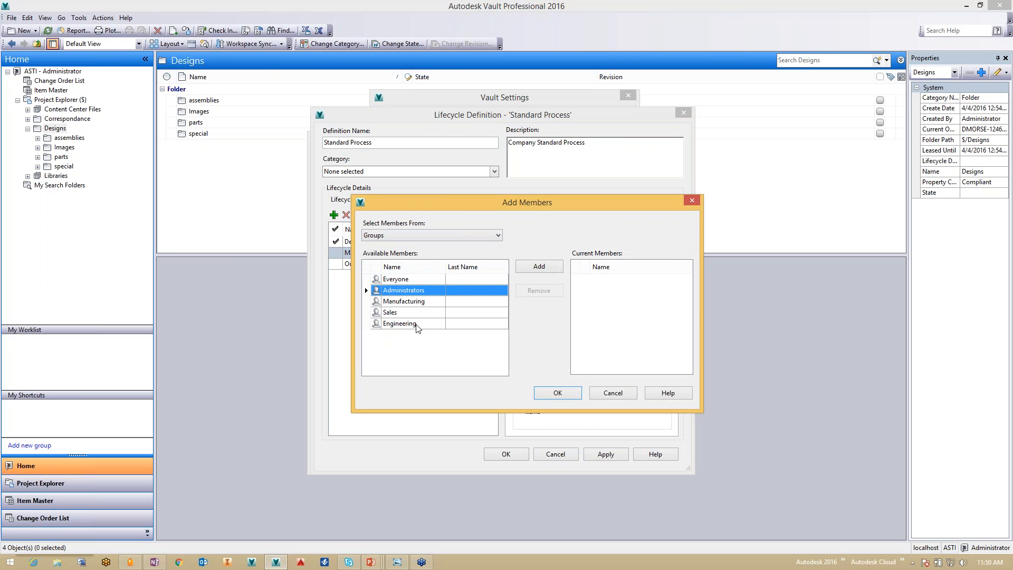
left_click(420, 324, "shift")
left_click(540, 266)
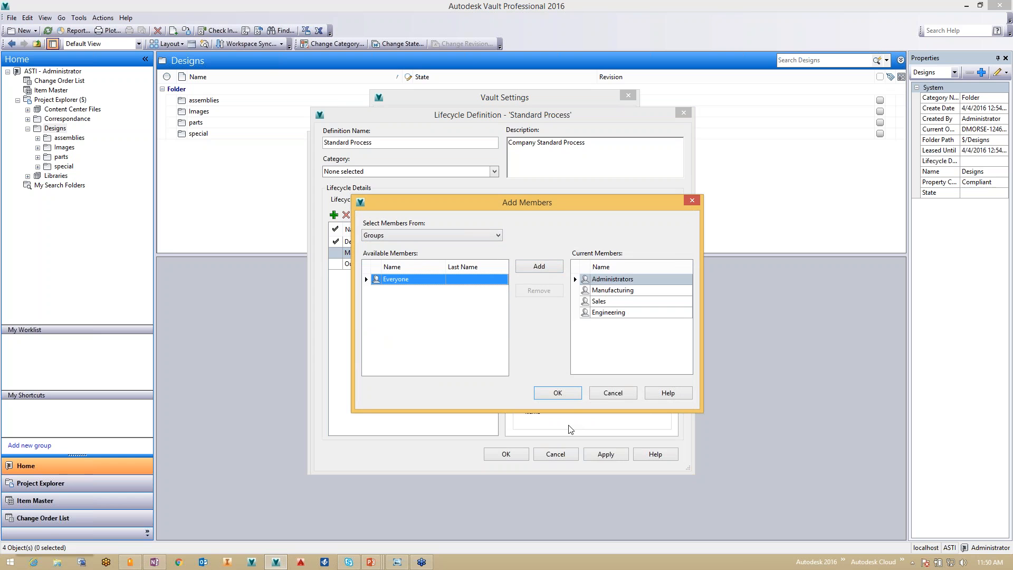
left_click(560, 393)
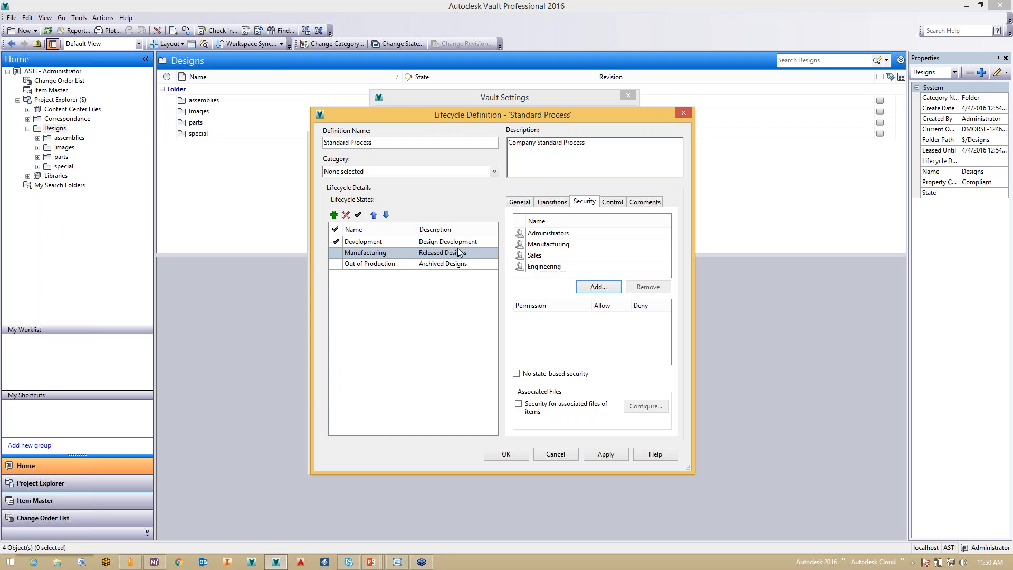
- Allow the Administrators group to modify but deny it deleting files in the Manufacturing state
left_click(565, 235)
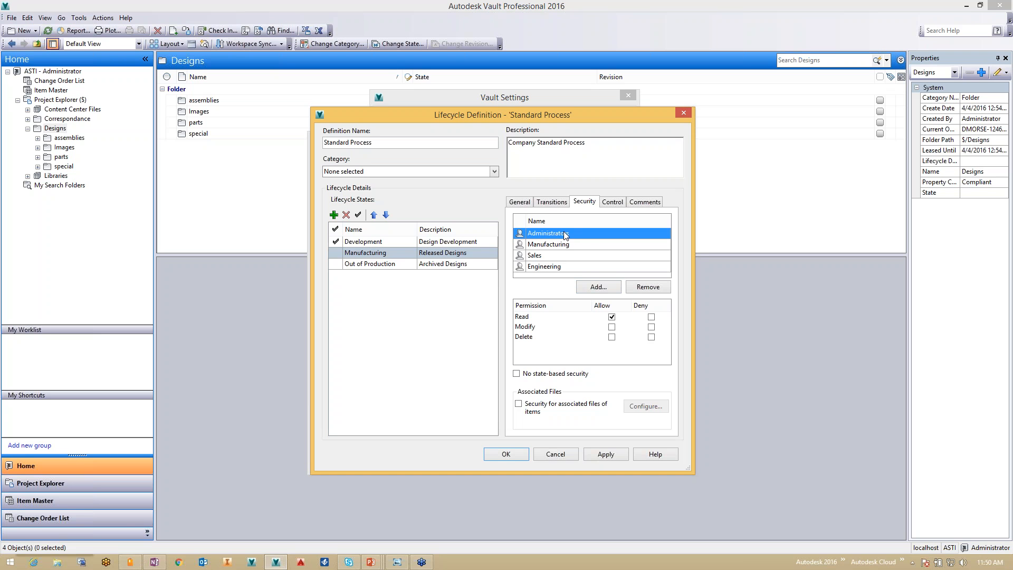
left_click(611, 327)
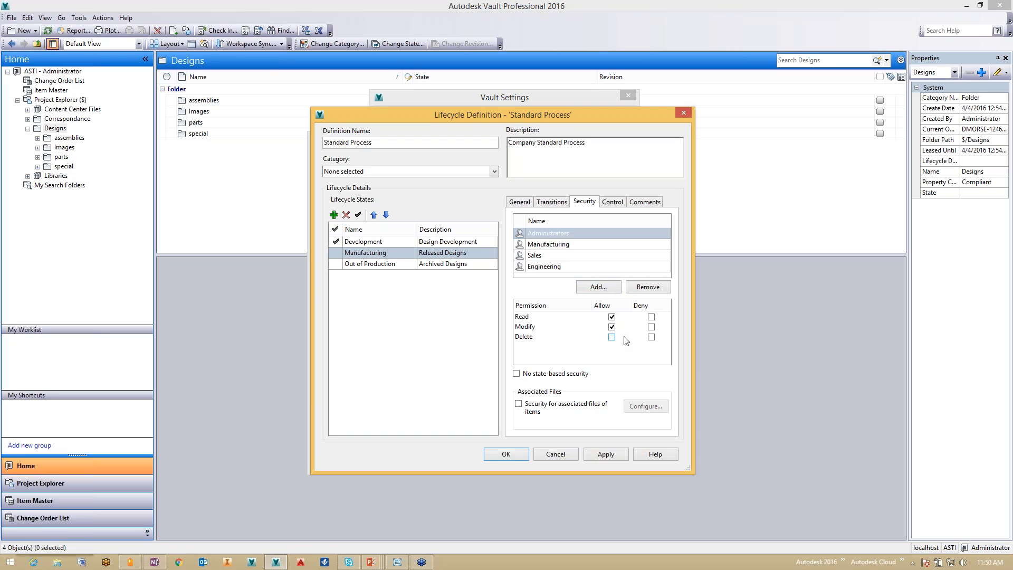
left_click(651, 338)
- Deny the Engineering, Manufacturing and Sales groups modify and delete permissions in the Manufacturing state and apply the settings
left_click(573, 268)
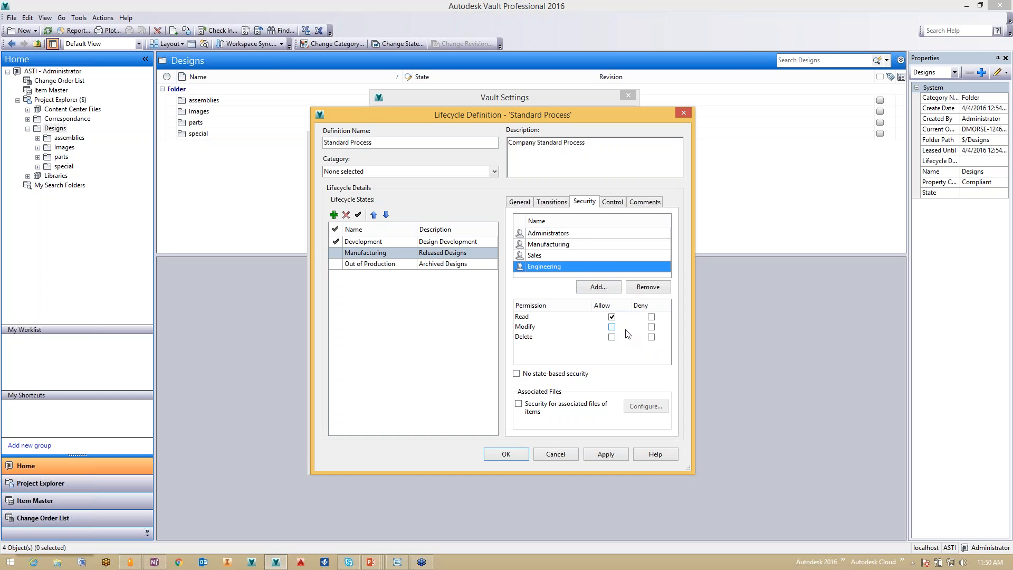
left_click(651, 327)
left_click(652, 337)
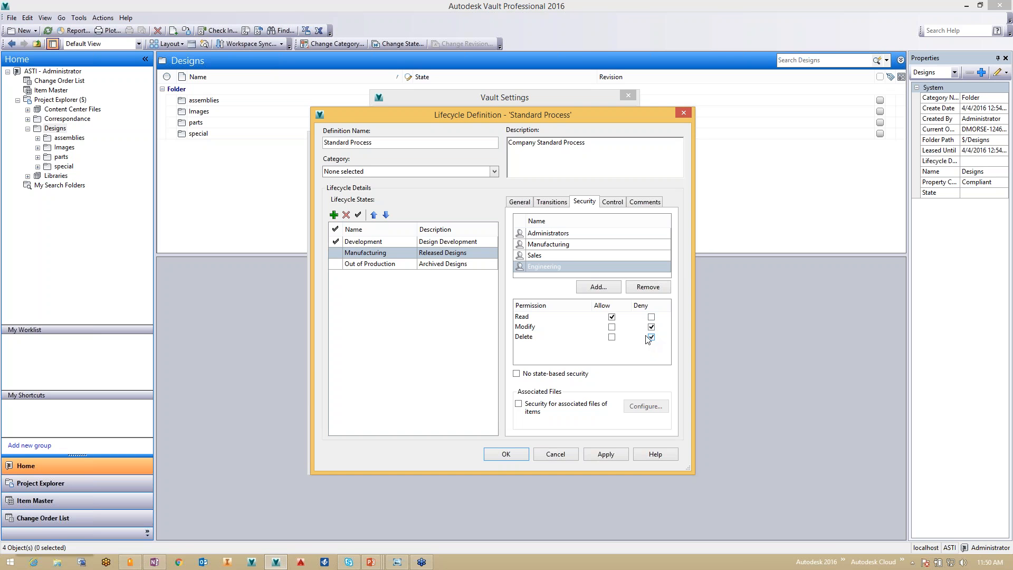
left_click(566, 246)
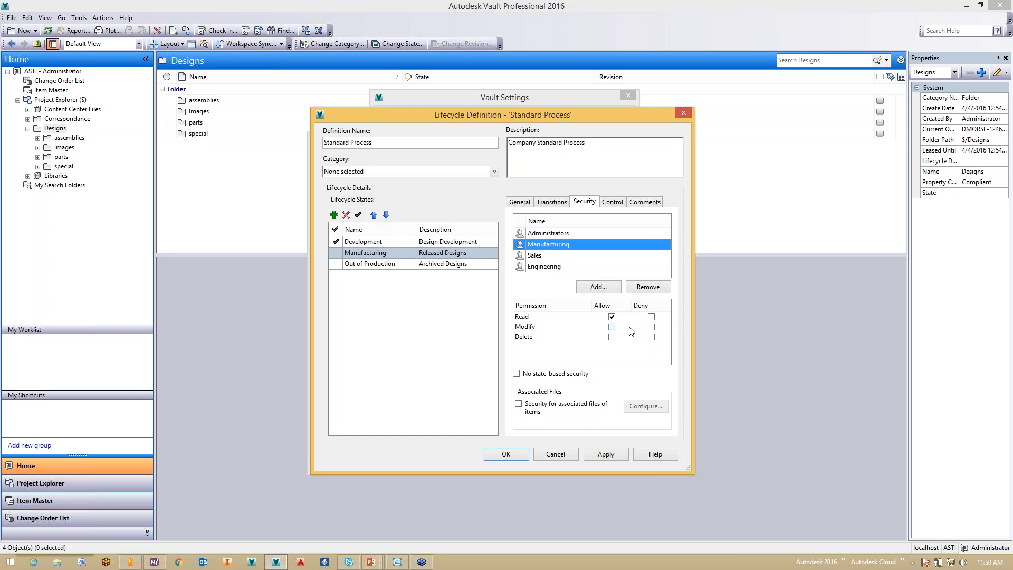
left_click(652, 326)
left_click(651, 336)
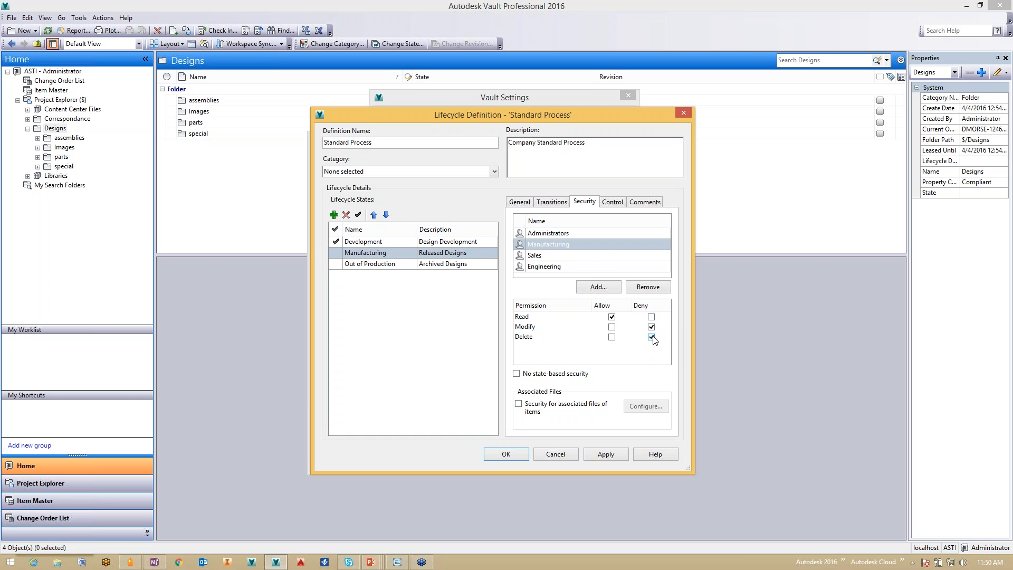
left_click(590, 257)
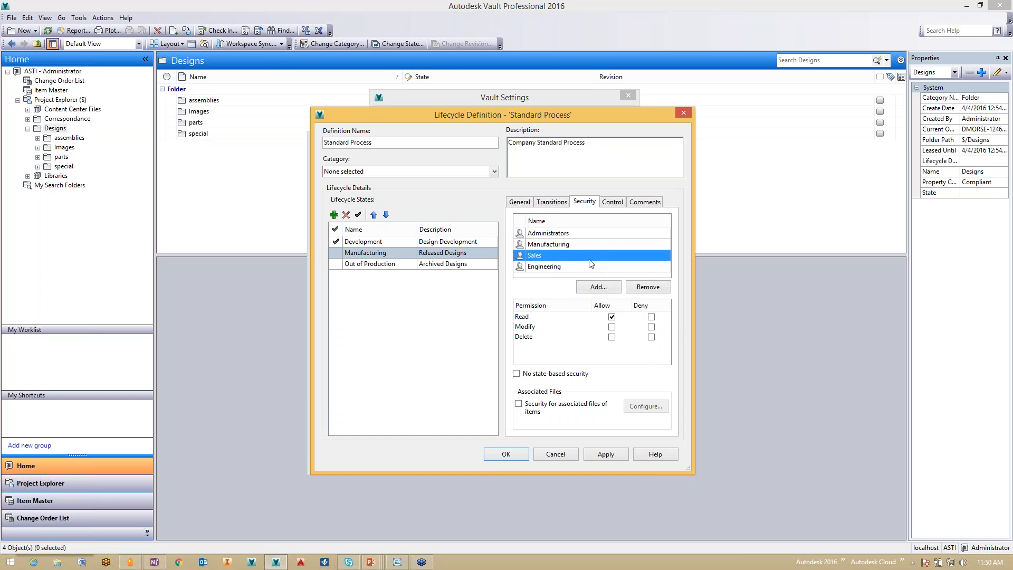
left_click(651, 327)
left_click(651, 336)
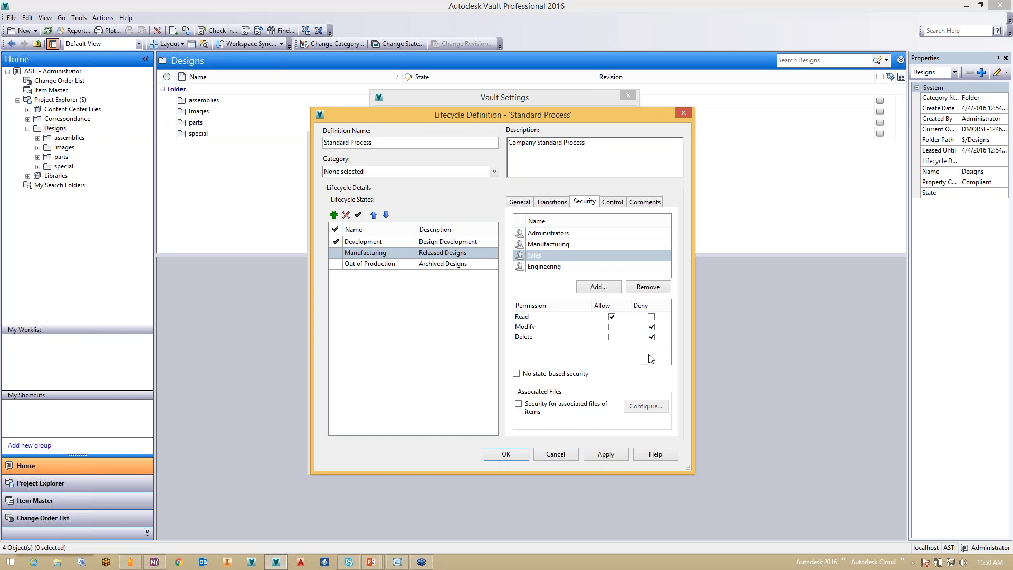
left_click(615, 454)
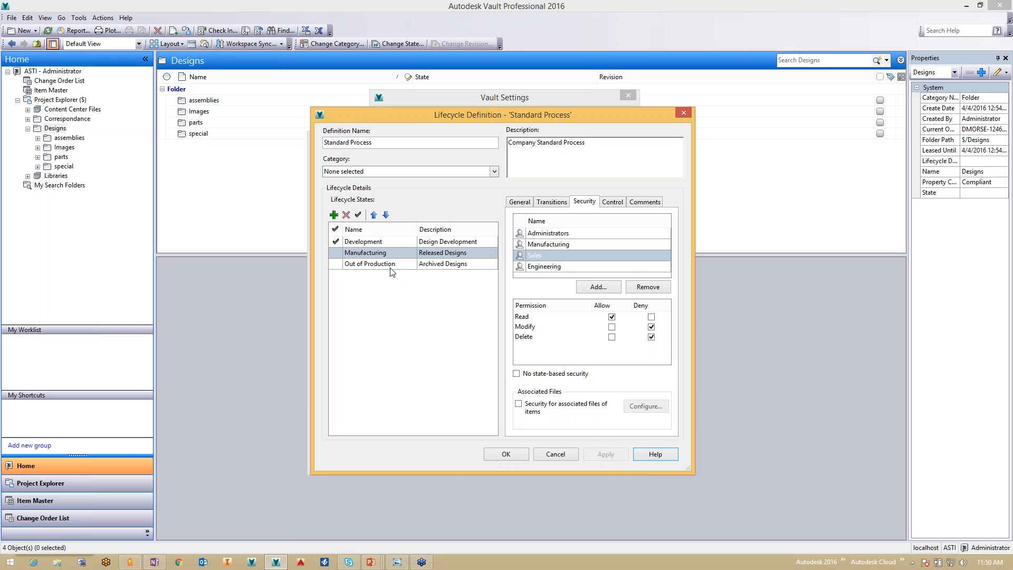
- Enable state-based security for the Out of Production state and add the Administrators, Manufacturing, Sales and Engineering groups to its access list
left_click(388, 264)
left_click(517, 374)
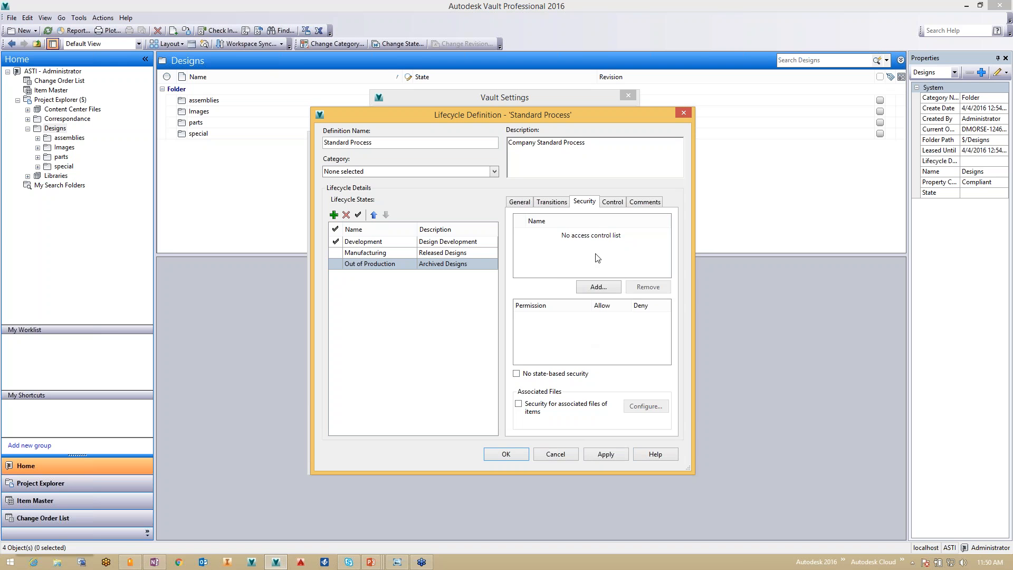
left_click(606, 284)
left_click(396, 236)
left_click(395, 253)
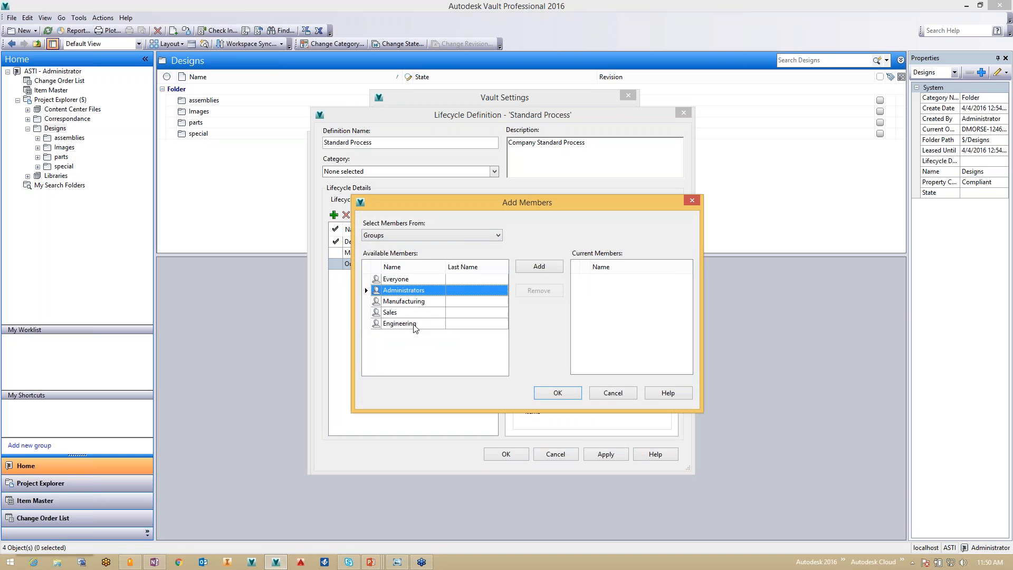
left_click(414, 324, "shift")
left_click(539, 266)
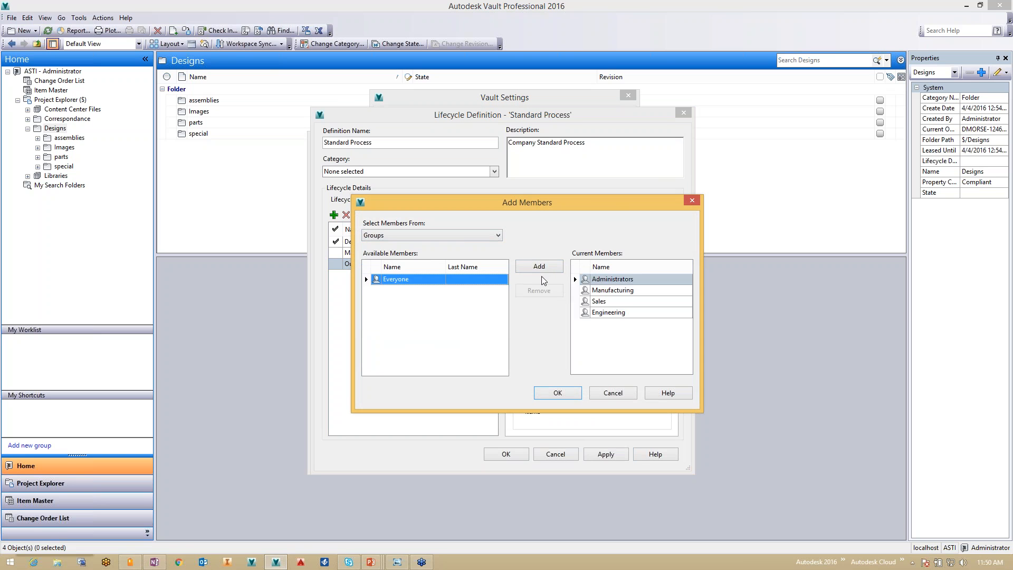
left_click(558, 392)
- Deny the Administrators group modify and delete permissions in the Out of Production state
left_click(570, 235)
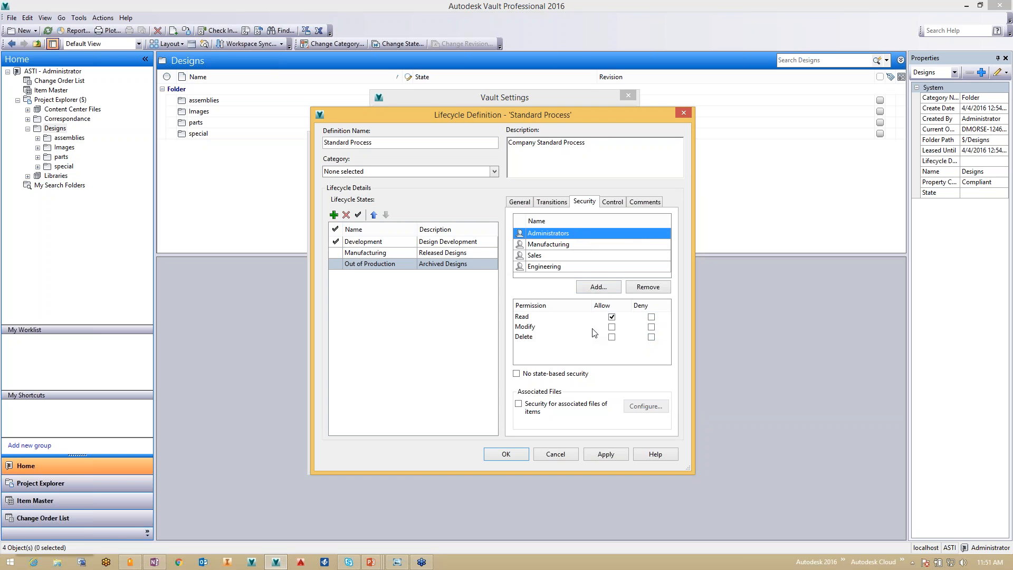
left_click(651, 328)
left_click(652, 329)
left_click(652, 337)
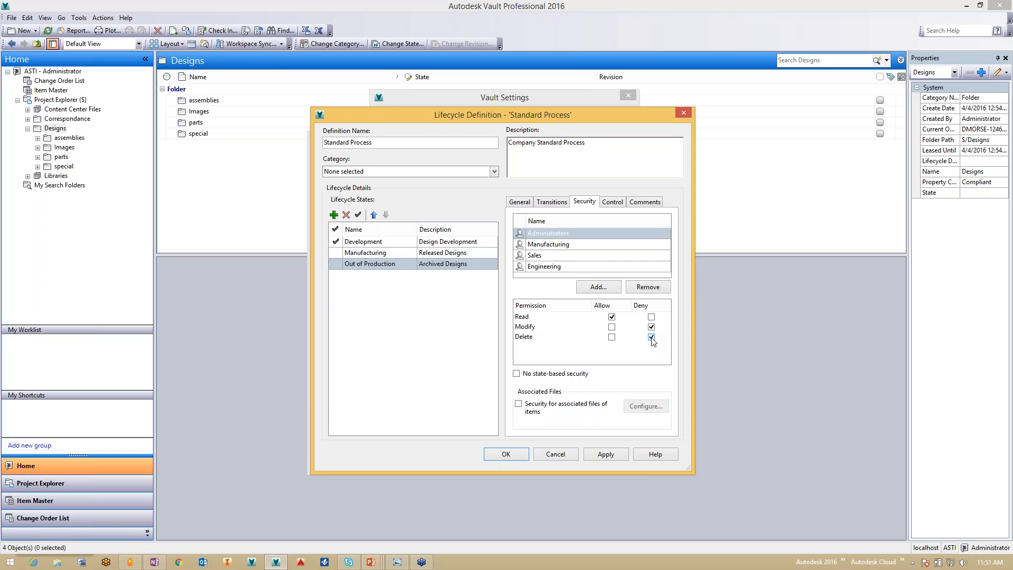
- In the Out of Production state, deny the Engineering group read permission and the Manufacturing group read, modify and delete permissions
left_click(596, 267)
left_click(652, 317)
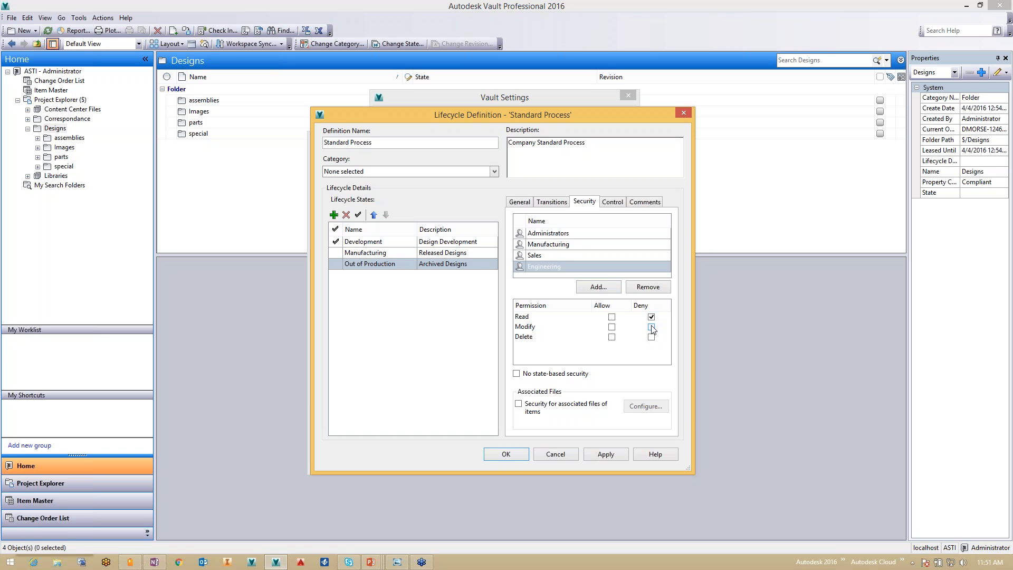
left_click(579, 244)
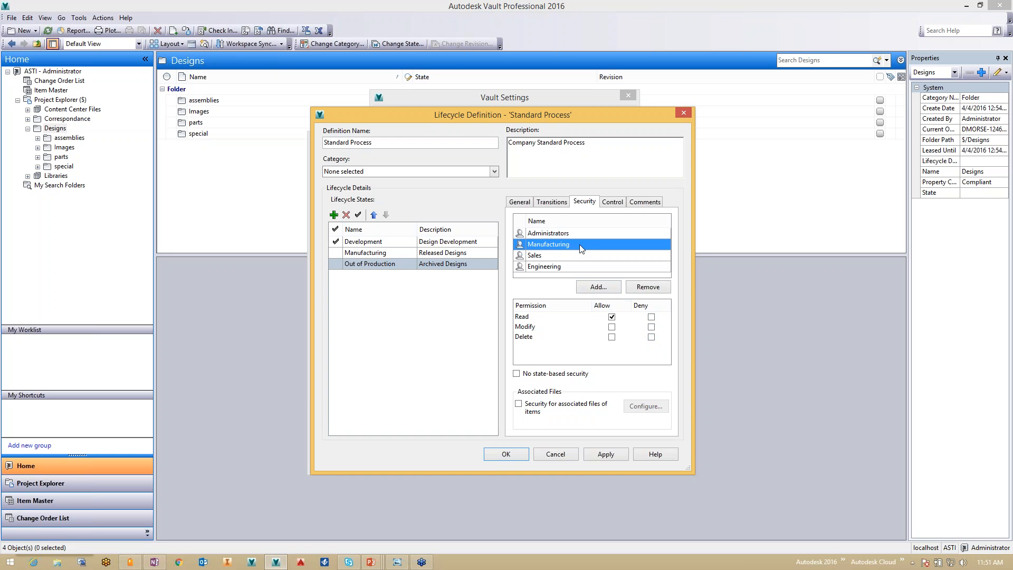
left_click(651, 317)
left_click(652, 327)
left_click(651, 337)
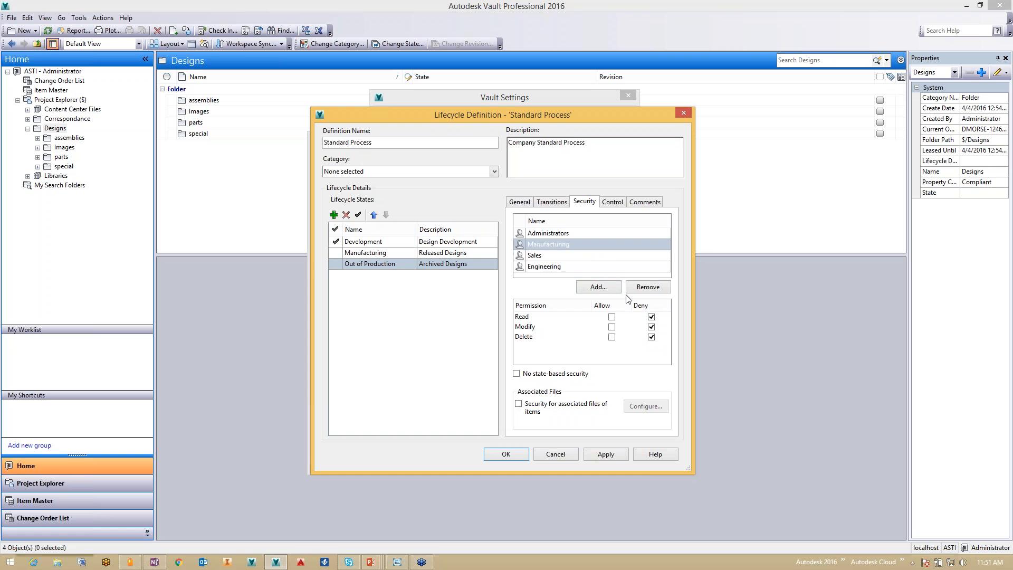
- Deny the Sales group read, modify and delete permissions in the Out of Production state and apply the settings
left_click(612, 257)
left_click(652, 317)
left_click(652, 327)
left_click(652, 337)
left_click(601, 455)
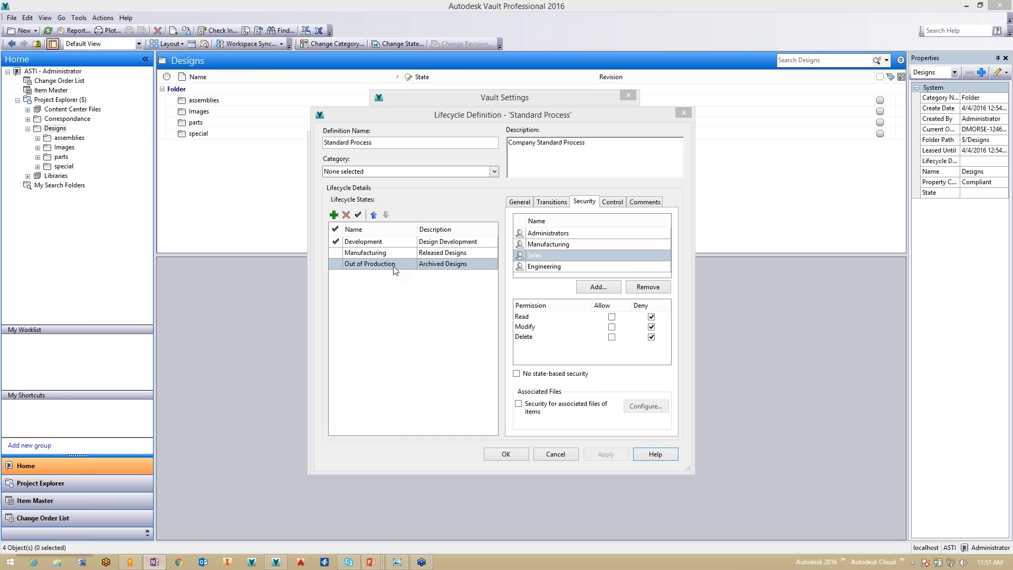
- Review the transitions of each state and enable security restrictions on the Development to Out of Production transition
left_click(552, 201)
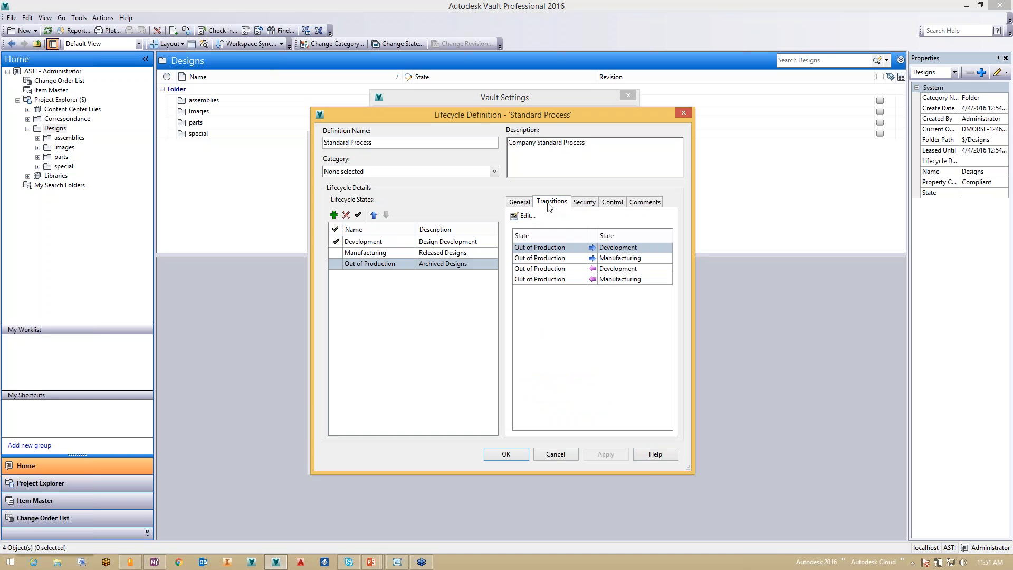
left_click(407, 246)
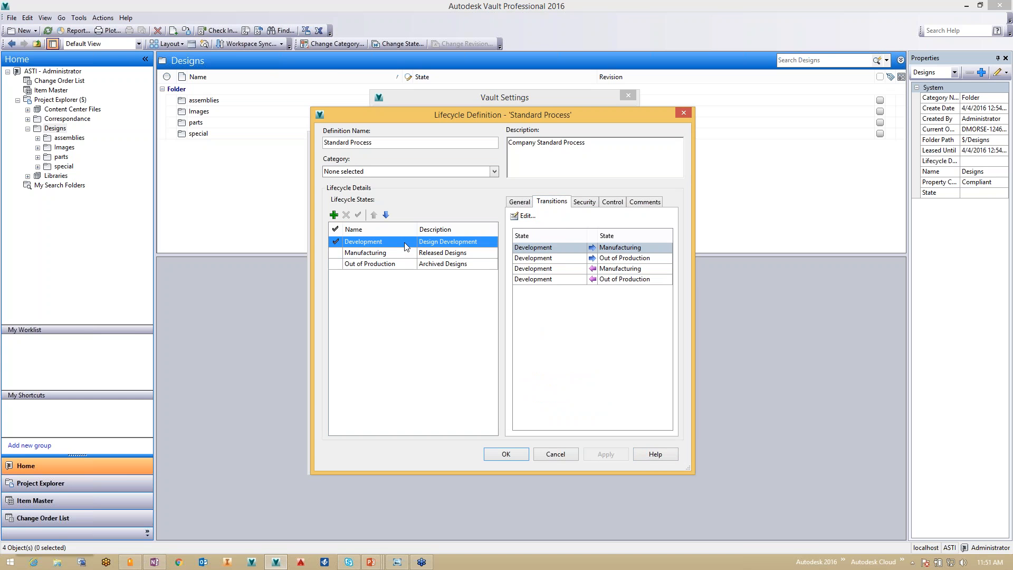
left_click(406, 253)
left_click(407, 264)
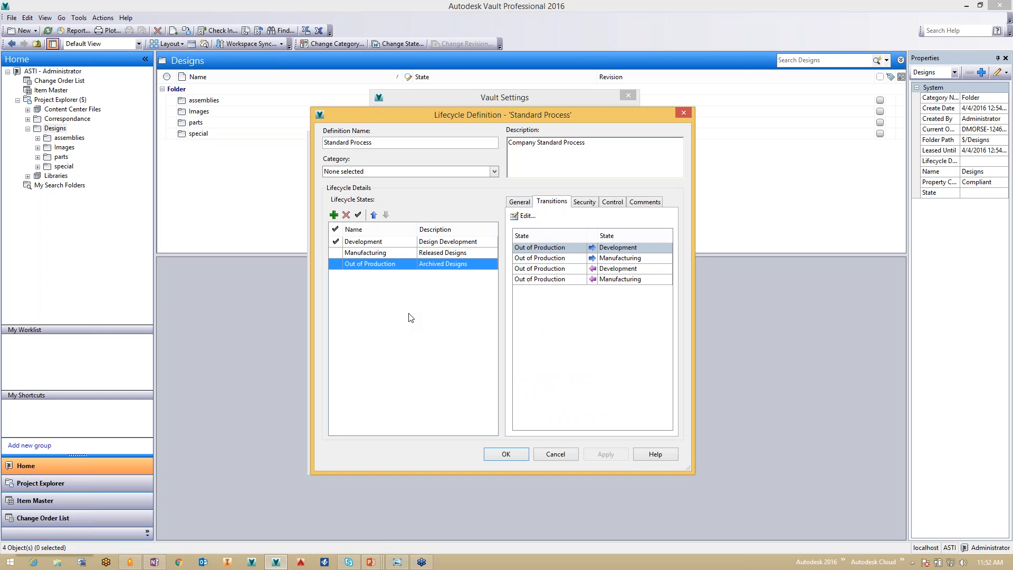
left_click(394, 242)
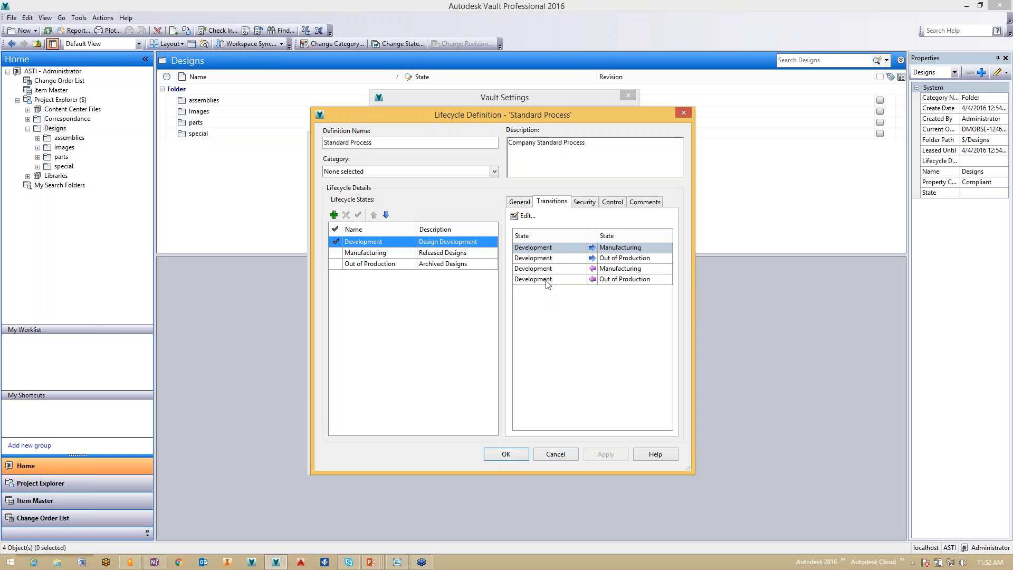
left_click(556, 259)
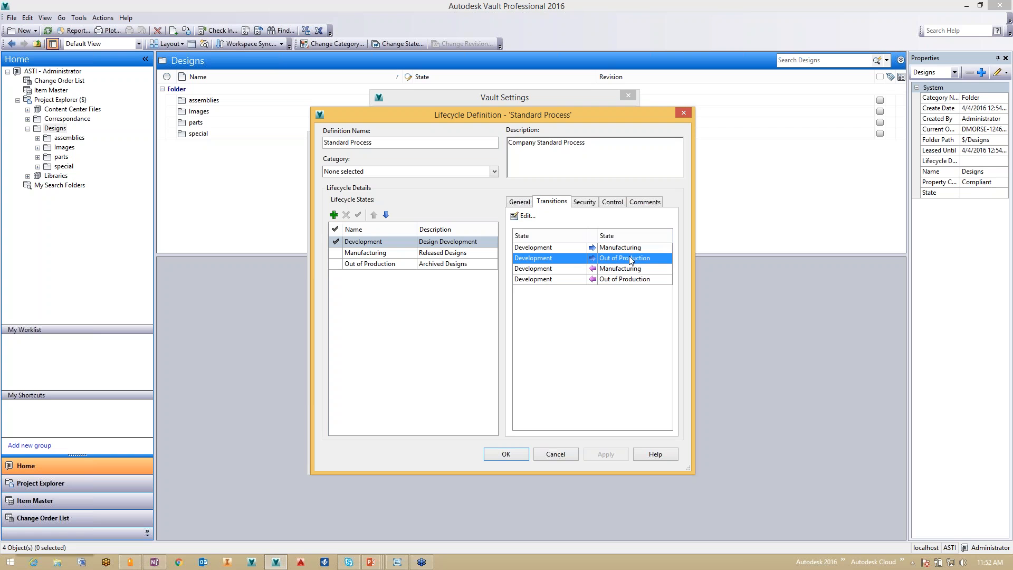
left_click(529, 216)
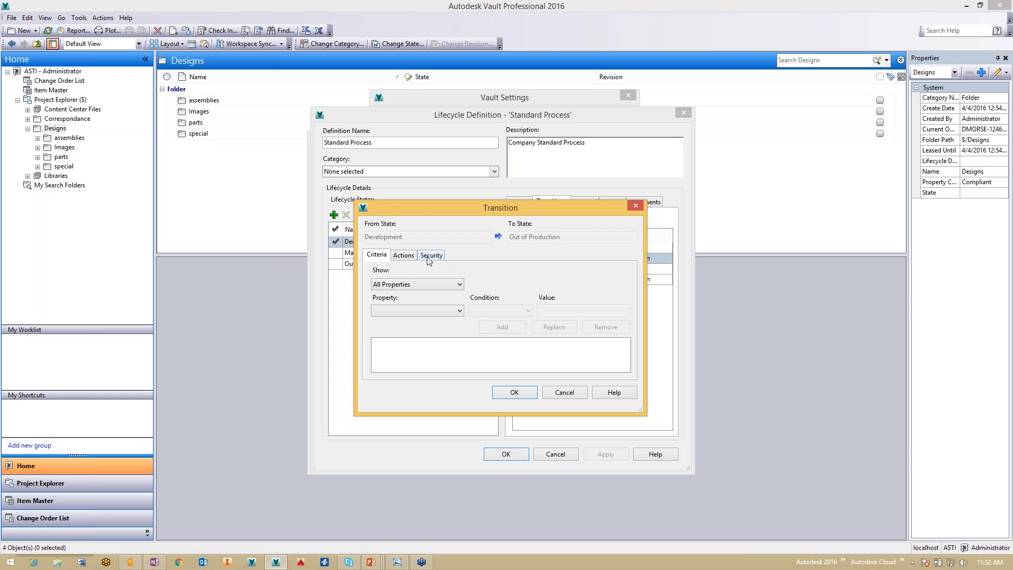
left_click(436, 257)
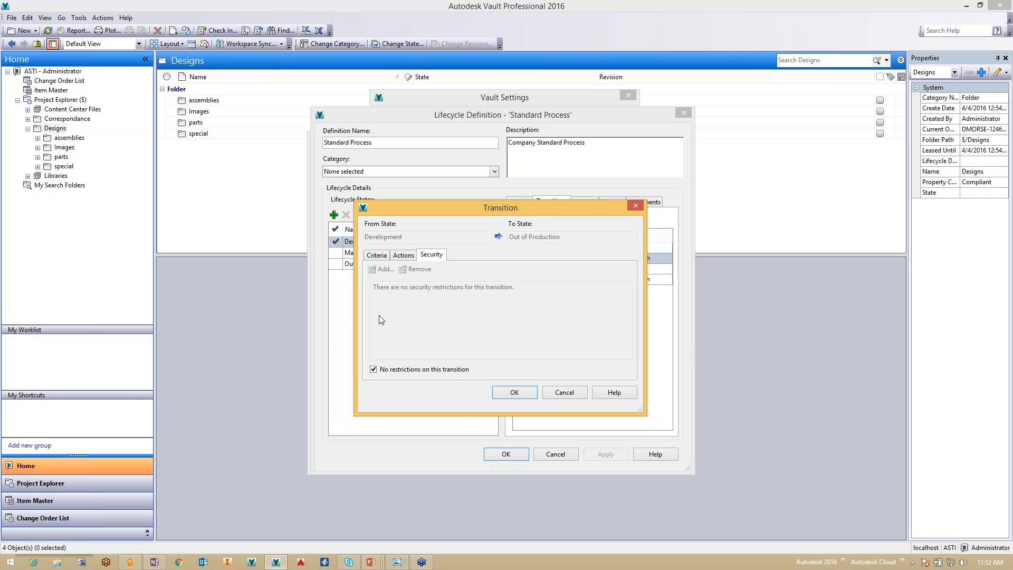
left_click(374, 369)
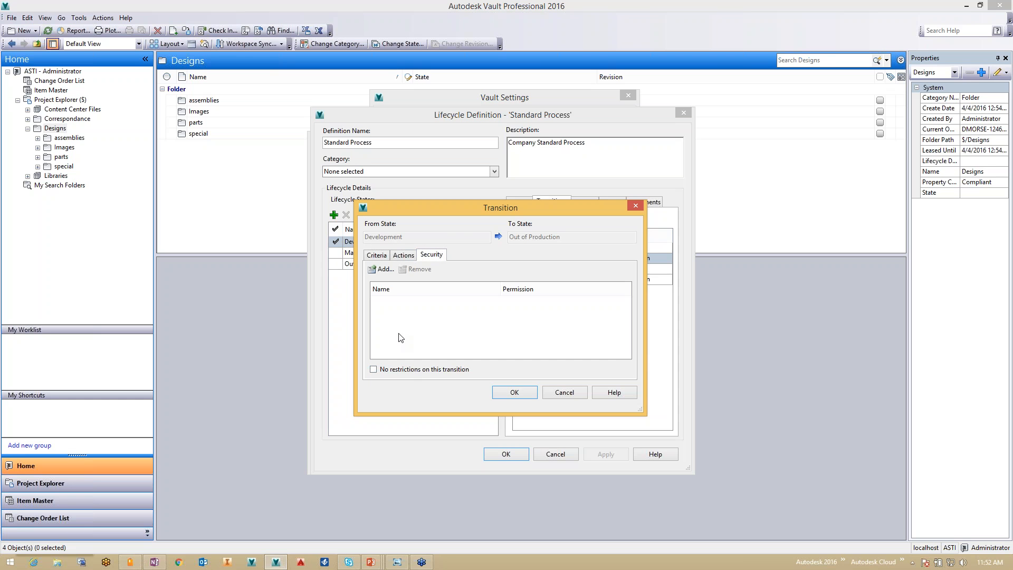
- Add the Everyone group to the Development to Out of Production transition with Deny permission and confirm the transition
left_click(381, 270)
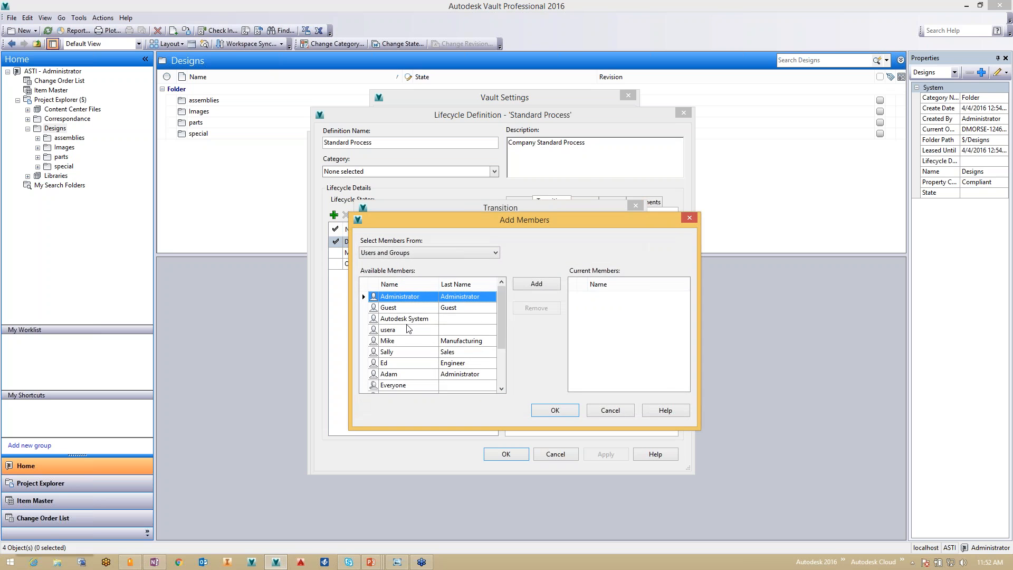
left_click(421, 387)
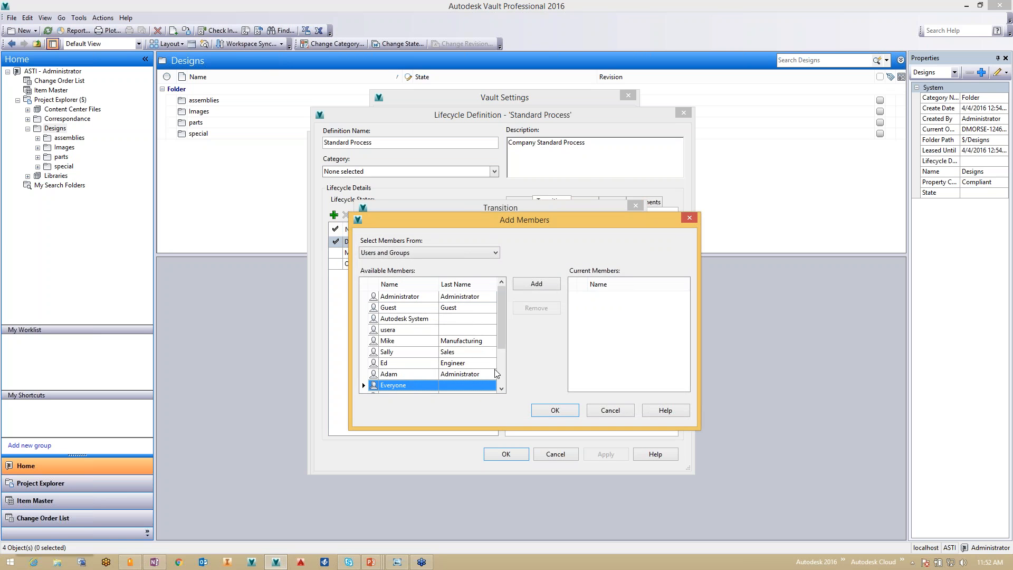
left_click(538, 286)
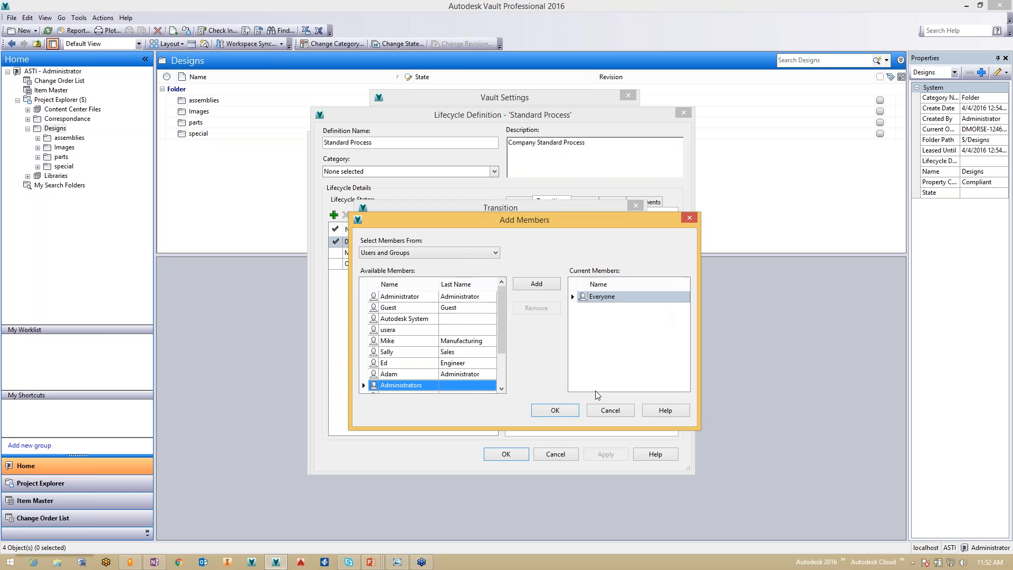
left_click(555, 410)
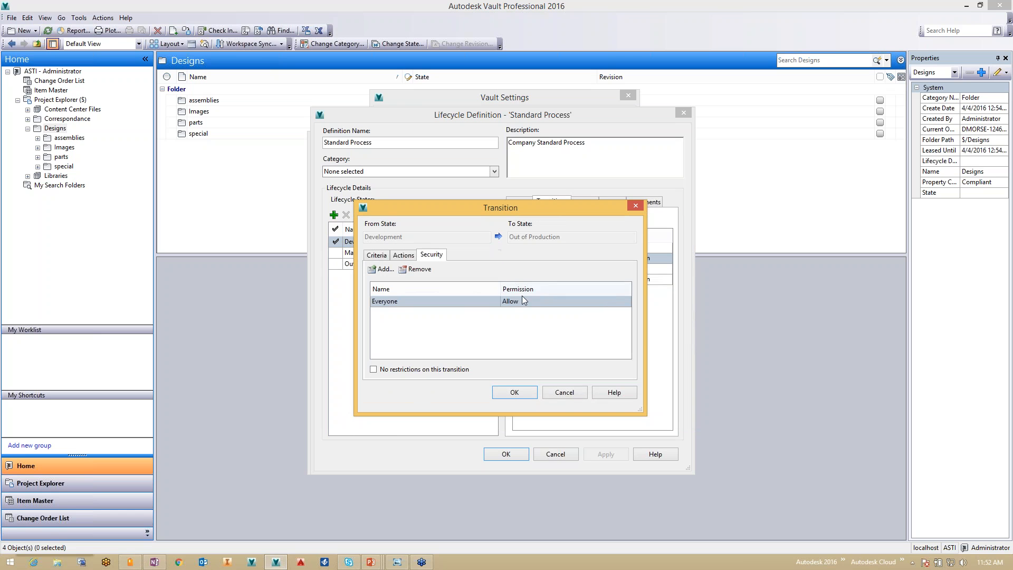
left_click(524, 300)
left_click(521, 322)
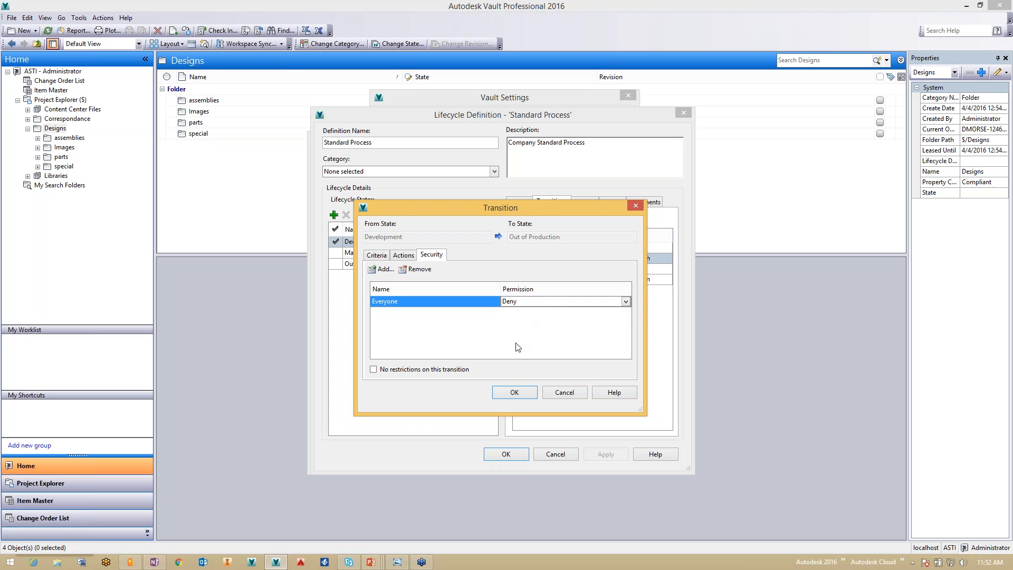
left_click(515, 392)
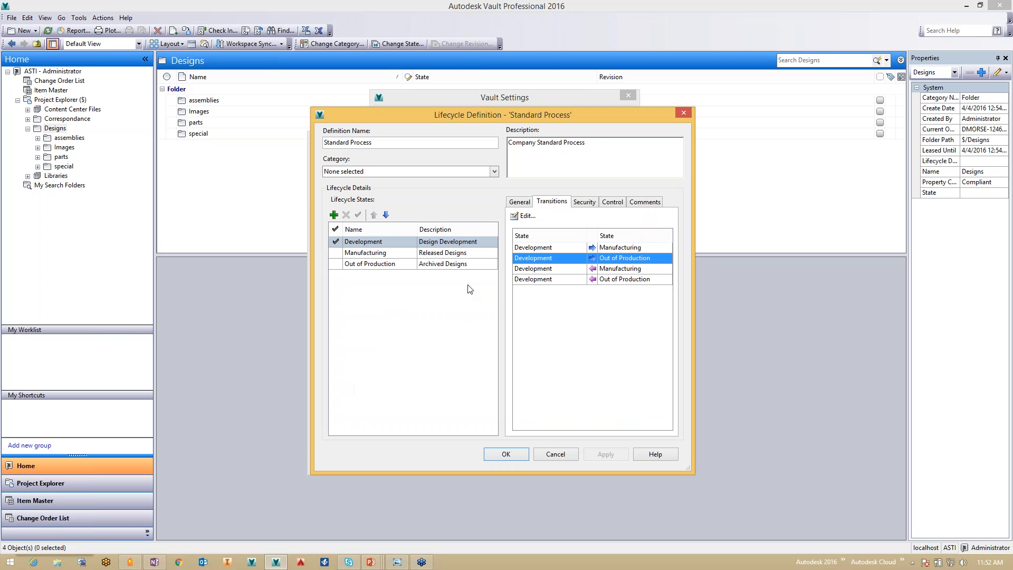
- Enable security restrictions on the transition from Out of Production to Manufacturing
left_click(381, 265)
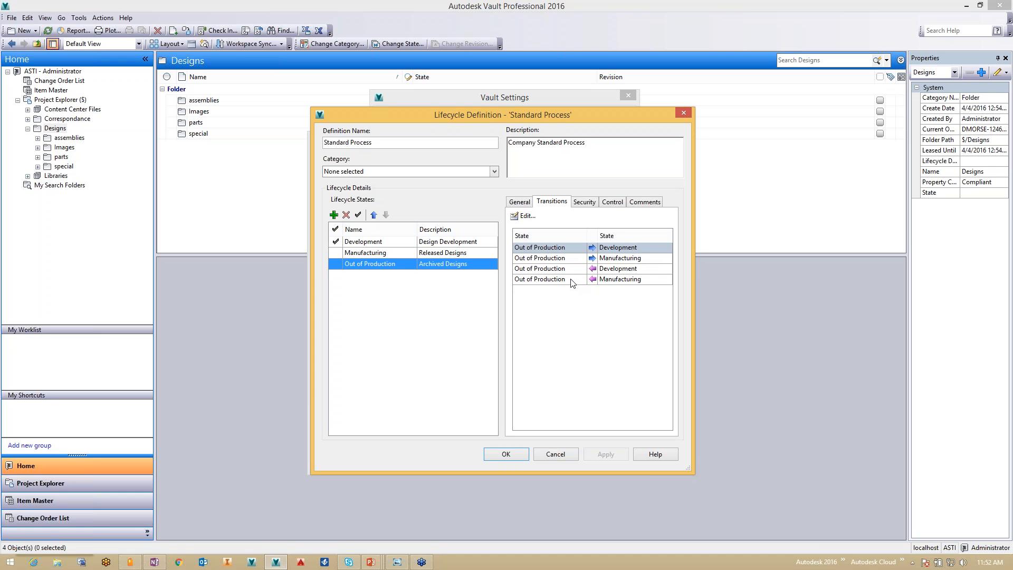
left_click(572, 259)
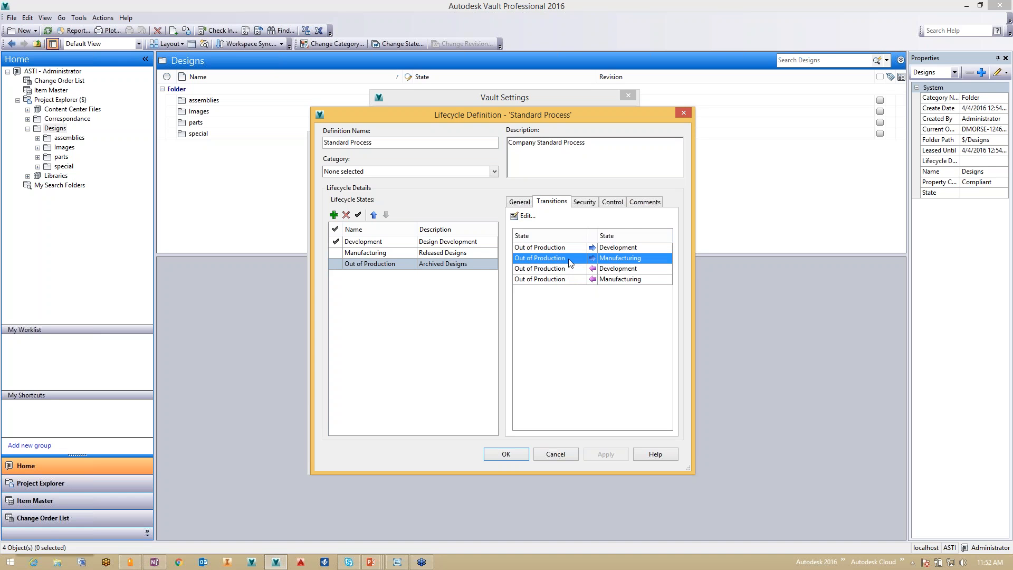
left_click(524, 216)
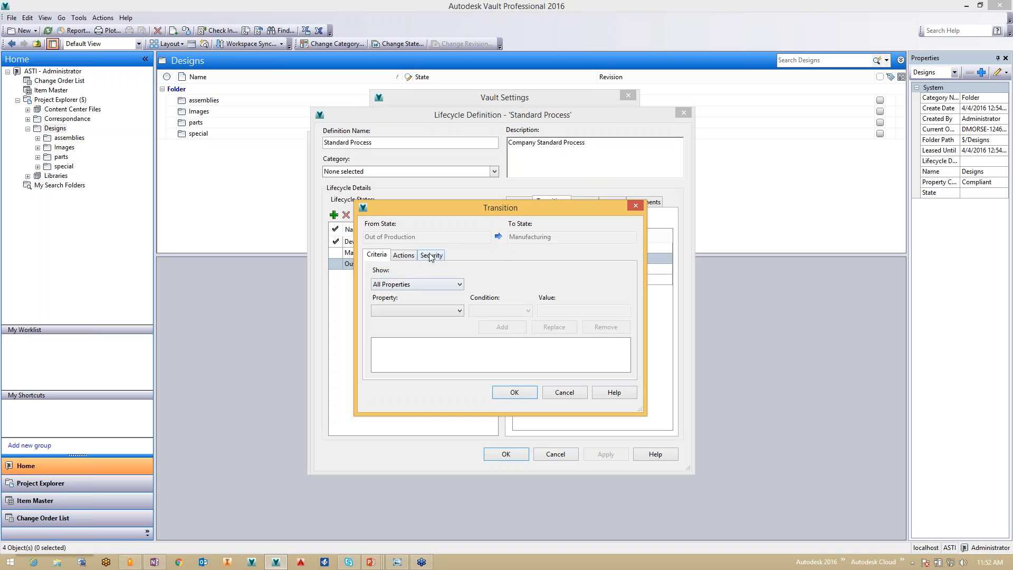
left_click(431, 256)
left_click(374, 369)
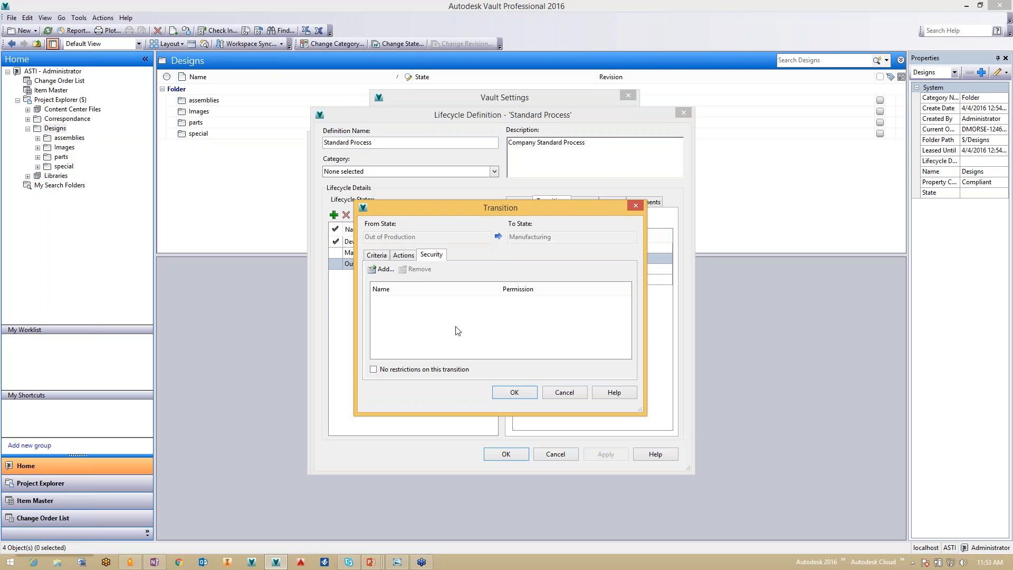
- Add the Everyone group to the Out of Production to Manufacturing transition with Deny permission and confirm the transition
left_click(385, 269)
left_click(398, 385)
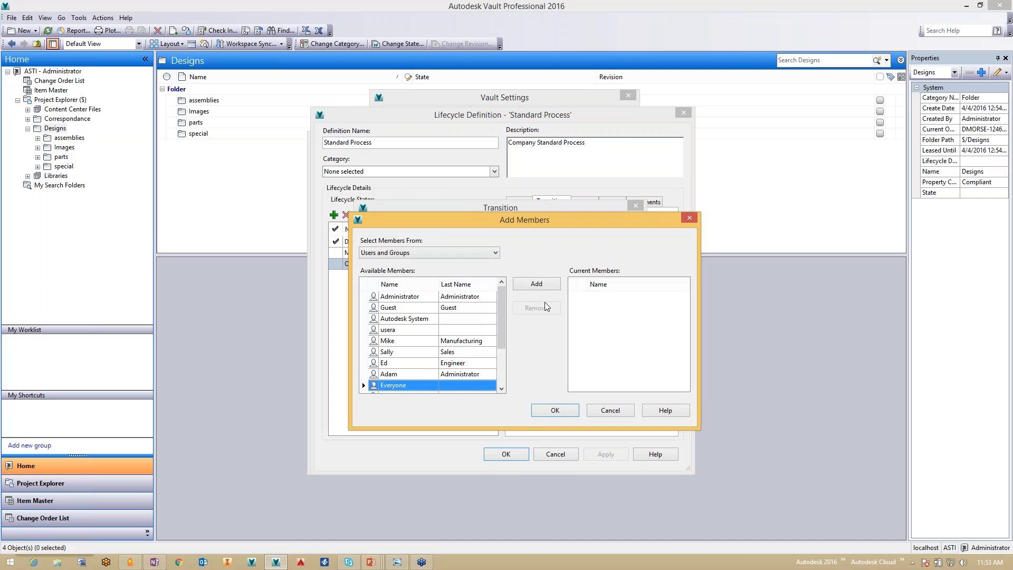
left_click(543, 285)
left_click(567, 410)
left_click(575, 294)
left_click(536, 318)
left_click(516, 392)
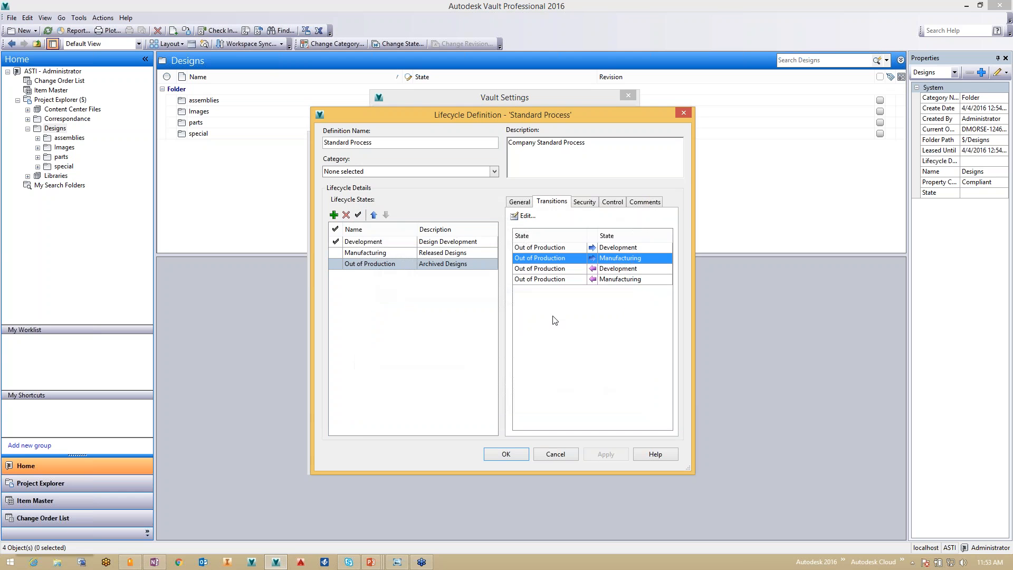
- Enable security restrictions on the transition from Manufacturing back to Development
left_click(1012, 433)
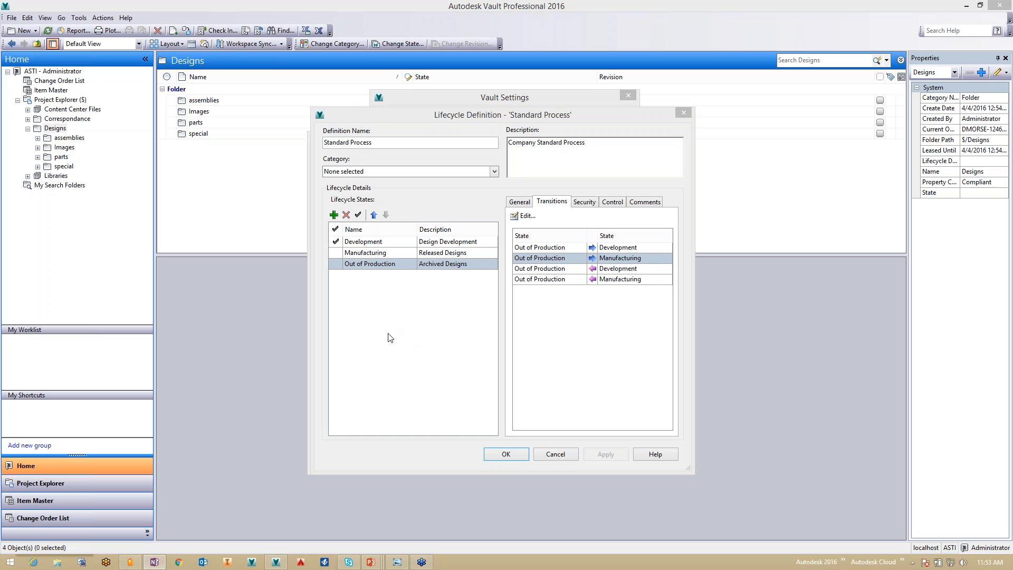
left_click(376, 245)
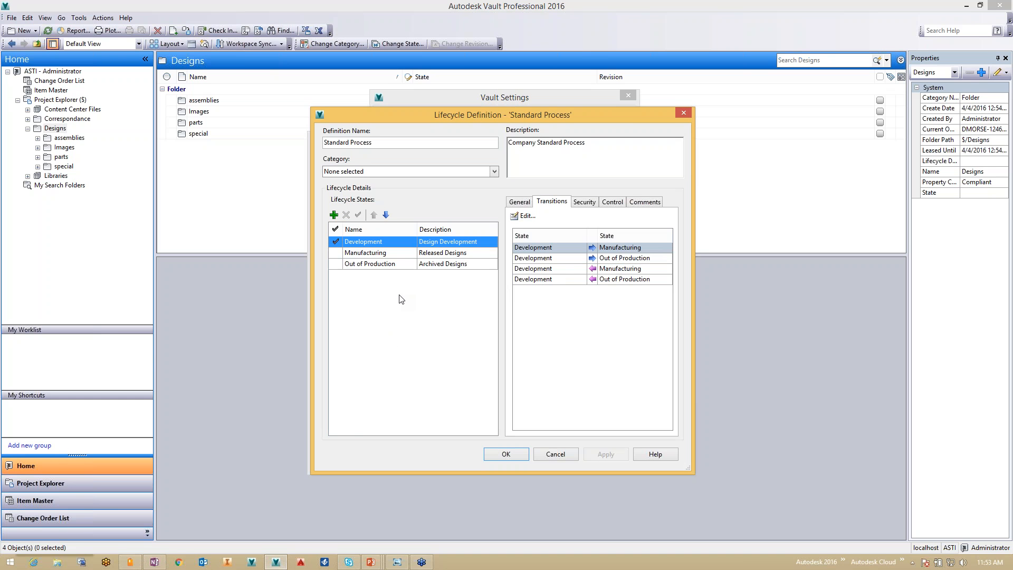
left_click(566, 269)
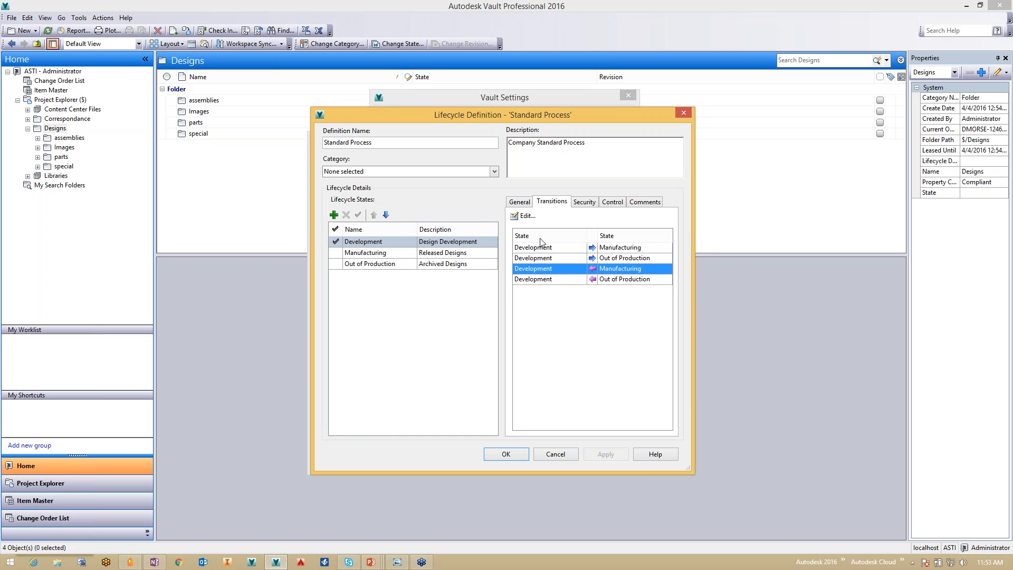
left_click(526, 217)
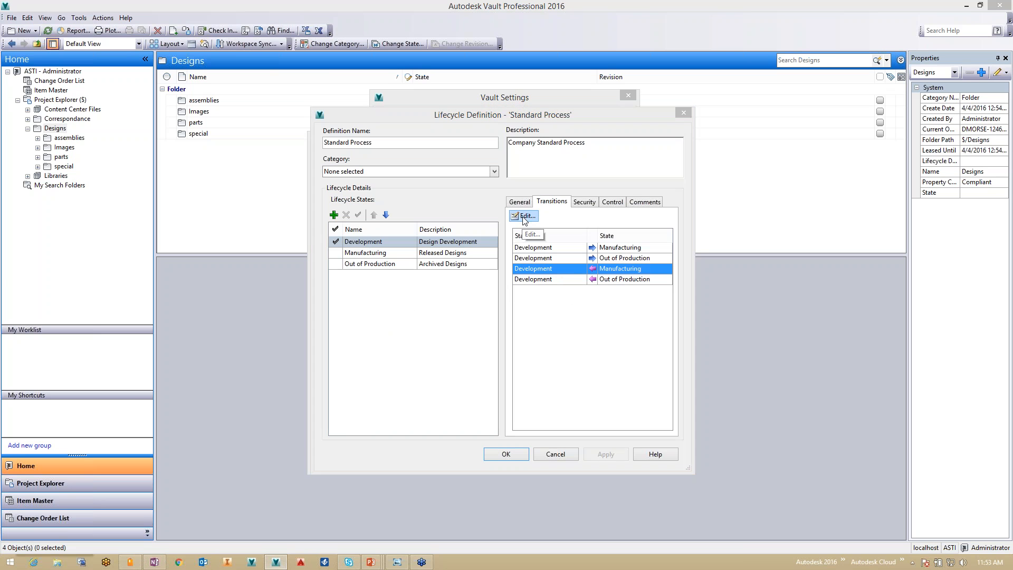
left_click(435, 258)
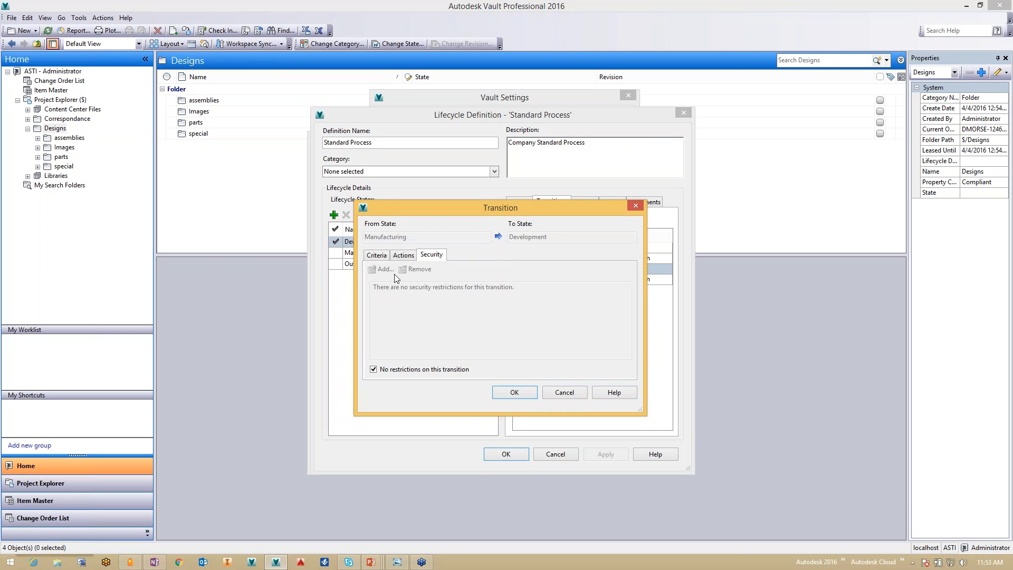
left_click(373, 369)
- Add the Administrators, Manufacturing, Sales and Engineering groups to the Manufacturing to Development transition's security list
left_click(383, 269)
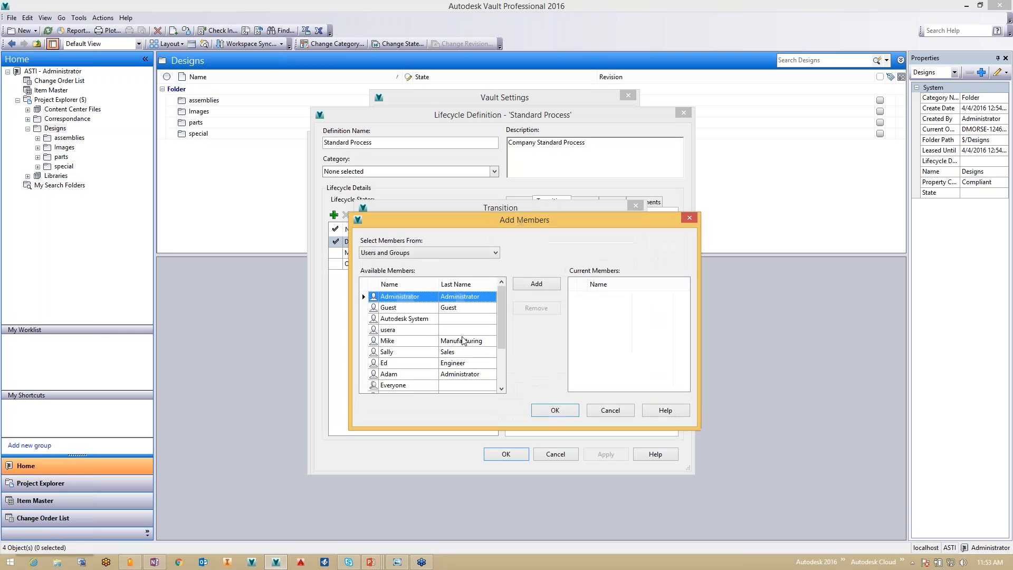
left_click(406, 253)
left_click(404, 279)
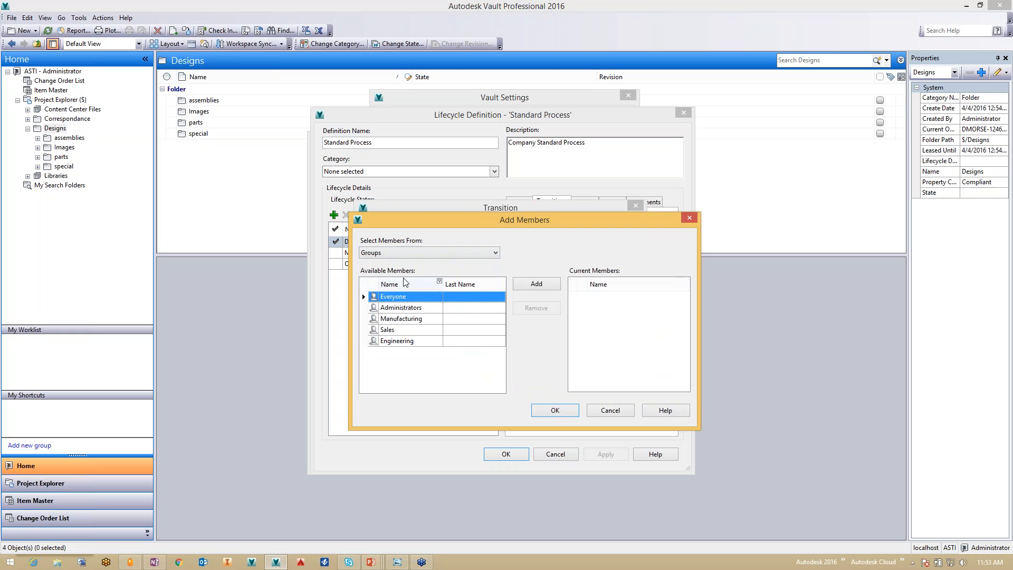
left_click(404, 341, "shift")
left_click(540, 284)
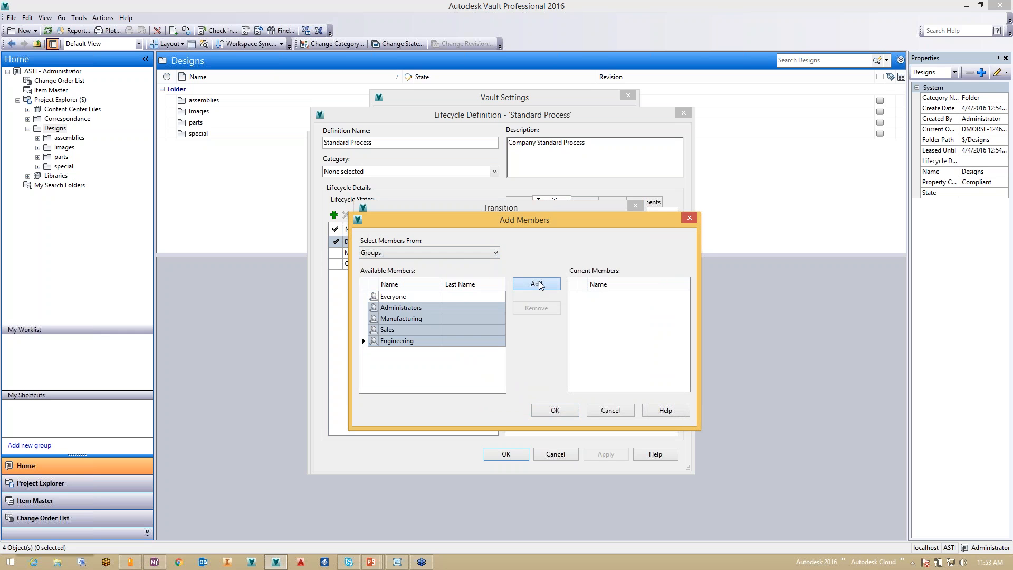
left_click(555, 410)
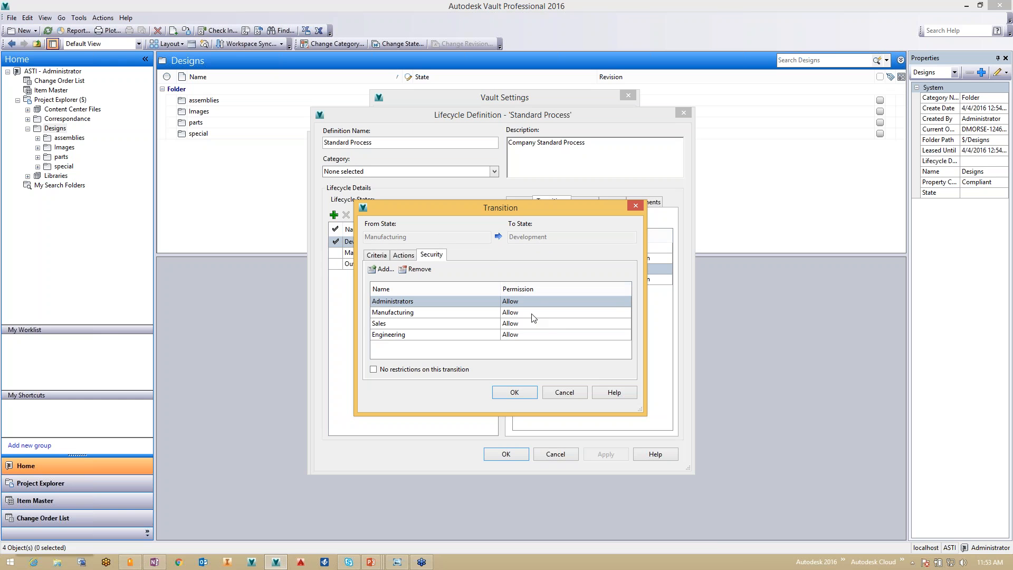
- Deny the Manufacturing and Sales groups the Manufacturing to Development transition and confirm the transition
left_click(532, 315)
left_click(535, 330)
left_click(535, 325)
left_click(536, 340)
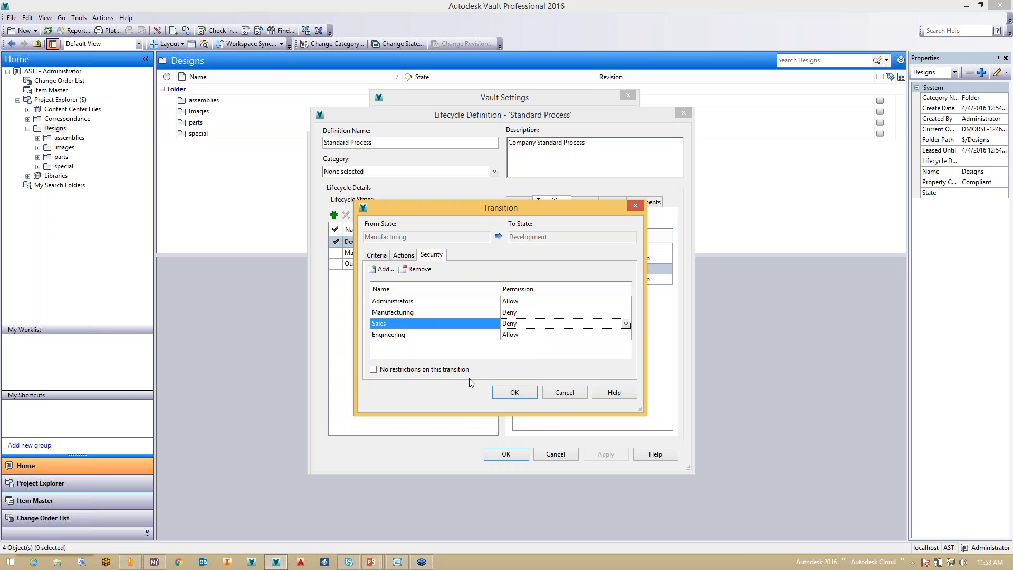
left_click(515, 392)
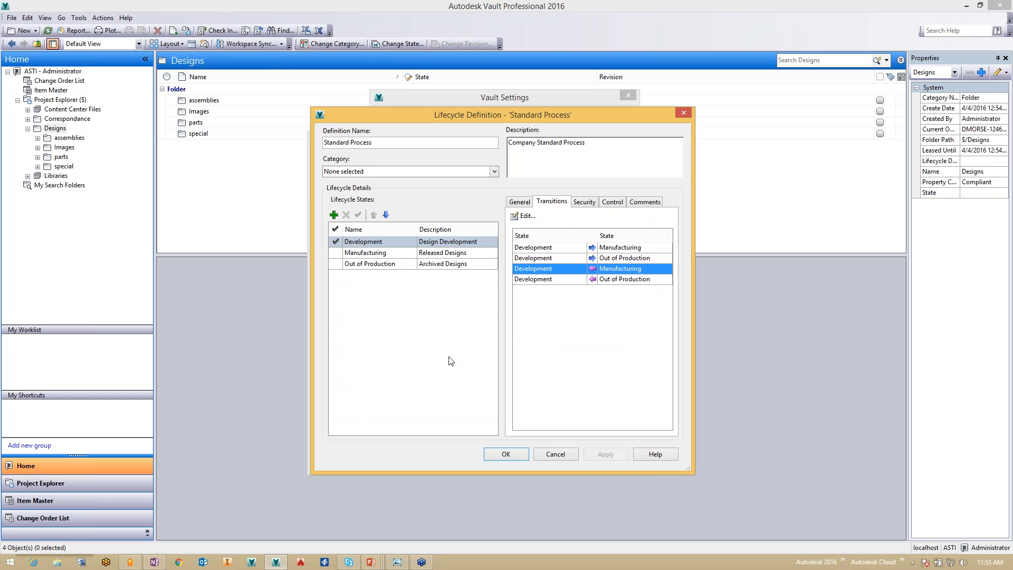
- Enable security restrictions on the transition from Manufacturing to Out of Production
left_click(366, 254)
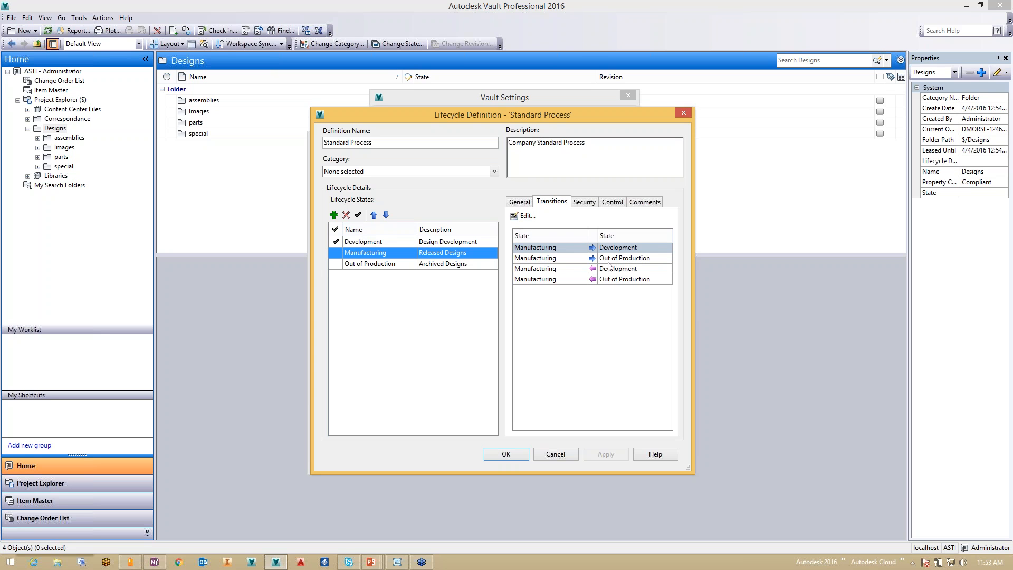
left_click(563, 259)
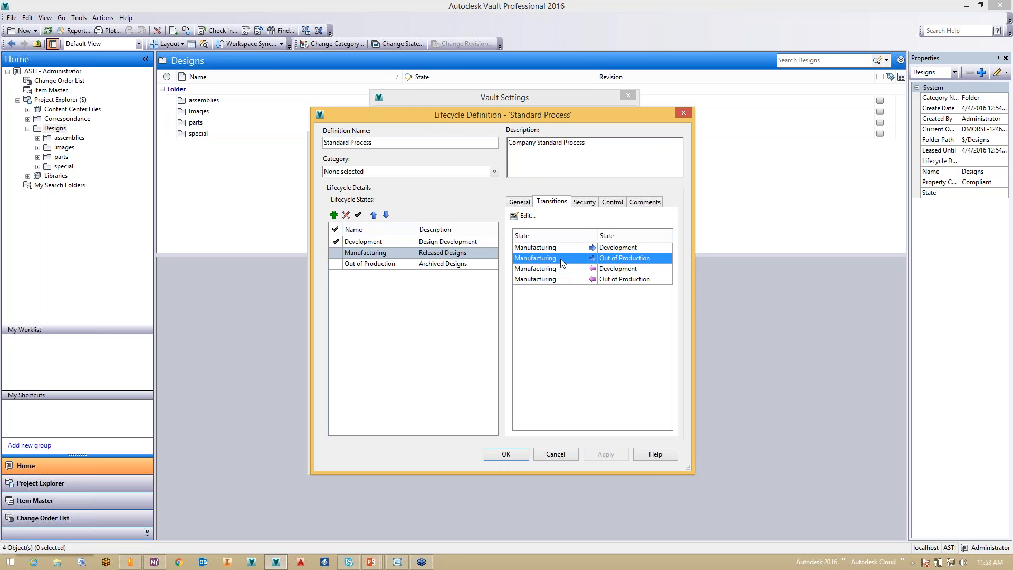
left_click(527, 217)
left_click(432, 255)
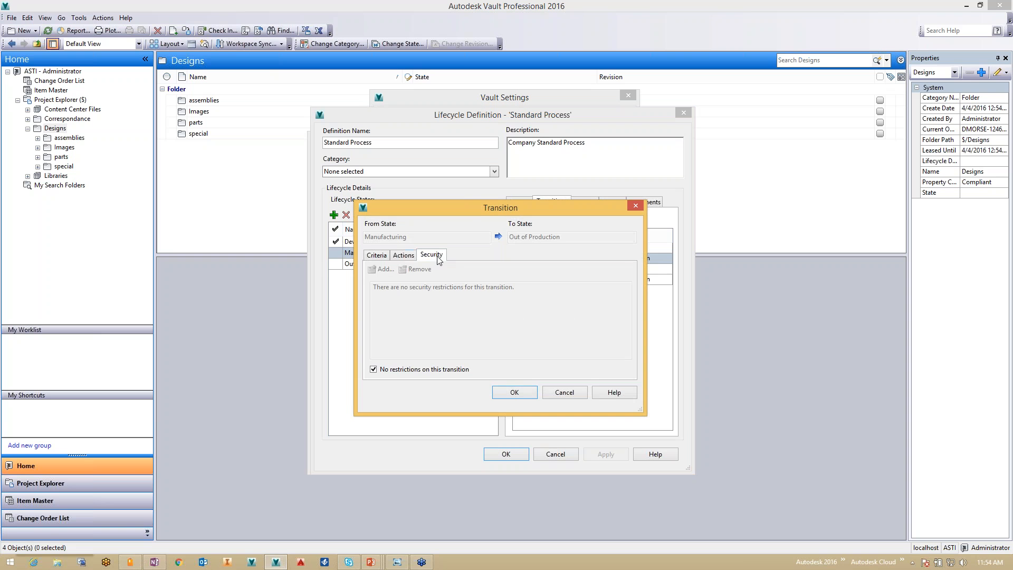
left_click(374, 370)
- Add the Administrators, Manufacturing, Sales and Engineering groups to the Manufacturing to Out of Production transition's security list
left_click(384, 269)
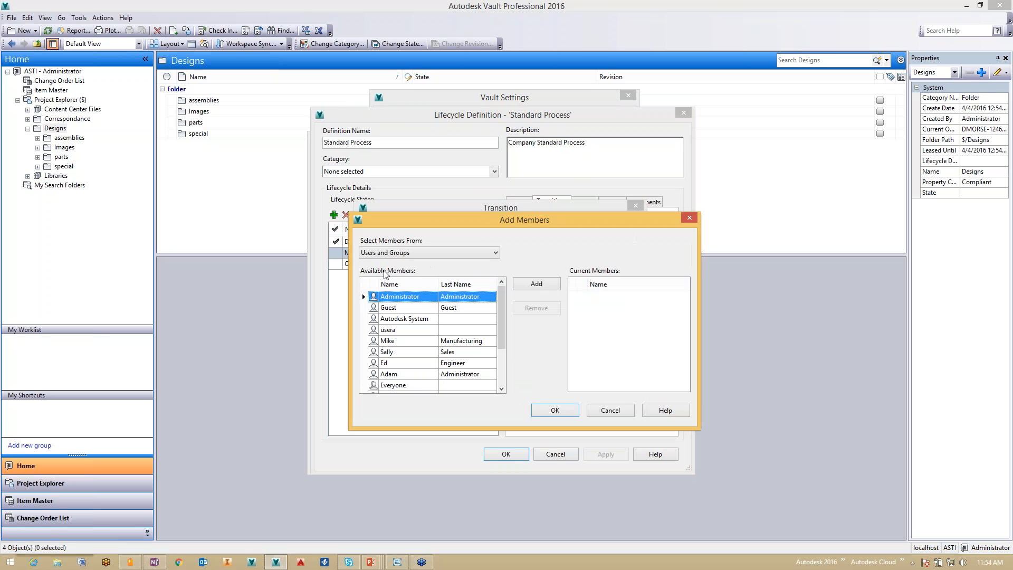
left_click(479, 254)
left_click(407, 276)
left_click(406, 311)
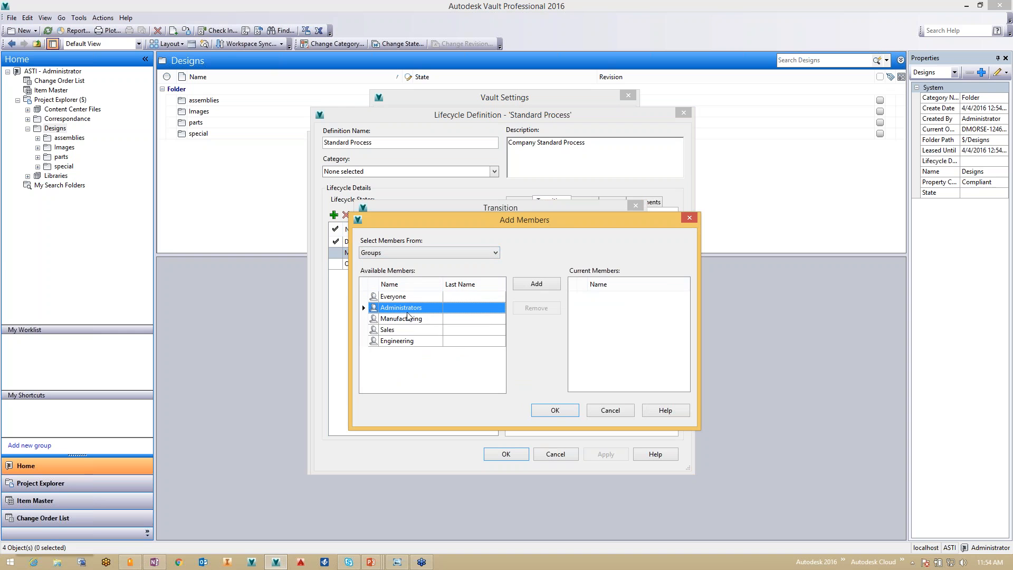
left_click(408, 341, "shift")
left_click(536, 284)
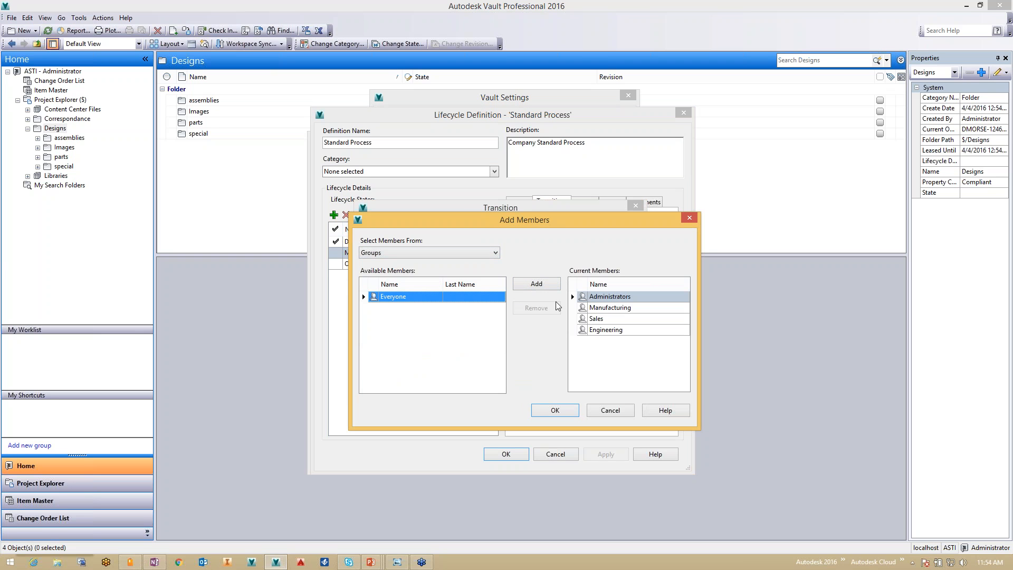
left_click(561, 406)
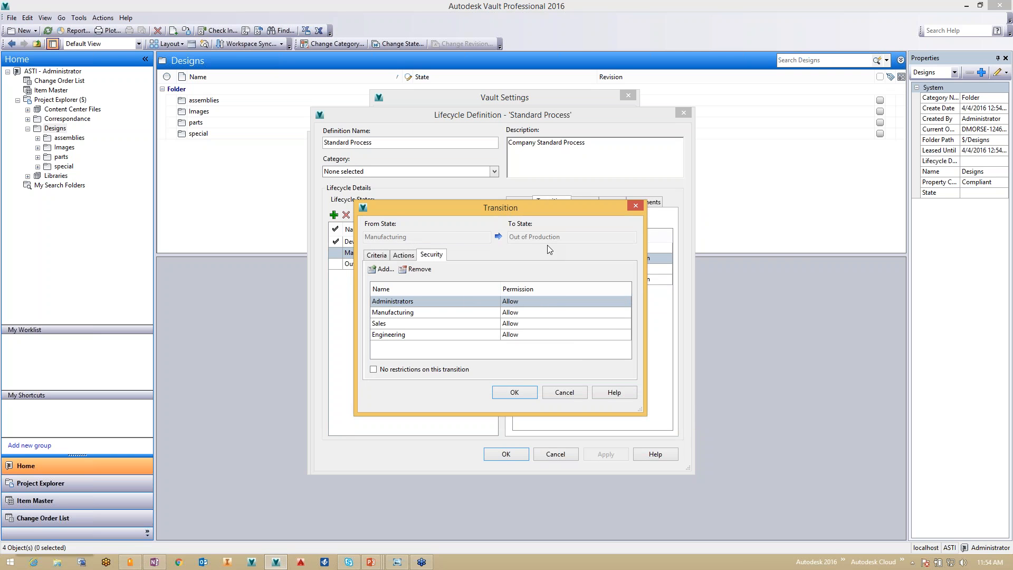
- Deny the Manufacturing, Sales and Engineering groups the Manufacturing to Out of Production transition and confirm the transition
left_click(548, 317)
left_click(549, 316)
left_click(551, 328)
left_click(551, 324)
left_click(551, 324)
left_click(549, 343)
left_click(536, 334)
left_click(536, 335)
left_click(534, 356)
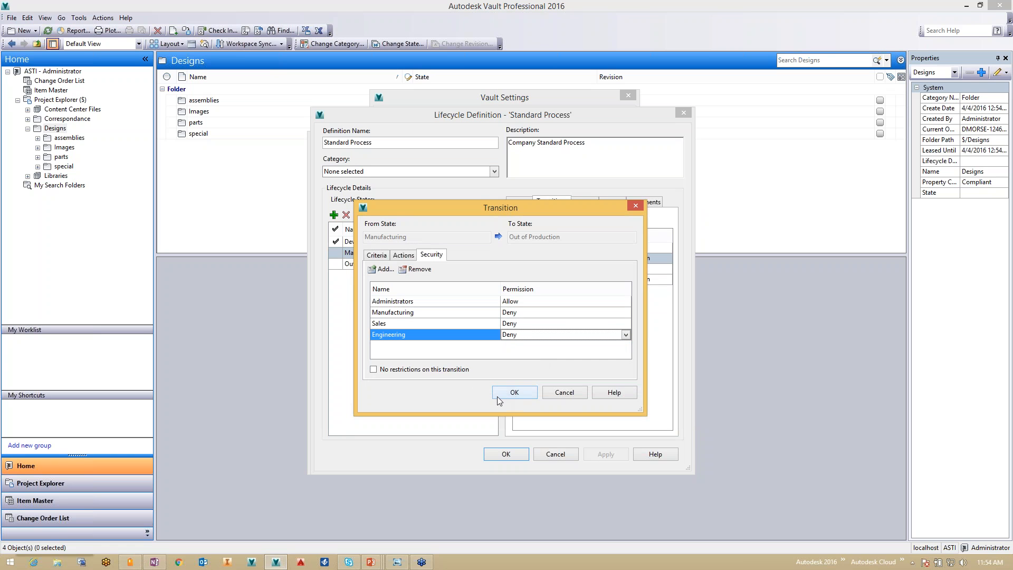
left_click(515, 393)
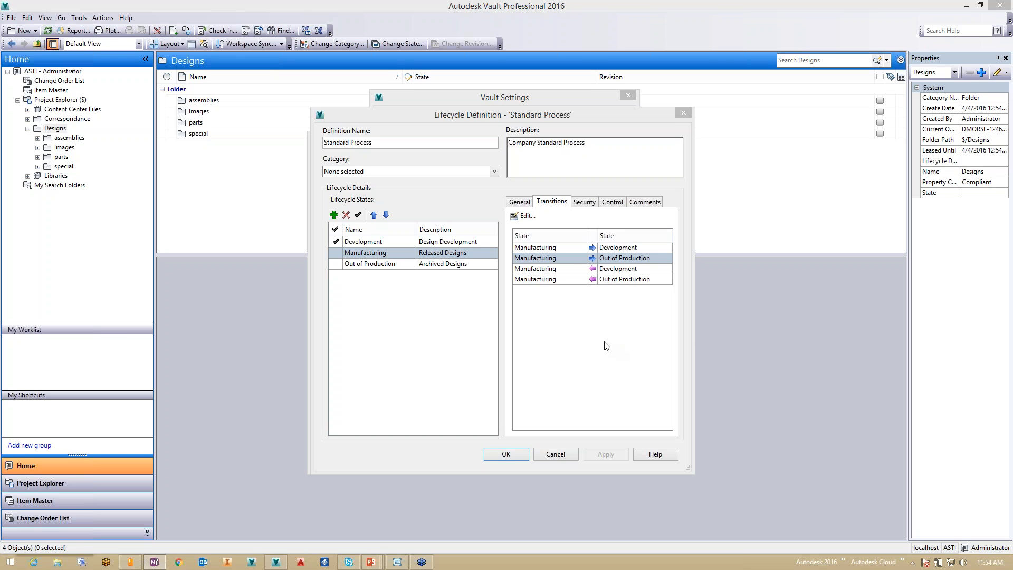
- Add the criterion Property Compliance is Compliant to the Development to Manufacturing transition
left_click(389, 257)
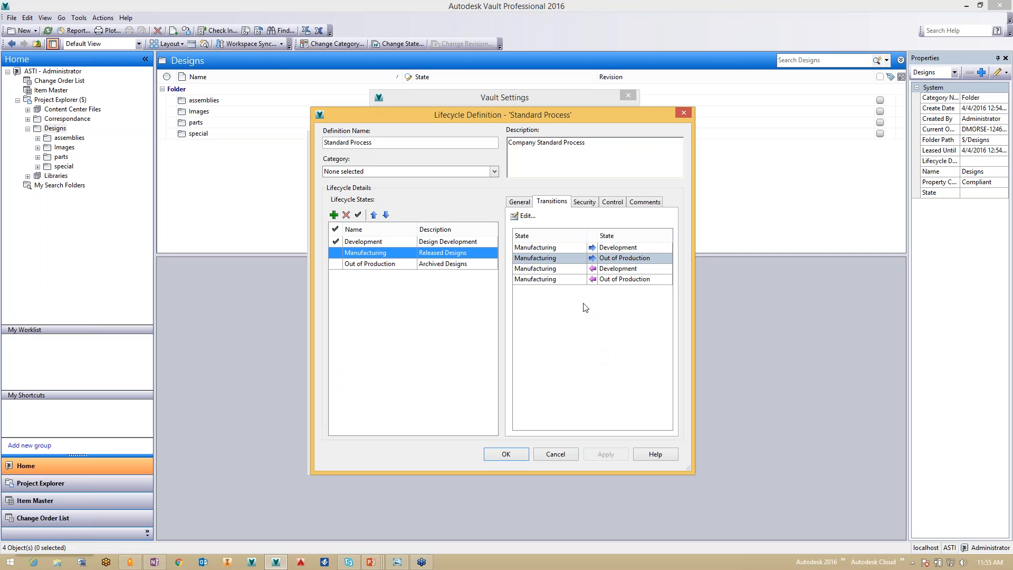
left_click(575, 272)
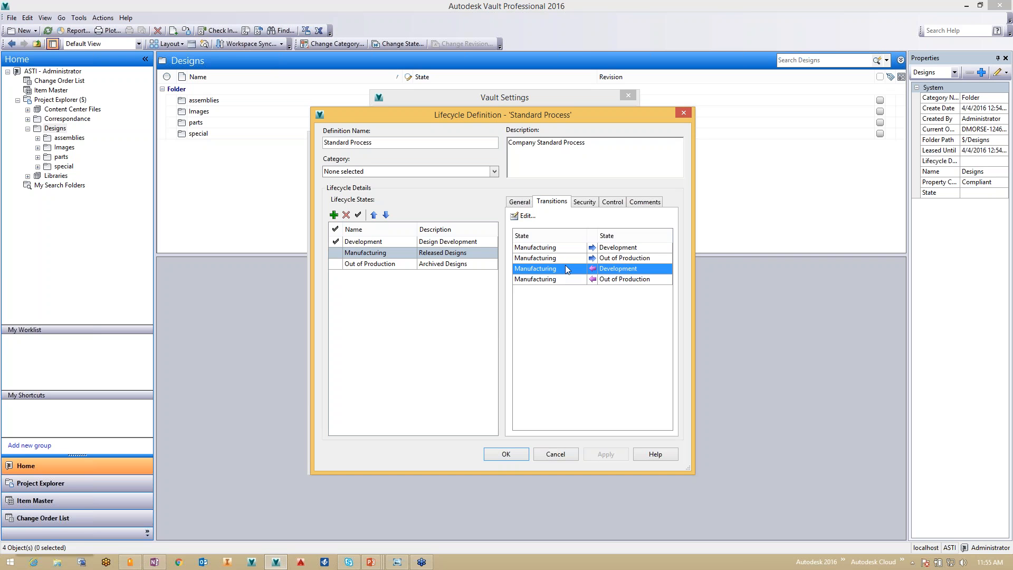
left_click(526, 217)
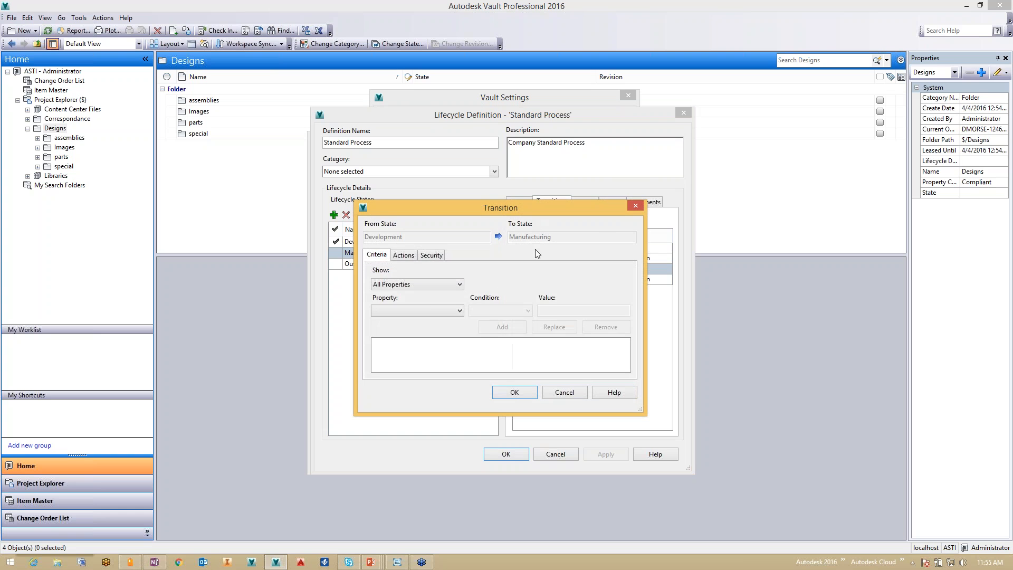
left_click(436, 310)
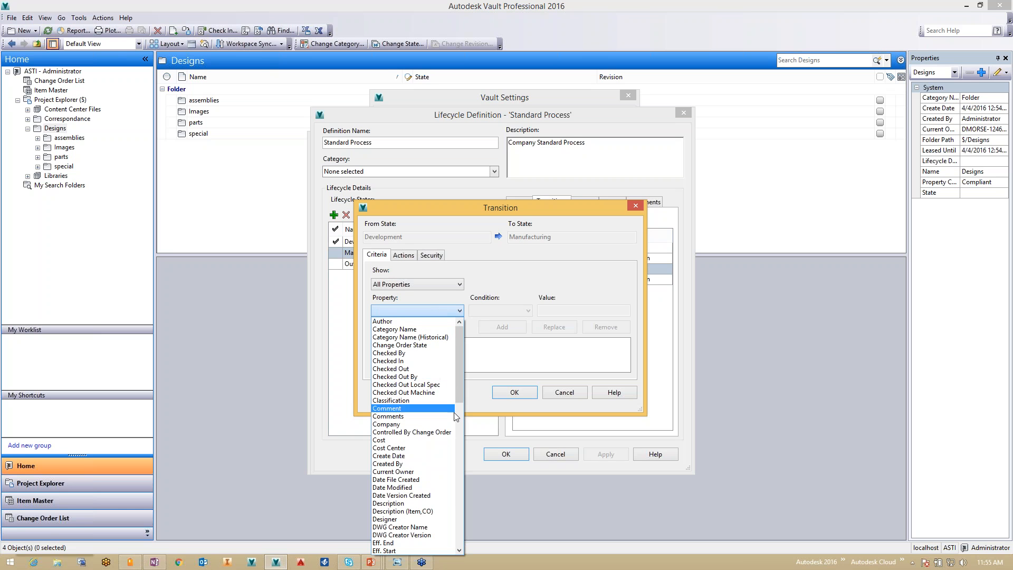
left_click(460, 511)
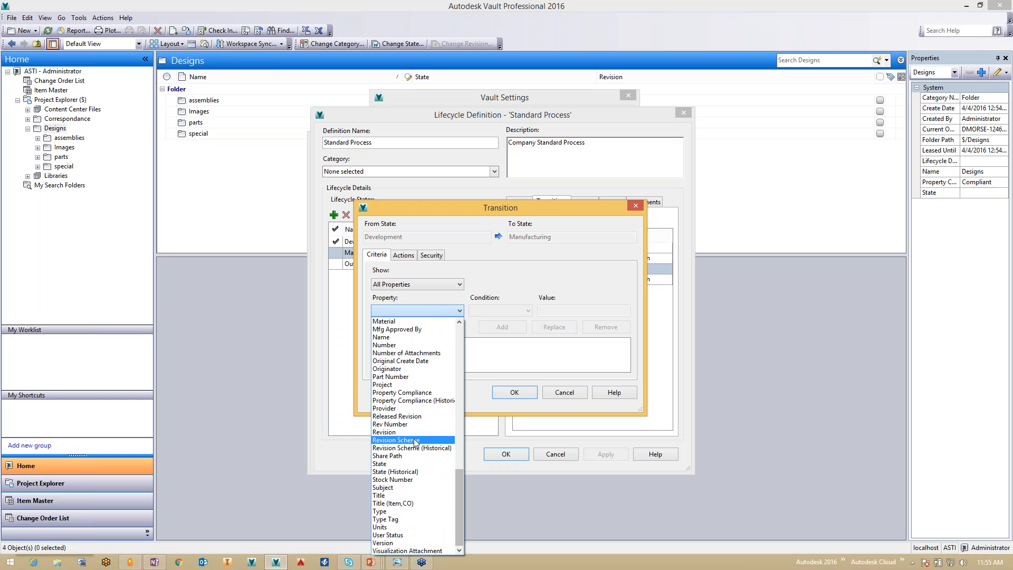
left_click(414, 393)
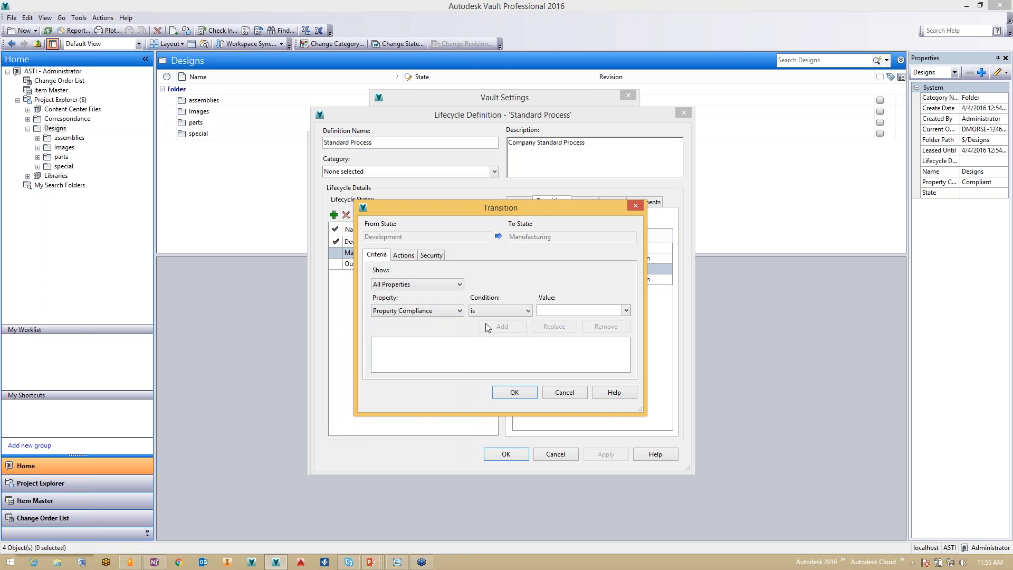
left_click(551, 311)
left_click(559, 321)
left_click(502, 328)
left_click(376, 343)
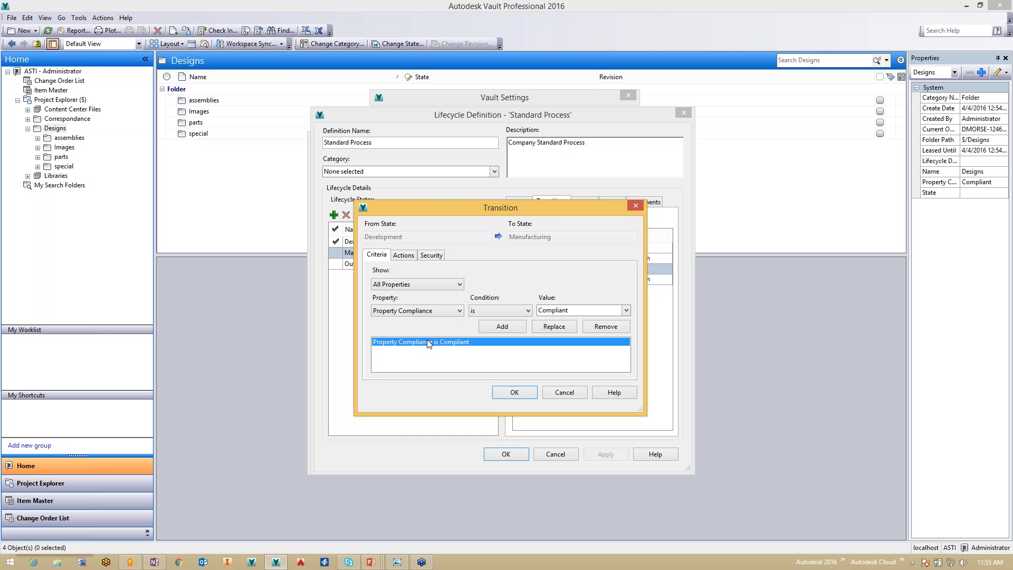
- Enable the action checking that dependent child files are "Released" for the Development to Manufacturing transition and confirm the transition
left_click(405, 256)
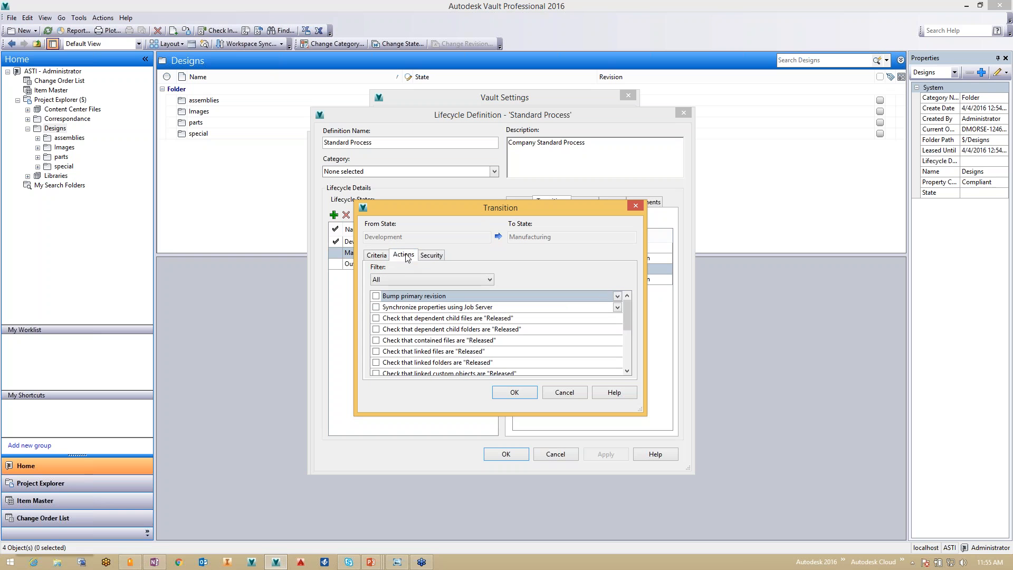
left_click(376, 318)
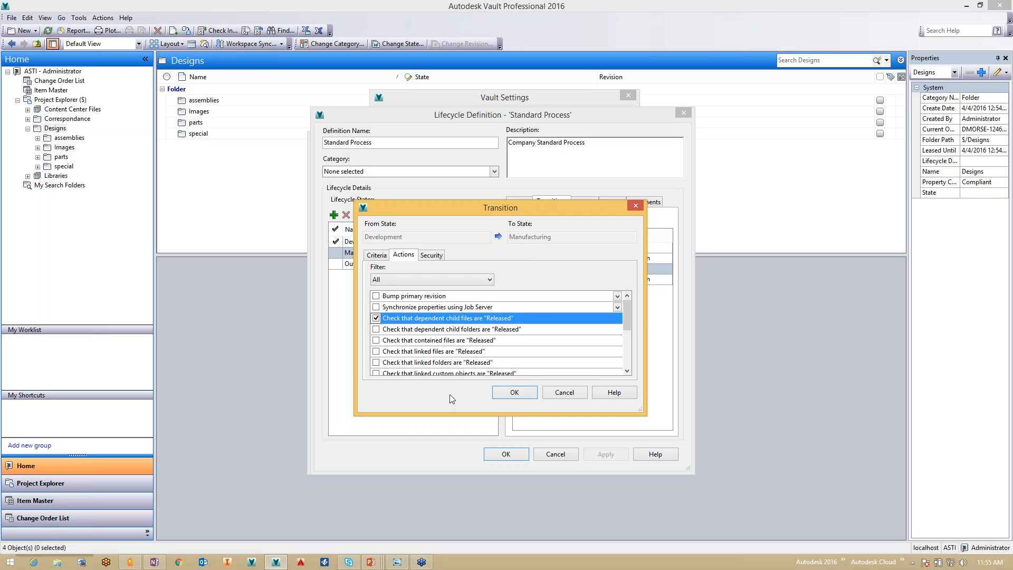
left_click(377, 255)
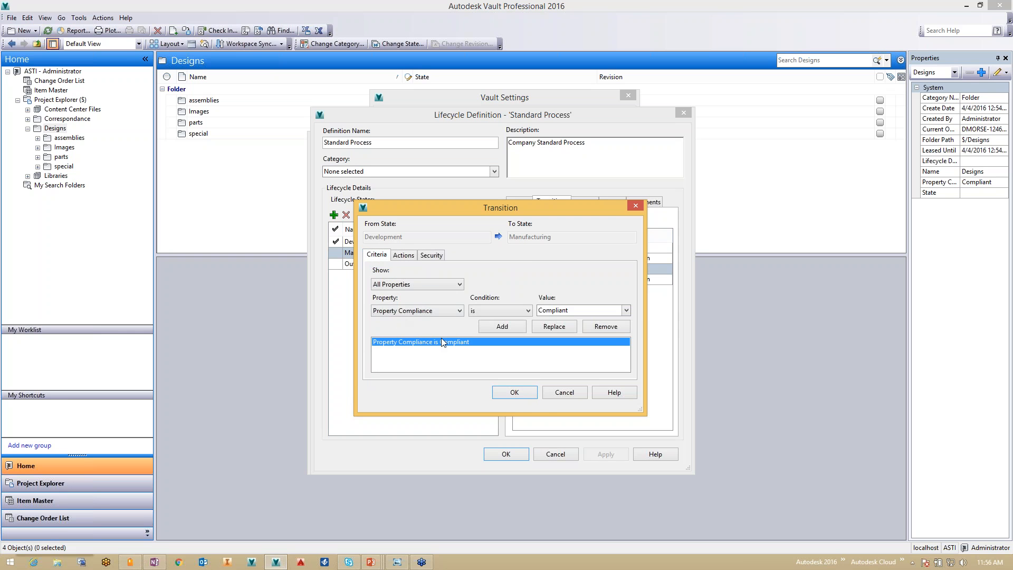
left_click(512, 392)
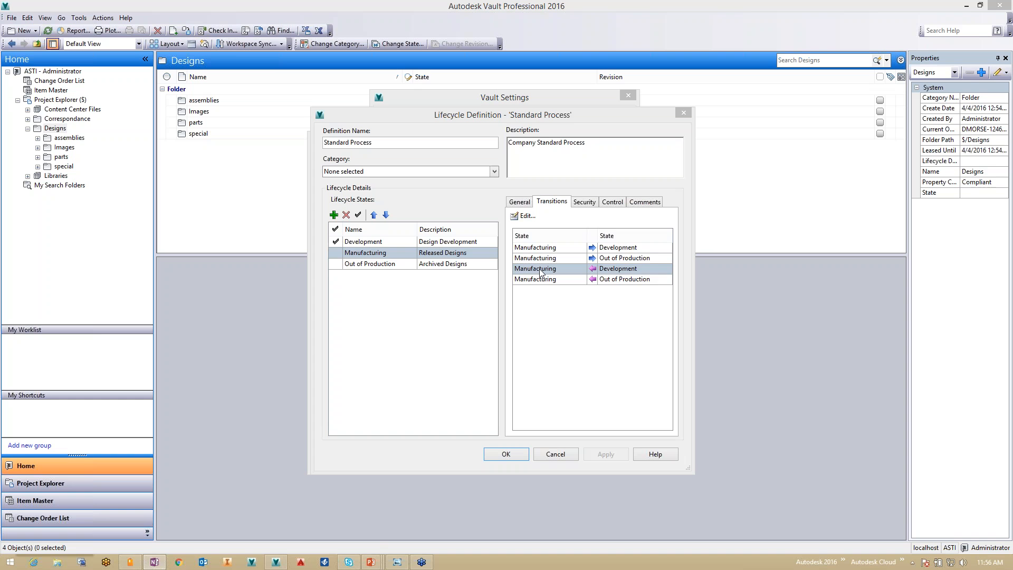
- Enable the Bump primary revision action on the Manufacturing to Development transition and confirm the transition
left_click(551, 250)
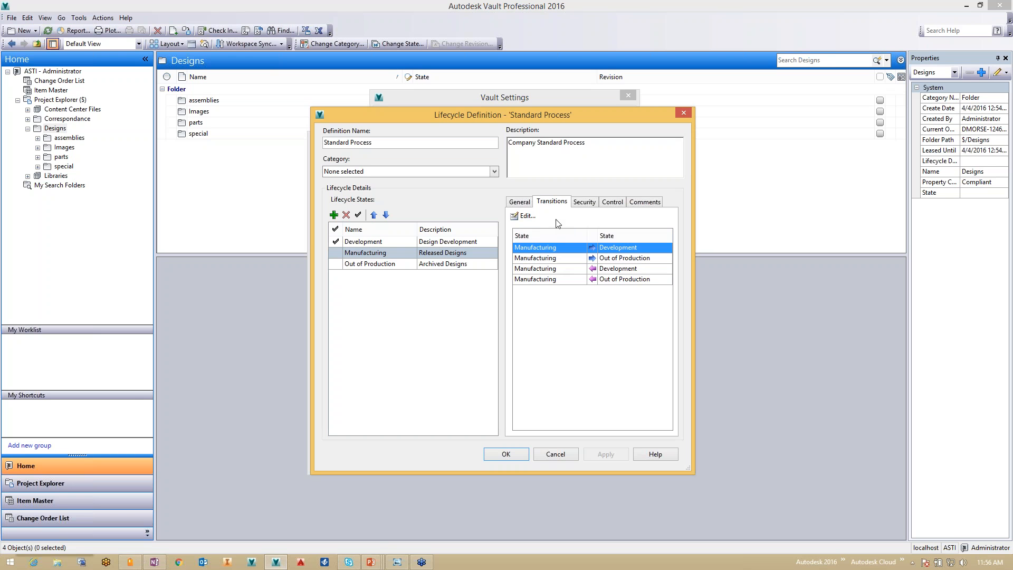
left_click(525, 216)
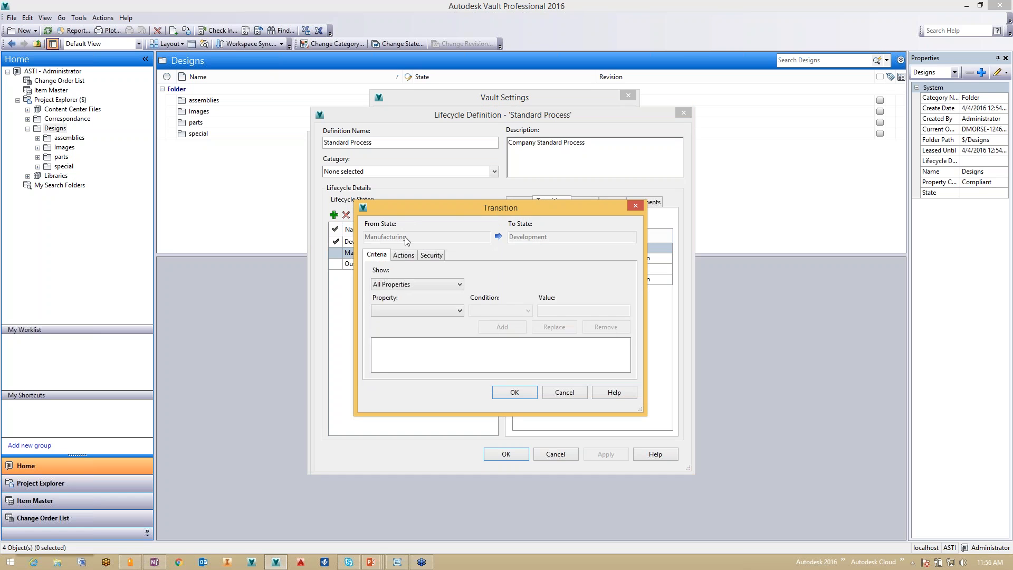
left_click(404, 256)
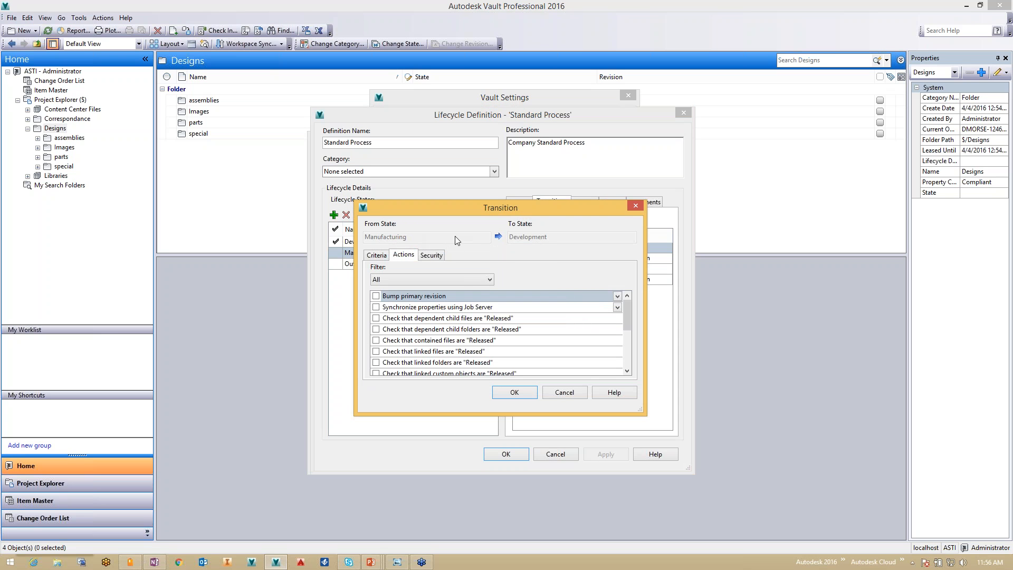
left_click(376, 296)
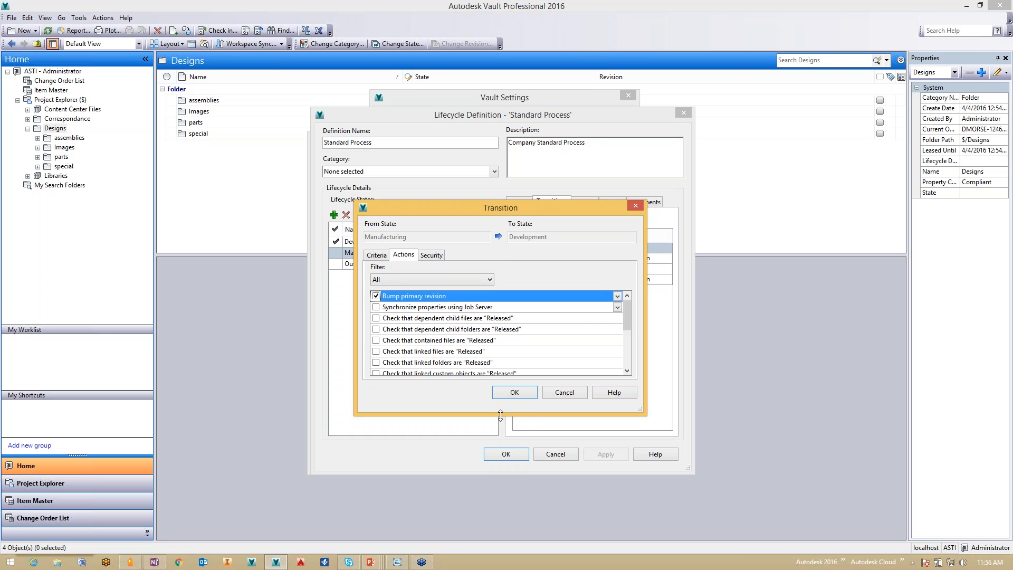
left_click(515, 394)
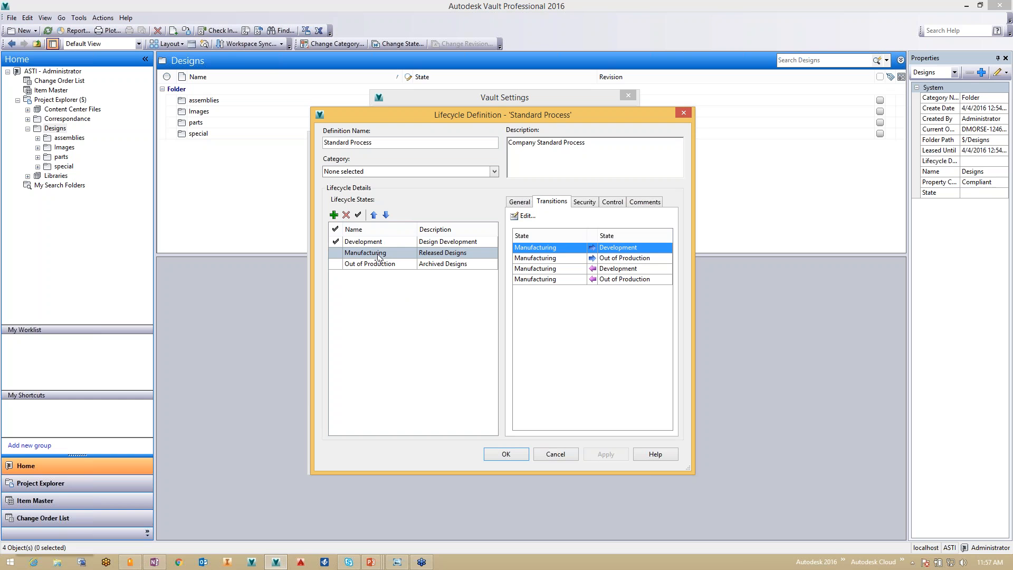
- Mark the Manufacturing state as a "Released" state, then apply and save the Standard Process lifecycle definition
left_click(376, 254)
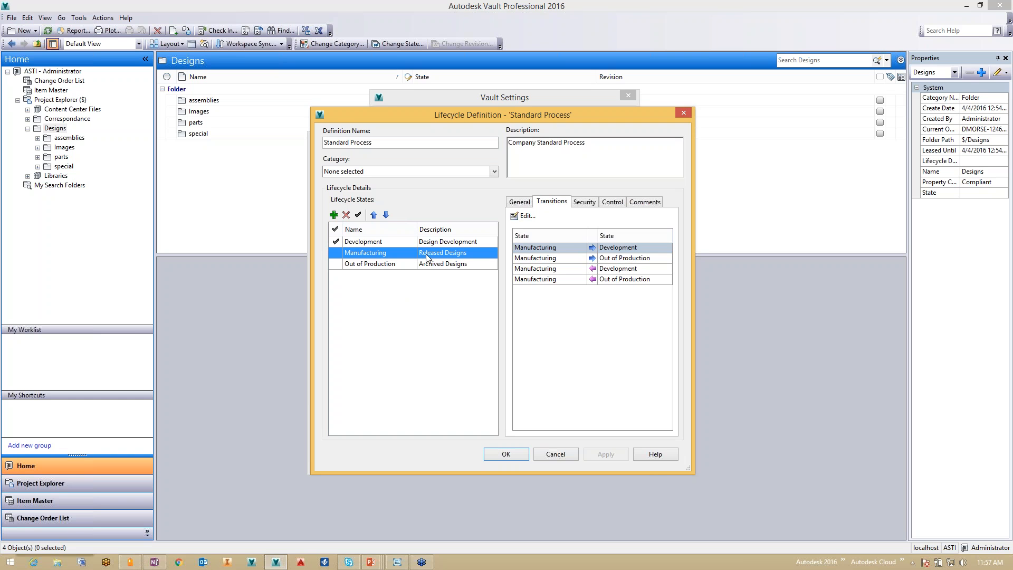
left_click(613, 201)
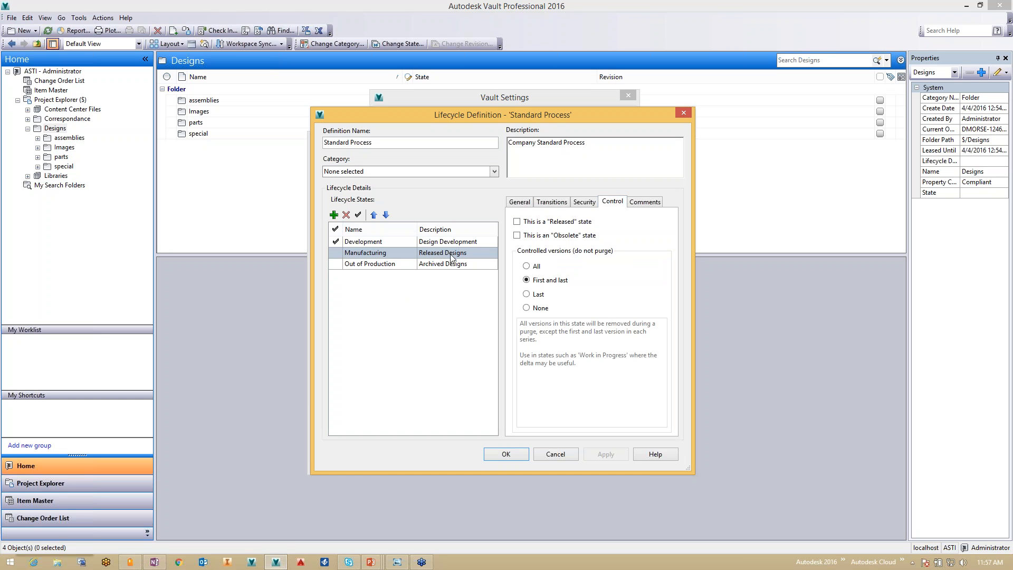
left_click(517, 223)
left_click(601, 456)
left_click(506, 454)
- Review the Development, Manufacturing and Out of Production states of the Standard Process in the lifecycle definitions list
left_click(676, 232)
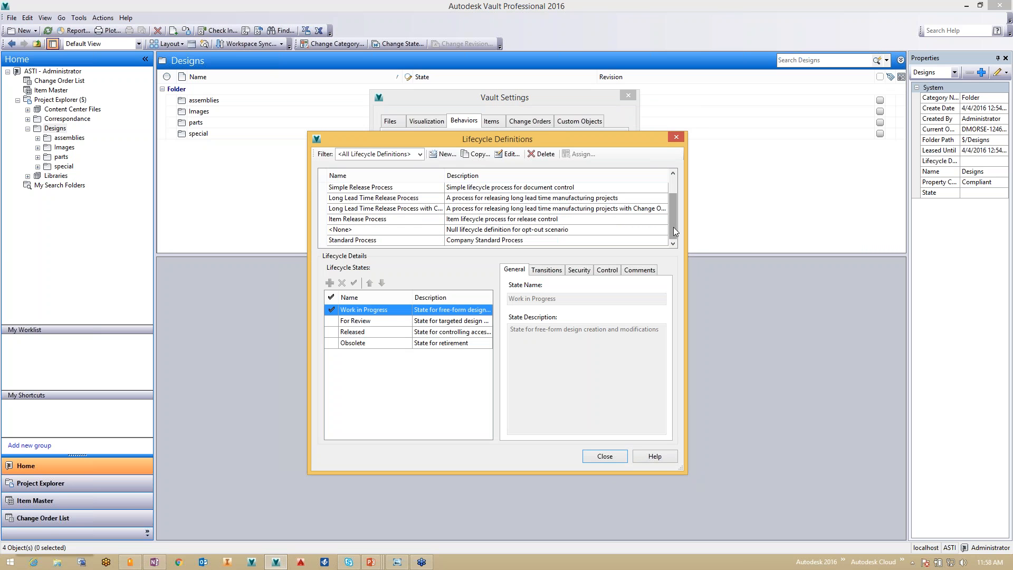
left_click(353, 241)
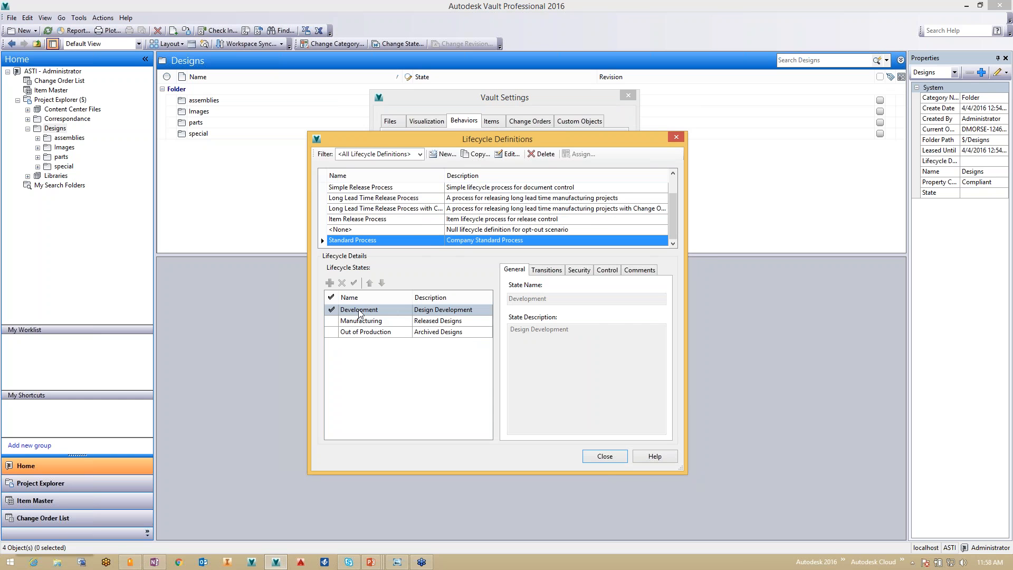
left_click(363, 323)
left_click(364, 332)
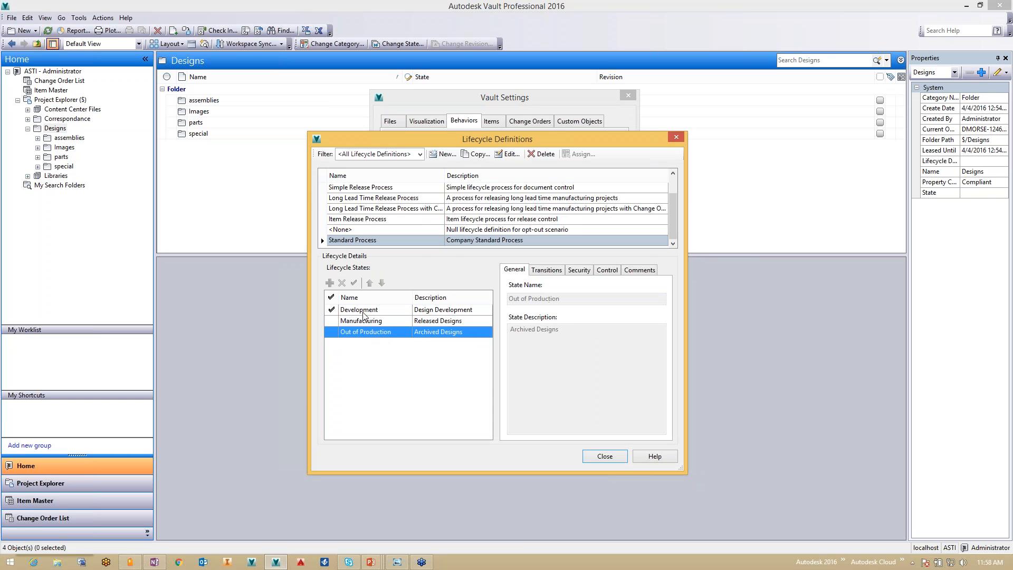
left_click(365, 311)
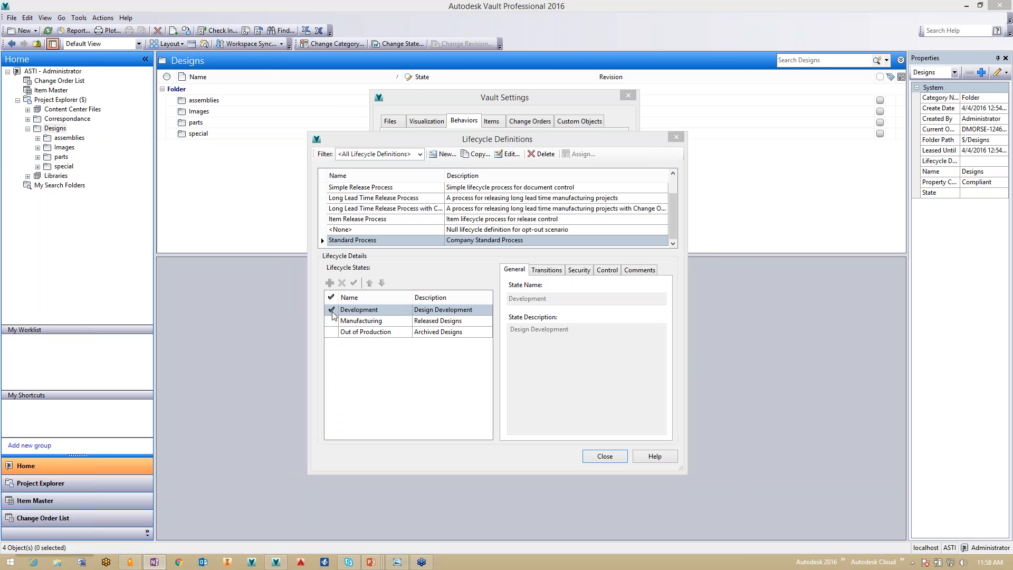
left_click(362, 313)
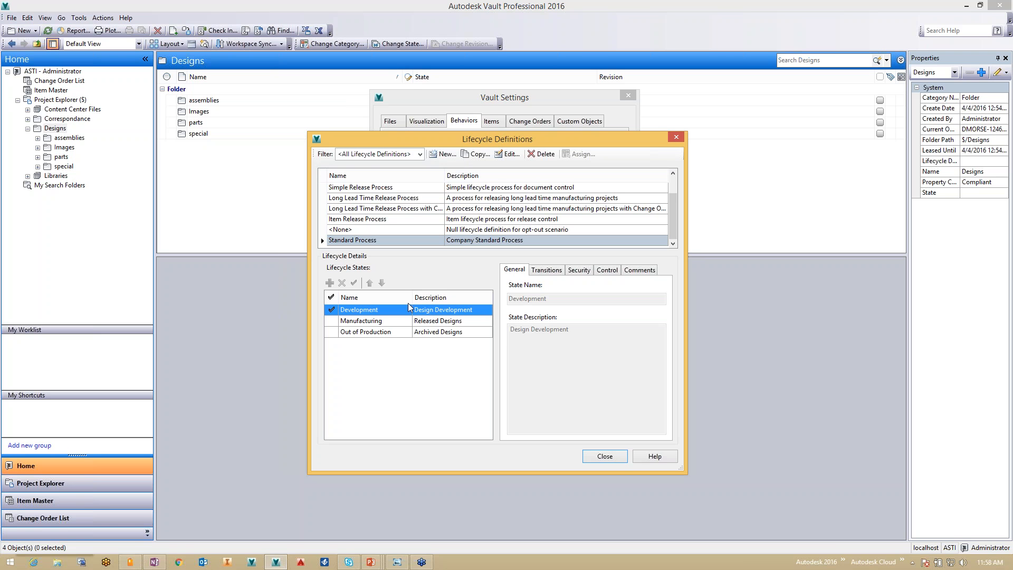
- Close the lifecycle definitions and open the category configuration showing the file categories
left_click(606, 456)
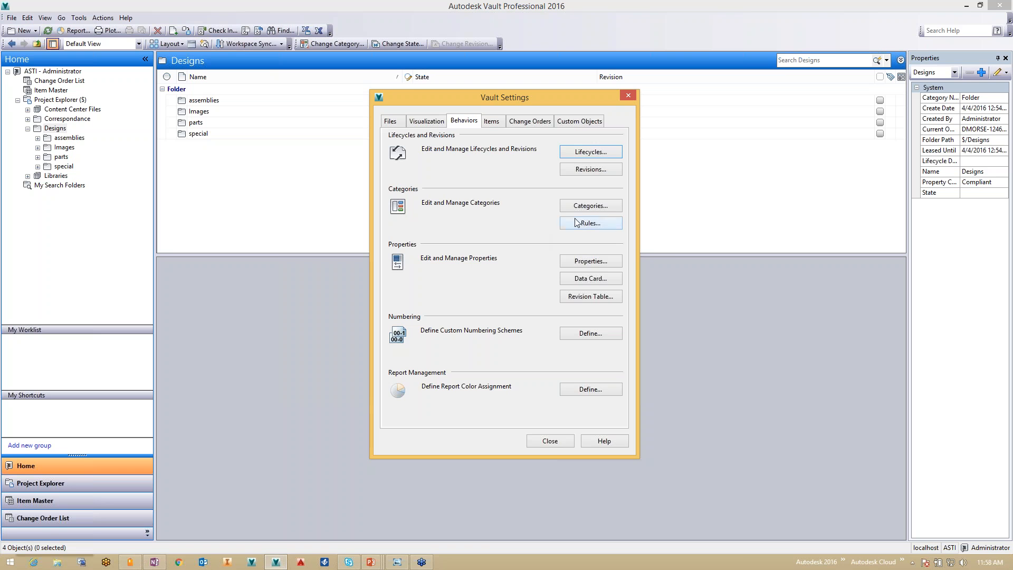
left_click(592, 207)
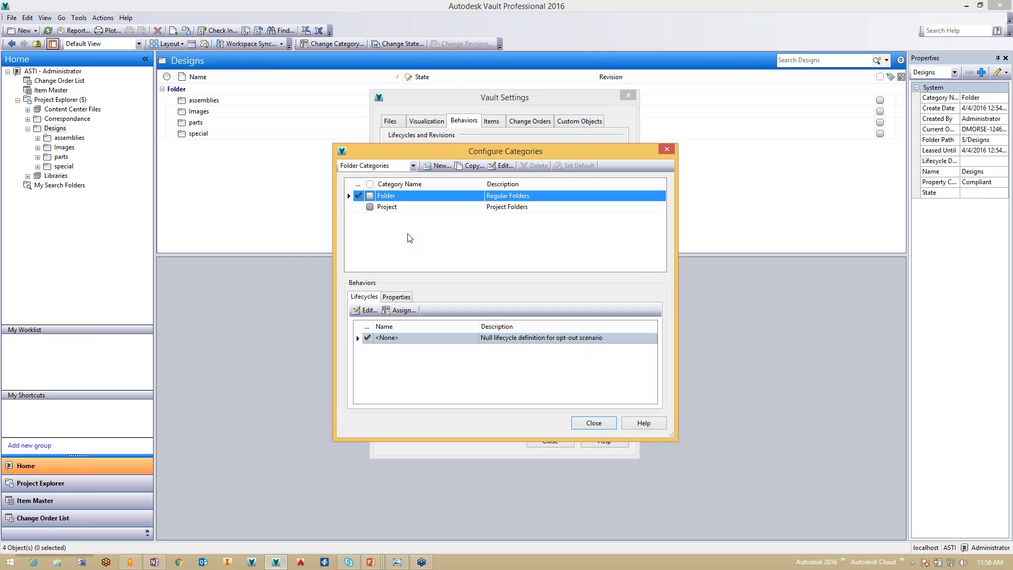
left_click(413, 167)
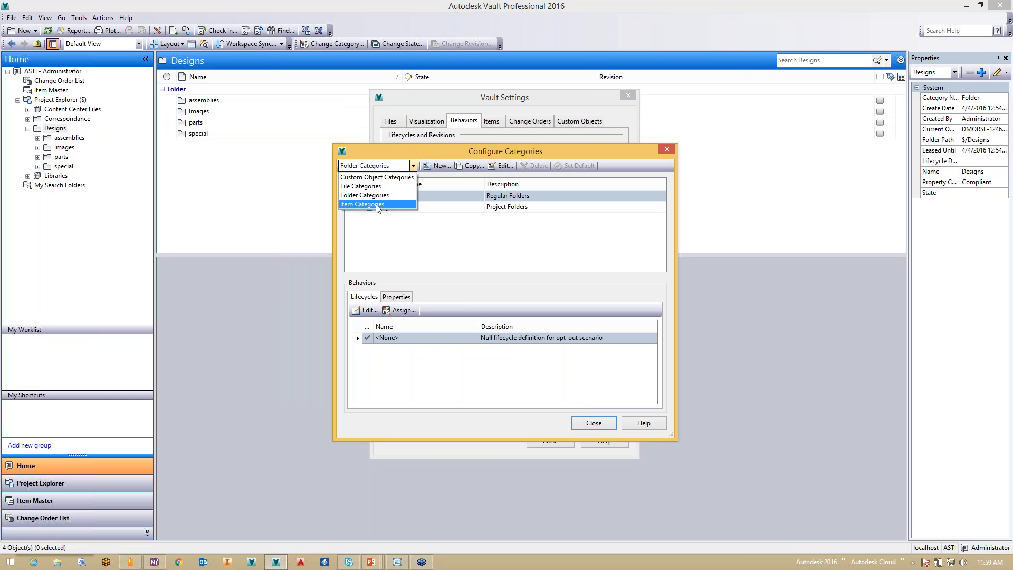
left_click(395, 166)
left_click(396, 165)
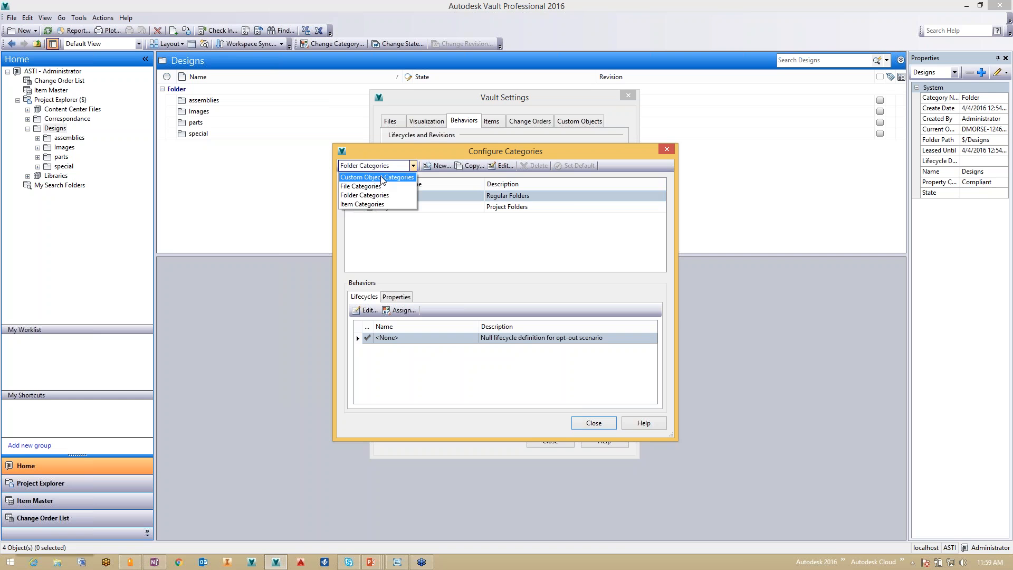
left_click(379, 187)
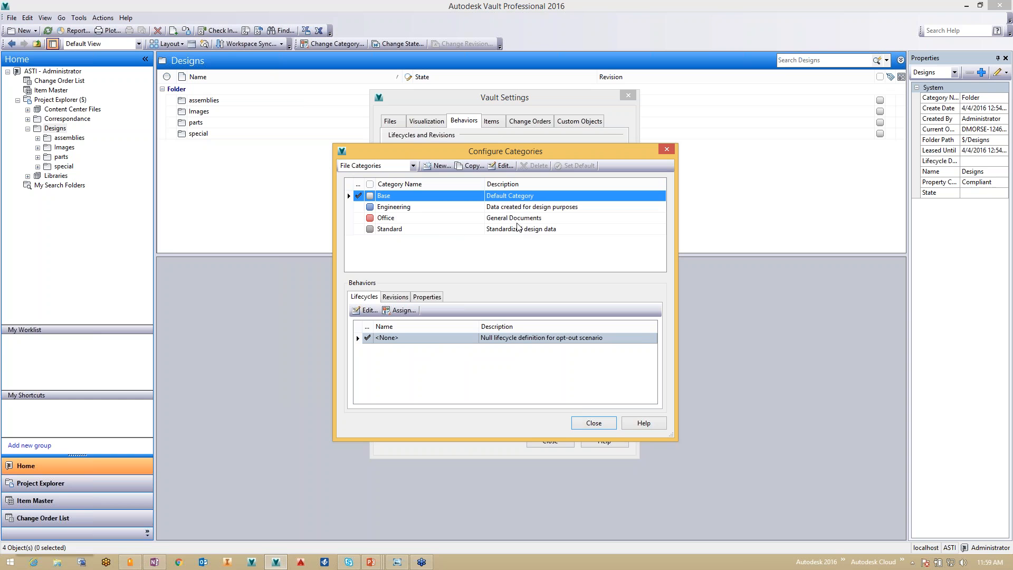
- Review the Engineering category's name, color and description settings, and the blank form for creating a new category
left_click(402, 210)
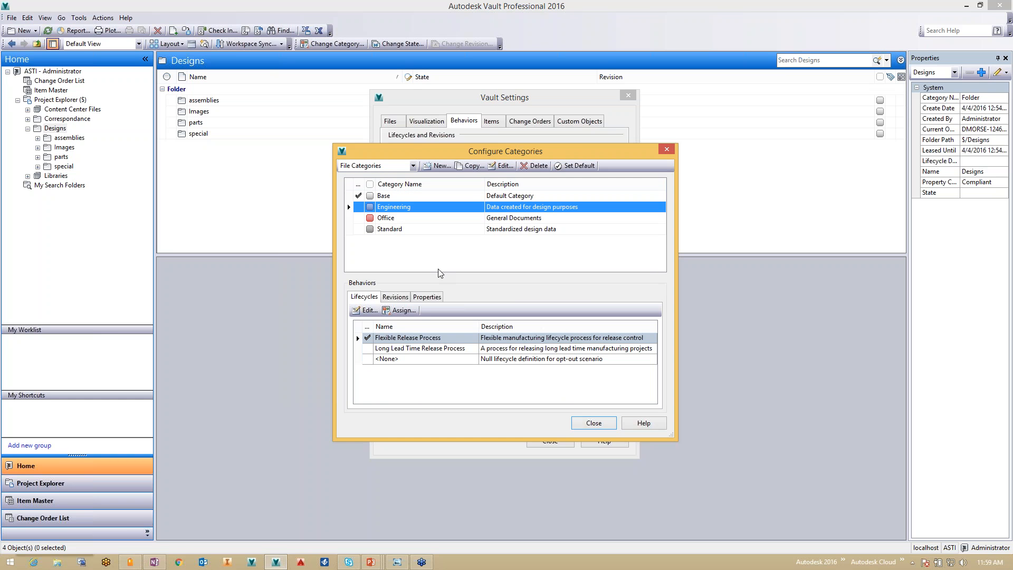
left_click(503, 167)
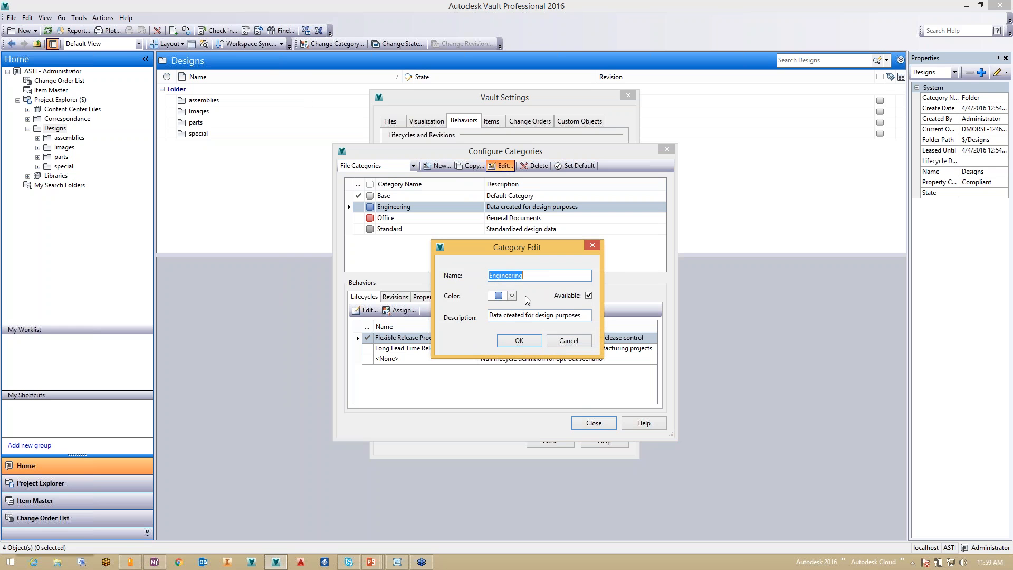
left_click(511, 296)
left_click(531, 360)
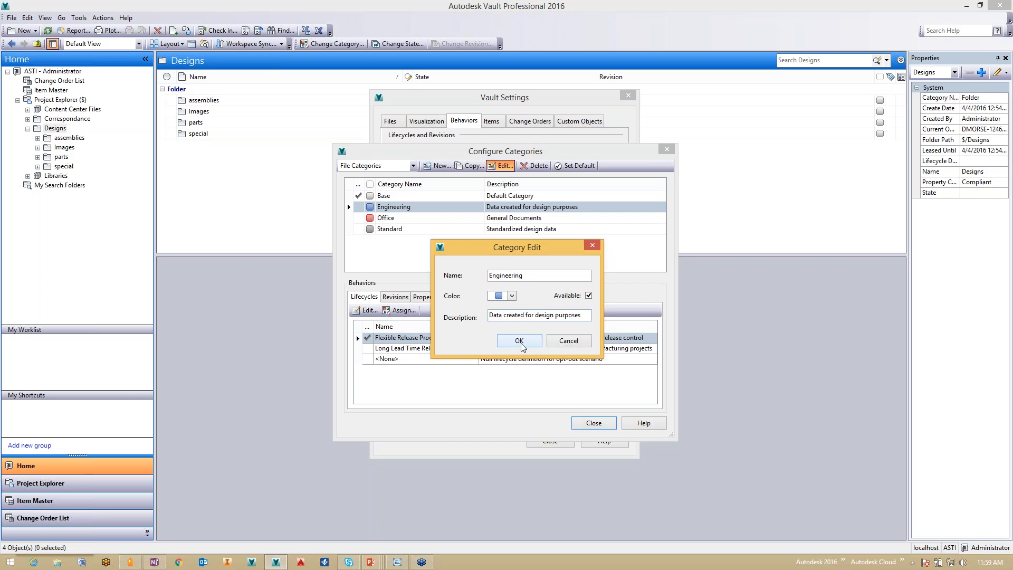
left_click(520, 340)
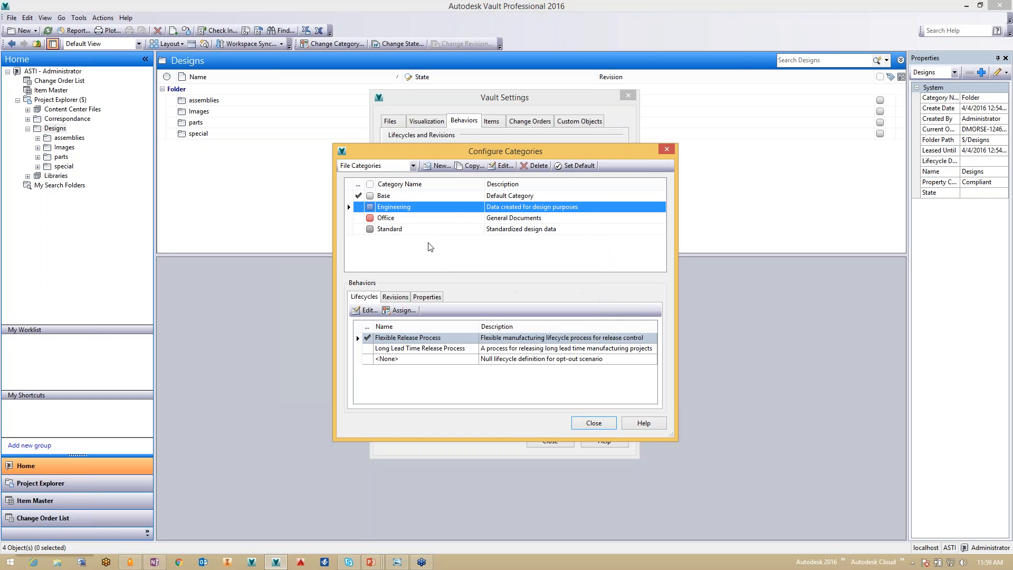
left_click(440, 165)
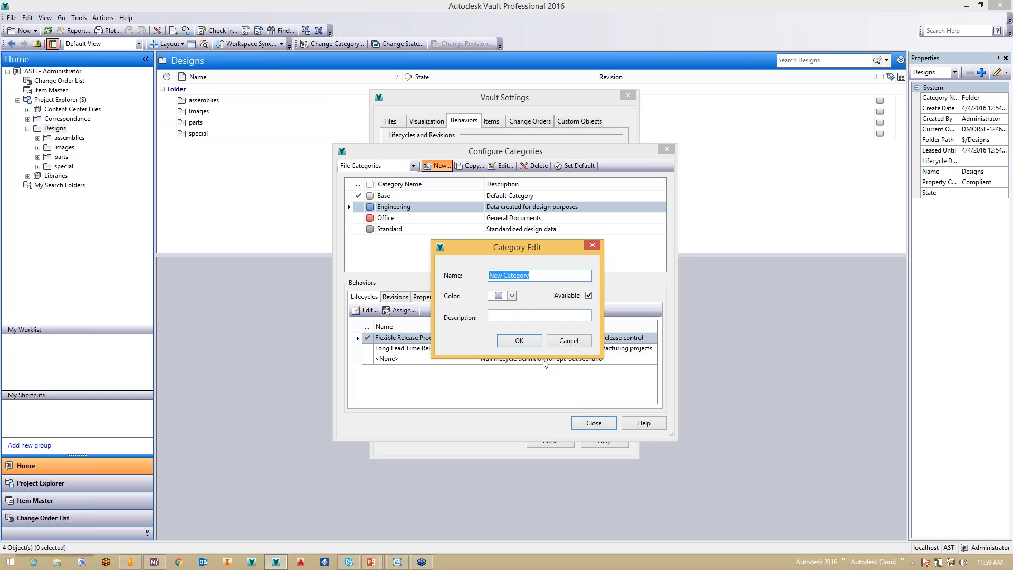
left_click(563, 338)
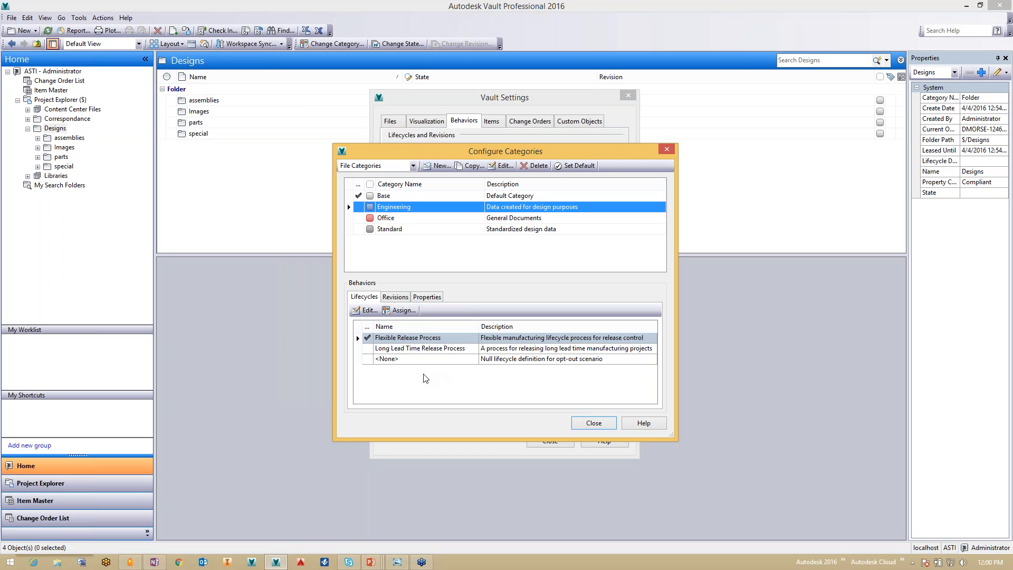
- Assign the Standard Process lifecycle to the Engineering category as its default and remove the Long Lead Time Release Process from it
left_click(402, 311)
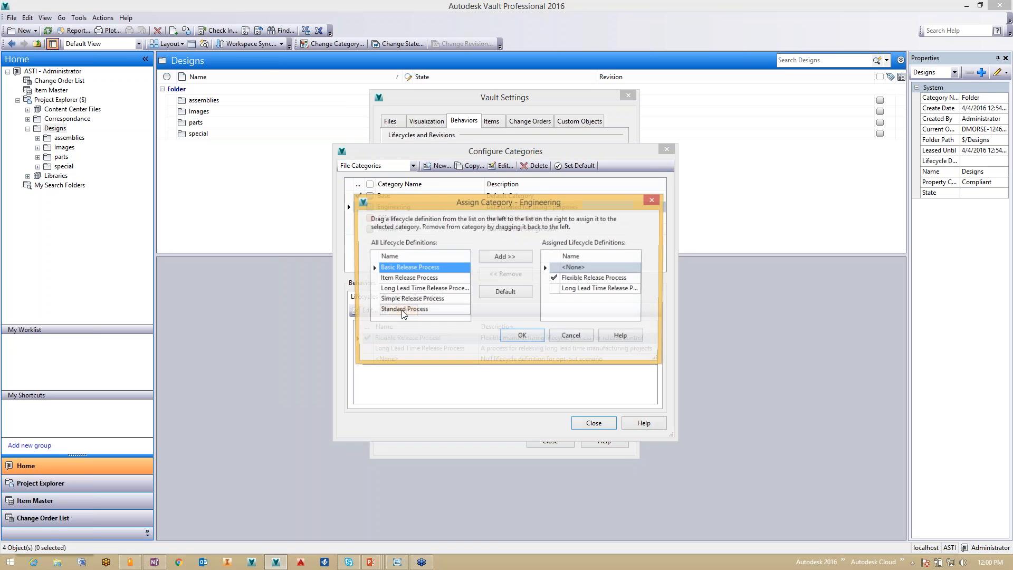
left_click(419, 310)
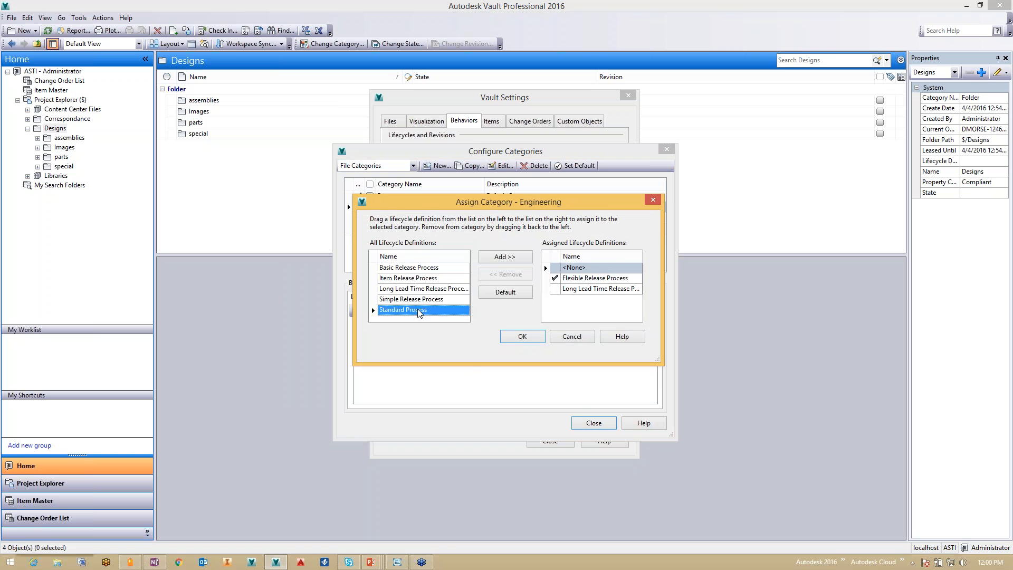
left_click(507, 257)
left_click(575, 299)
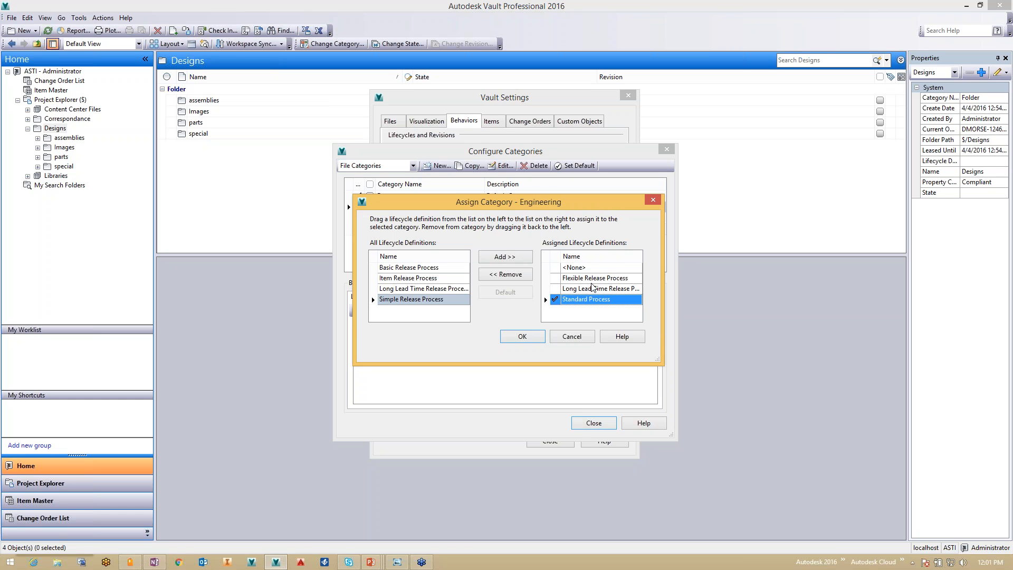
left_click(583, 289)
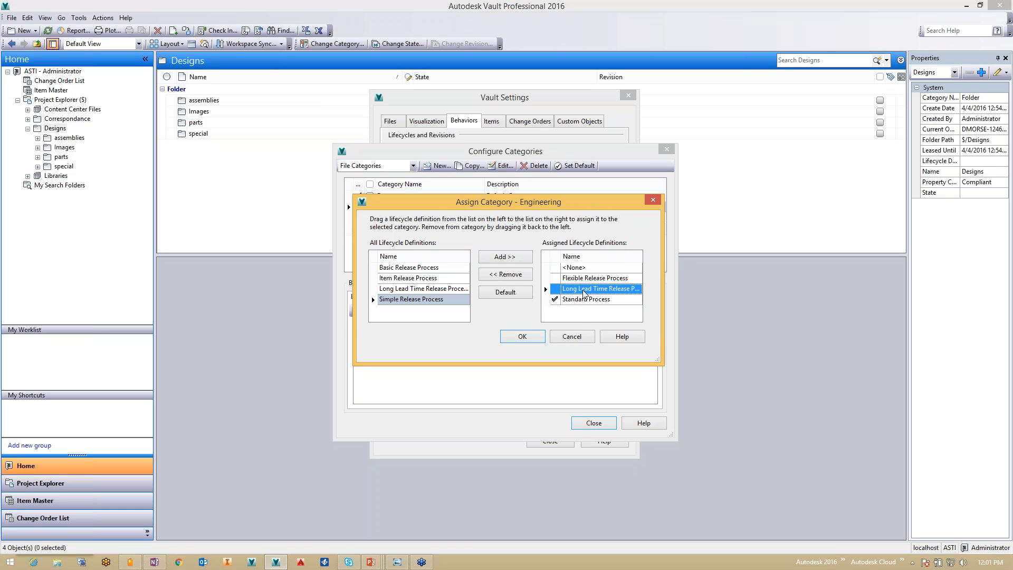
left_click(517, 275)
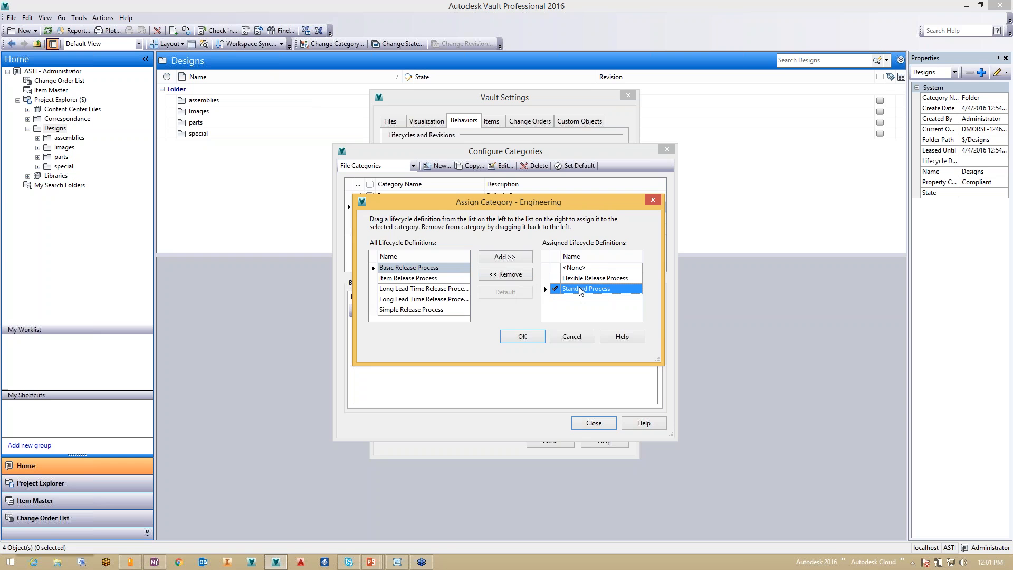
left_click(528, 337)
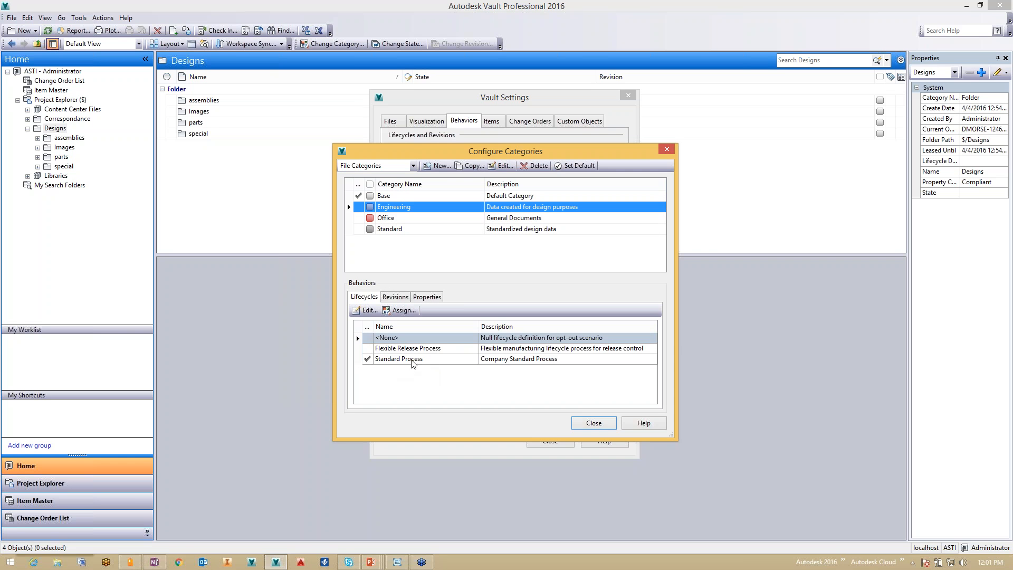
left_click(382, 360)
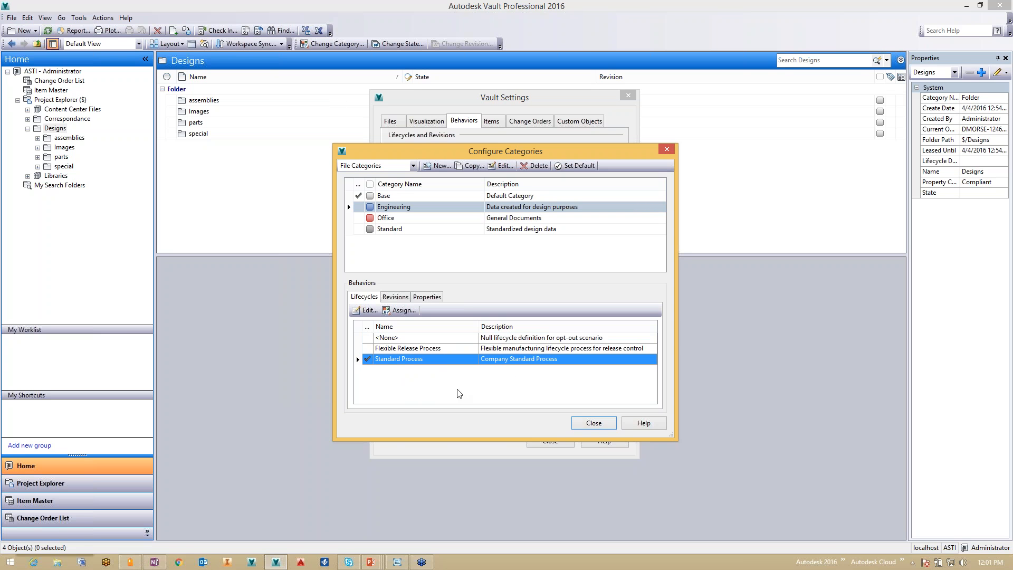
- Examine the revision schemes assigned to the Engineering and Office categories, then close the category configuration
left_click(395, 297)
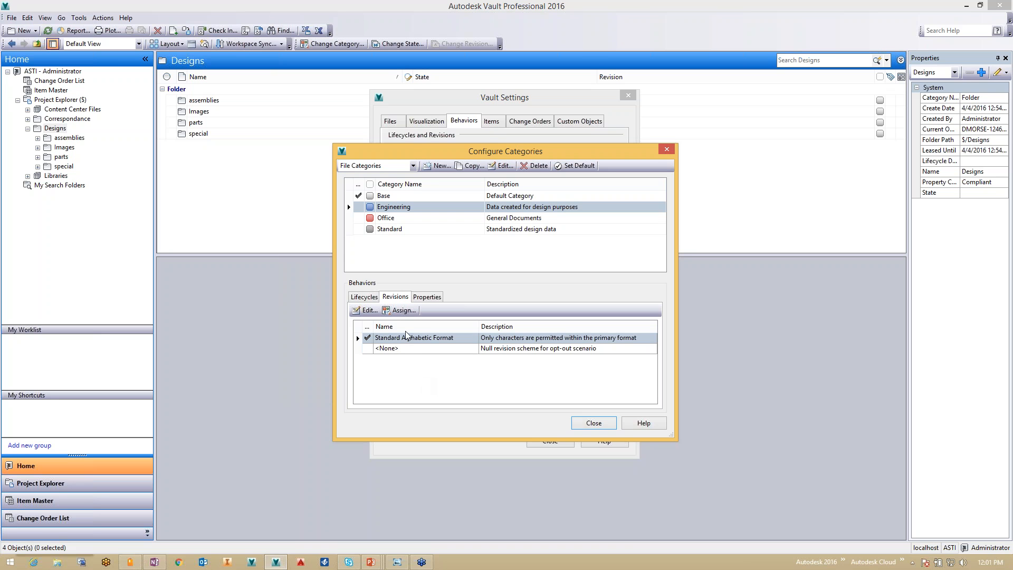
left_click(405, 312)
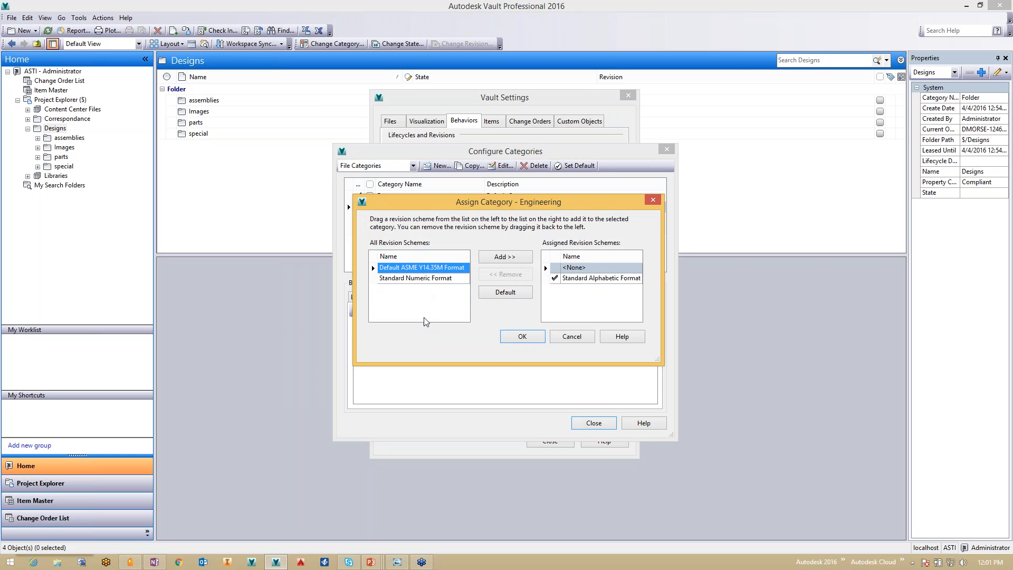
left_click(571, 337)
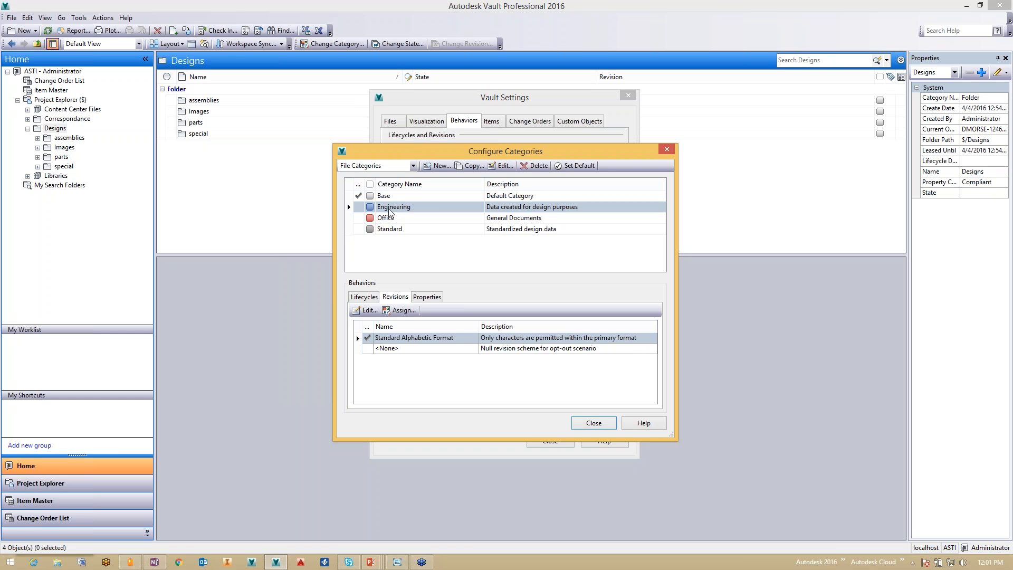
left_click(389, 210)
left_click(392, 221)
left_click(391, 210)
left_click(390, 219)
left_click(391, 210)
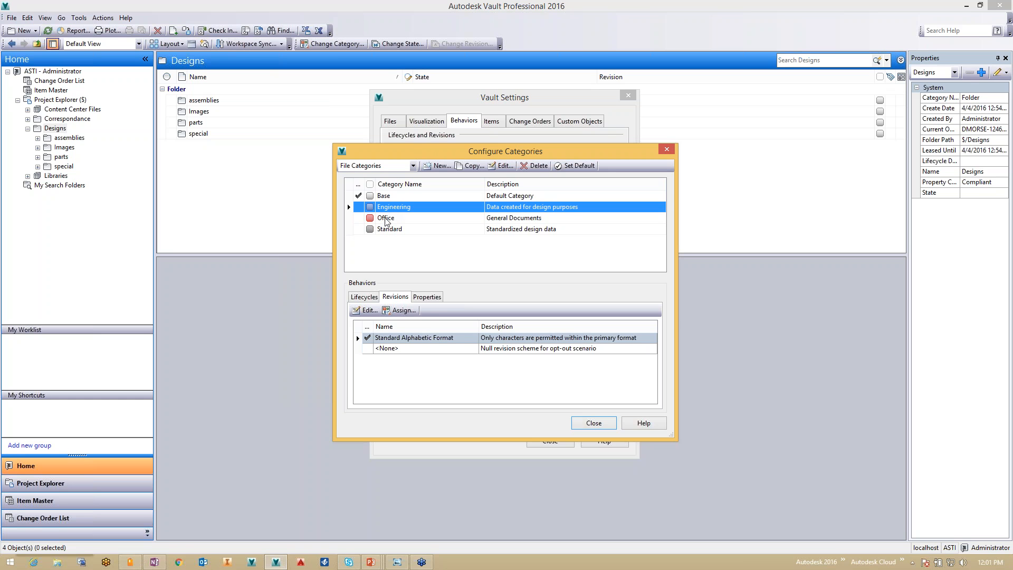
left_click(386, 218)
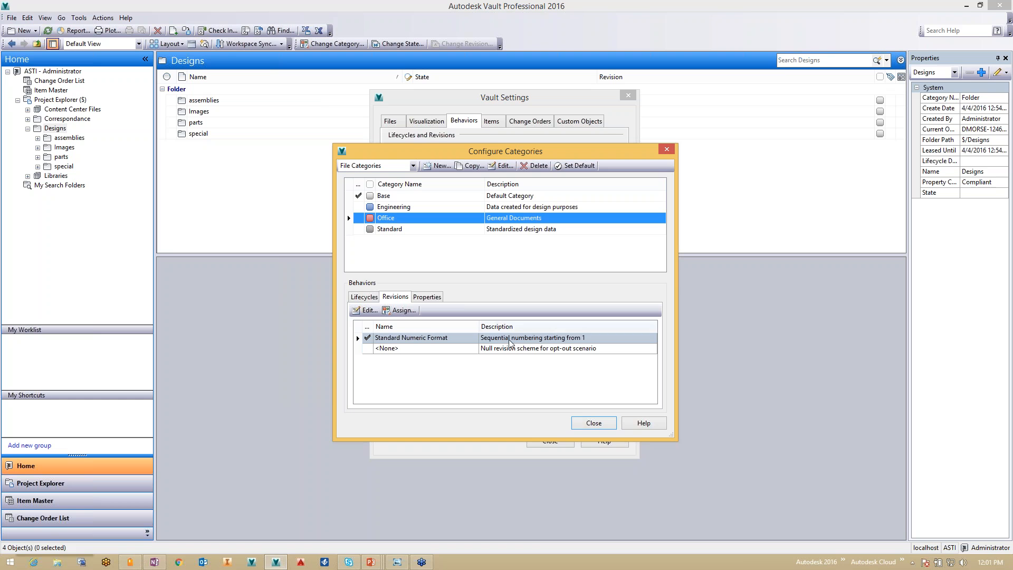
left_click(591, 425)
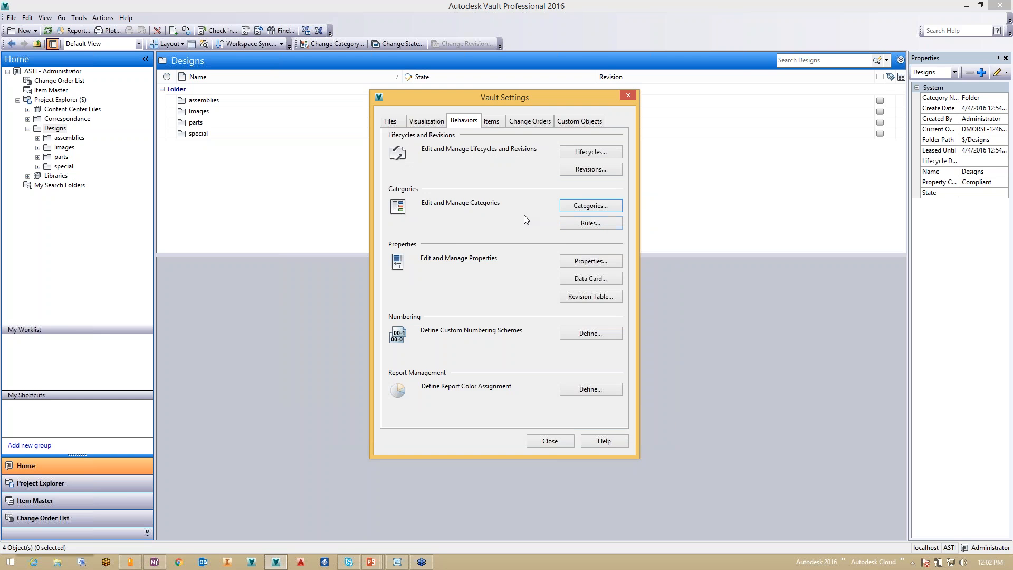
- Open the category assignment rules and examine the criteria of the file rules from JPG Picture through AutoCAD Drawing
left_click(590, 223)
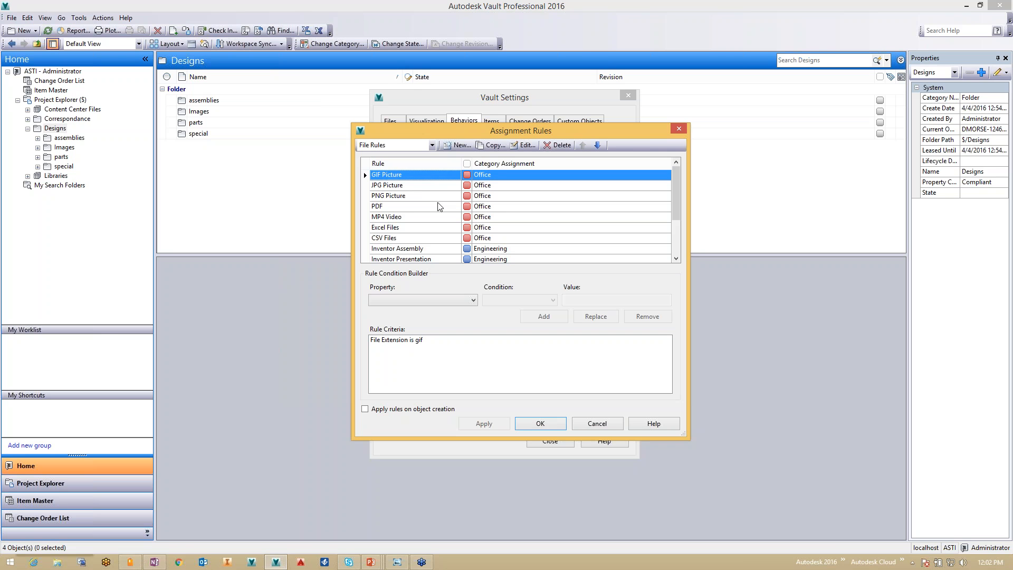
left_click(415, 187)
left_click(414, 196)
left_click(406, 207)
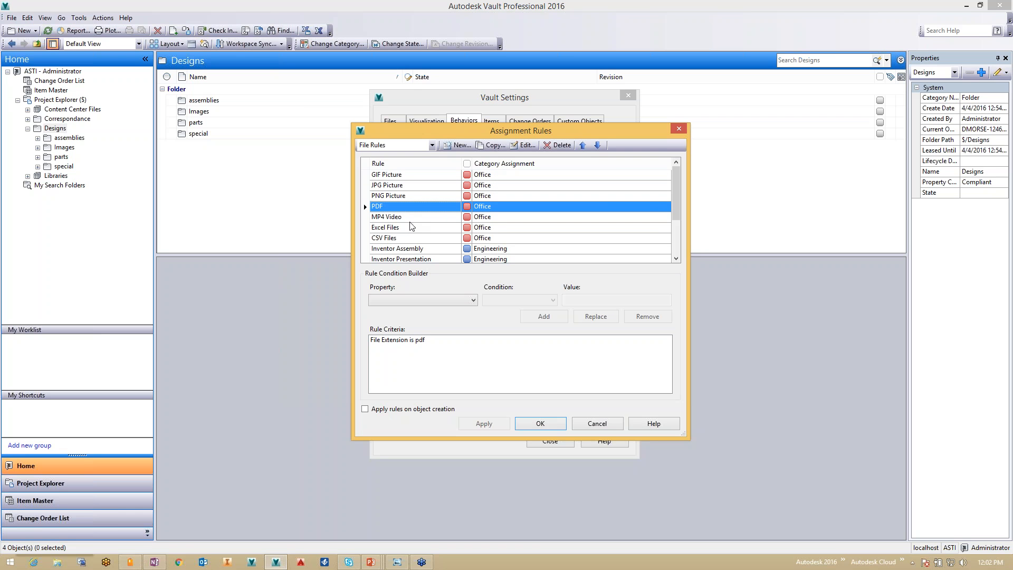
left_click(412, 217)
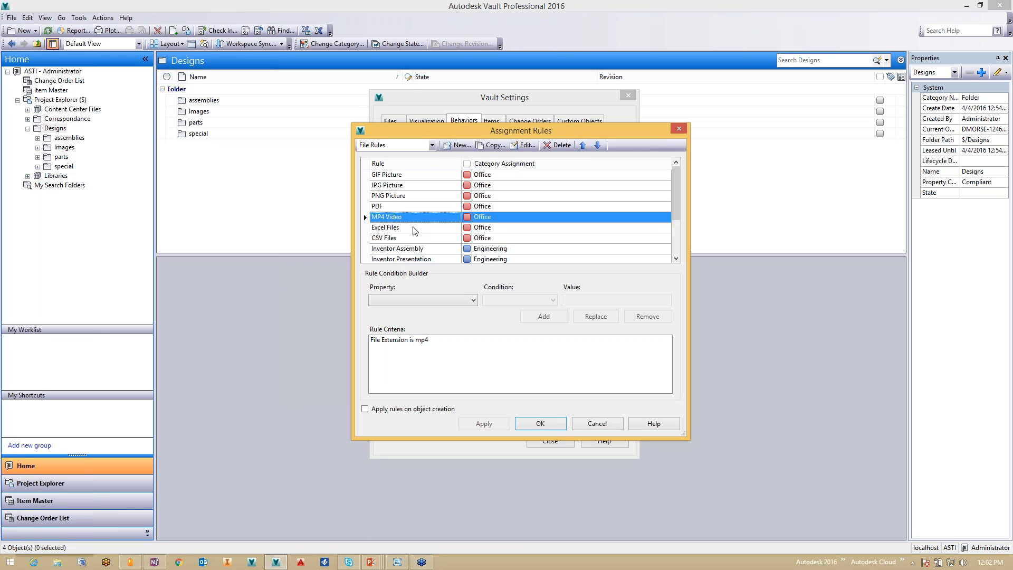
left_click(413, 228)
left_click(414, 238)
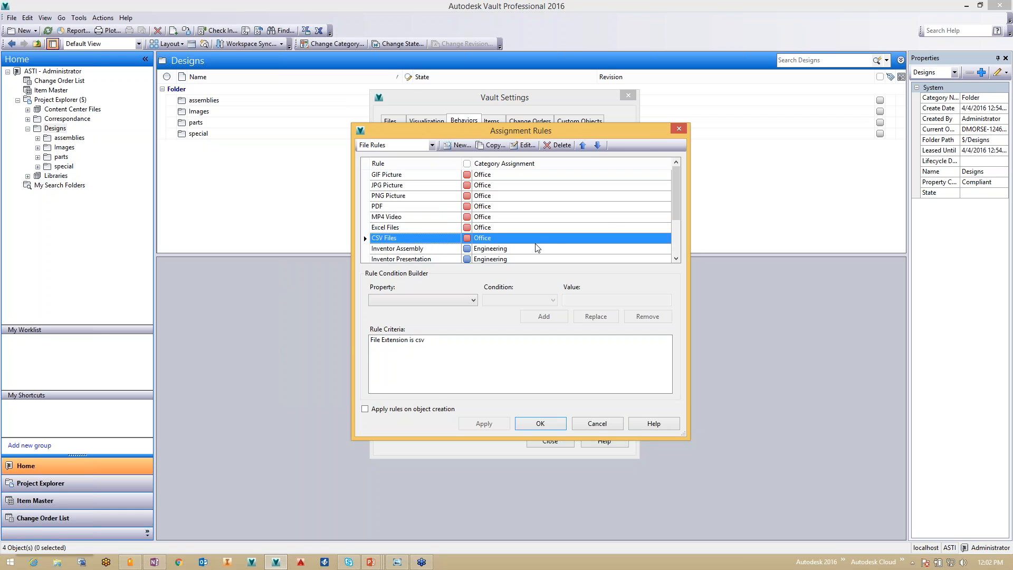
left_click_drag(676, 216, 676, 241)
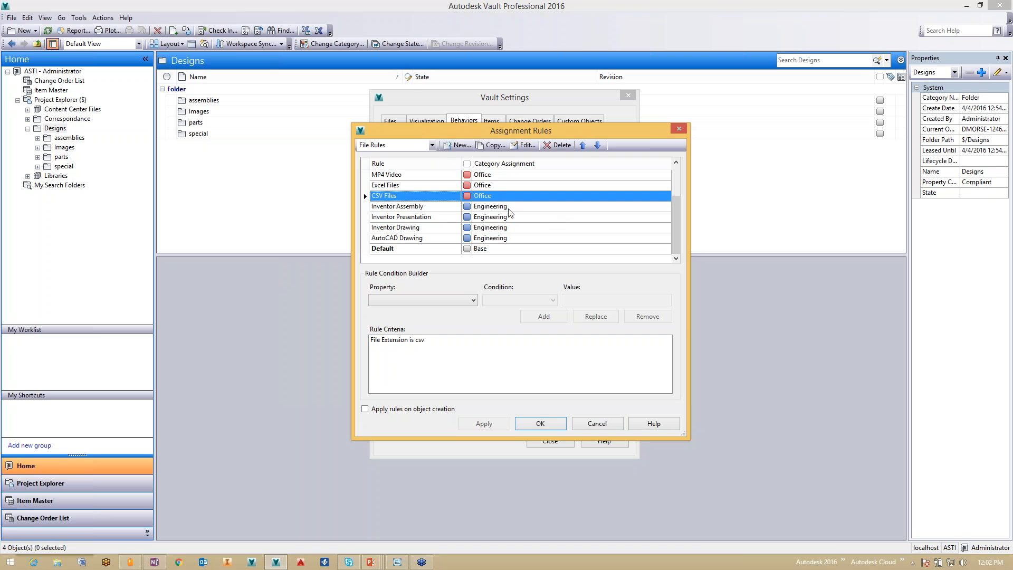
left_click(403, 209)
left_click(407, 219)
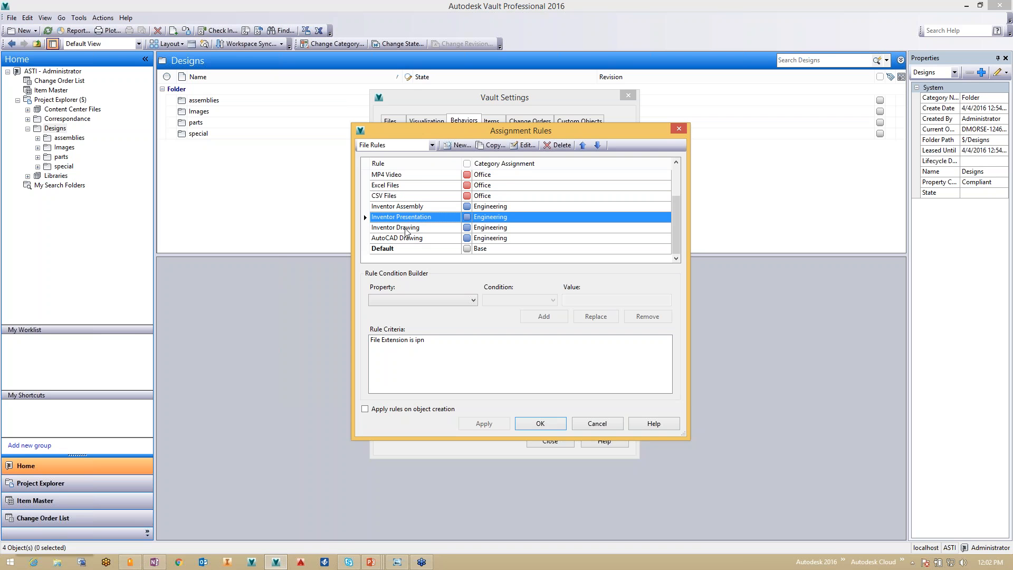
left_click(406, 231)
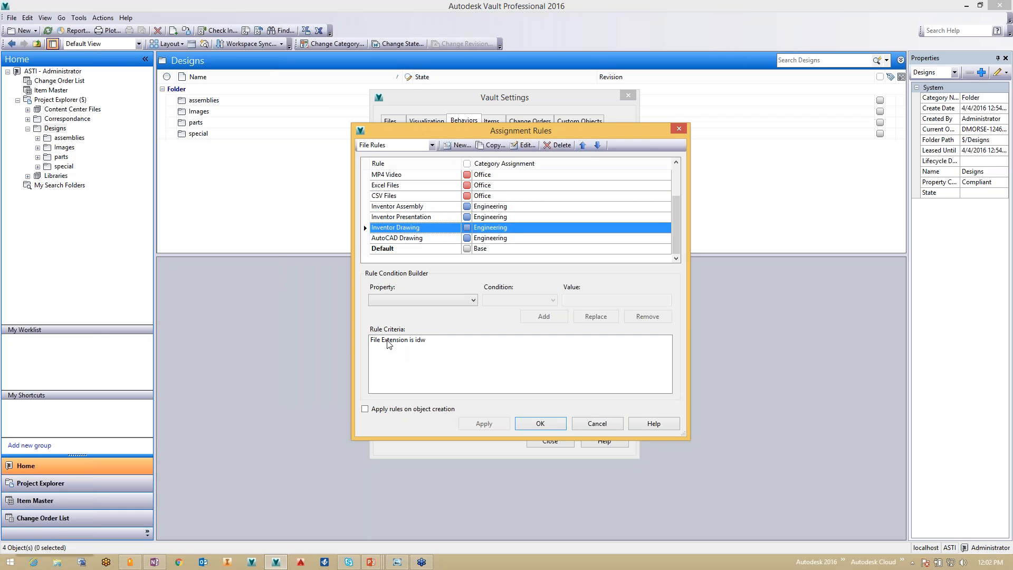
left_click(412, 239)
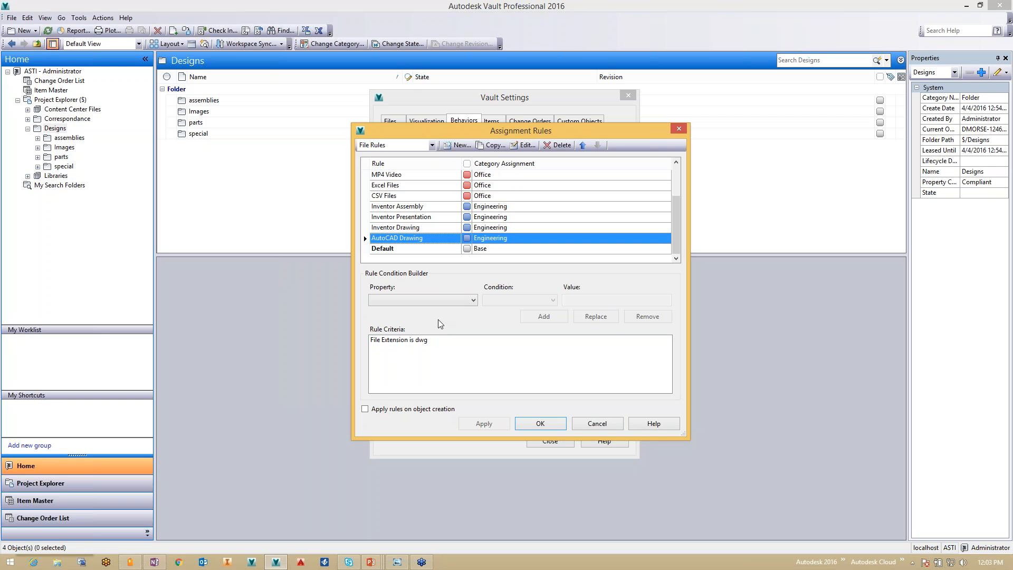
- Create a new file rule named Inventor Part that assigns files to the Engineering category
left_click(462, 145)
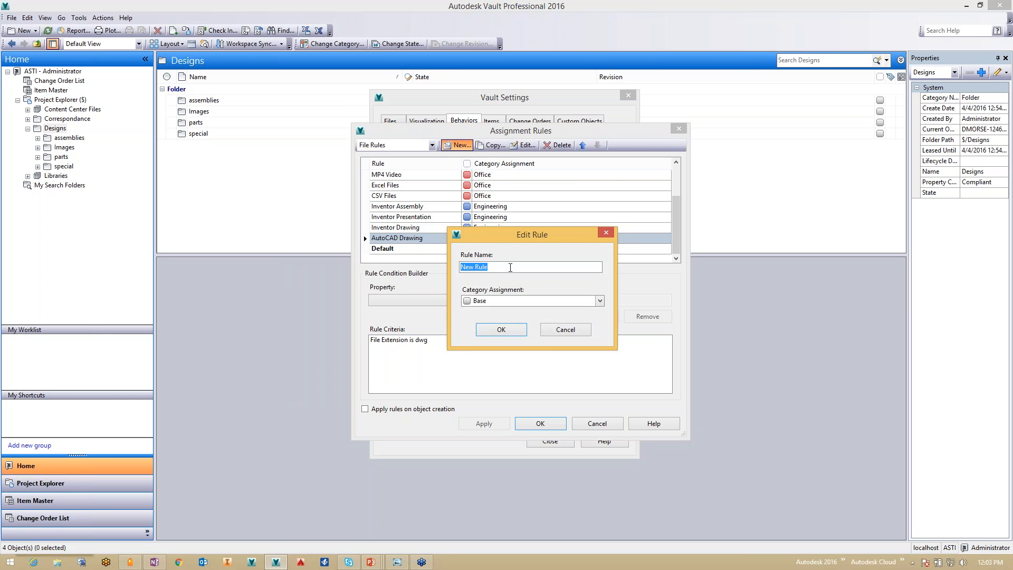
type("Inventor Part")
left_click(600, 301)
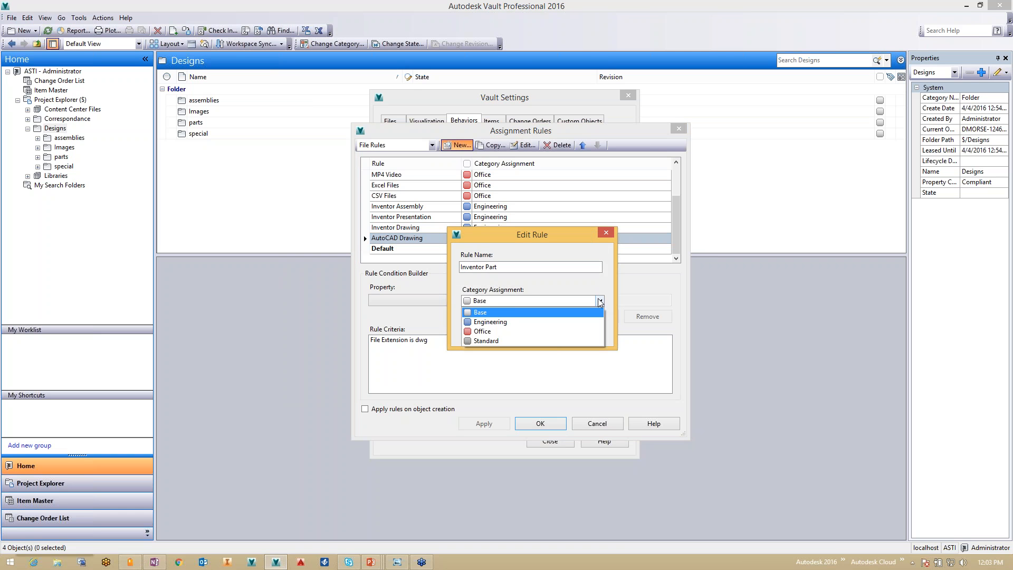
left_click(491, 322)
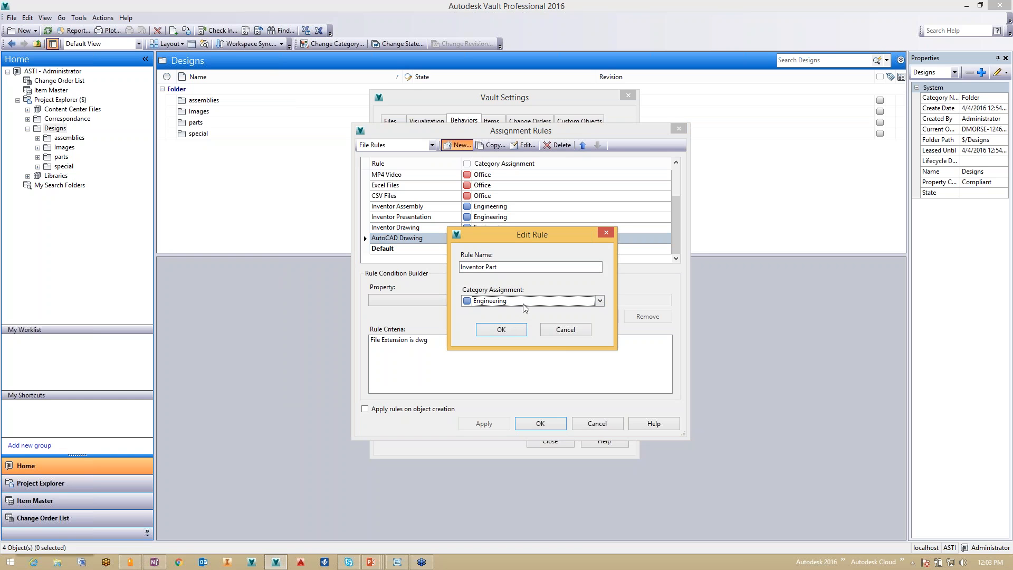
left_click(509, 330)
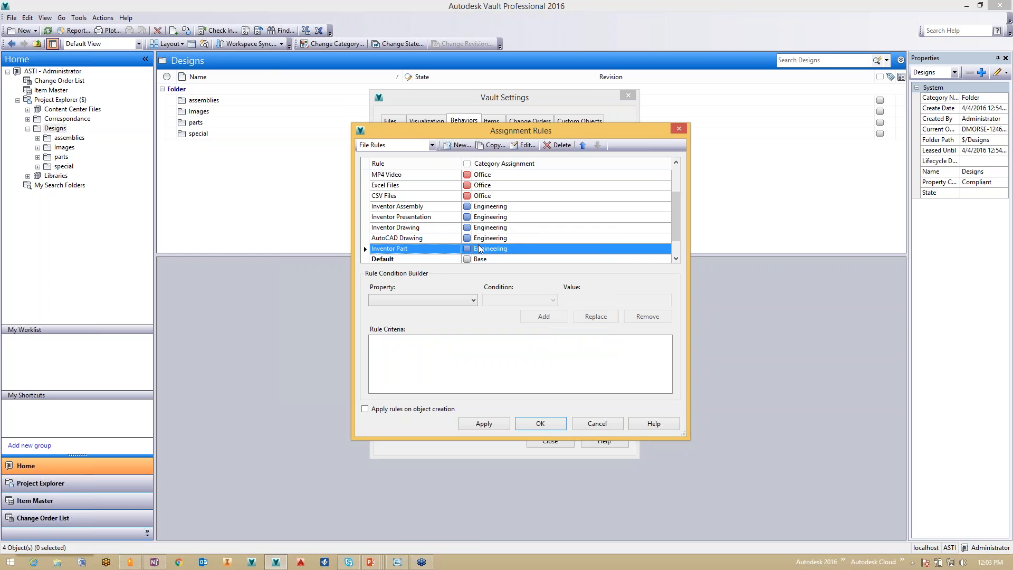
- Add the criterion File Extension is ipt to the Inventor Part rule, and save the rules with application on object creation enabled
left_click(472, 300)
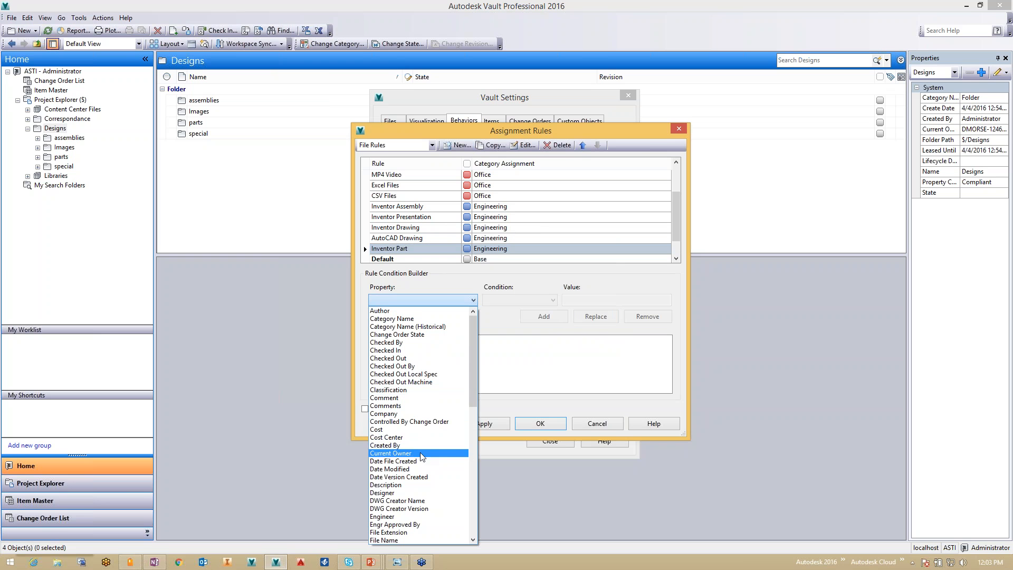
left_click(412, 532)
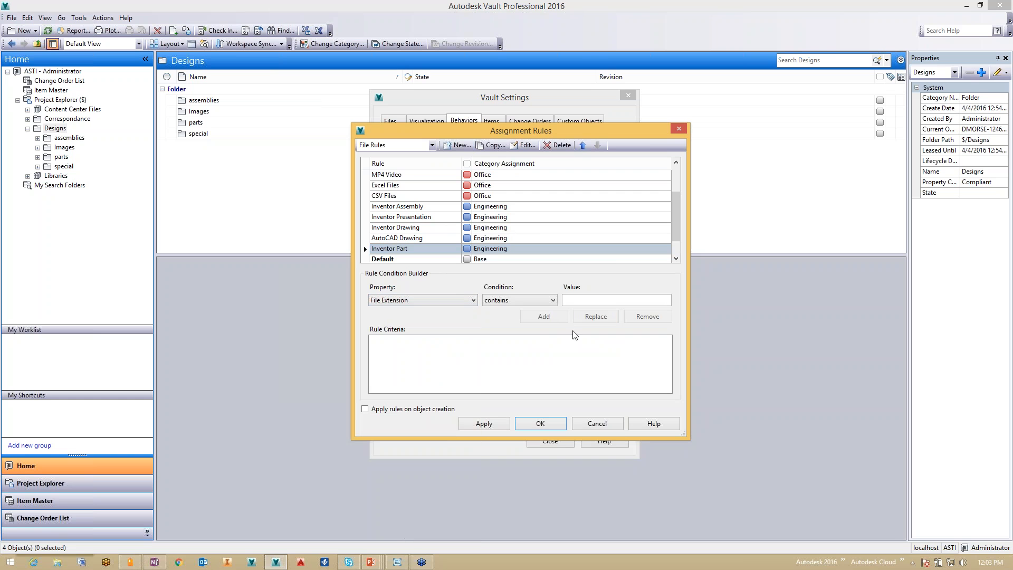
left_click(552, 300)
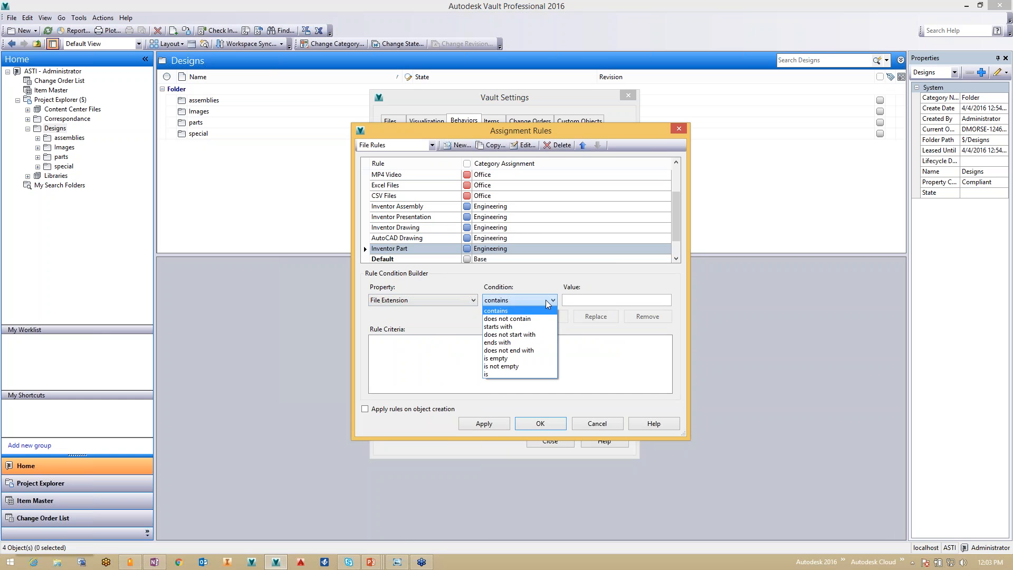
left_click(496, 374)
left_click(576, 301)
type("ipt")
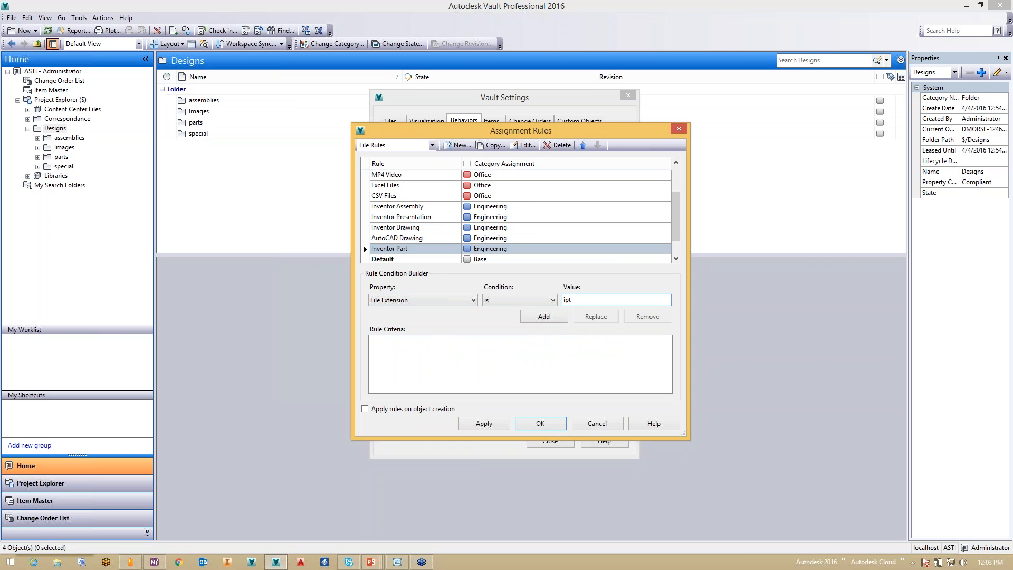
left_click(545, 316)
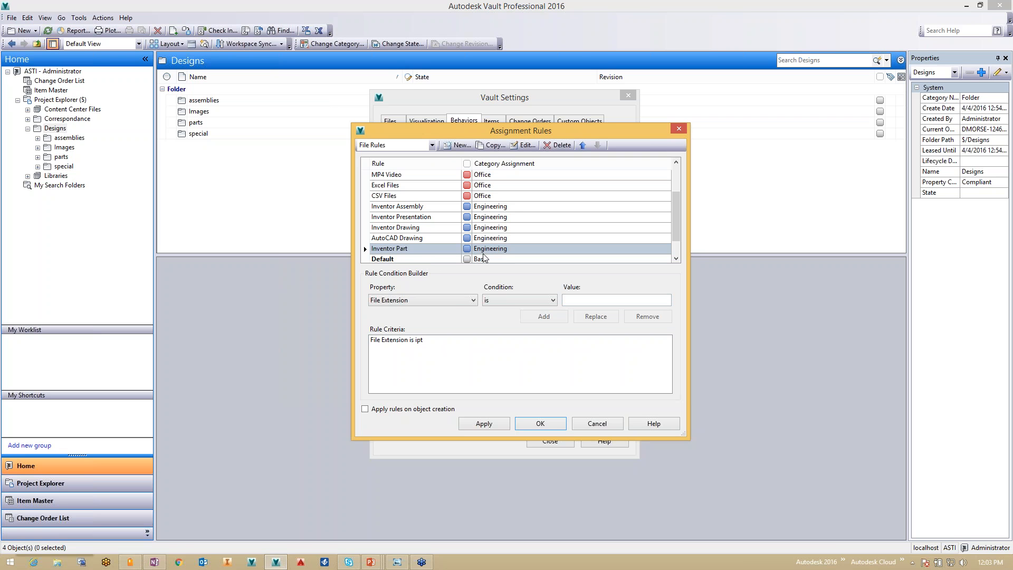
left_click(364, 409)
left_click(541, 424)
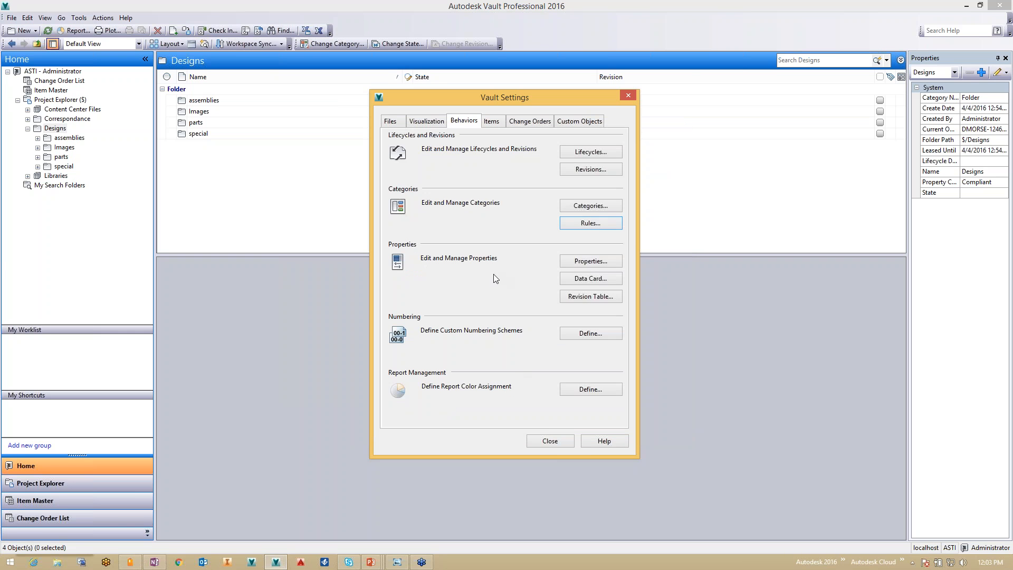
- Open the Office category's Simple Release Process lifecycle definition for editing and view its Released state
left_click(590, 205)
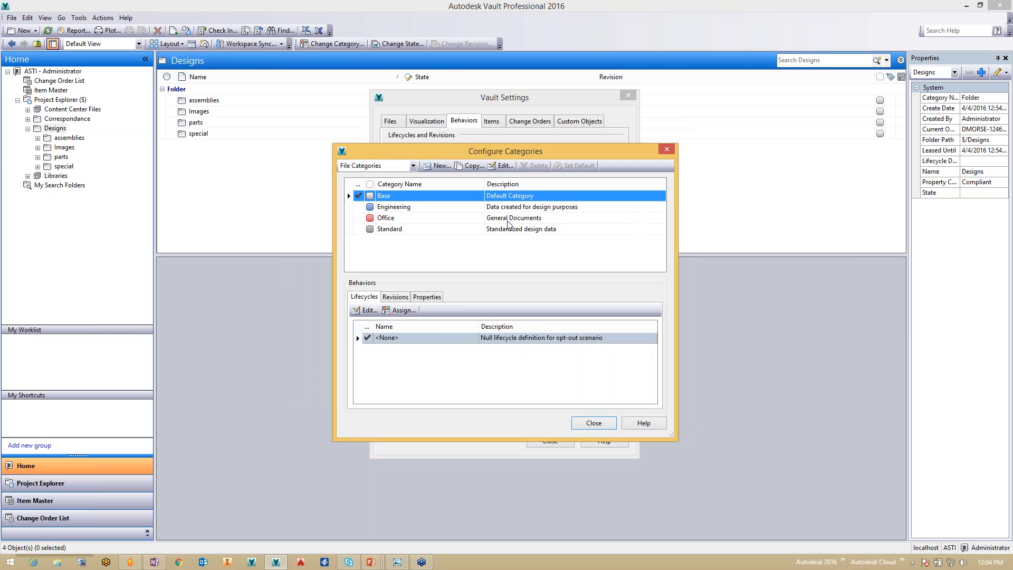
left_click(389, 218)
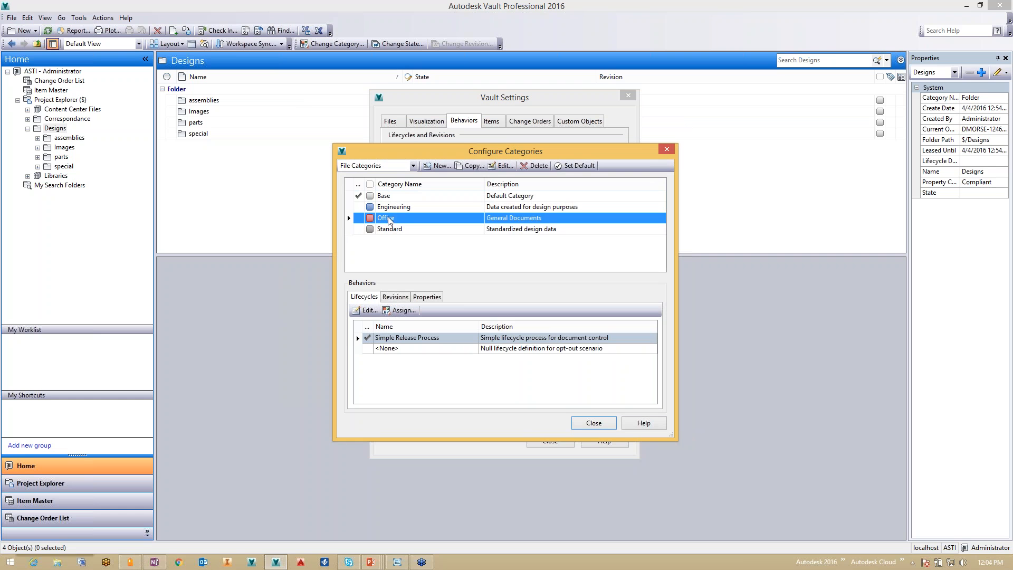
left_click(402, 337)
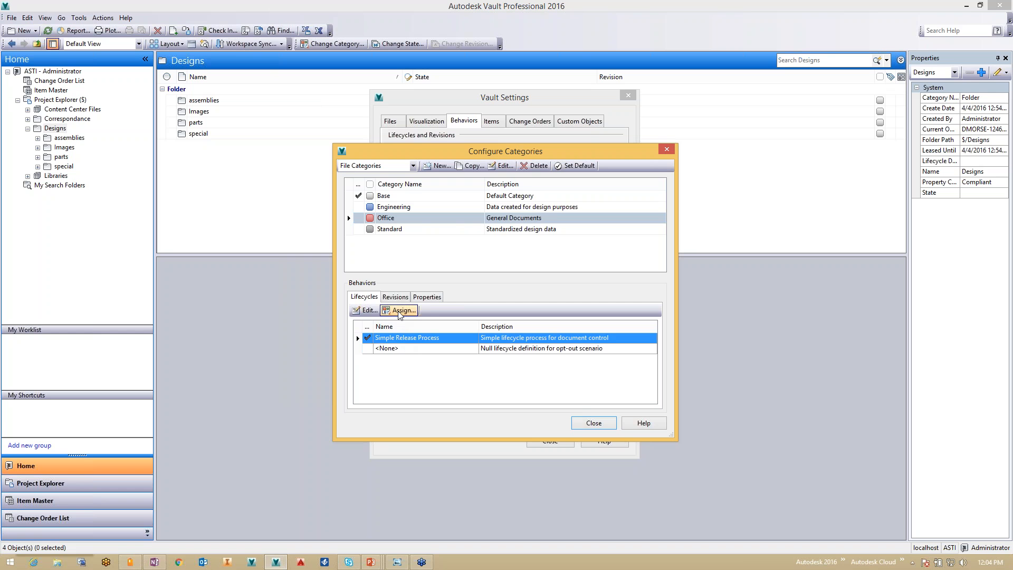
left_click(364, 310)
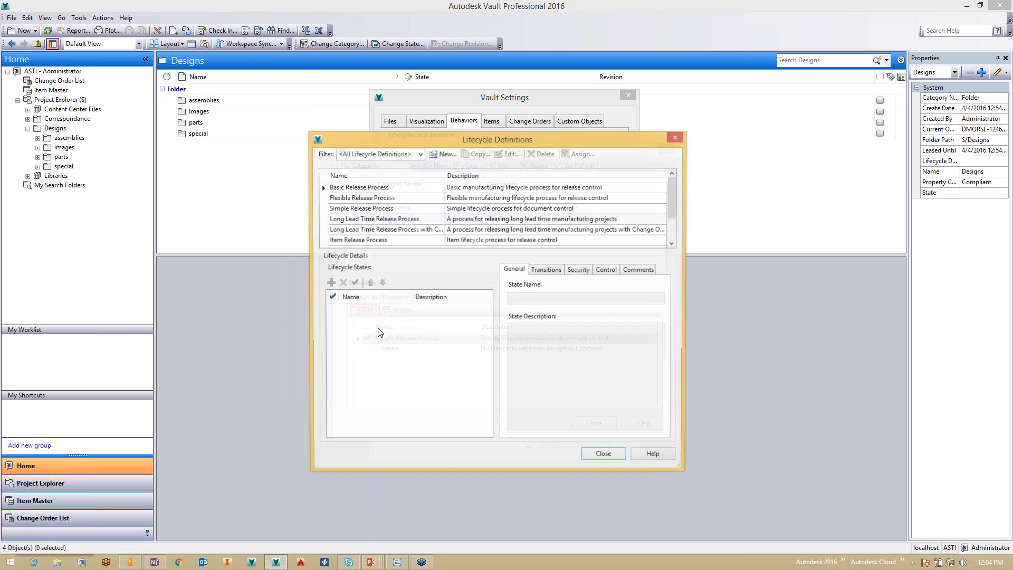
left_click(389, 210)
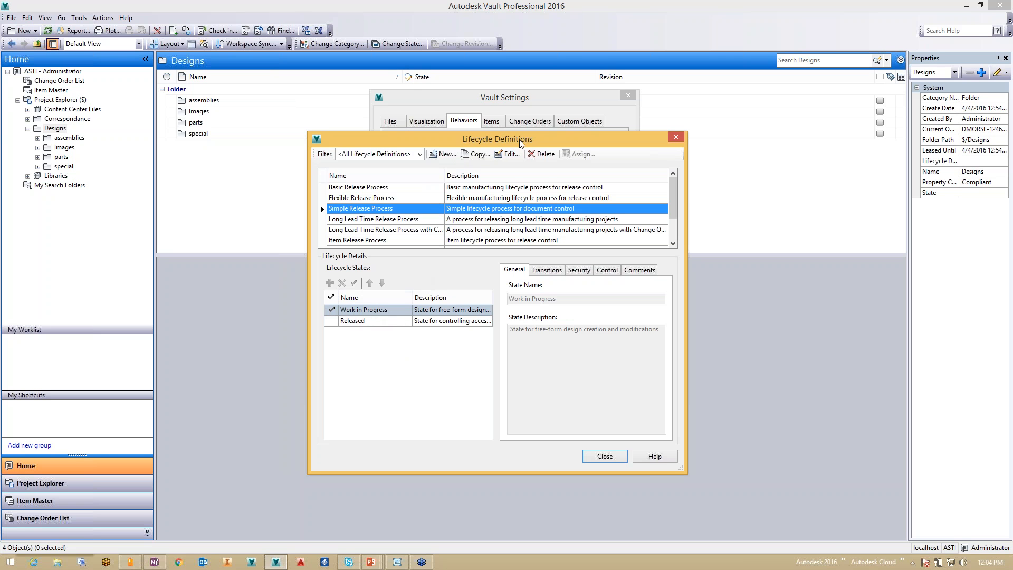
left_click(509, 154)
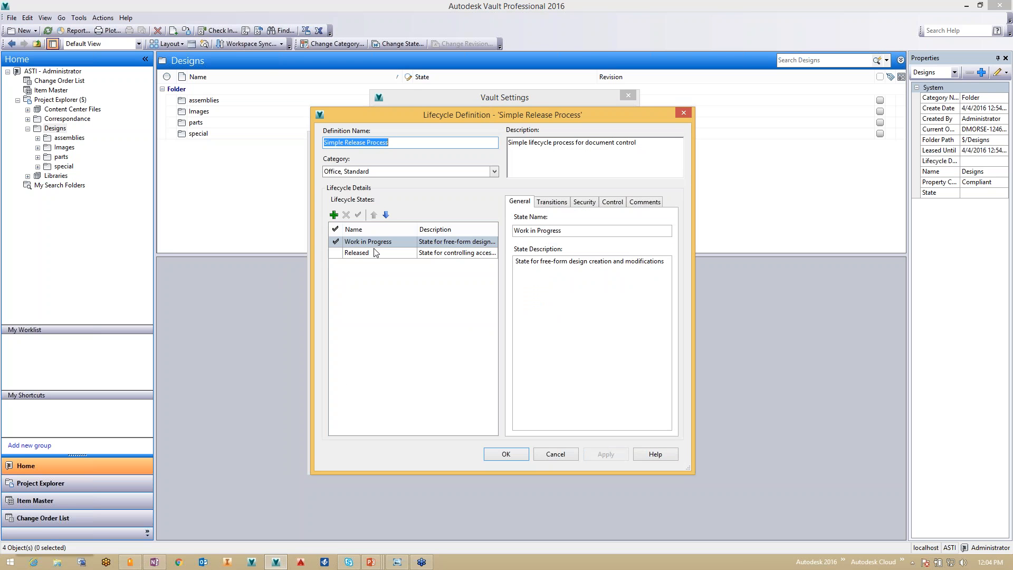
left_click(367, 254)
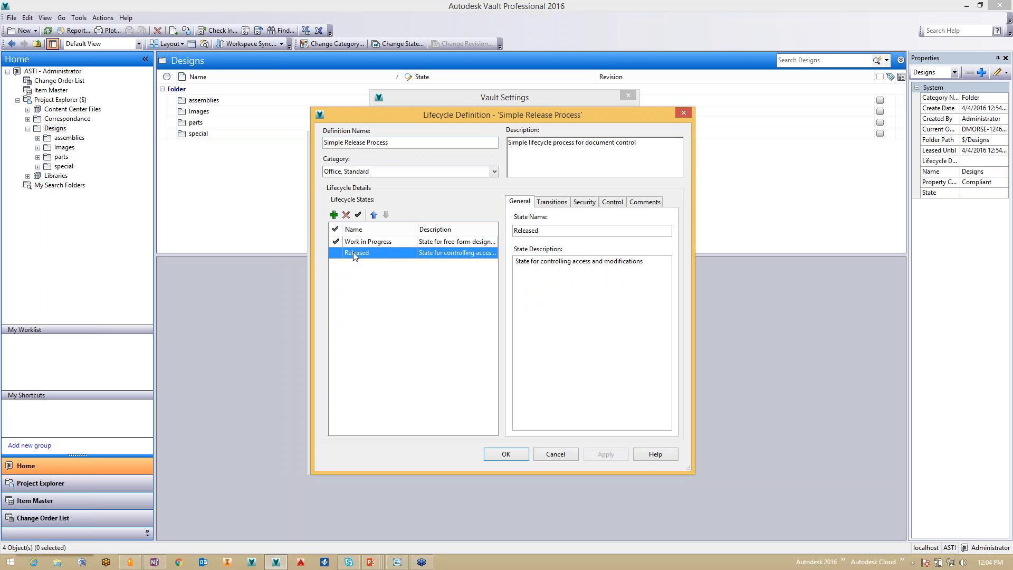
- Make Released the default state of the Simple Release Process lifecycle, save the definition and close the lifecycle definitions
left_click(357, 214)
left_click(506, 453)
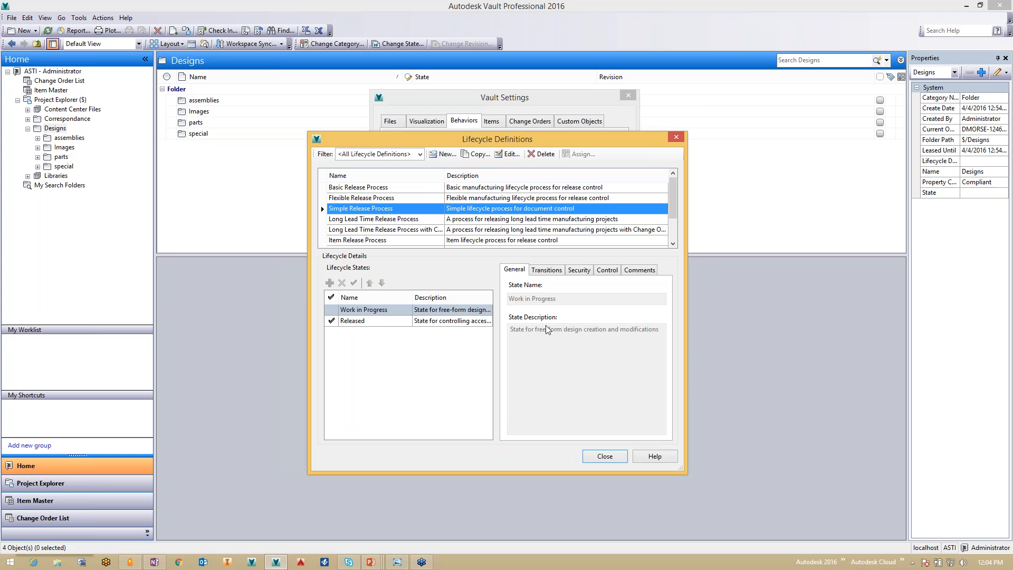
left_click(605, 457)
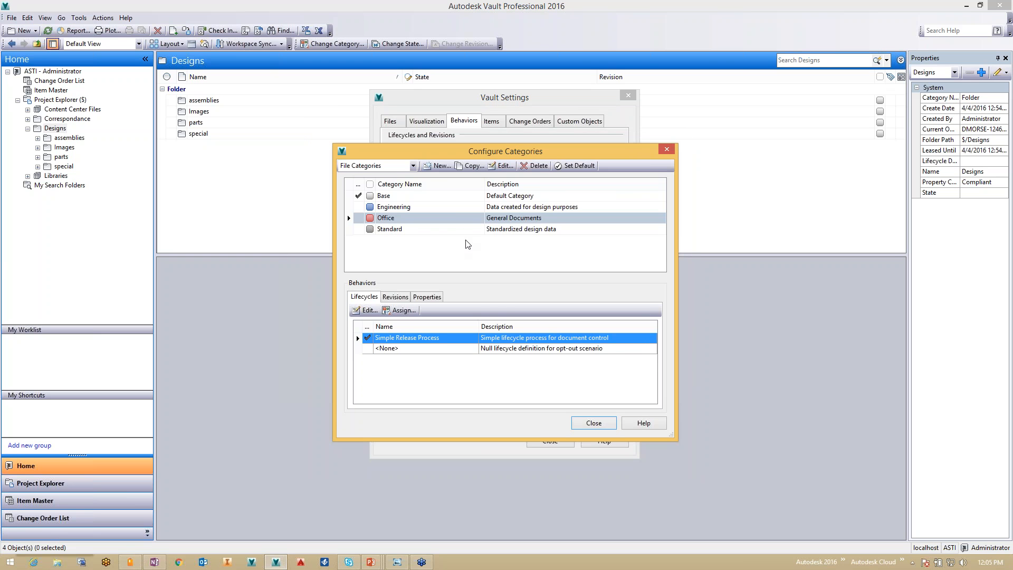
- Review the lifecycles assigned to the Engineering and Office file categories, and close the category and vault settings
left_click(455, 207)
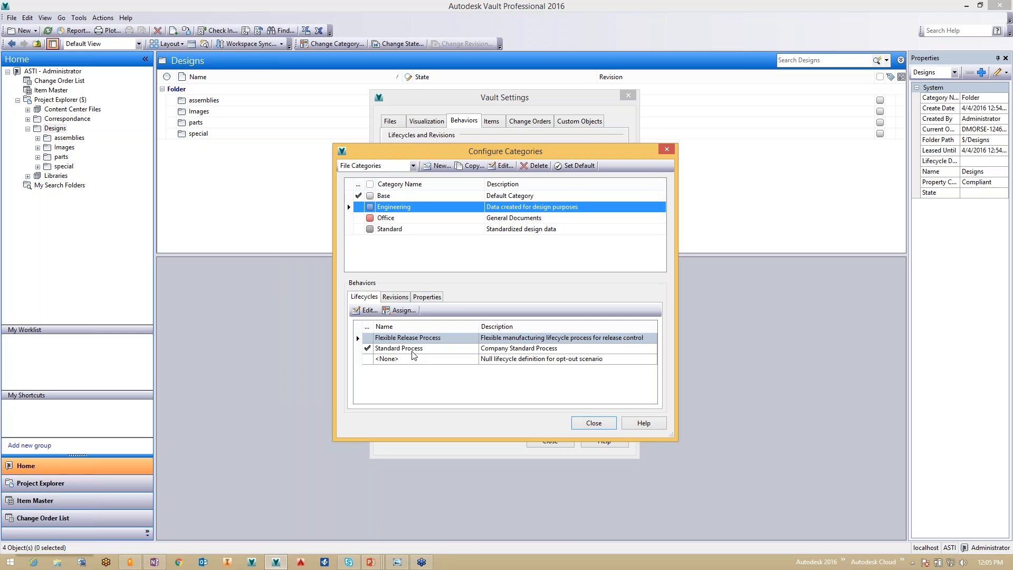
left_click(393, 218)
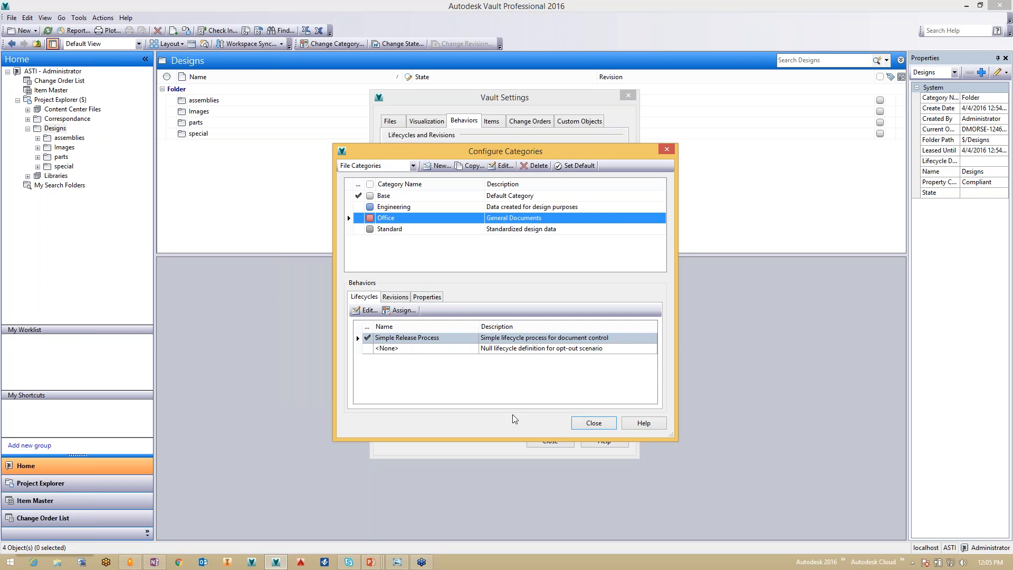
left_click(593, 422)
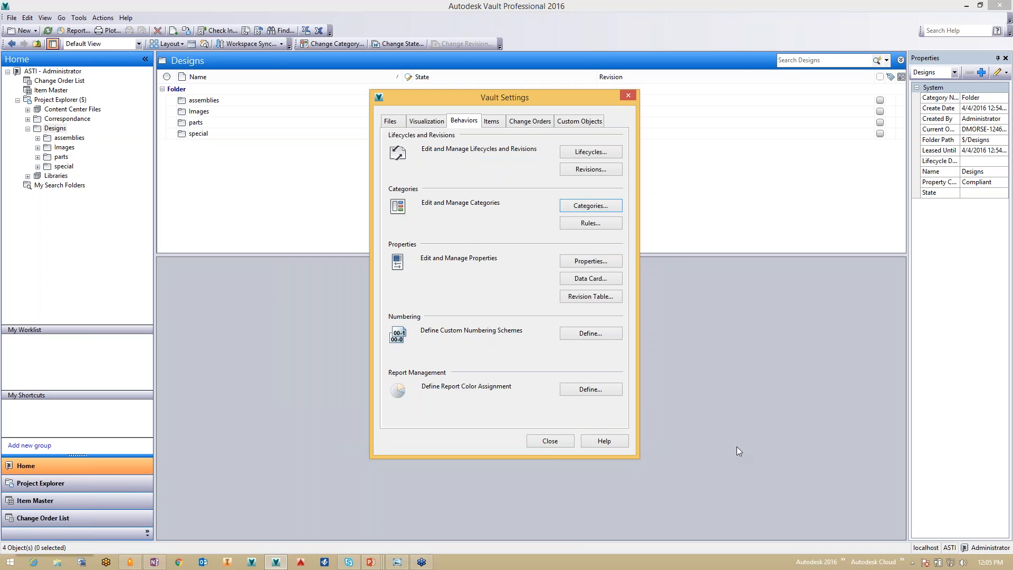
left_click(556, 440)
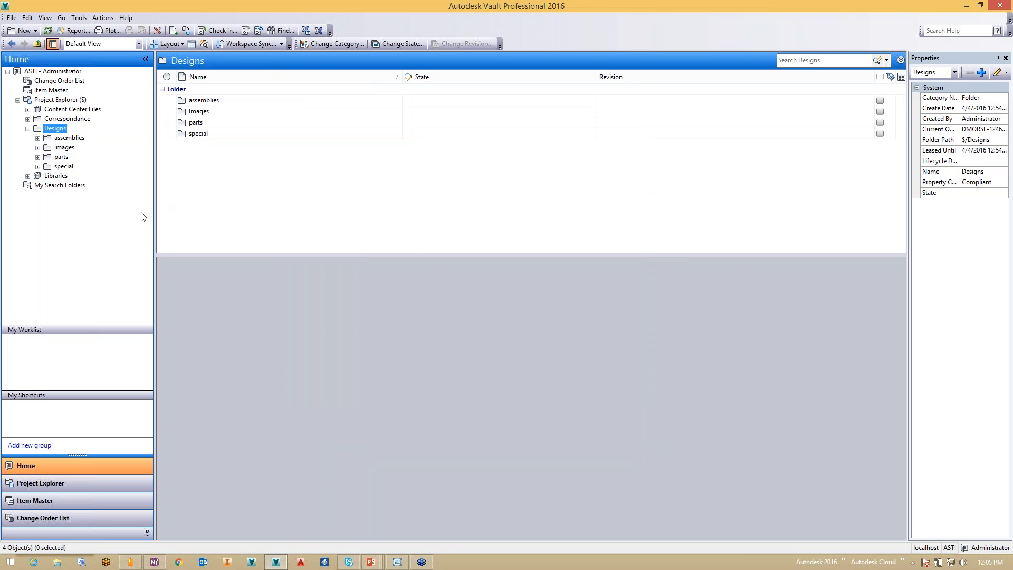
- Log the administrator out and log in to the ASTI vault with the first test user's name
left_click(11, 17)
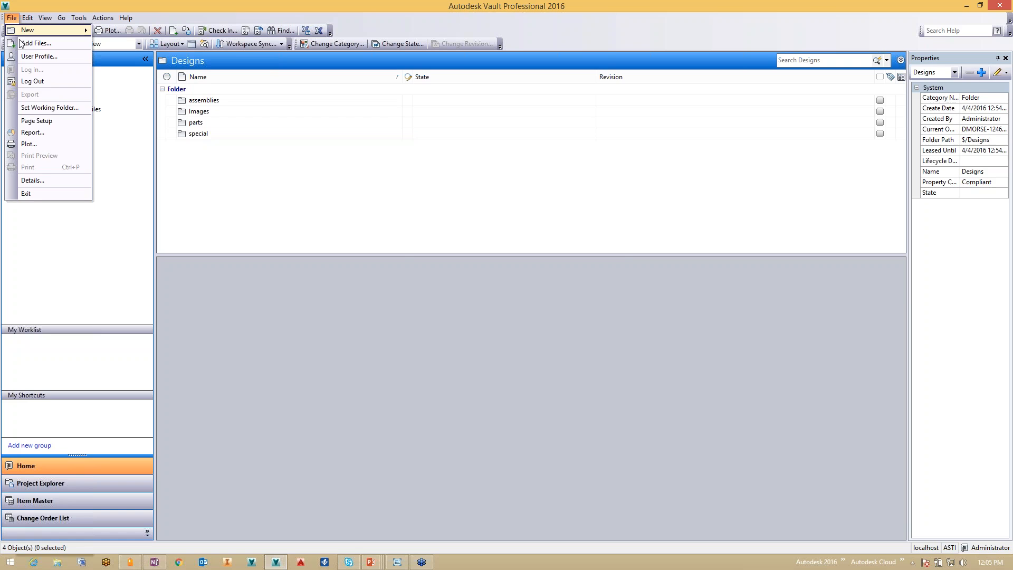
left_click(32, 81)
left_click(500, 299)
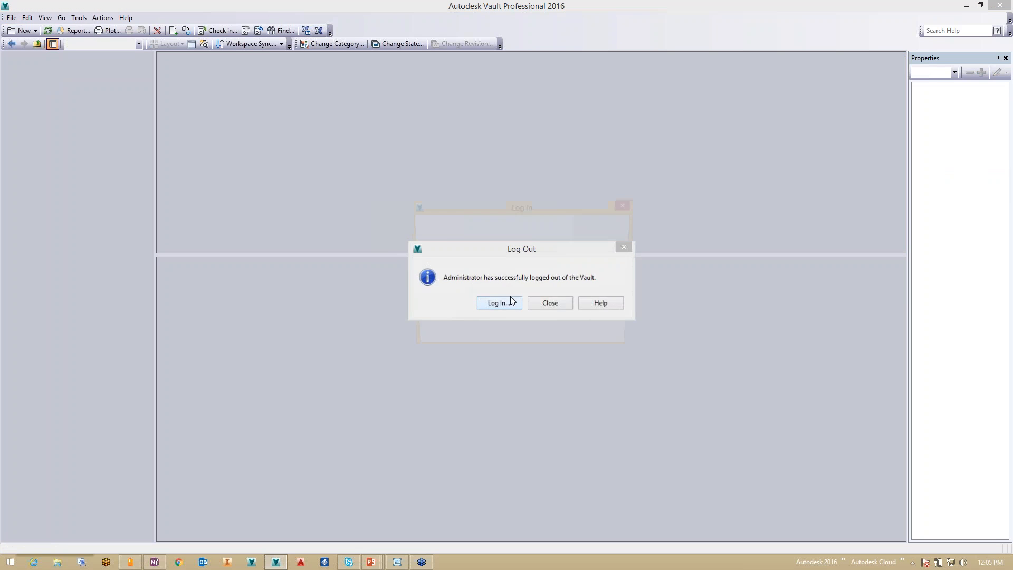
key("shift+Tab")
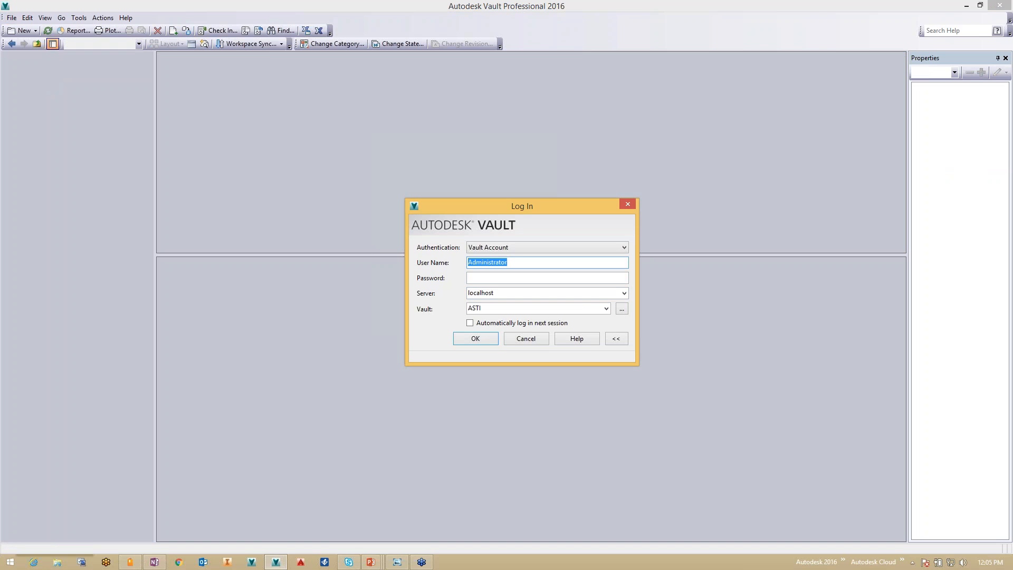
type("Ed")
left_click(476, 338)
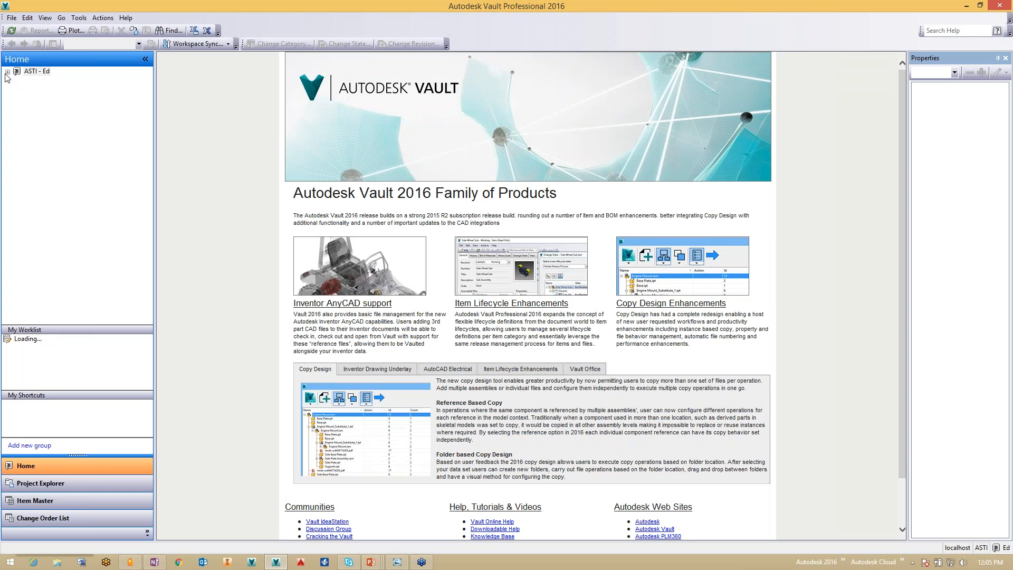
- Open the parts folder under Designs in the Project Explorer tree
left_click(8, 72)
left_click(18, 100)
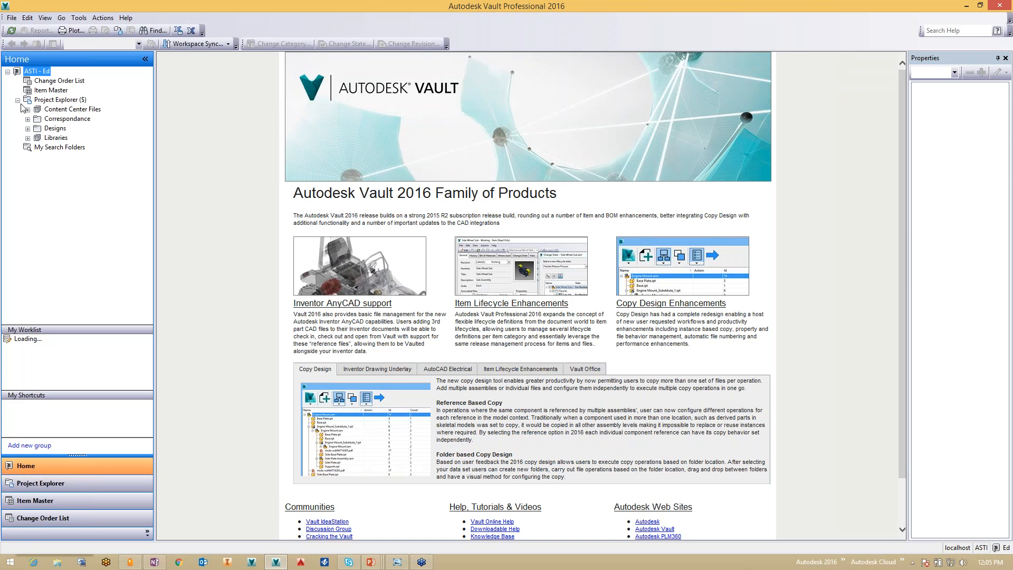
left_click(54, 129)
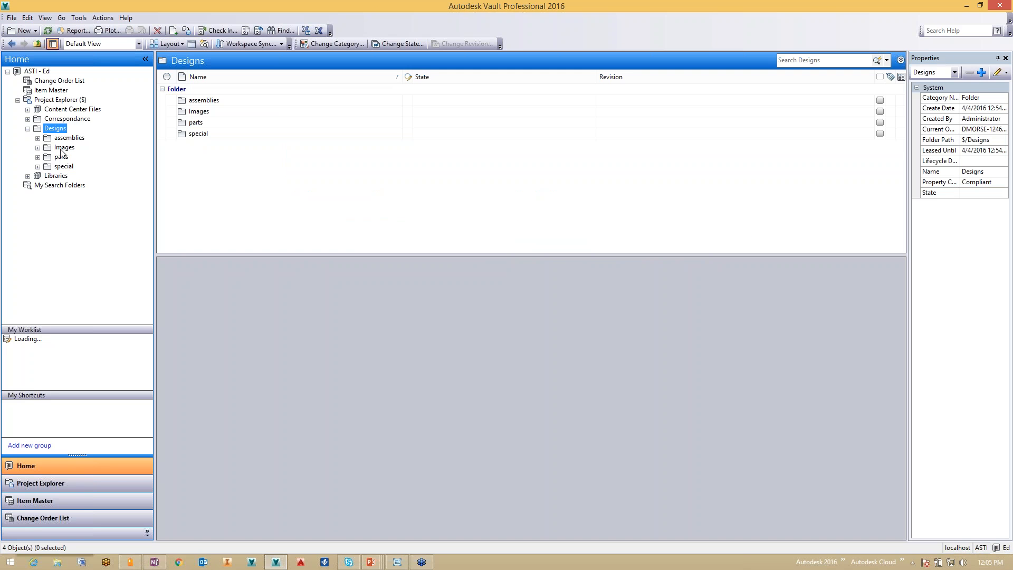
left_click(62, 157)
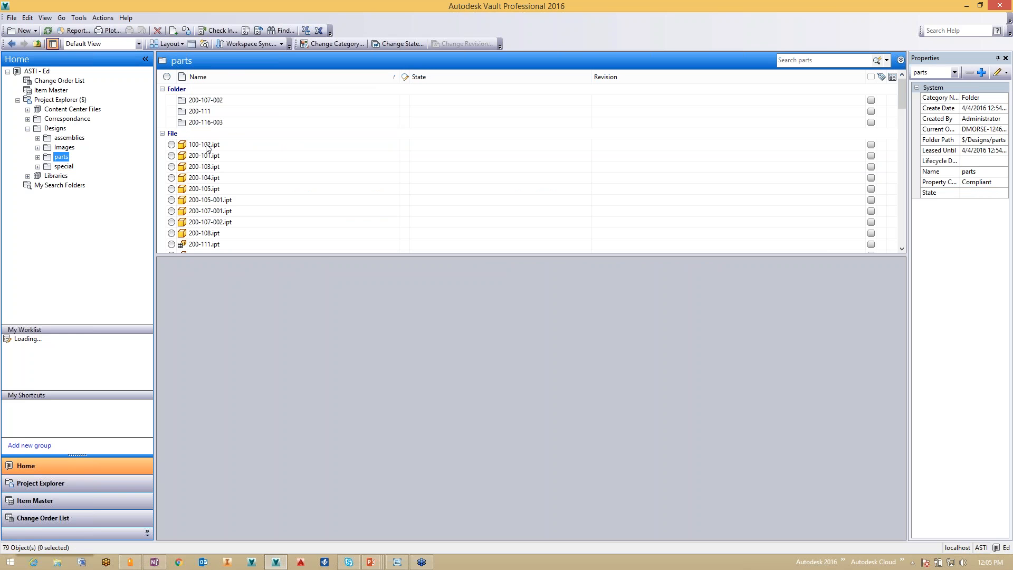
- Change the category of 100-102.ipt to Engineering
left_click(207, 146)
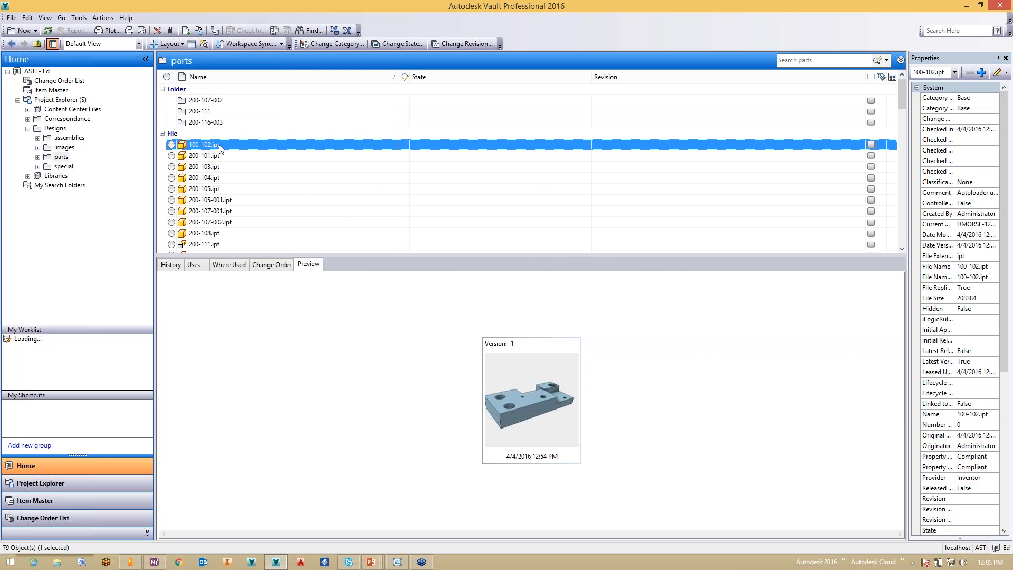
left_click(337, 44)
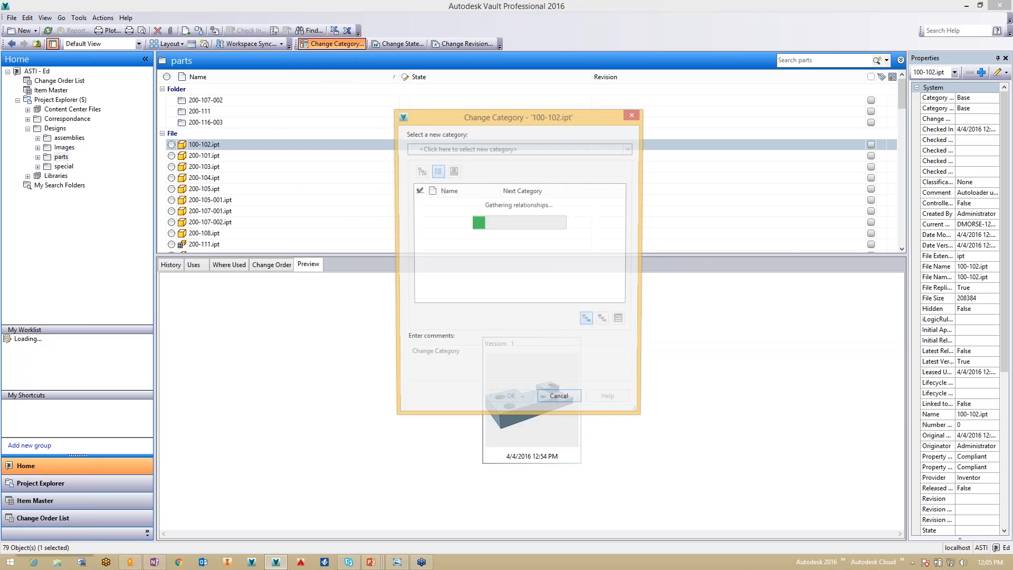
left_click(550, 149)
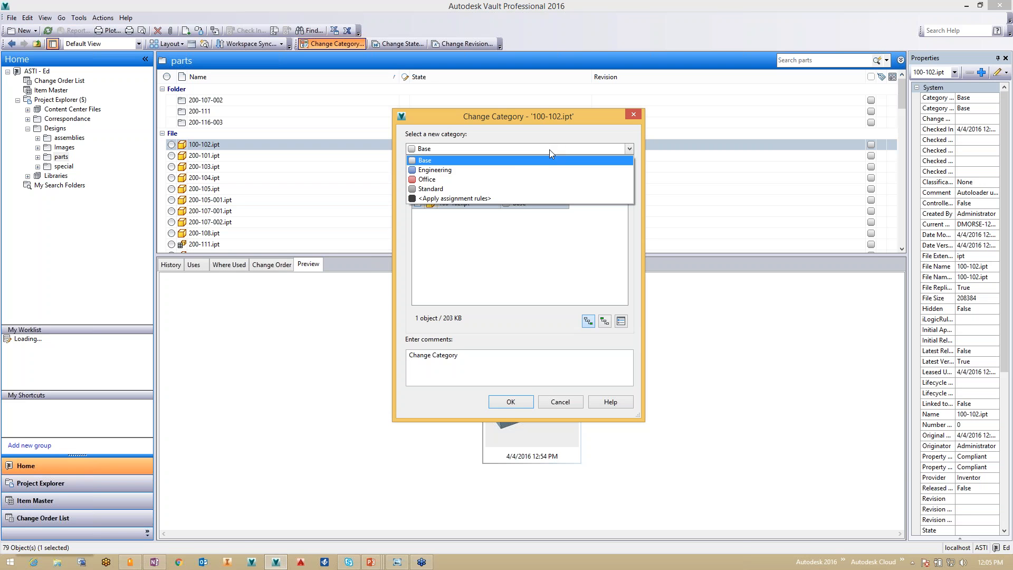
left_click(473, 170)
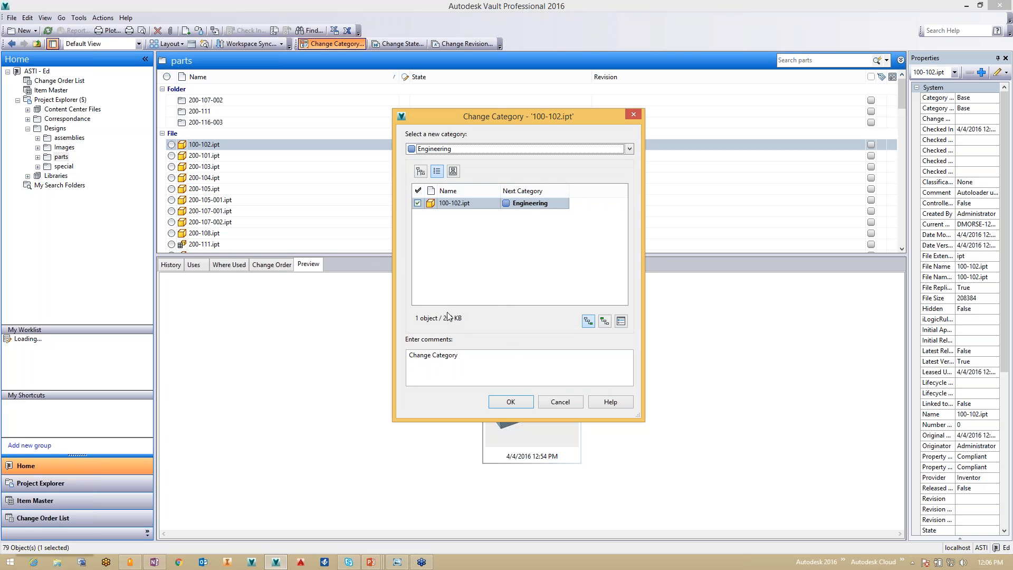
left_click(510, 404)
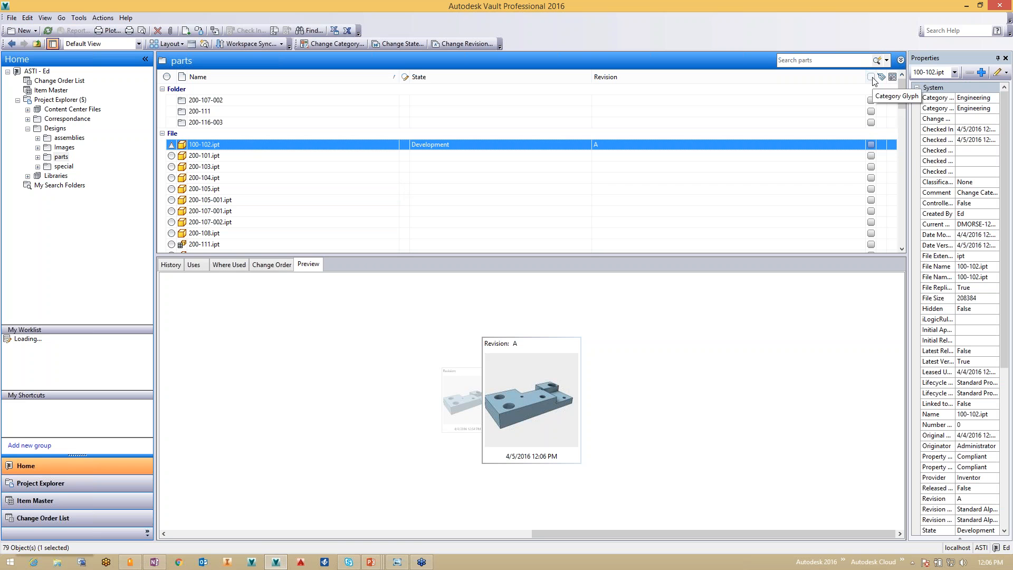
- Compare the categories of 200-101.ipt and 100-102.ipt, and change the category of 200-101.ipt to Engineering
left_click(865, 155)
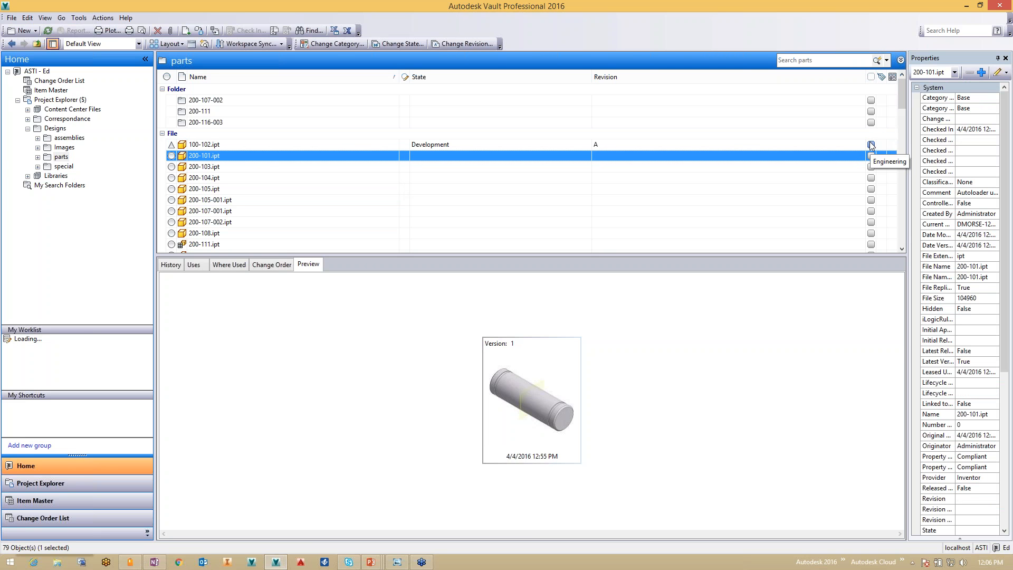
left_click(874, 145)
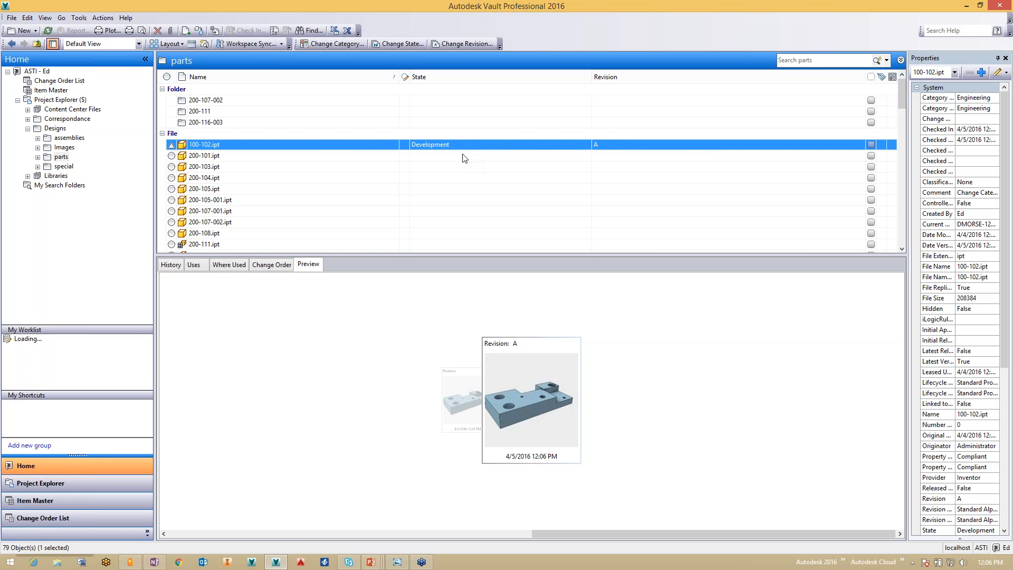
left_click(204, 158)
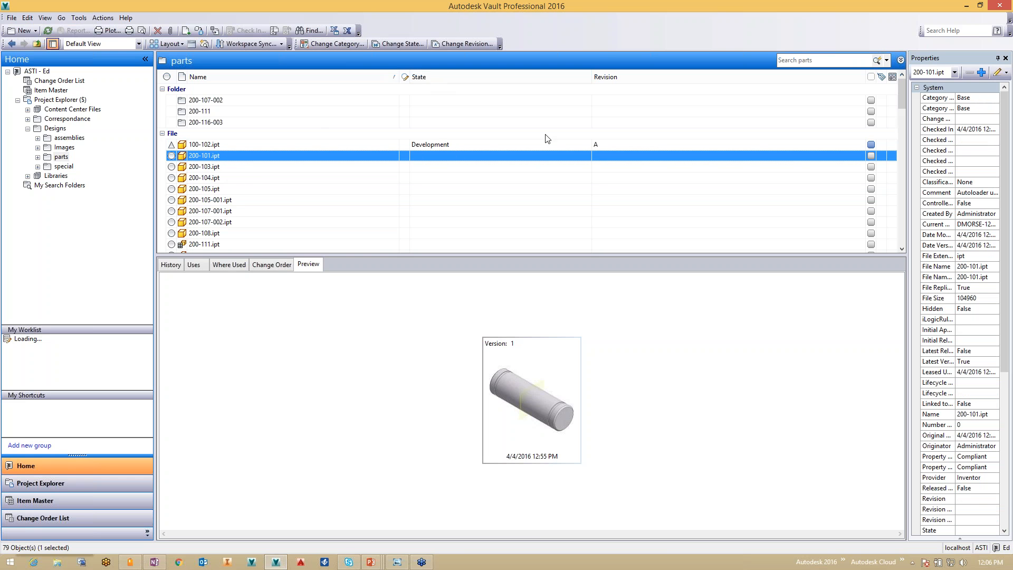
left_click(338, 44)
left_click(499, 150)
left_click(492, 168)
left_click(522, 402)
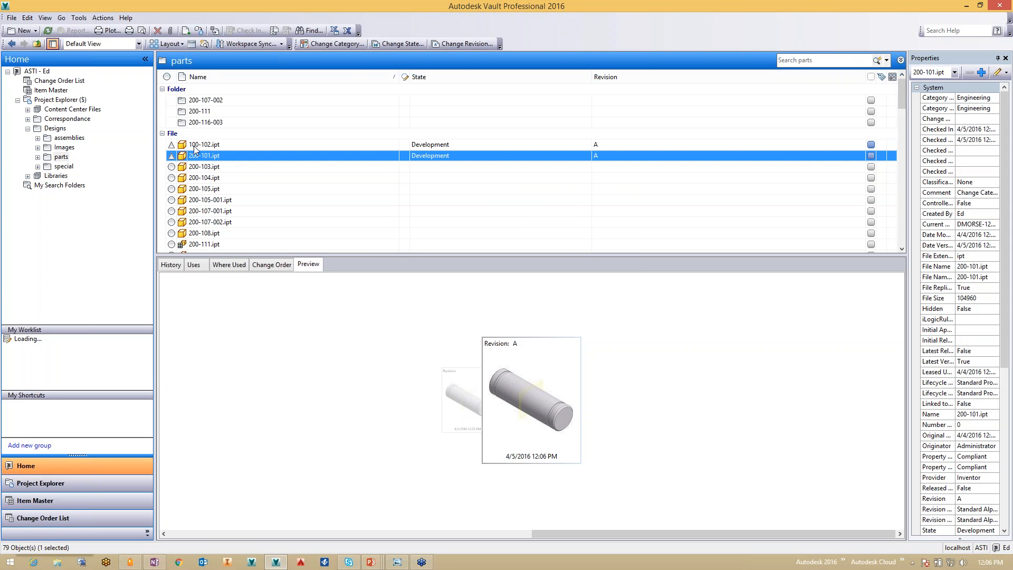
- Log the first test user out and log in to the ASTI vault with the second test user's name
left_click(11, 19)
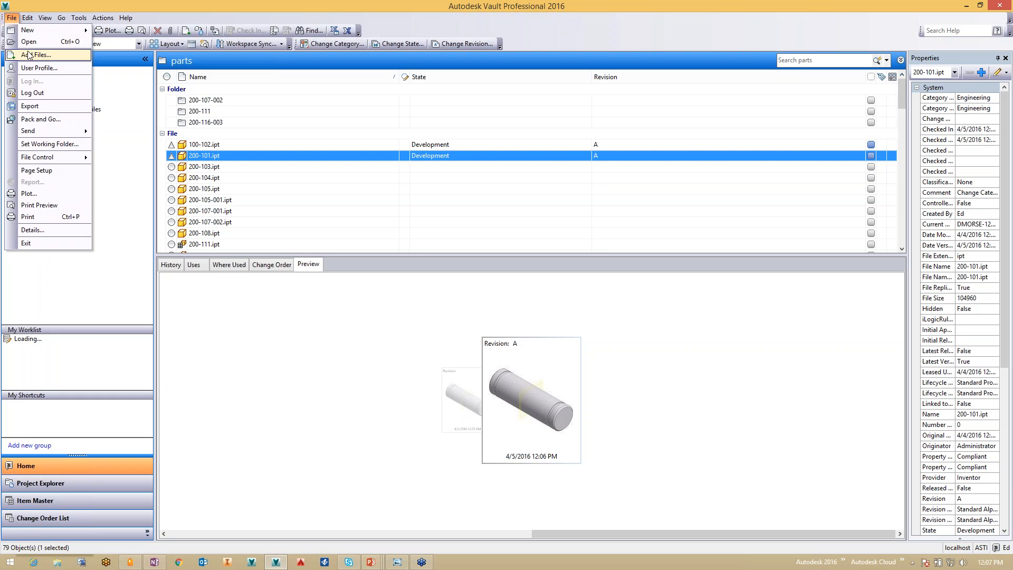
left_click(35, 93)
left_click(497, 303)
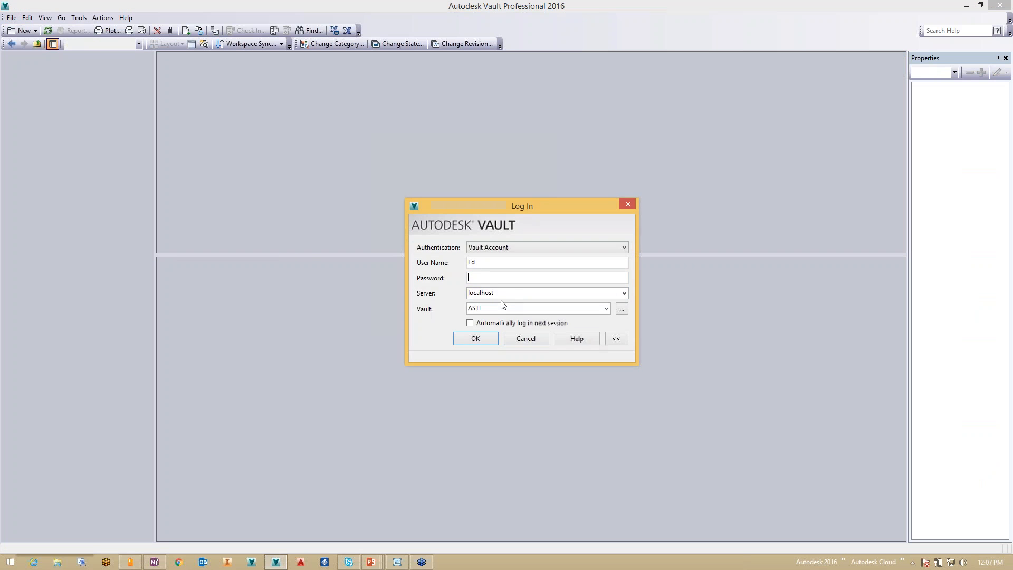
double_click(488, 263)
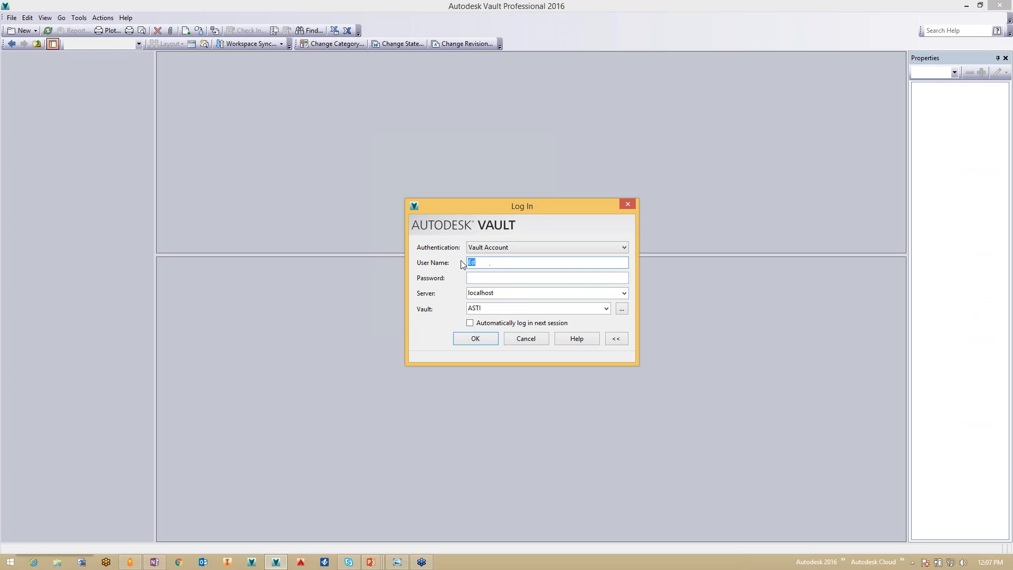
type("Sally")
left_click(475, 339)
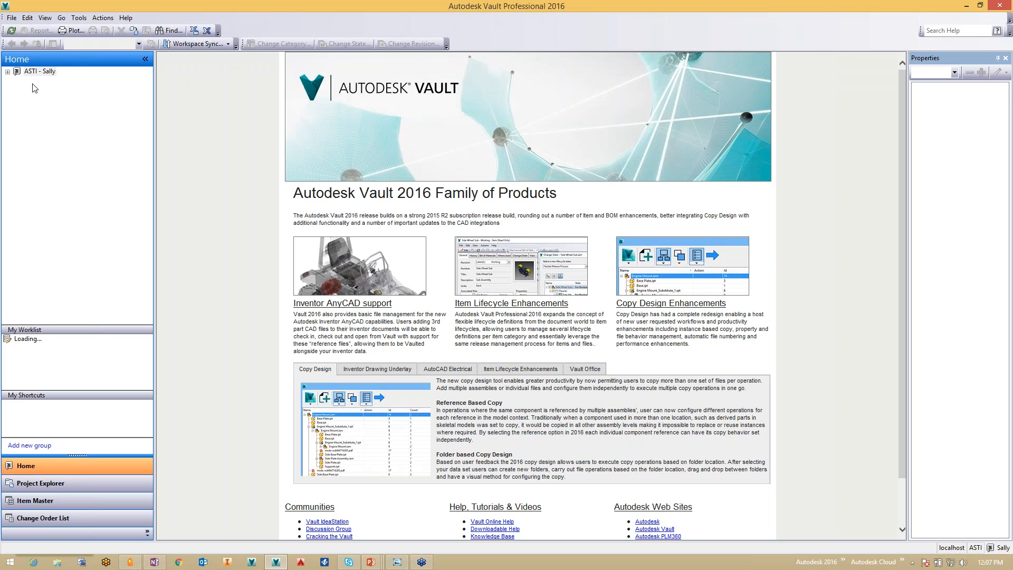
- Open the parts folder under Designs and examine which part files and categories are listed for this account
left_click(7, 72)
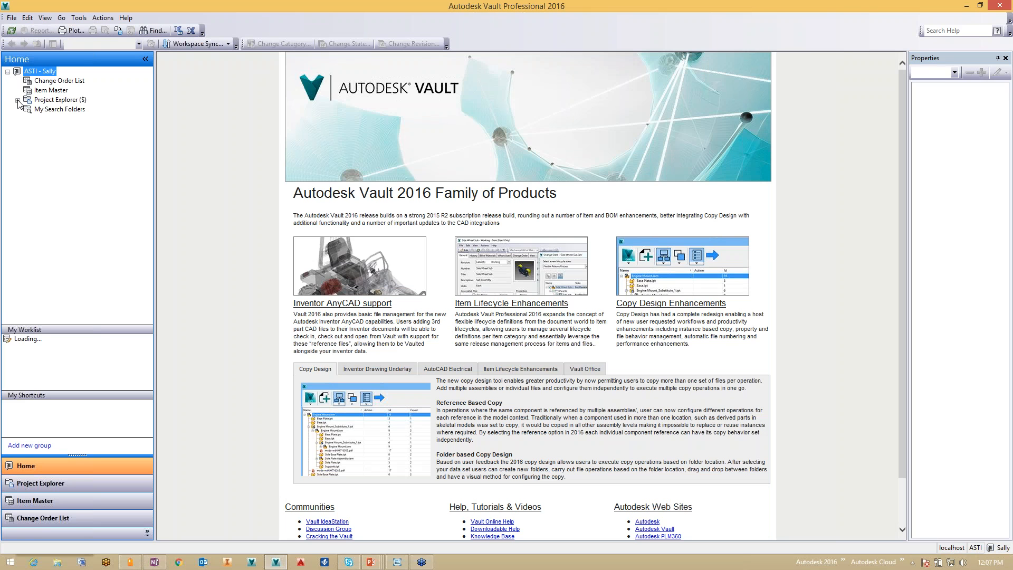
left_click(18, 99)
left_click(27, 129)
left_click(61, 156)
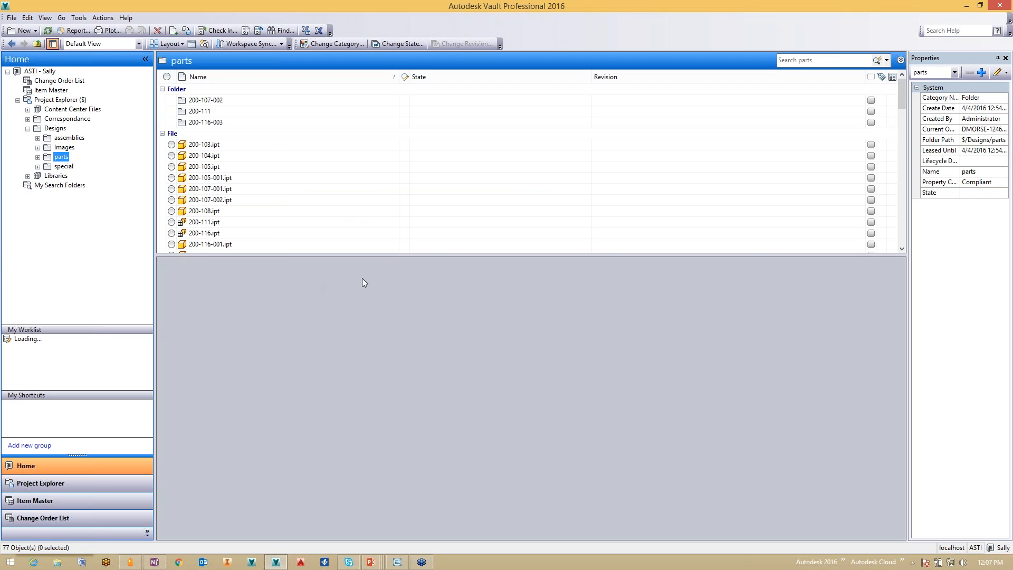
mouse_move(900, 98)
left_mouse_down()
mouse_move(902, 237)
mouse_move(900, 92)
mouse_move(903, 236)
mouse_move(890, 109)
left_mouse_up()
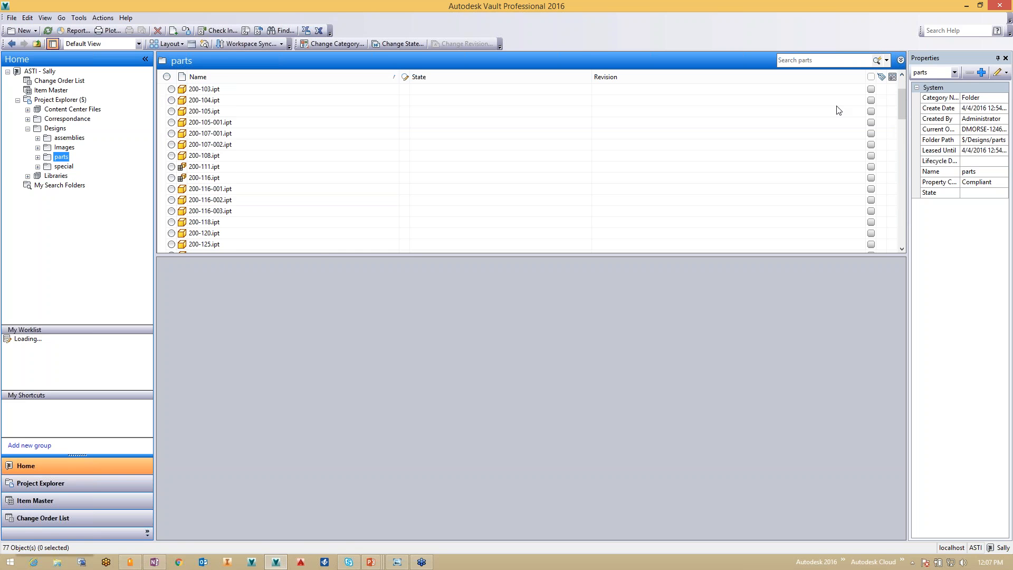
left_click(869, 112)
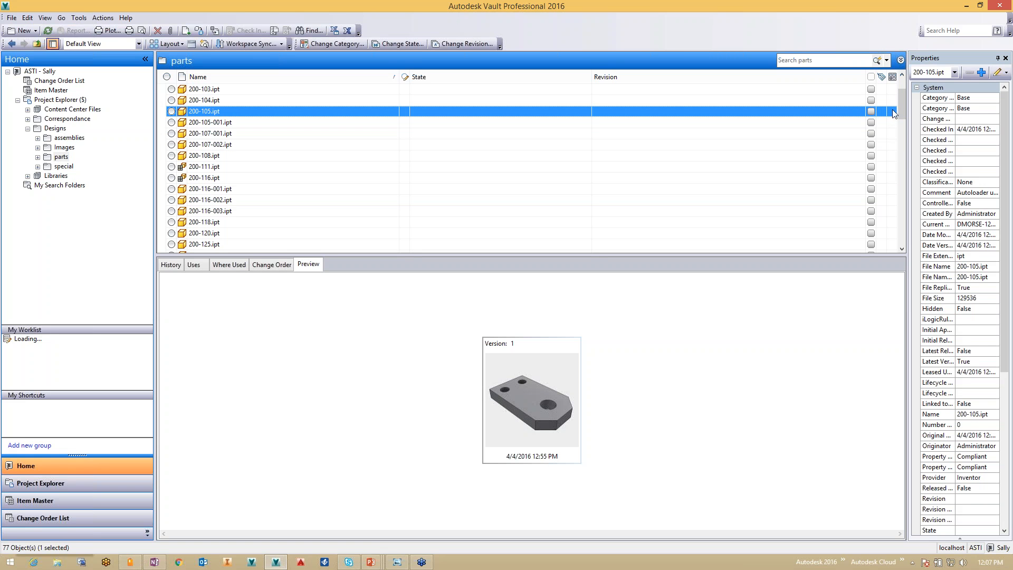
scroll(901, 98, "up", 2)
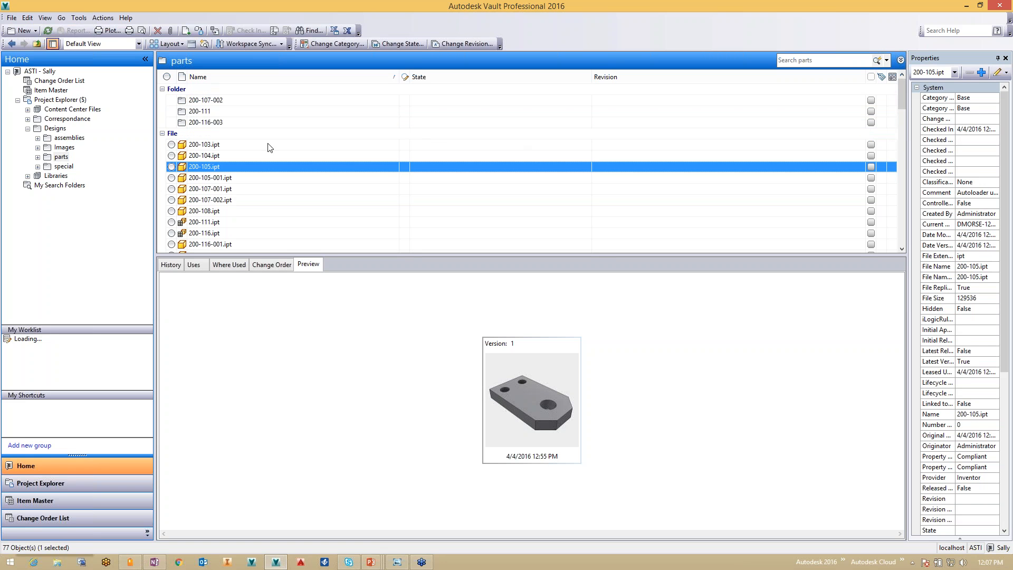
mouse_move(901, 92)
left_mouse_down()
mouse_move(908, 234)
mouse_move(901, 86)
left_mouse_up()
- Log the second test user out and log in to the ASTI vault with the third test user's name
left_click(13, 18)
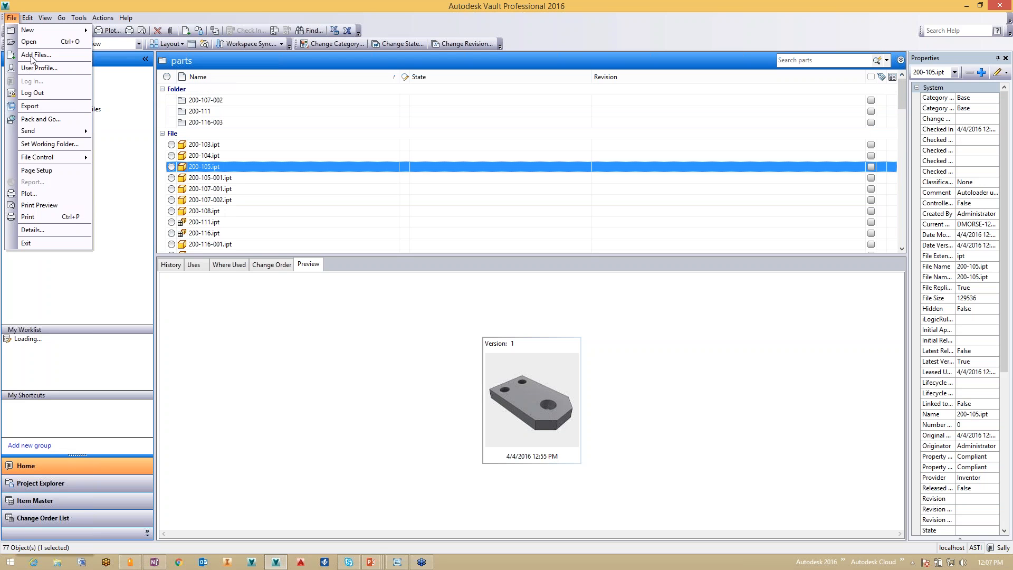
left_click(37, 94)
left_click(499, 303)
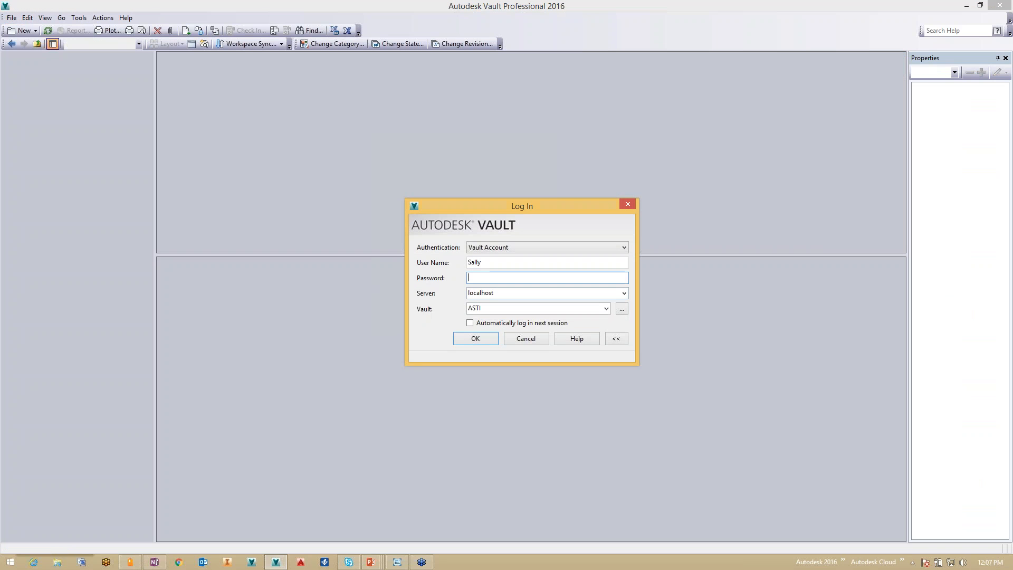
type("Mike")
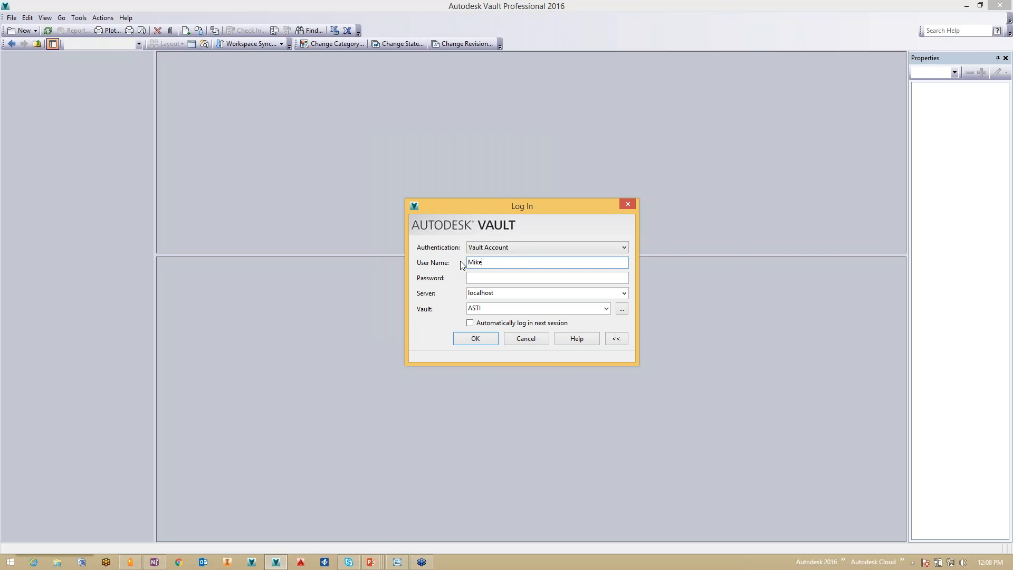
left_click(479, 335)
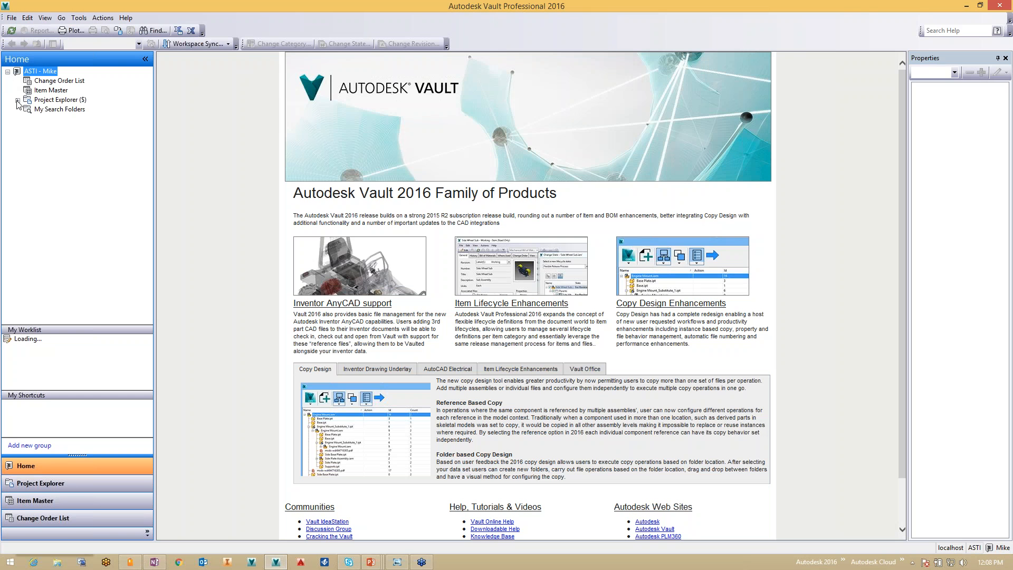
- Open the parts folder under Designs and examine which part files are listed for the third test user
left_click(17, 101)
left_click(27, 128)
left_click(61, 158)
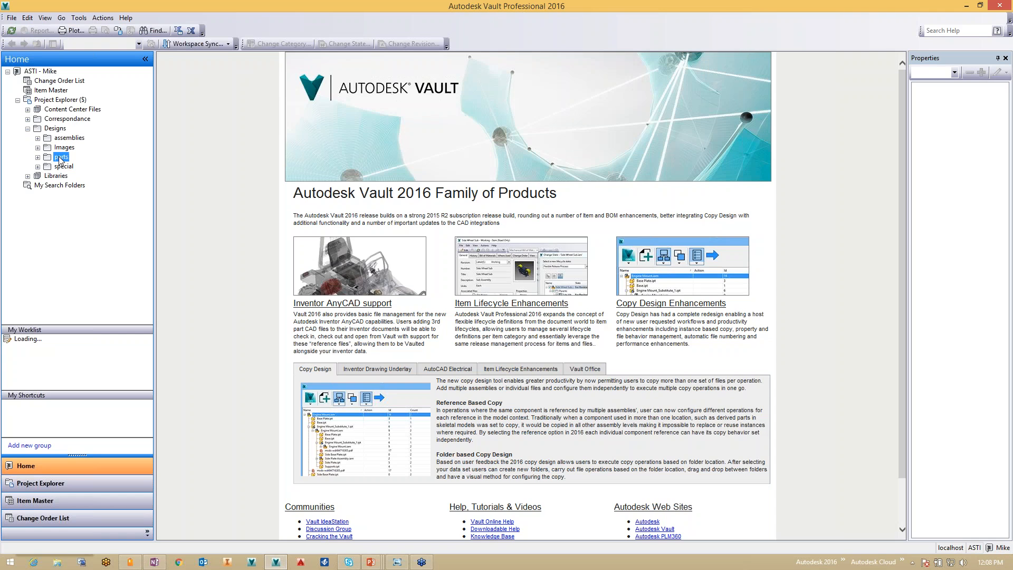
mouse_move(904, 100)
left_mouse_down()
mouse_move(902, 236)
mouse_move(900, 90)
left_mouse_up()
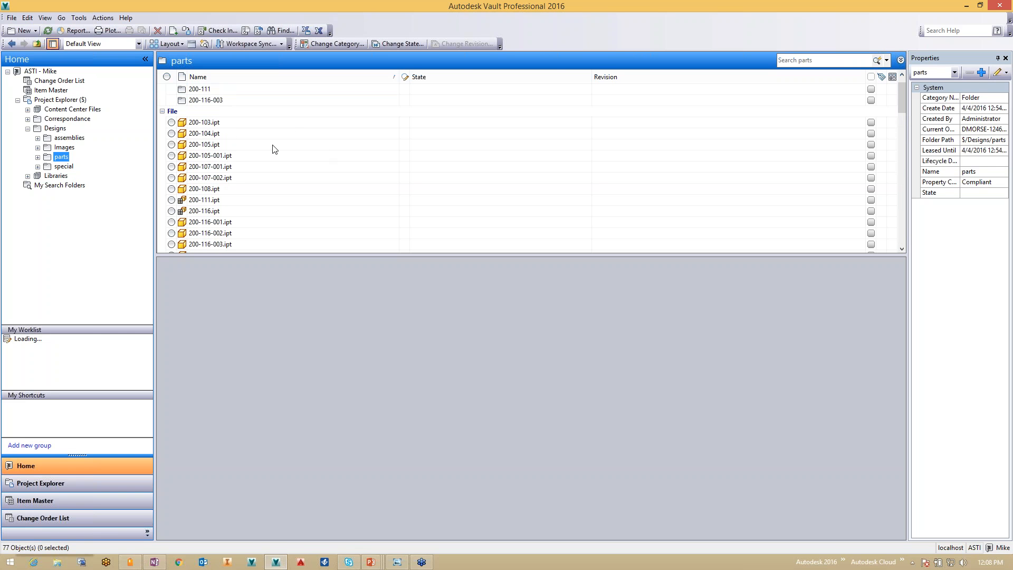
- Log the third test user out and log in to the ASTI vault with the first test user's name
left_click(13, 18)
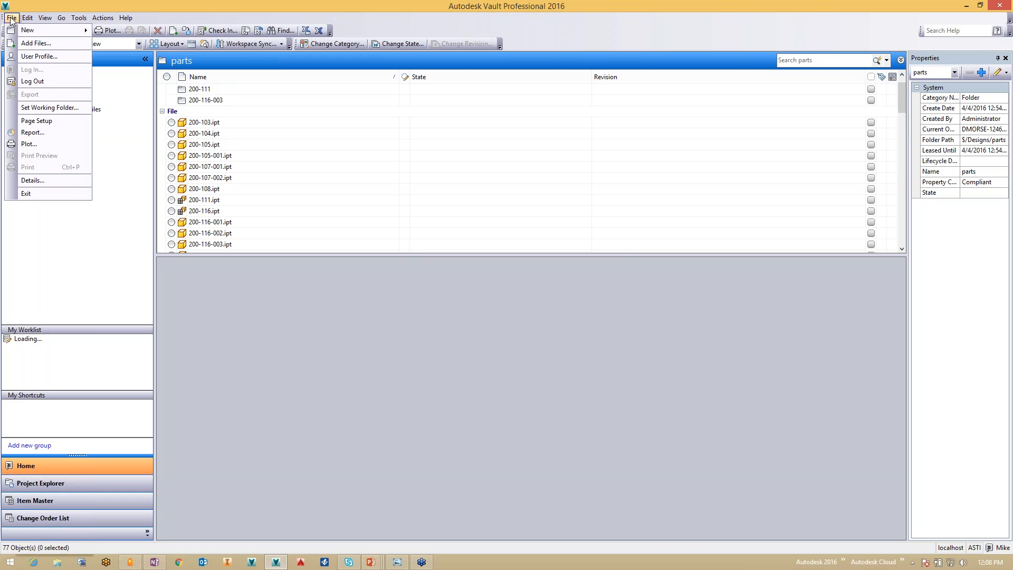
left_click(52, 83)
left_click(494, 306)
key("shift+Tab")
type("E")
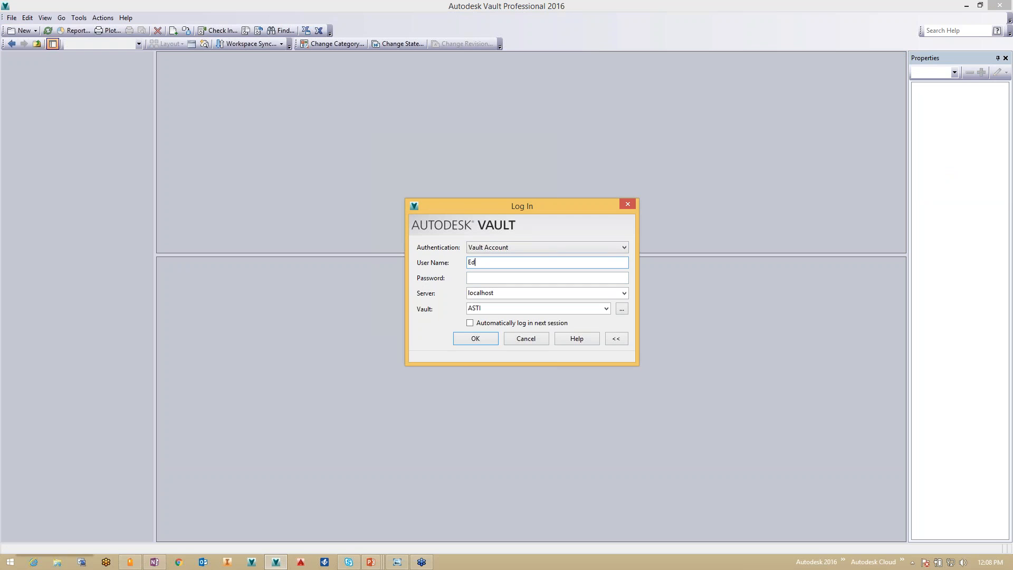
left_click(475, 339)
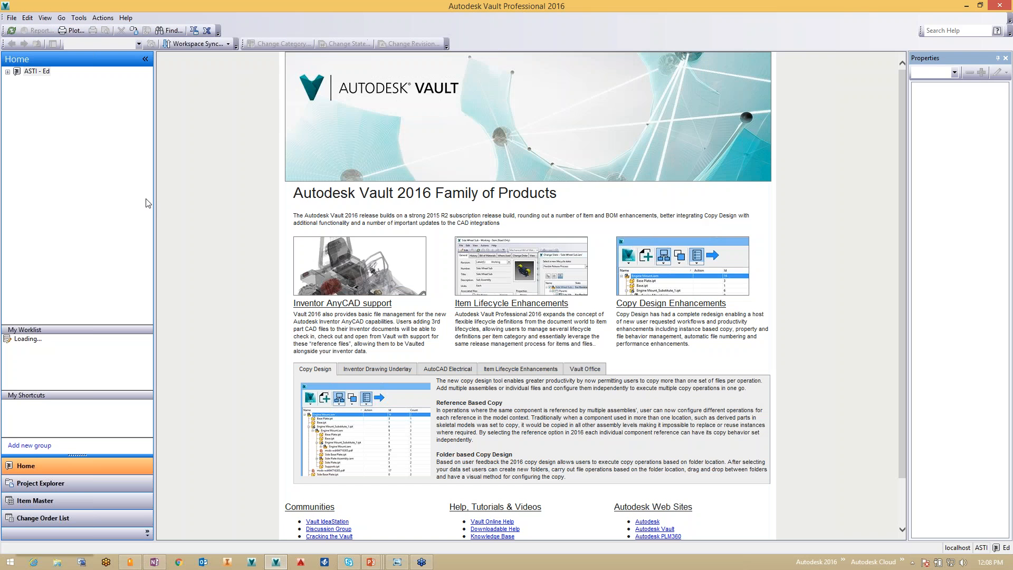
- Open the parts folder under Designs and display the history of 100-102.ipt with all versions shown
left_click(8, 71)
left_click(17, 100)
left_click(27, 129)
left_click(61, 157)
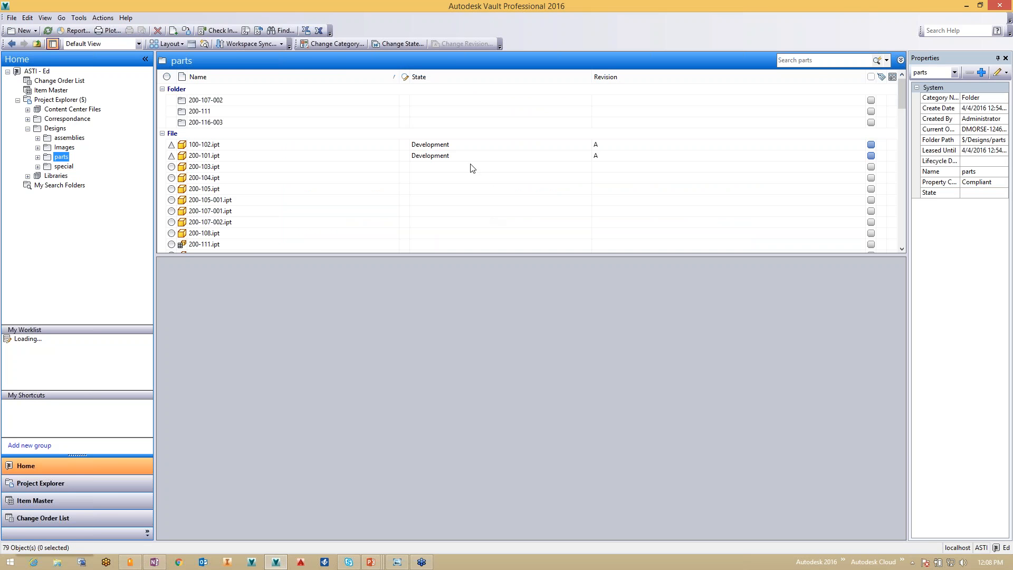
left_click(424, 144)
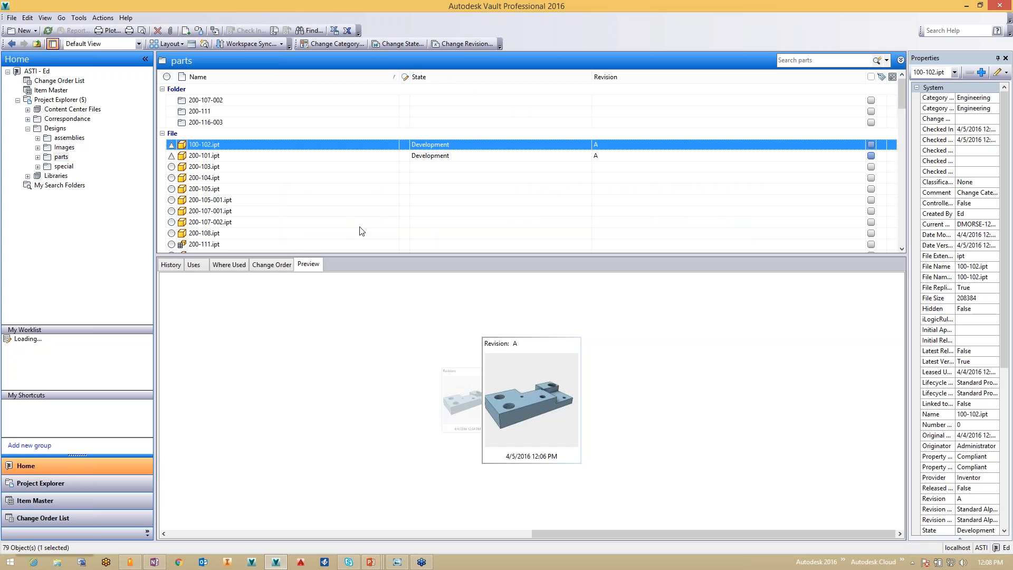
left_click(172, 265)
left_click(829, 291)
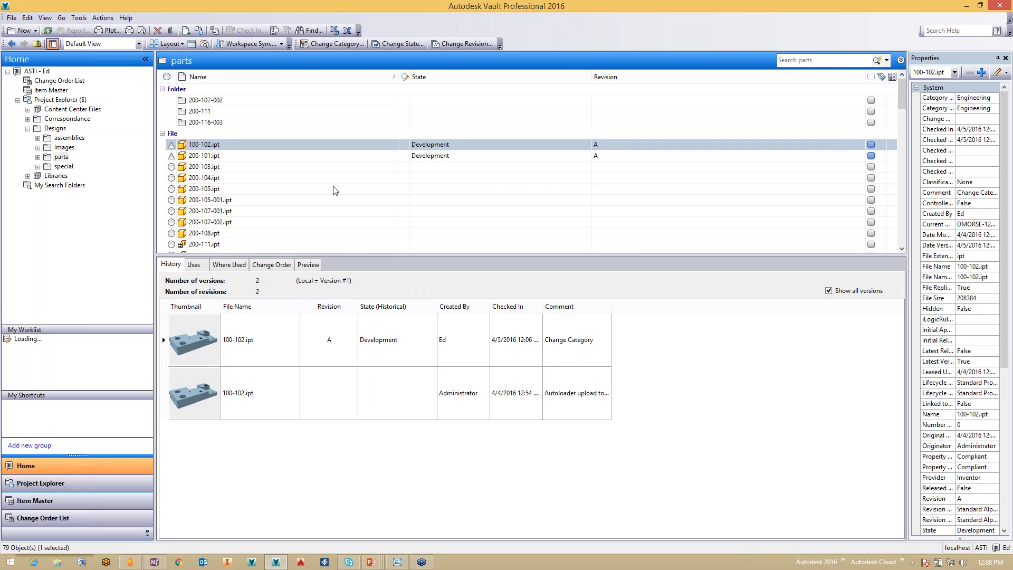
- Change the lifecycle state of 100-102.ipt to Manufacturing with the comment "Released to Manufacturing"
left_click(440, 147)
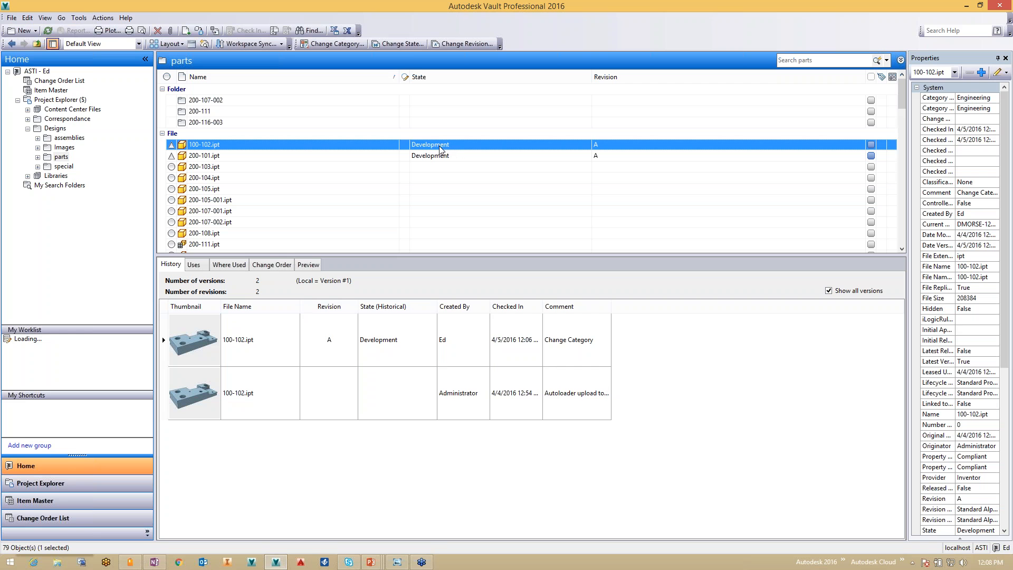
left_click(408, 44)
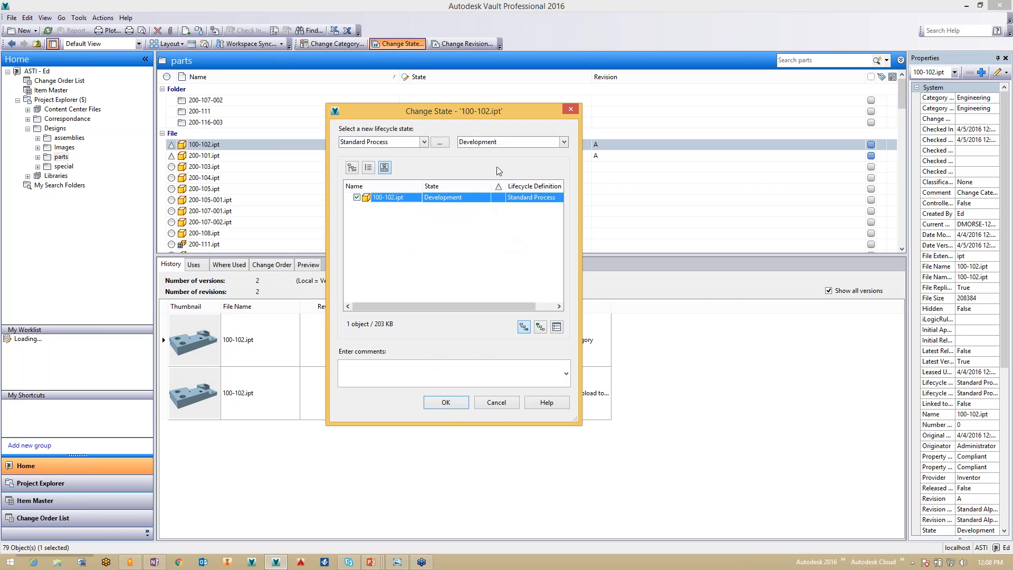
left_click(543, 142)
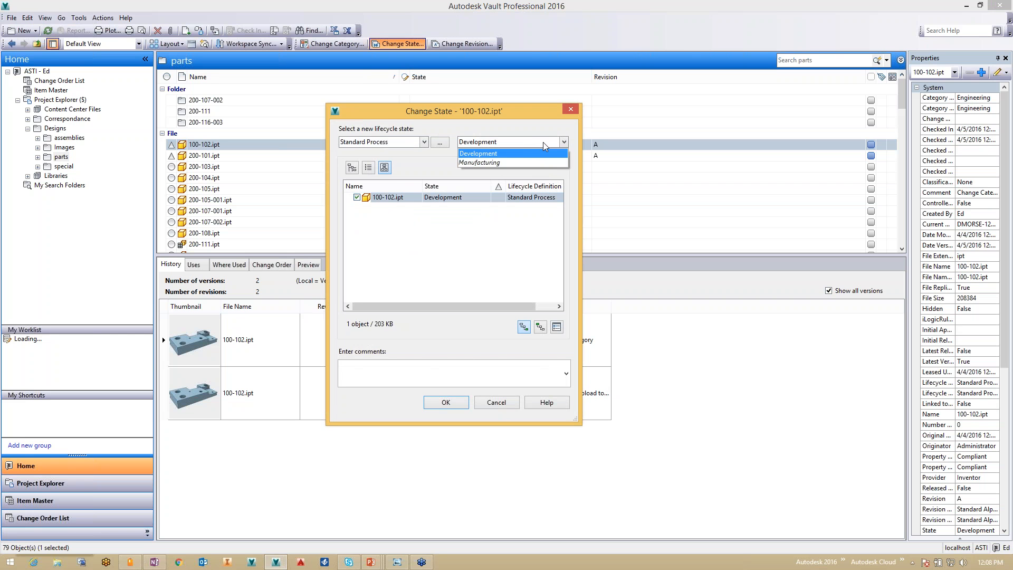
left_click(509, 162)
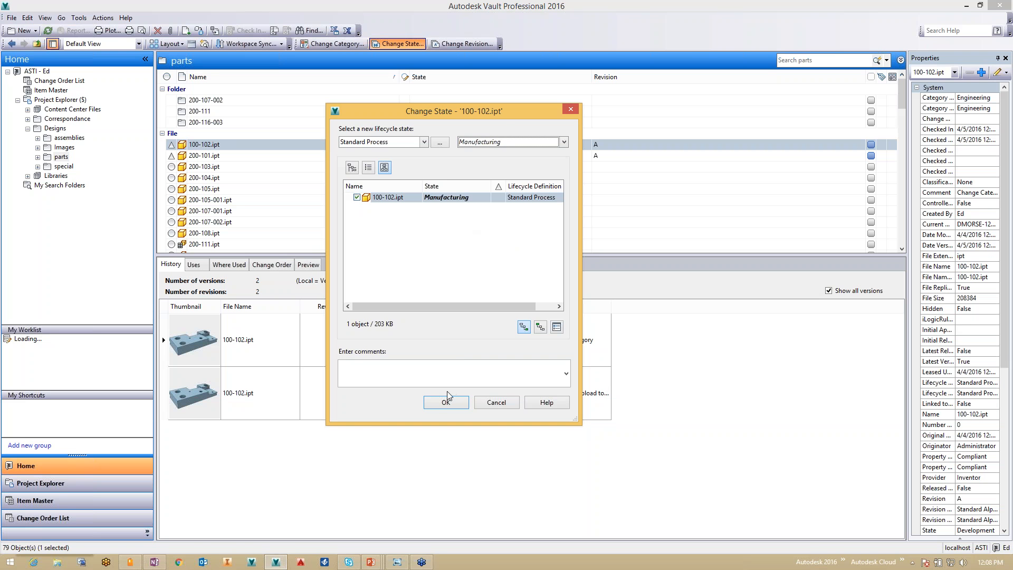
left_click(414, 368)
type("Released to Manufacturing")
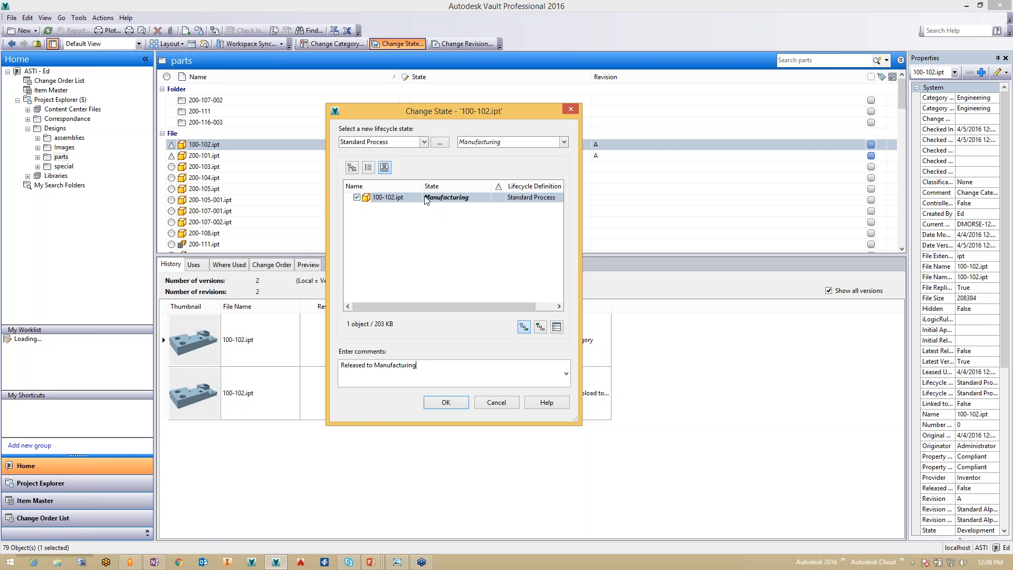
left_click(451, 403)
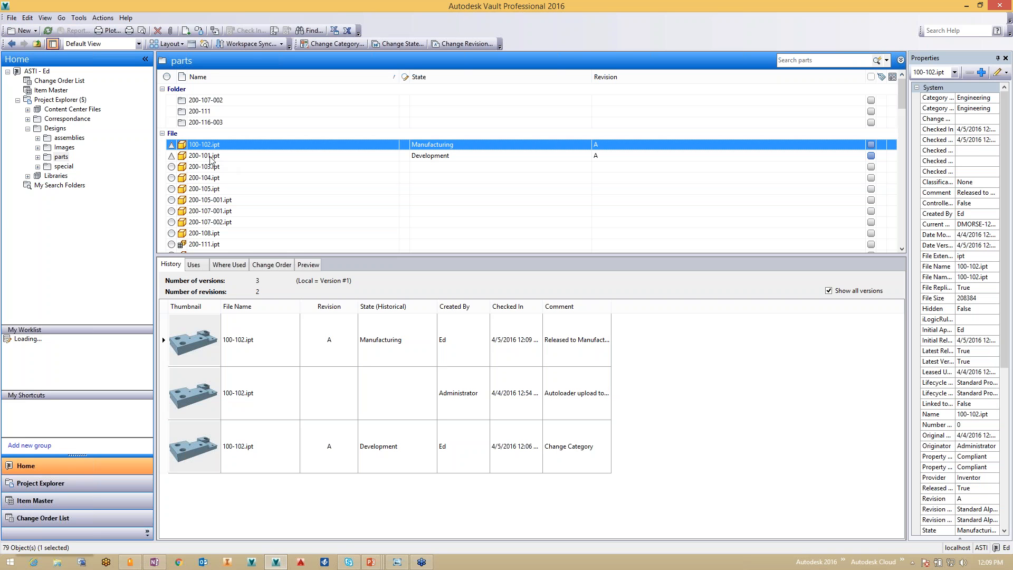
- Log the first test user out and log in to the ASTI vault with the third test user's name
left_click(11, 18)
left_click(32, 92)
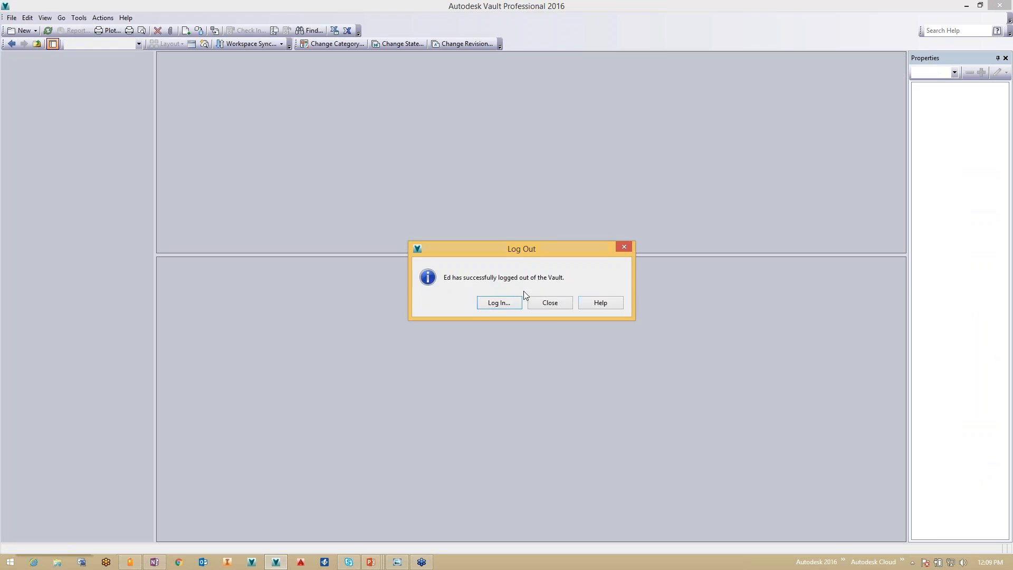
left_click(499, 303)
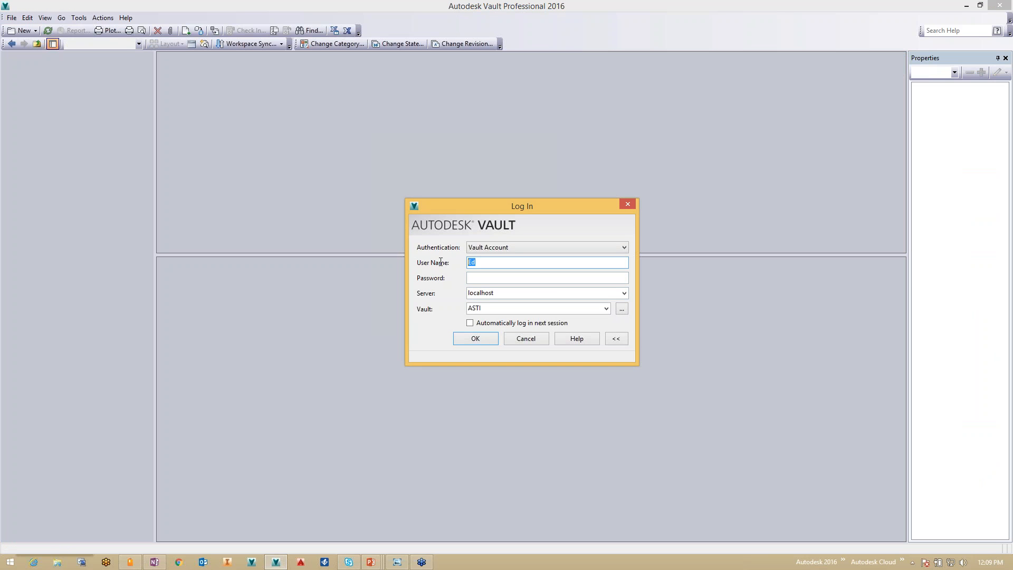
type("Mike")
left_click(483, 337)
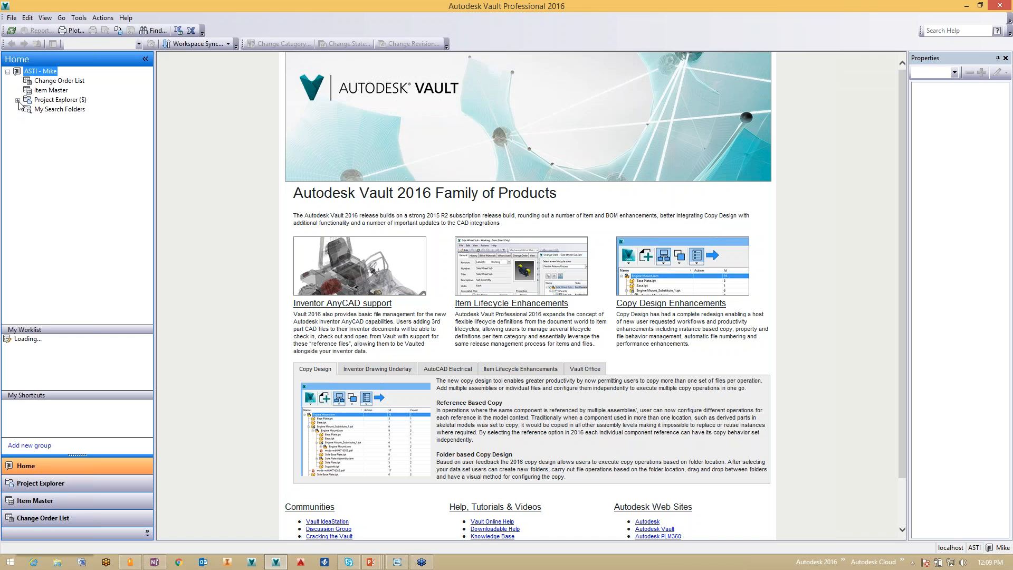
- Open the parts folder under Designs and examine the state and history of 100-102.ipt for this account
left_click(18, 100)
left_click(28, 128)
left_click(61, 158)
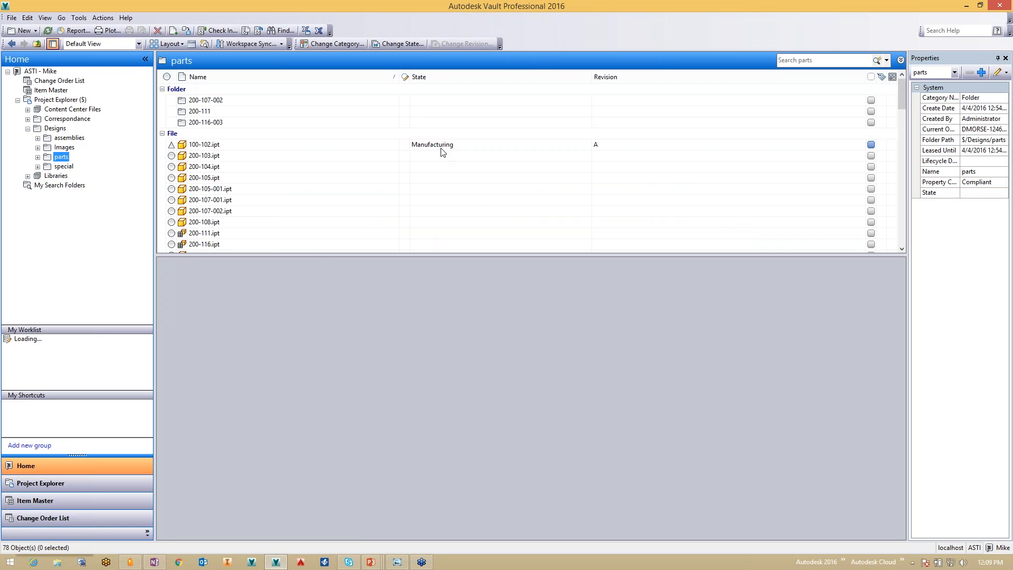
left_click(264, 145)
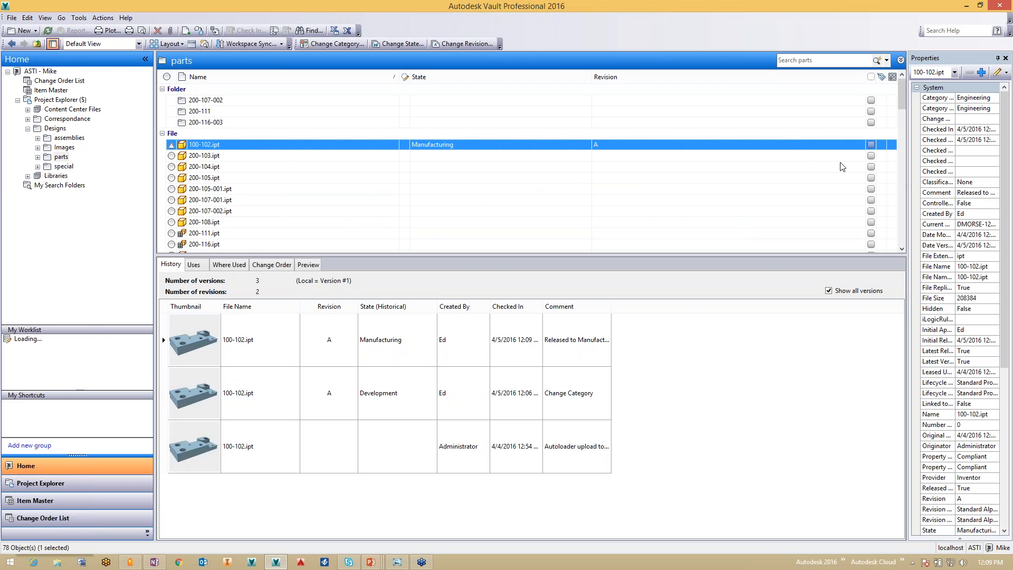
mouse_move(902, 96)
left_mouse_down()
mouse_move(906, 231)
mouse_move(910, 89)
left_mouse_up()
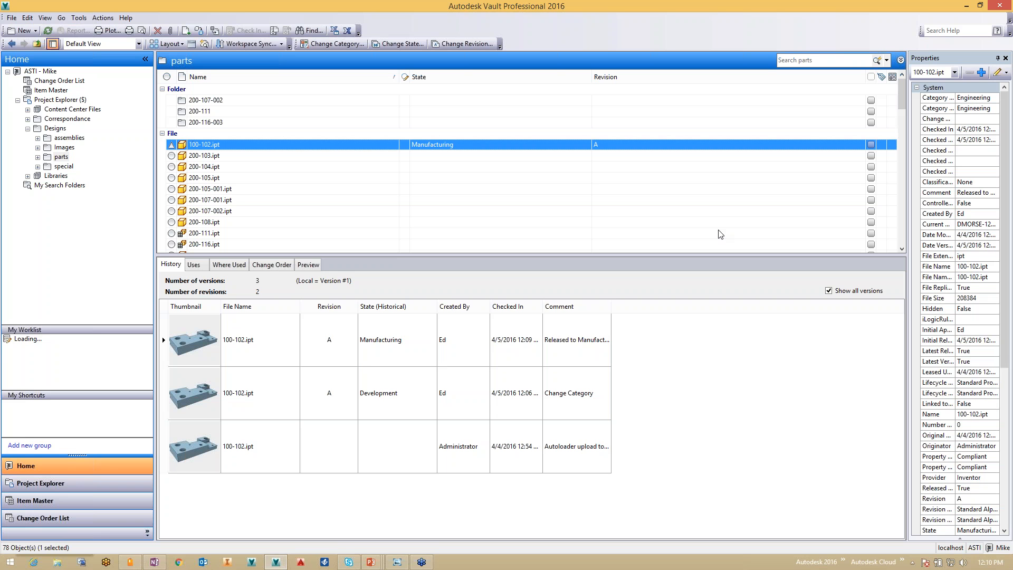
- Check which lifecycle states this account can choose for 100-102.ipt, leaving the state change cancelled
right_click(447, 151)
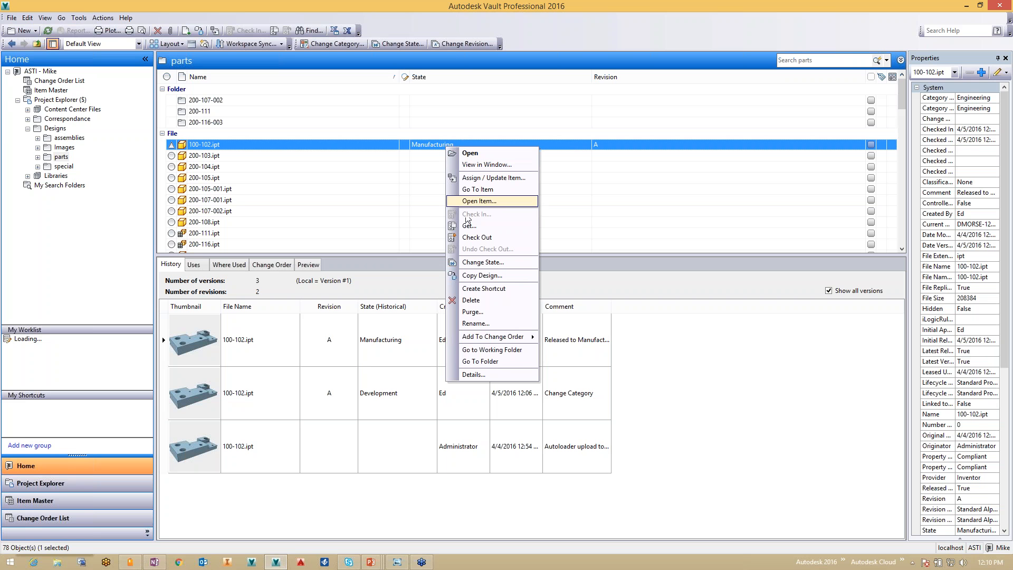
left_click(478, 262)
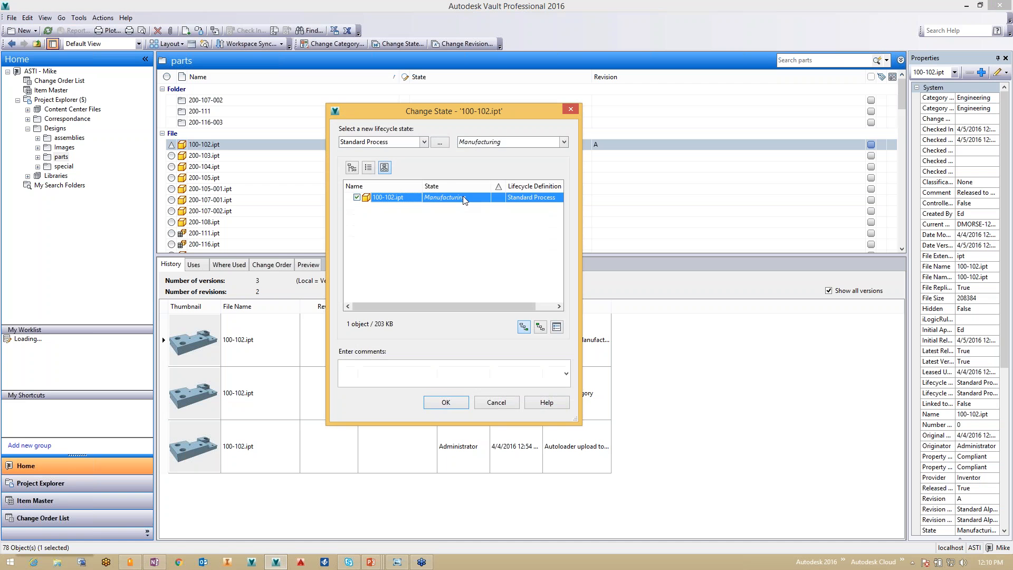
left_click(564, 142)
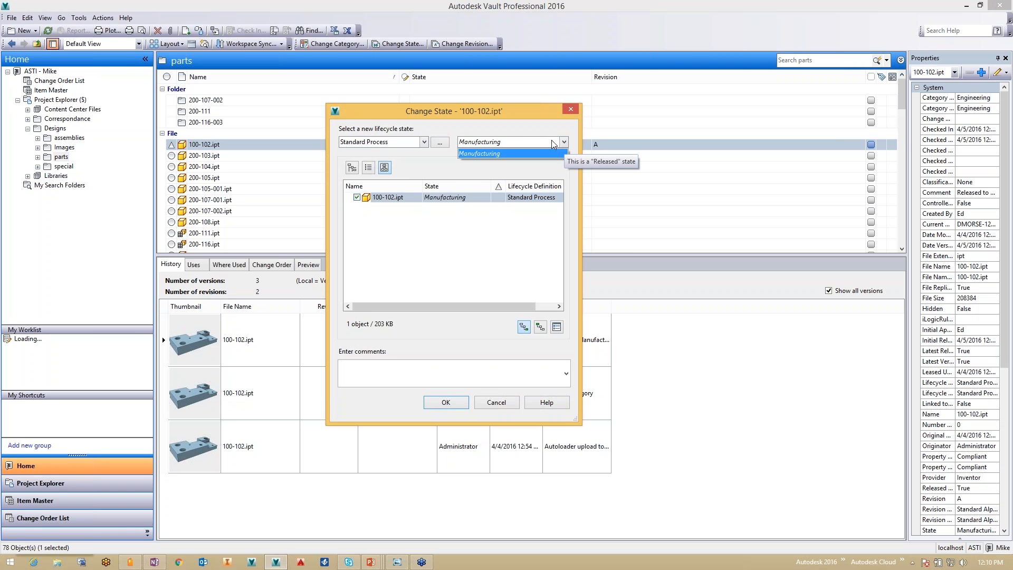
left_click(552, 141)
left_click(498, 403)
- Log the third test user out and log back in to the ASTI vault as the first test user
left_click(11, 17)
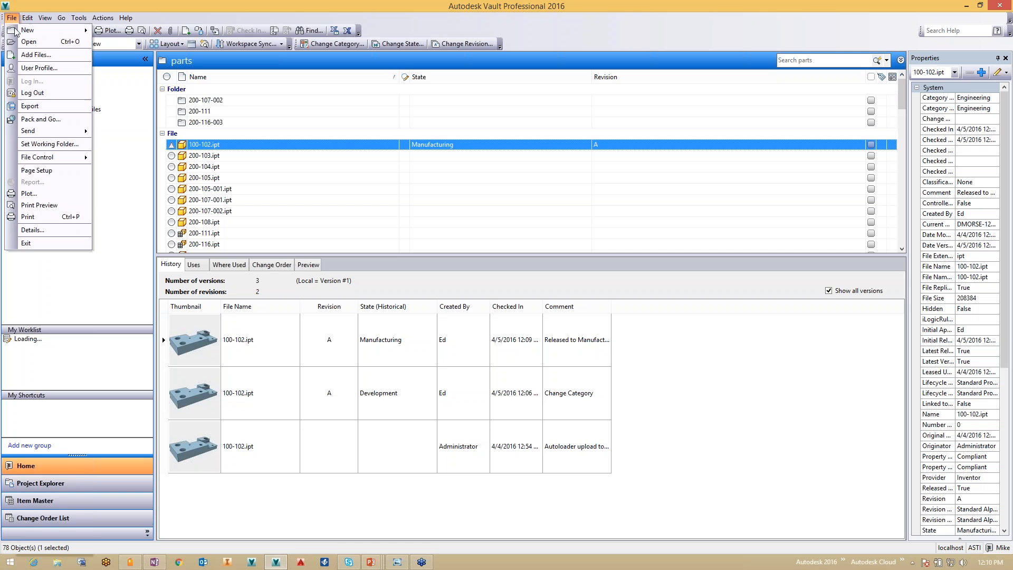
left_click(32, 93)
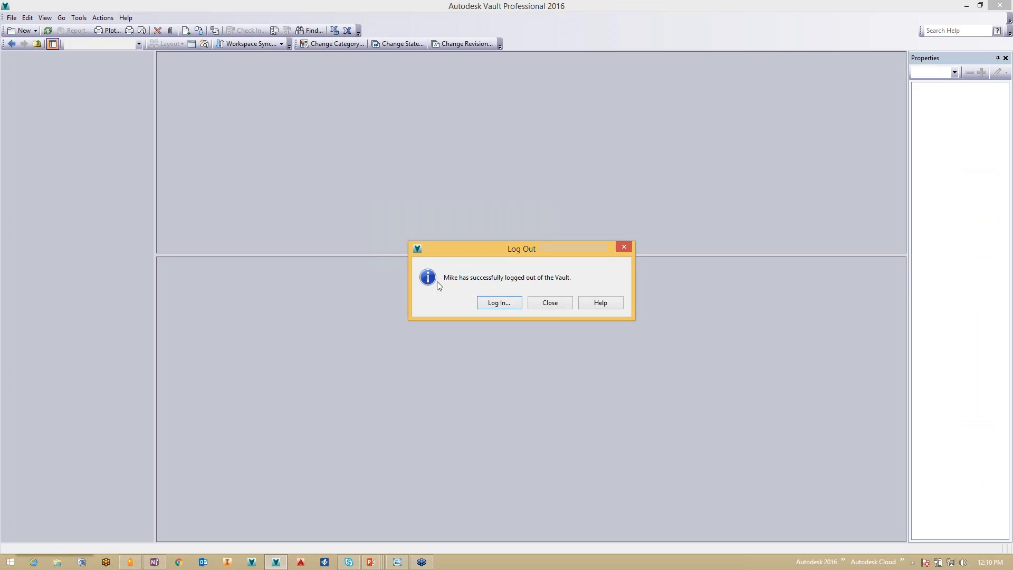
left_click(499, 302)
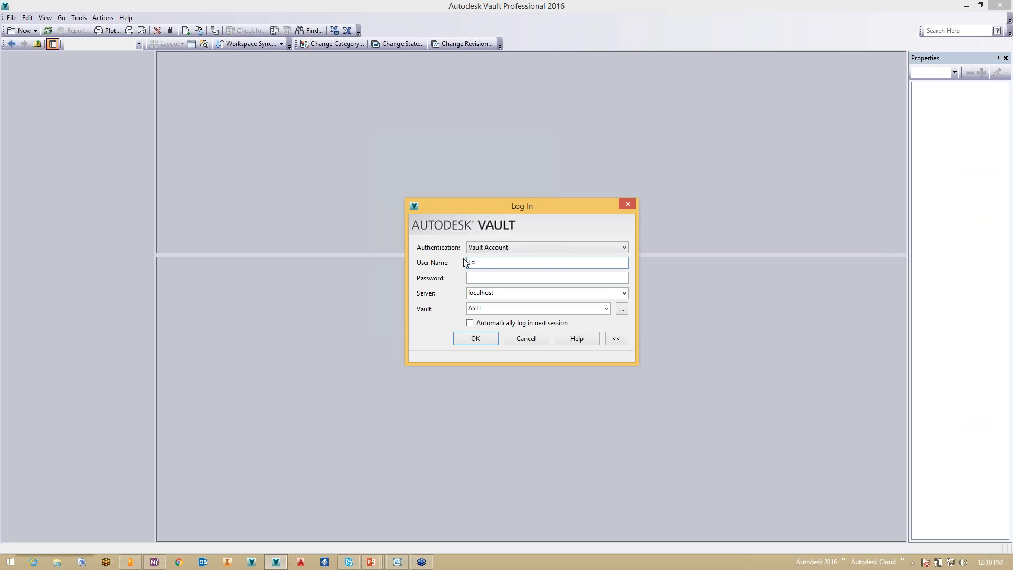
left_click(479, 340)
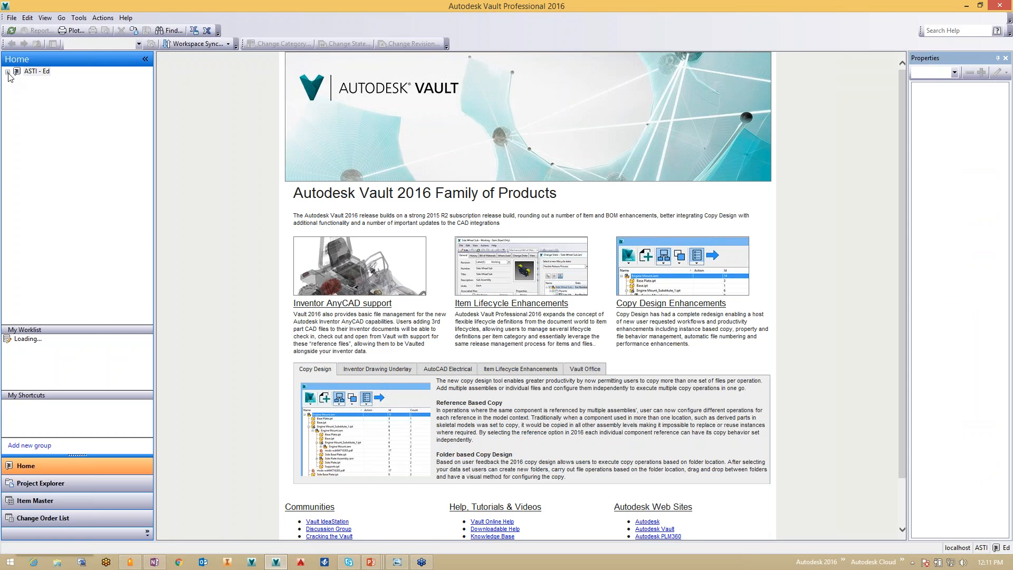
- Open the parts folder under Designs and check the states of 100-102.ipt and 200-101.ipt
left_click(7, 72)
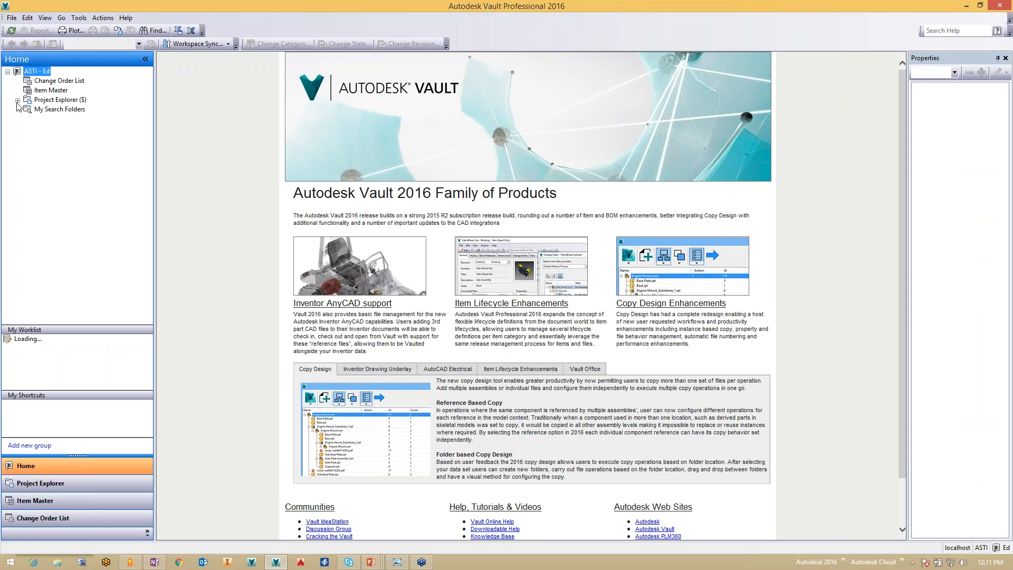
left_click(17, 100)
left_click(27, 128)
left_click(61, 157)
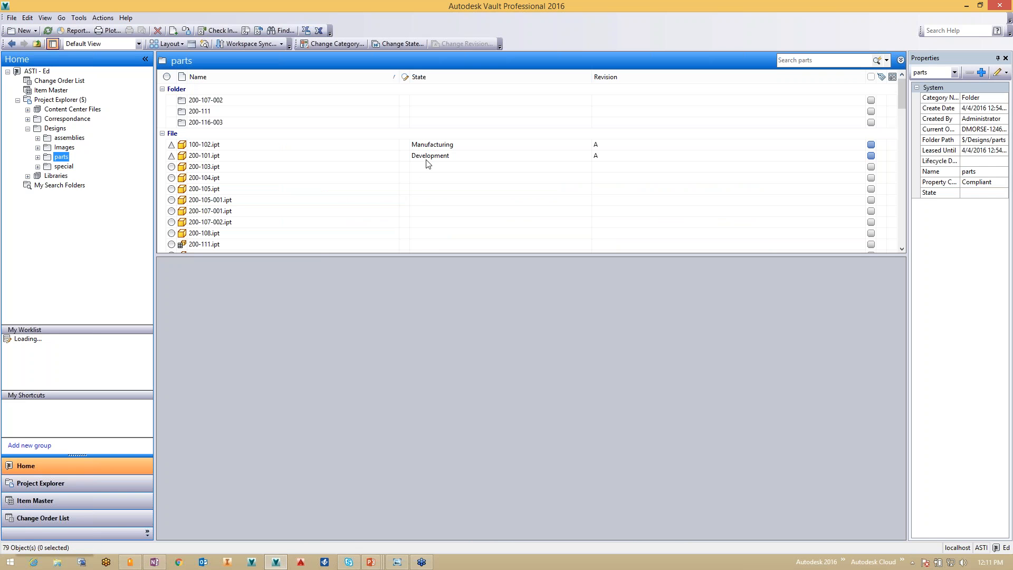
- Change the lifecycle state of 100-102.ipt to Development without a comment, and turn off showing all versions in its history
left_click(417, 144)
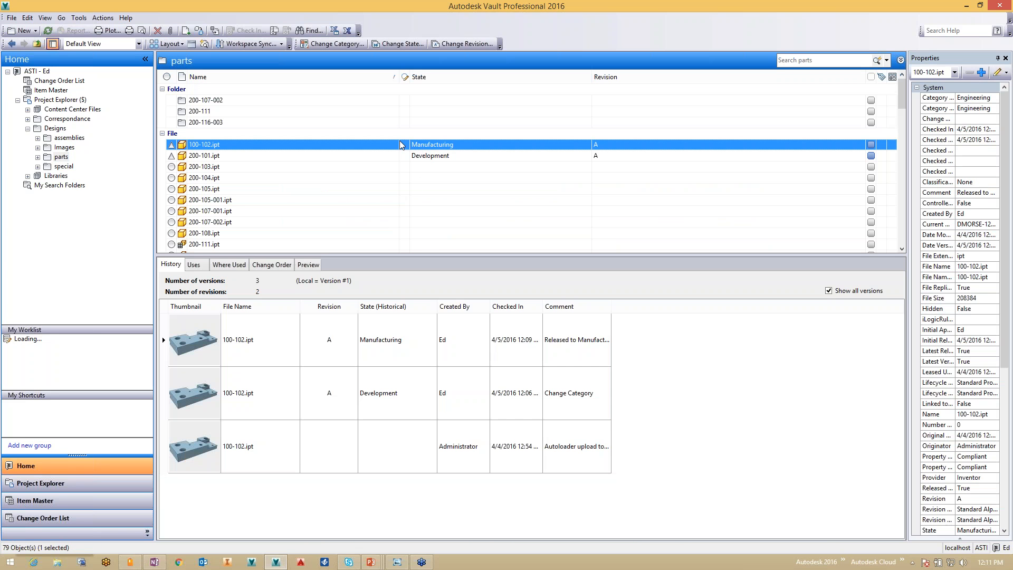
left_click(416, 46)
left_click(510, 143)
left_click(478, 153)
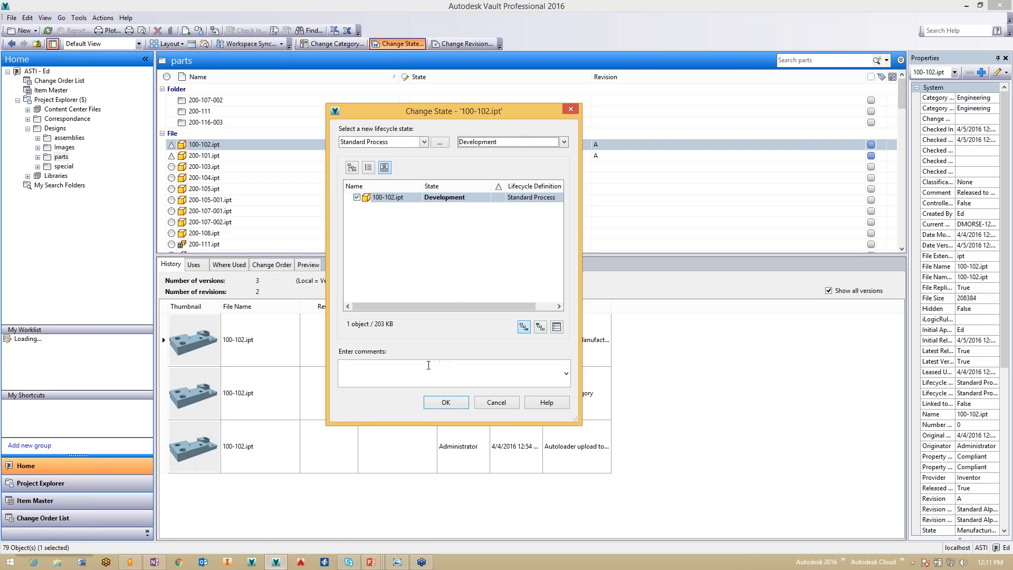
left_click(458, 401)
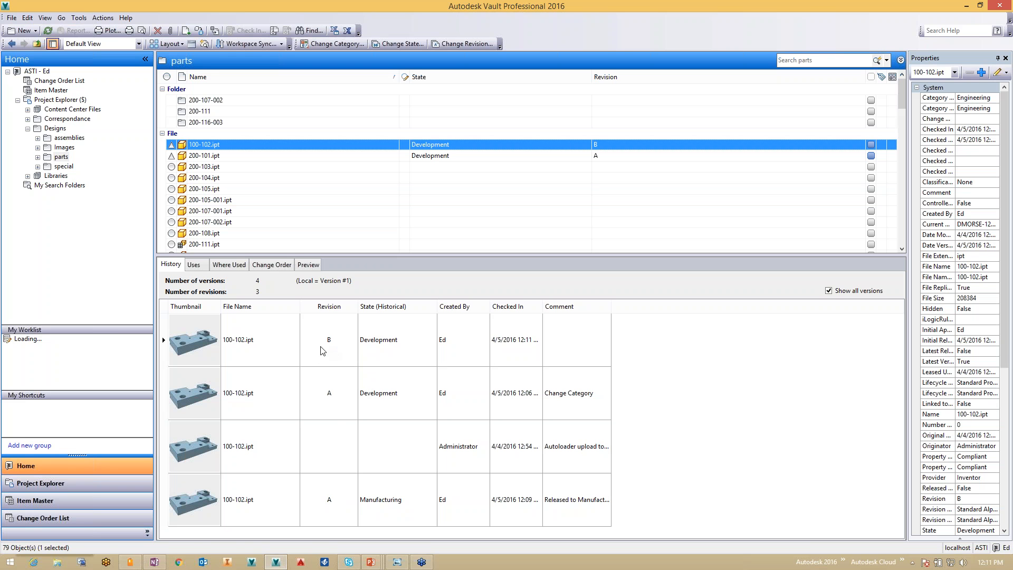
left_click(829, 291)
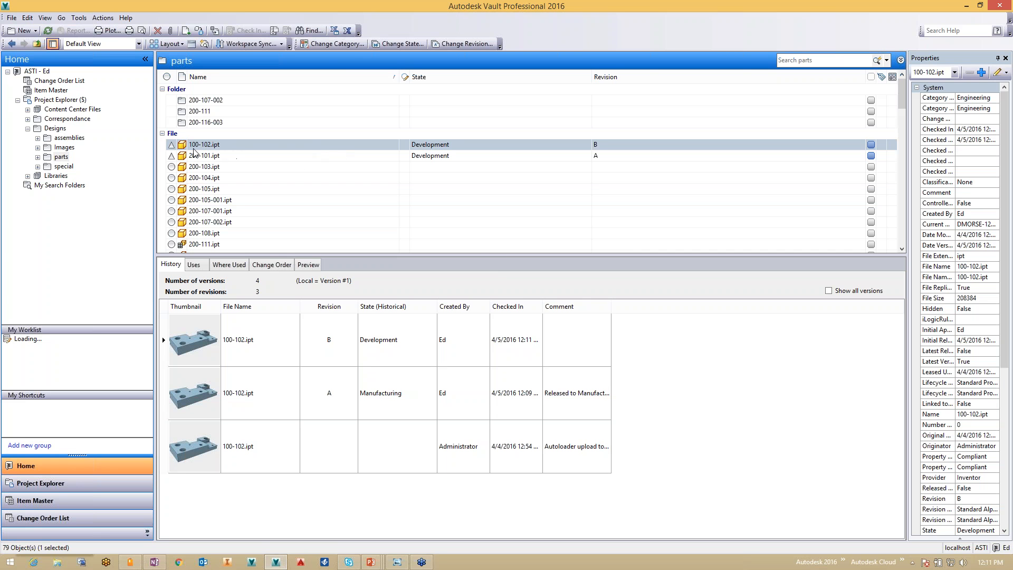
- Log the first test user out and log in to the ASTI vault as a different test user
left_click(13, 22)
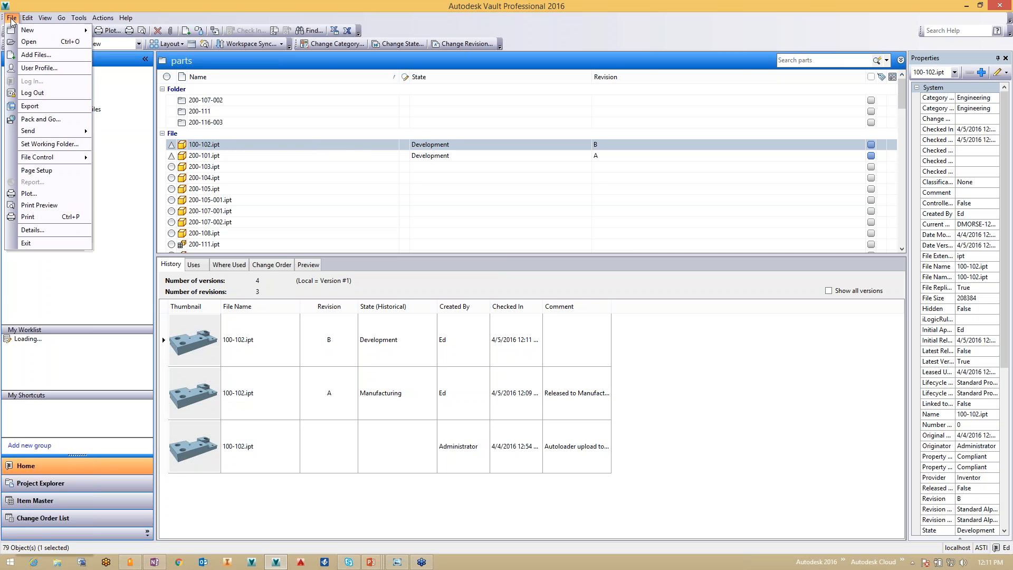
left_click(52, 95)
left_click(465, 303)
left_click_drag(503, 262, 461, 262)
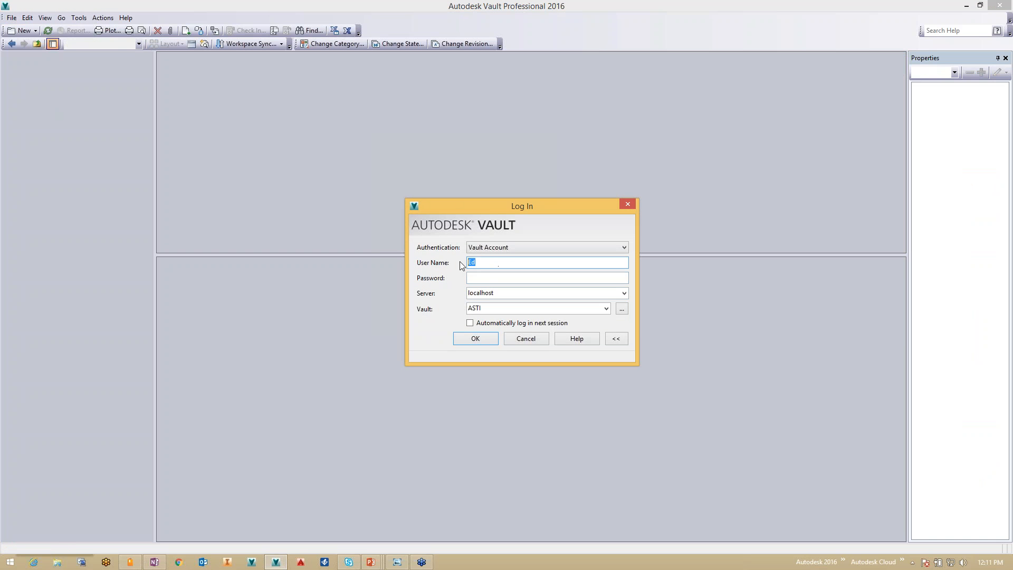
type("Sally")
left_click(470, 337)
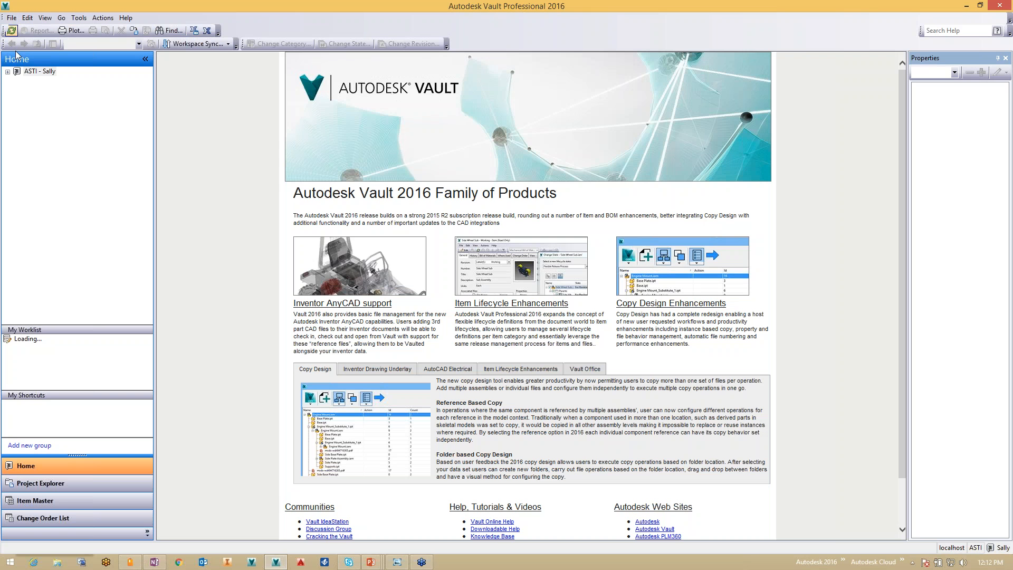
- Open the parts folder under Designs and check whether this account can see 100-102.ipt and 200-101.ipt
left_click(7, 72)
left_click(17, 101)
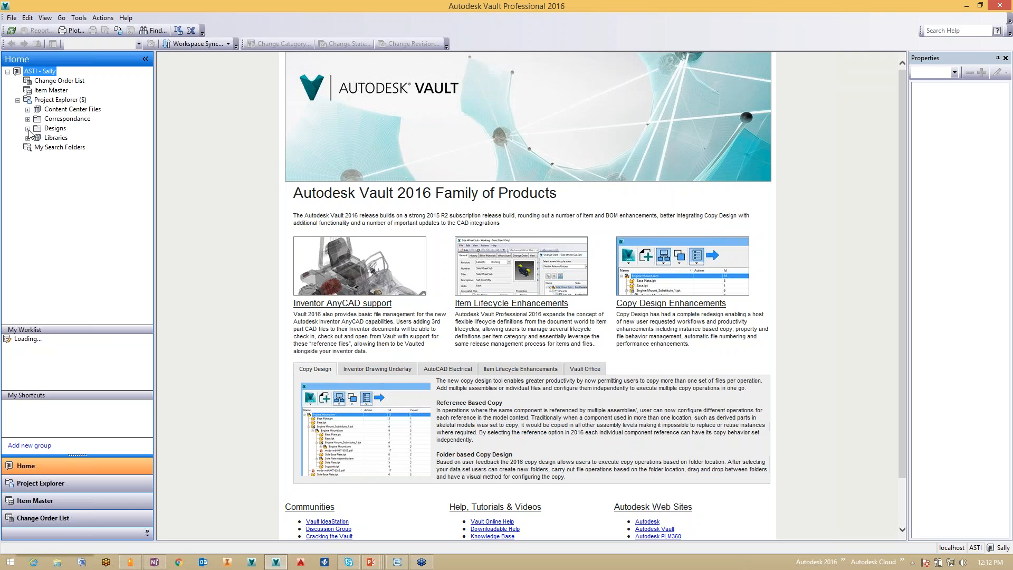
left_click(27, 128)
left_click(62, 157)
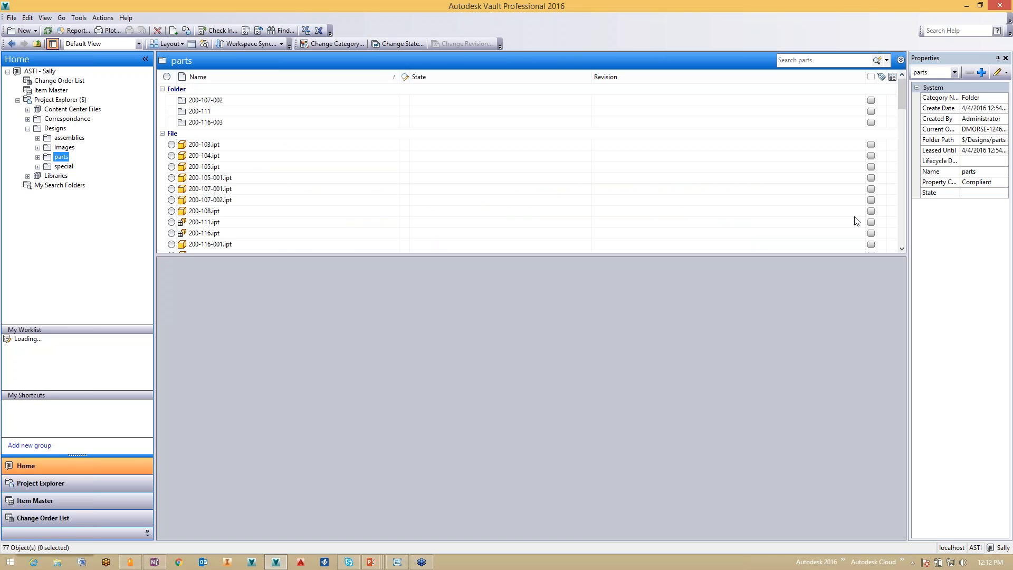
mouse_move(901, 105)
left_mouse_down()
mouse_move(903, 207)
mouse_move(900, 103)
left_mouse_up()
- Log this test user out and log back in to the ASTI vault as the first test user
left_click(11, 17)
left_click(32, 81)
left_click(499, 303)
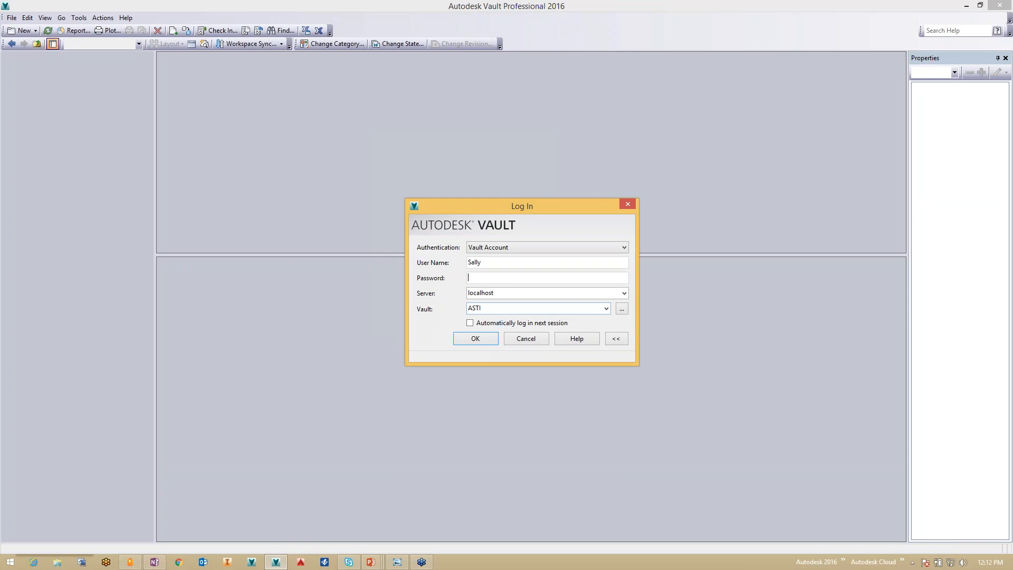
left_click_drag(488, 262, 451, 262)
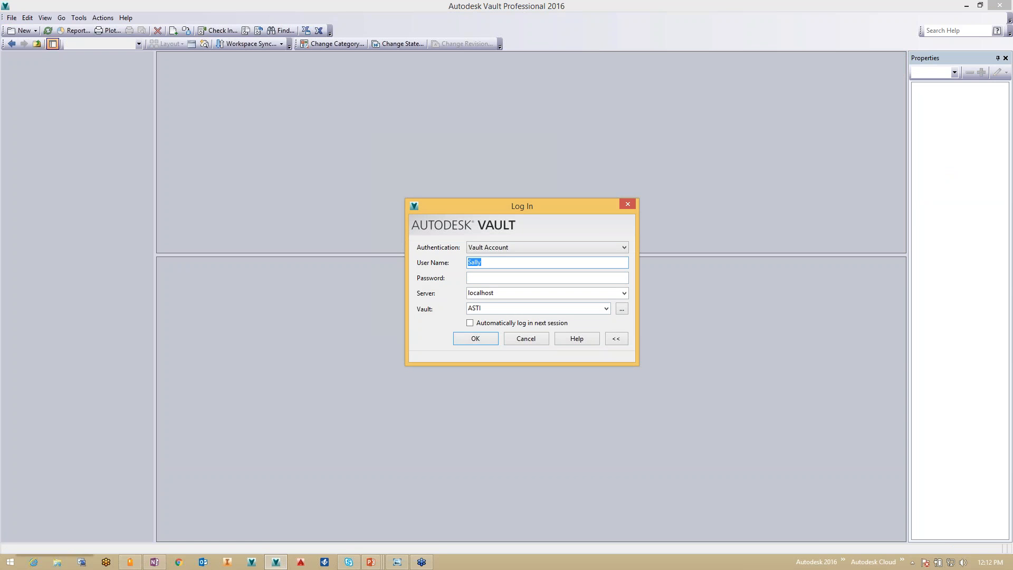
type("Ed")
key("Return")
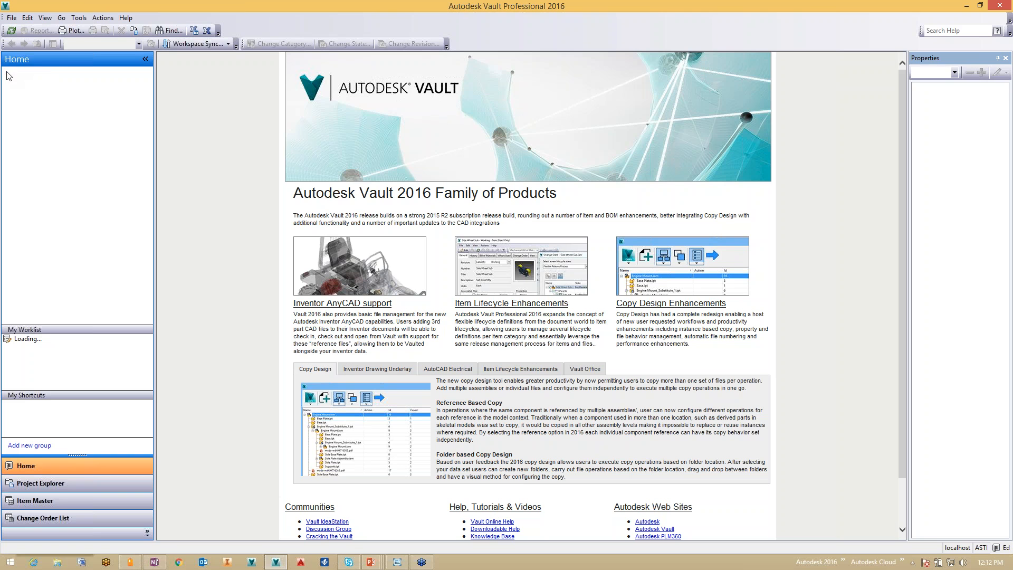
- Reopen the parts folder under Designs as the first test user and check which files and states are listed
left_click(18, 99)
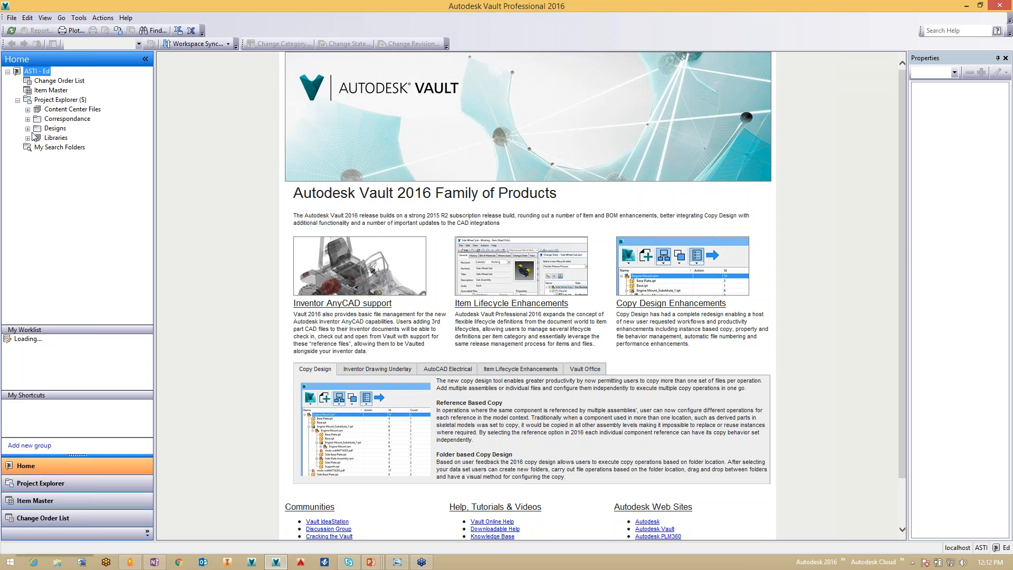
left_click(27, 128)
left_click(61, 157)
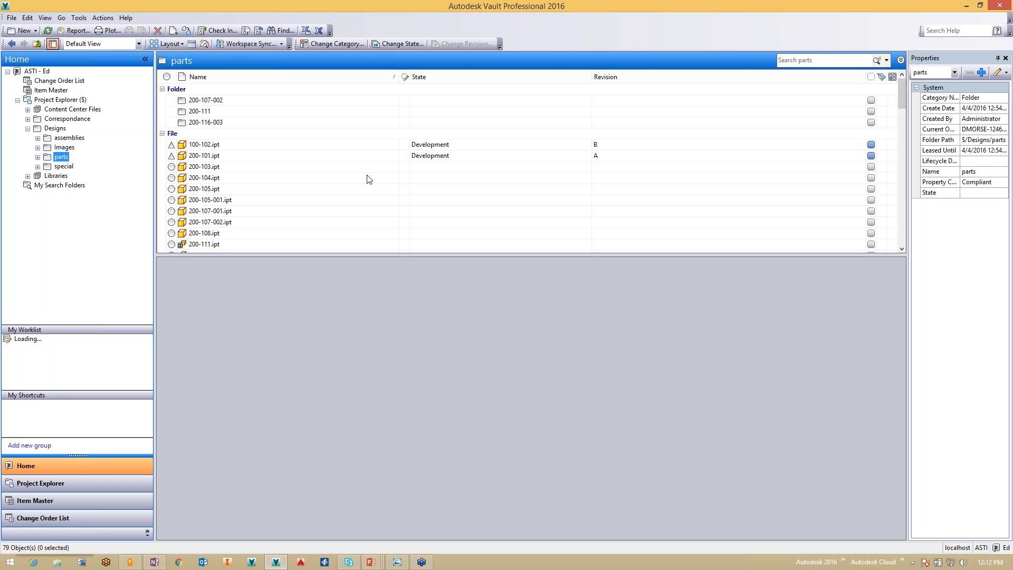
- Change the category of AR200-Side.jpg and AR200Top.jpg in the Images folder to Office, and view the history of AR200Top.jpg
left_click(64, 147)
left_click(209, 100)
left_click(216, 112, "shift")
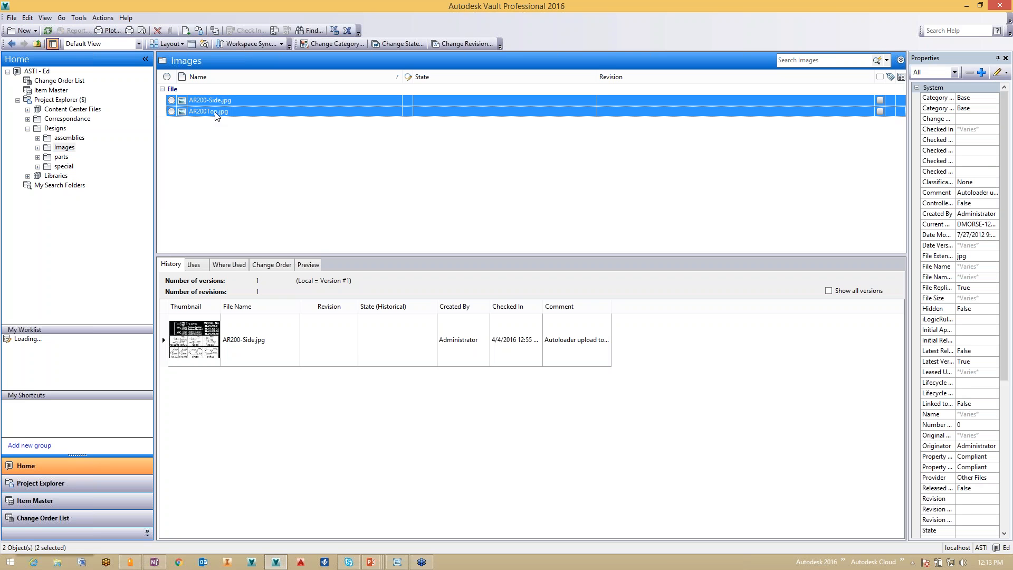
right_click(339, 104)
left_click(354, 47)
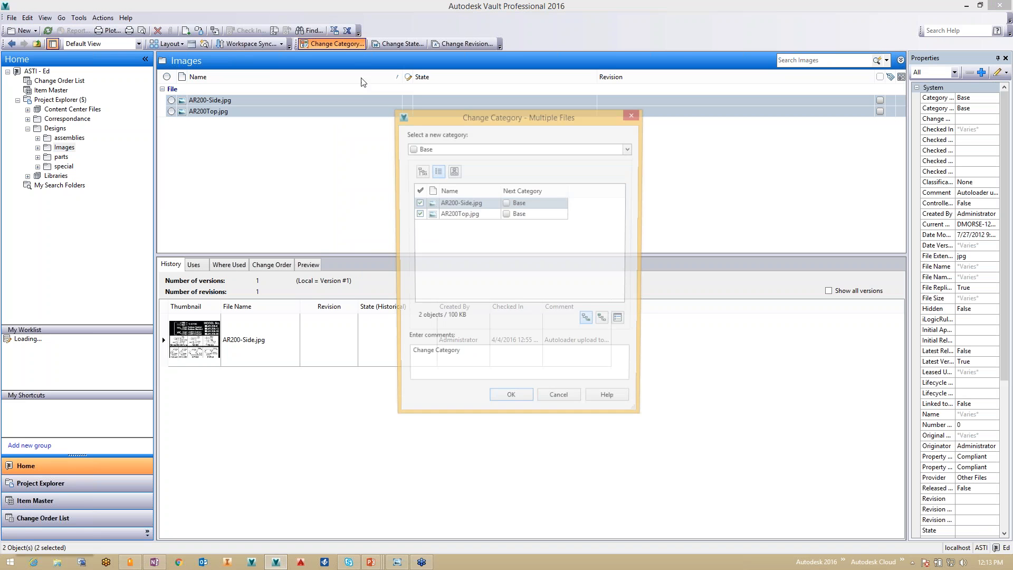
left_click(523, 148)
left_click(477, 180)
left_click(511, 402)
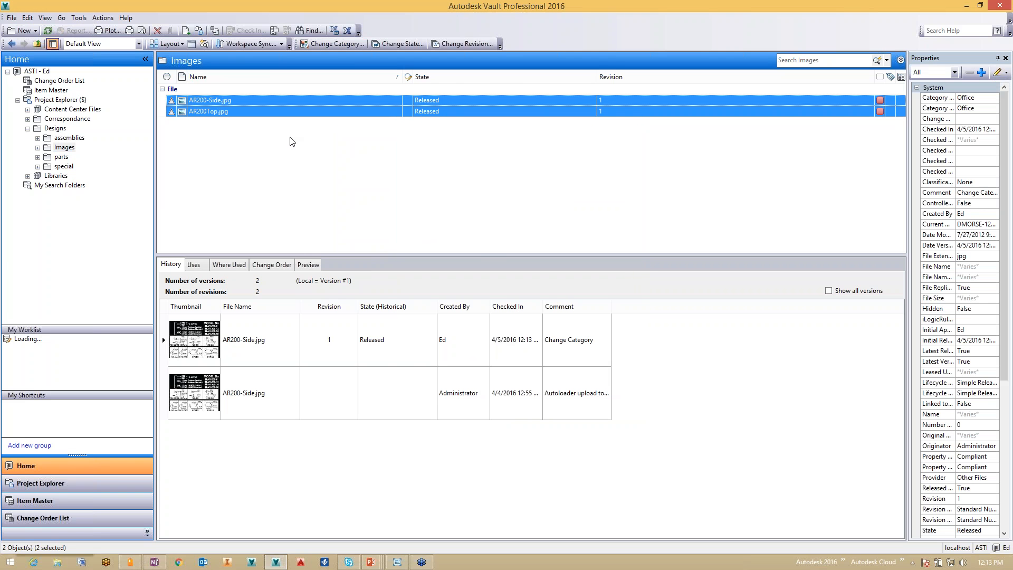
left_click(384, 112)
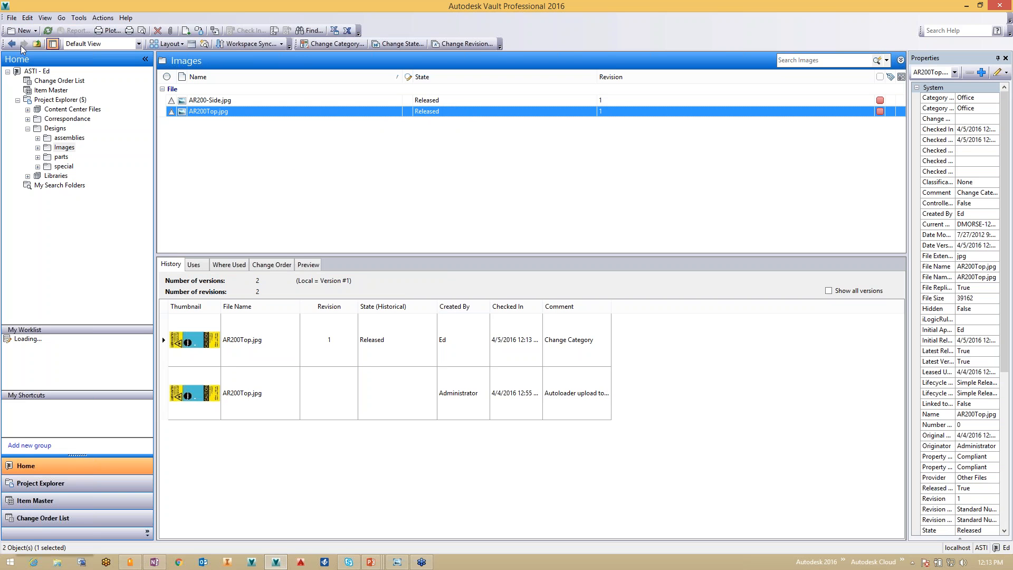
- Log out of the first test user's session and return to the ASTI vault with the other test account
left_click(11, 18)
left_click(32, 93)
left_click(499, 302)
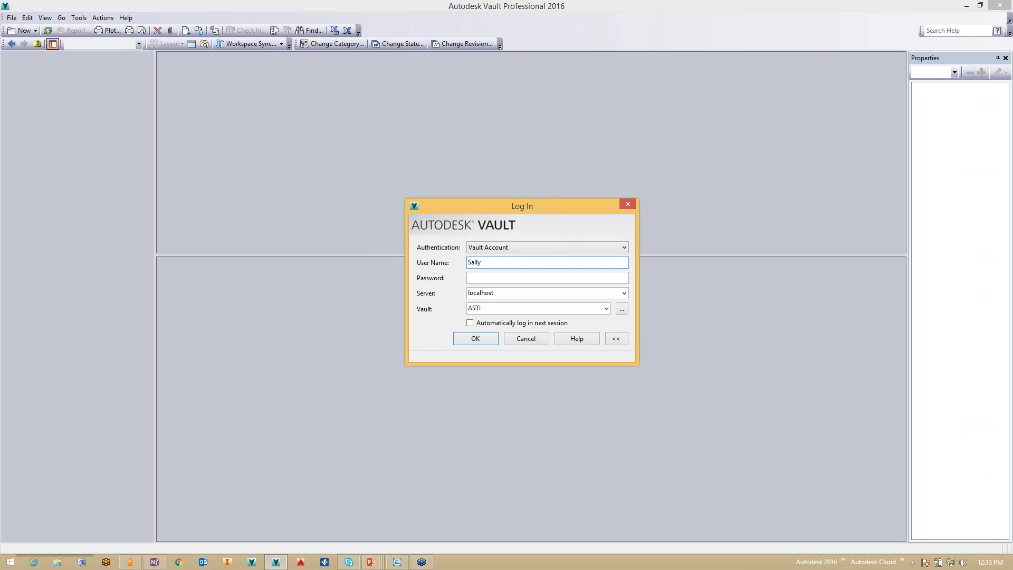
type("Sally")
left_click(488, 342)
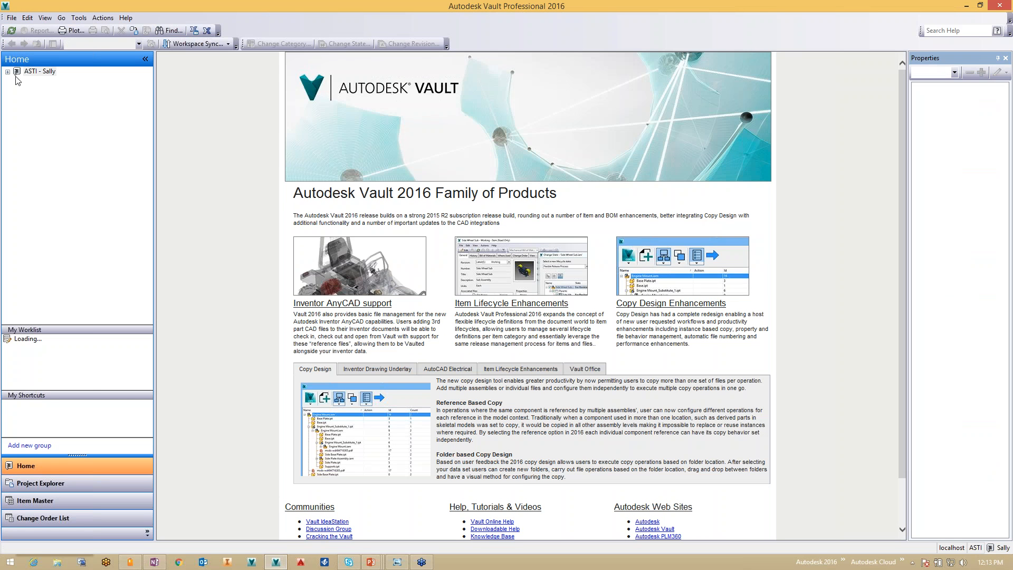
- Open the Images folder under Designs and check the visibility, state and category of the two image files
left_click(7, 72)
left_click(18, 100)
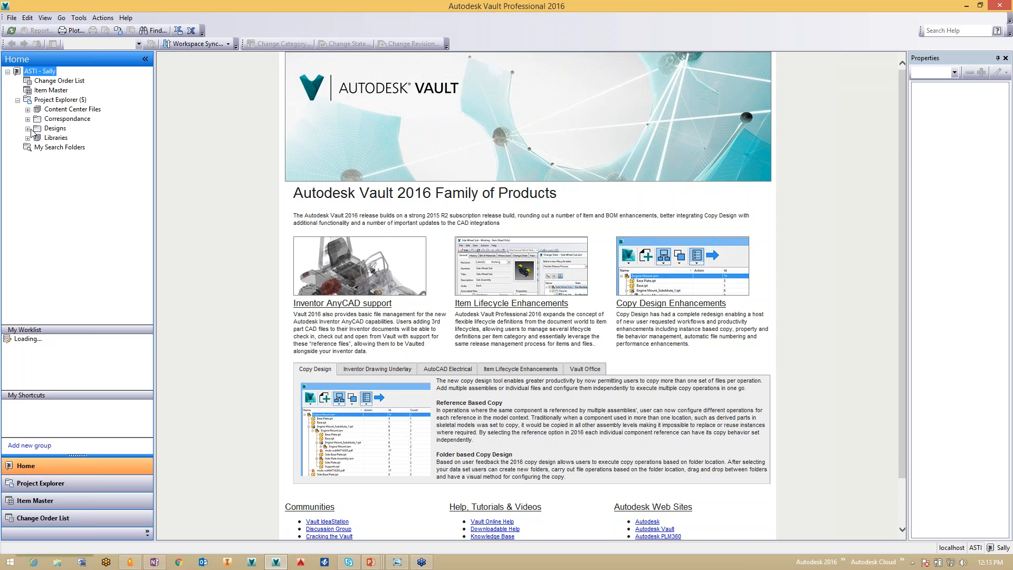
left_click(53, 128)
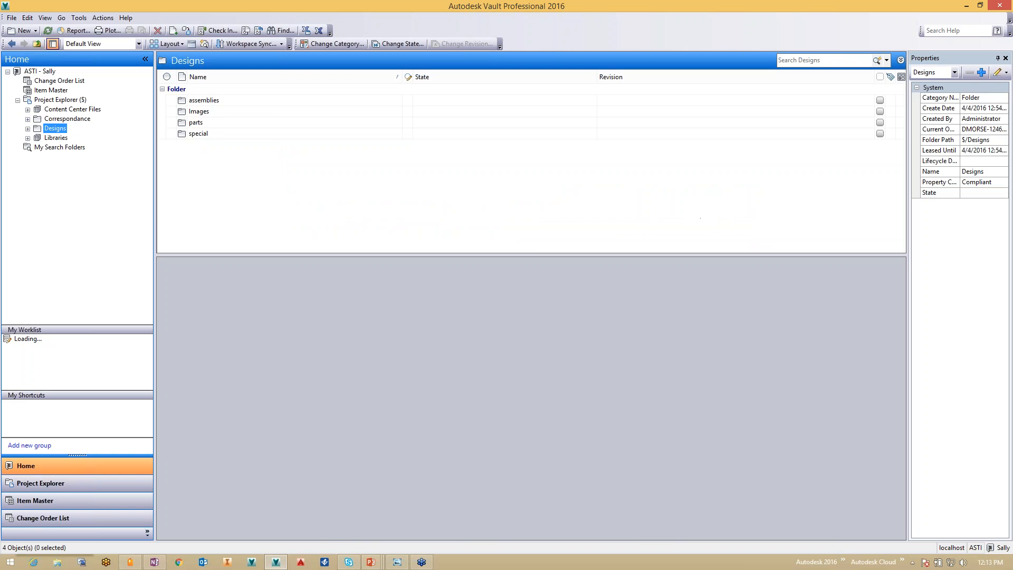
left_click(28, 128)
left_click(63, 147)
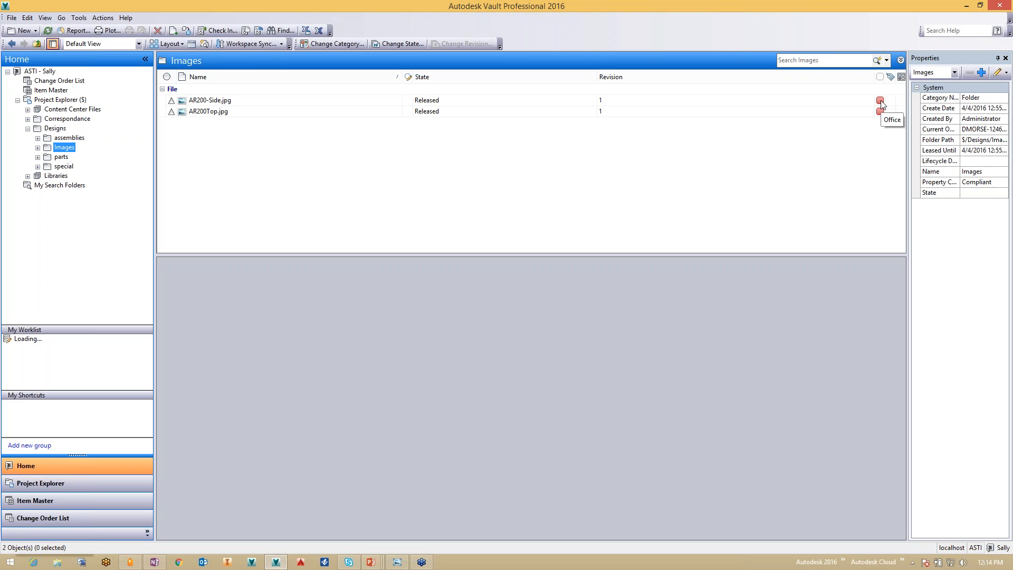
- Examine the lifecycle states of the Simple Release Process definition in the vault's behavior settings, and close the settings
left_click(79, 18)
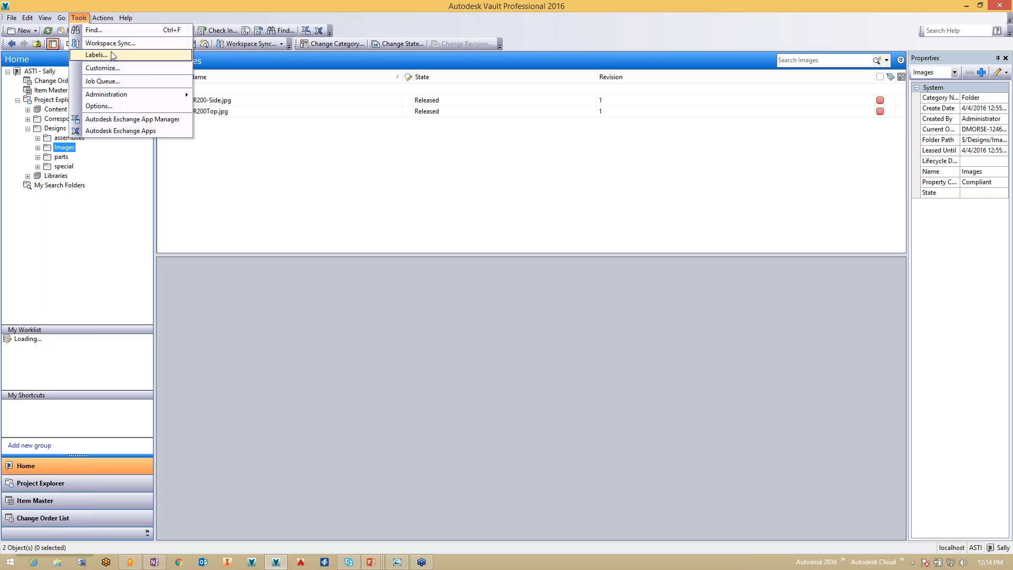
mouse_move(115, 95)
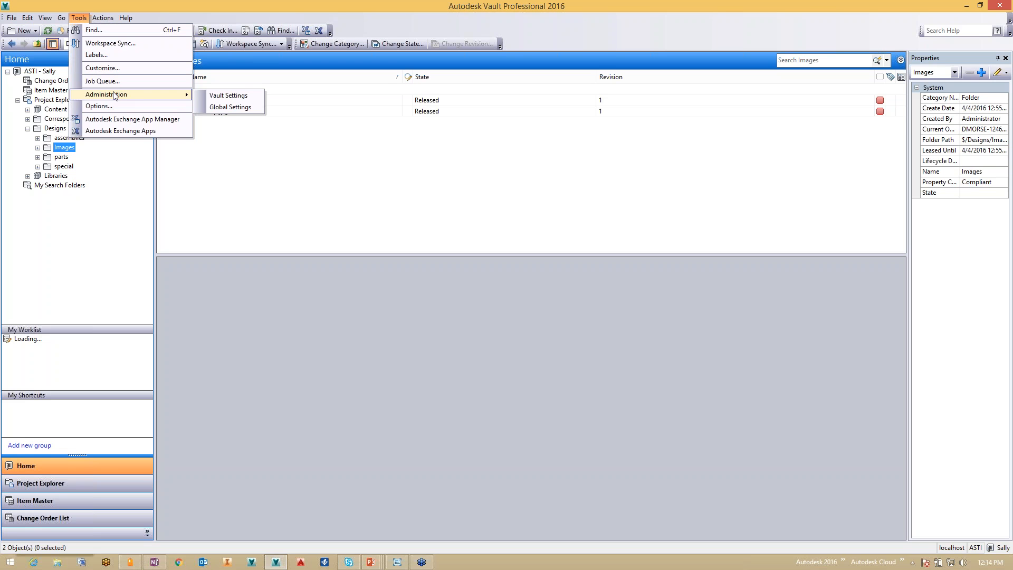
left_click(217, 97)
left_click(459, 121)
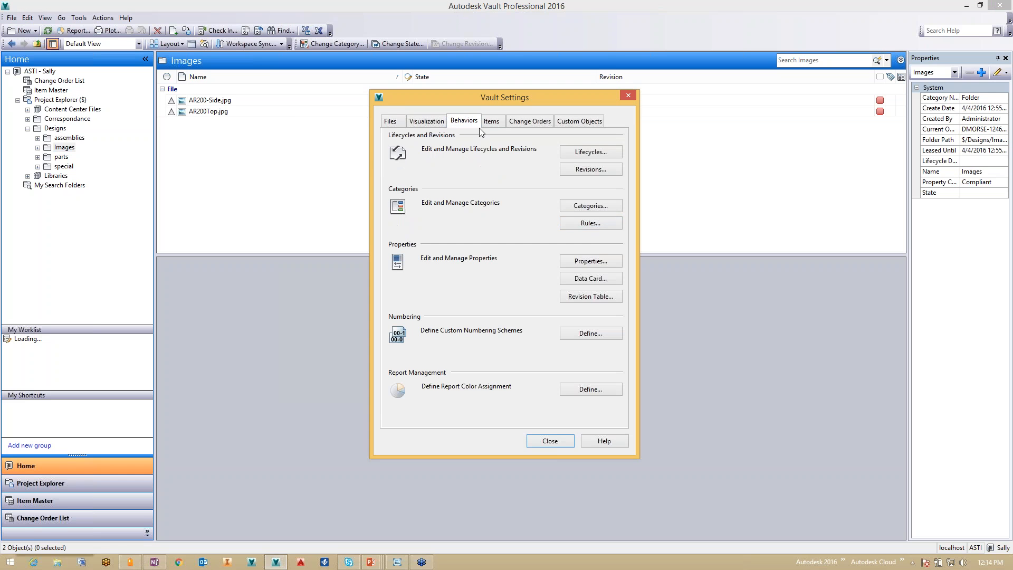
left_click(590, 152)
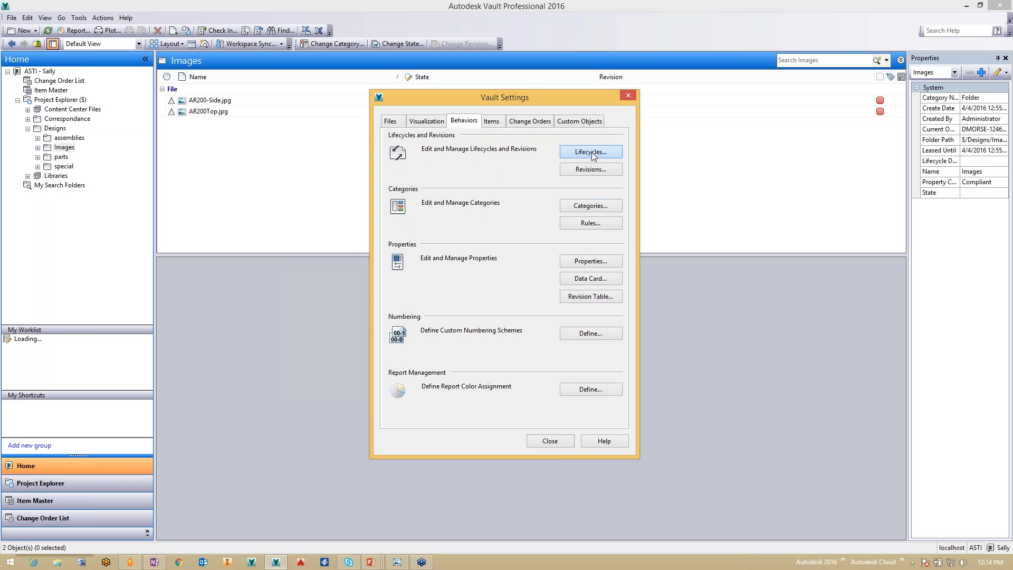
scroll(675, 211, "down", 2)
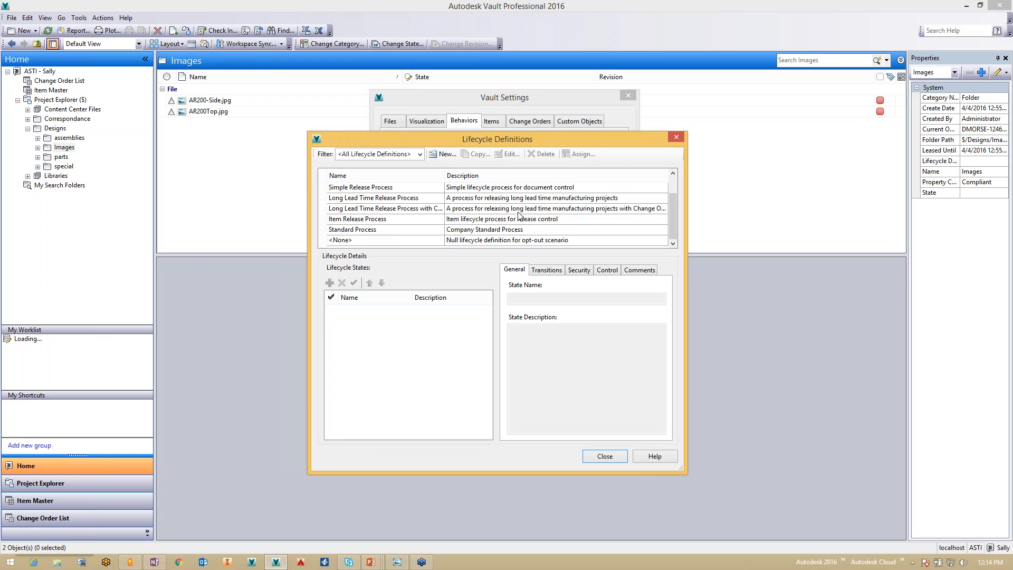
left_click(397, 188)
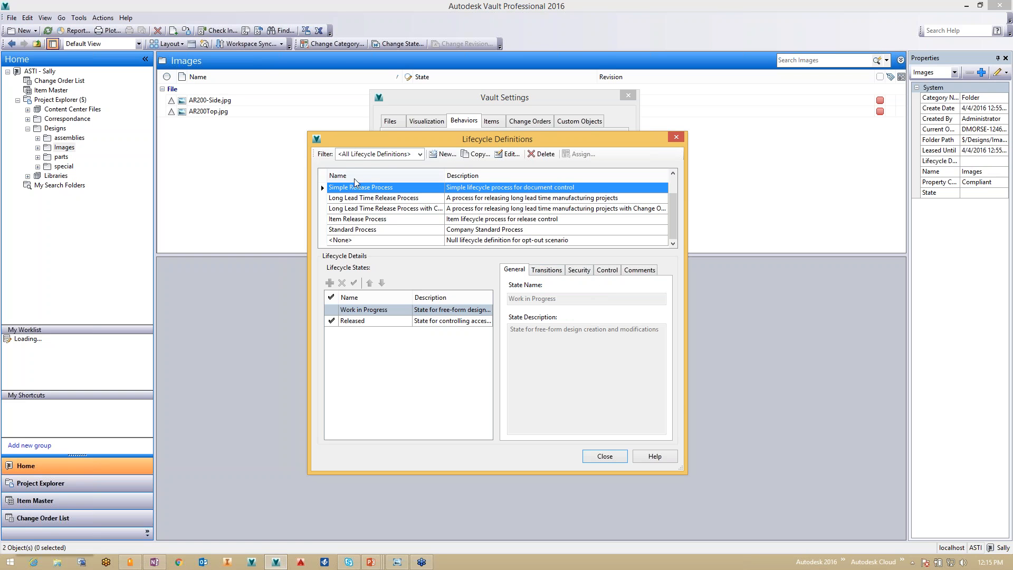
left_click(614, 458)
left_click(552, 441)
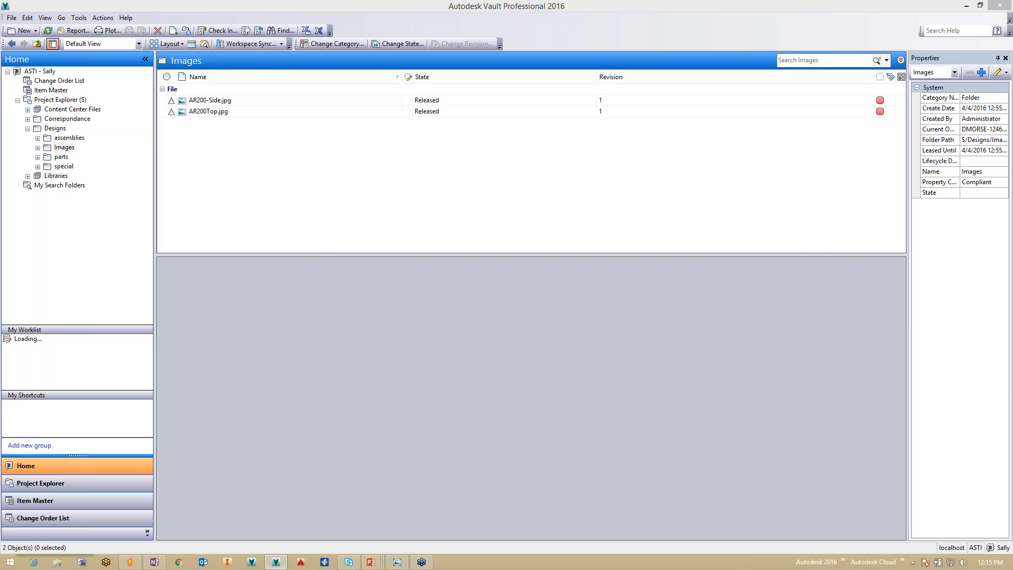
key("alt+Tab")
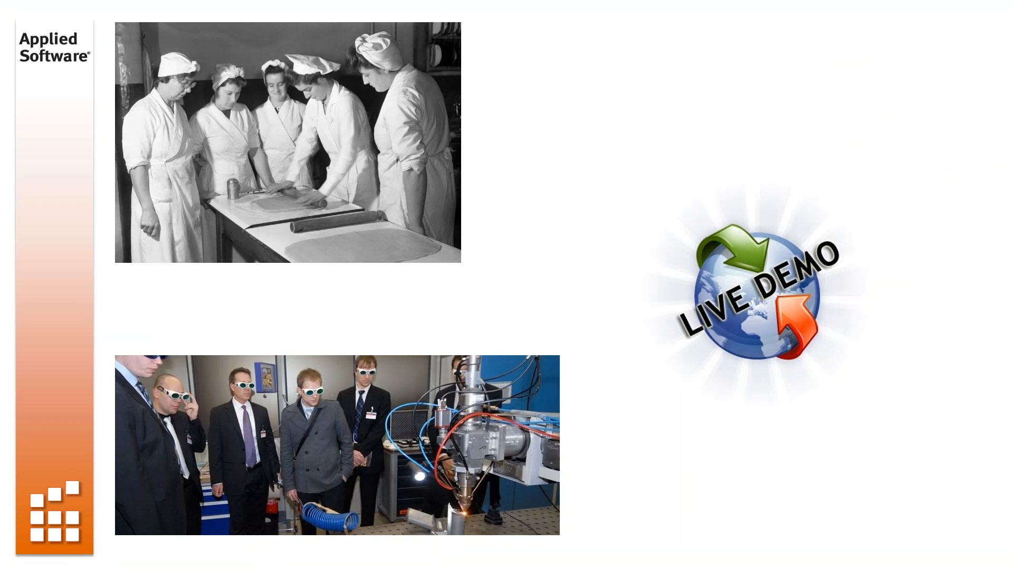
key("Right")
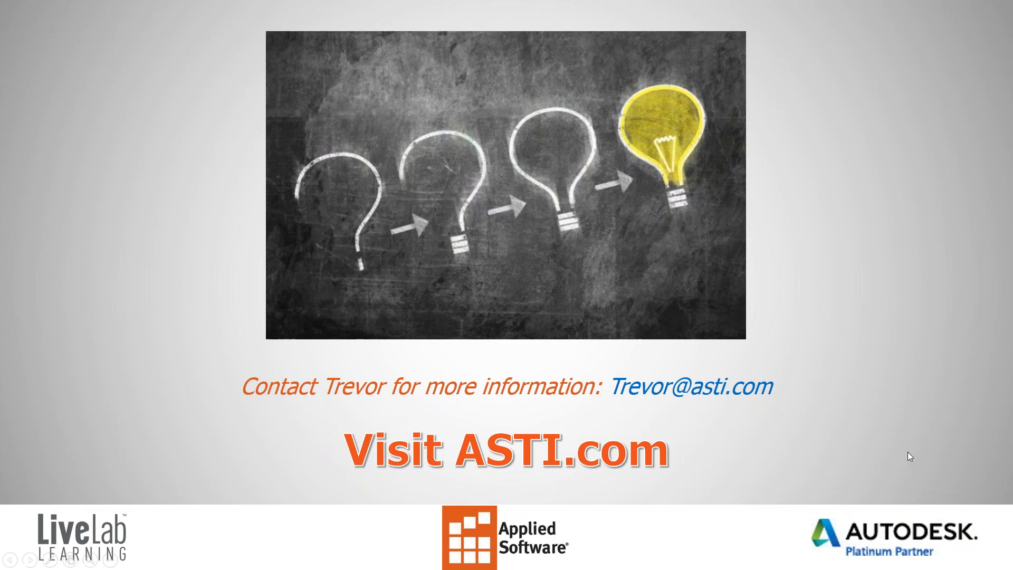
key("alt+Tab")
key("alt+Tab")
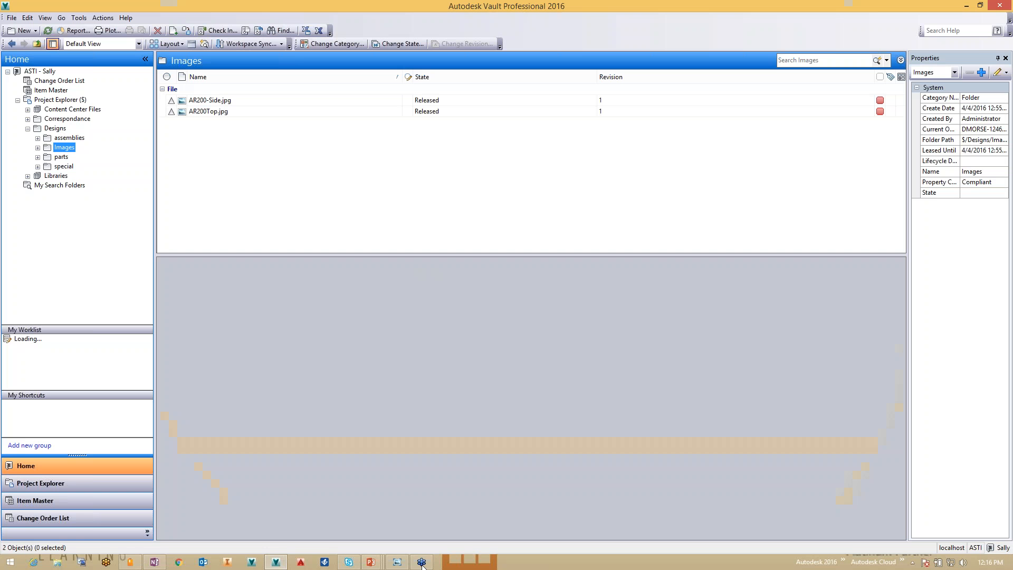
- Switch to Autodesk Inventor and review the list of Autodesk 2016 applications, dismissing it without launching anything
left_click(228, 563)
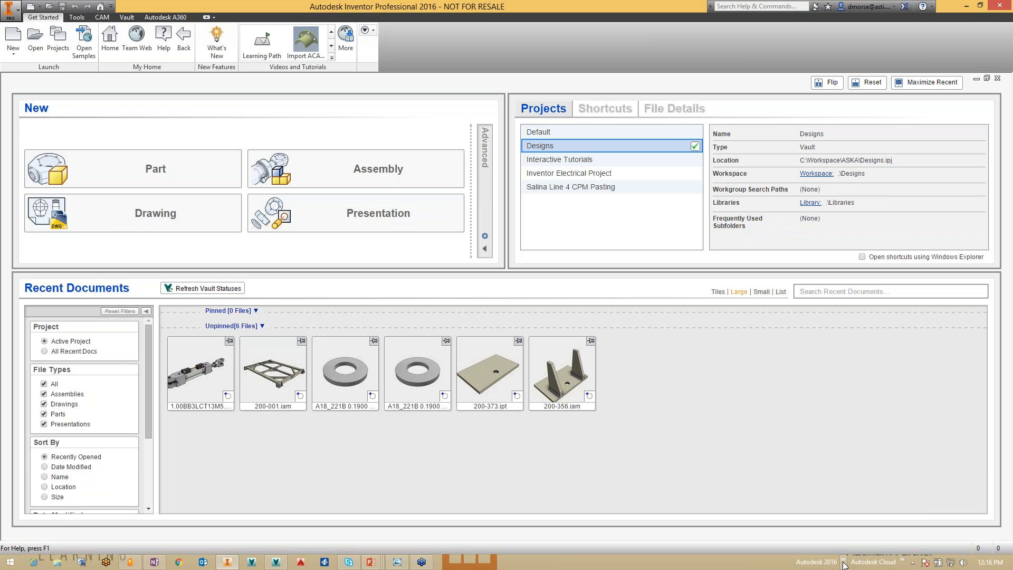
left_click(843, 562)
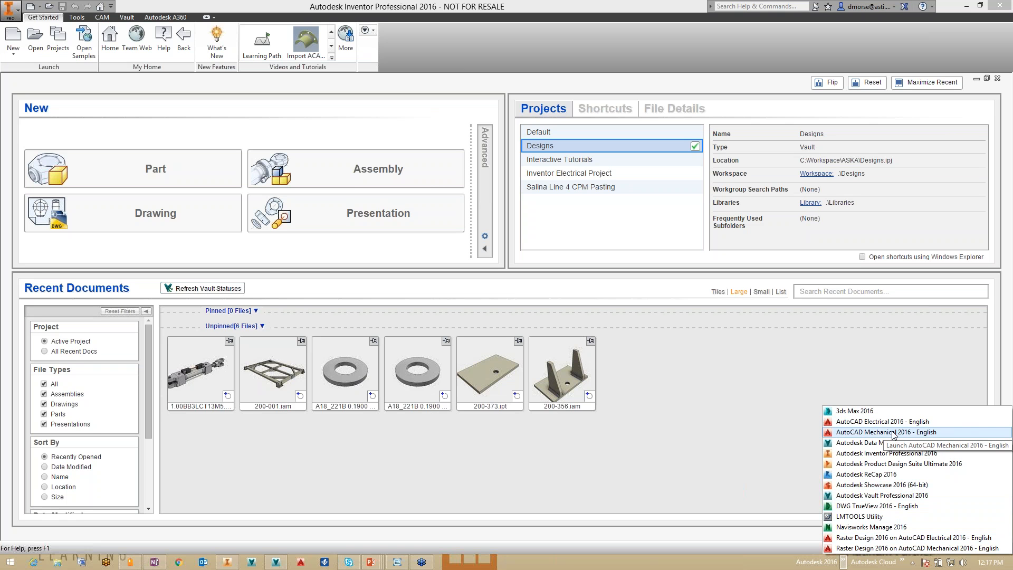
left_click(750, 429)
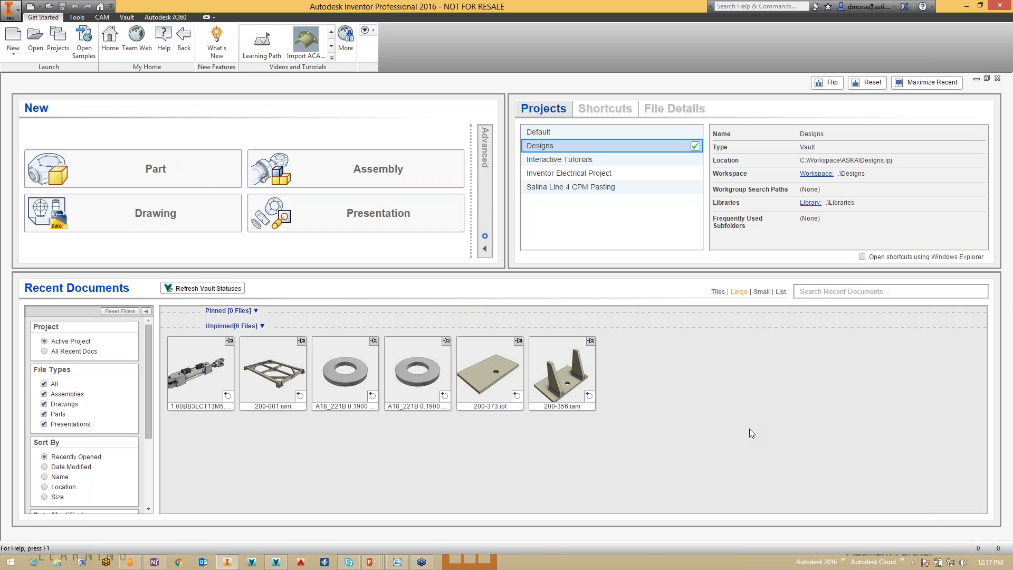
- Try to log in to the ASTI vault on localhost from Inventor with the Administrator vault account
mouse_move(284, 376)
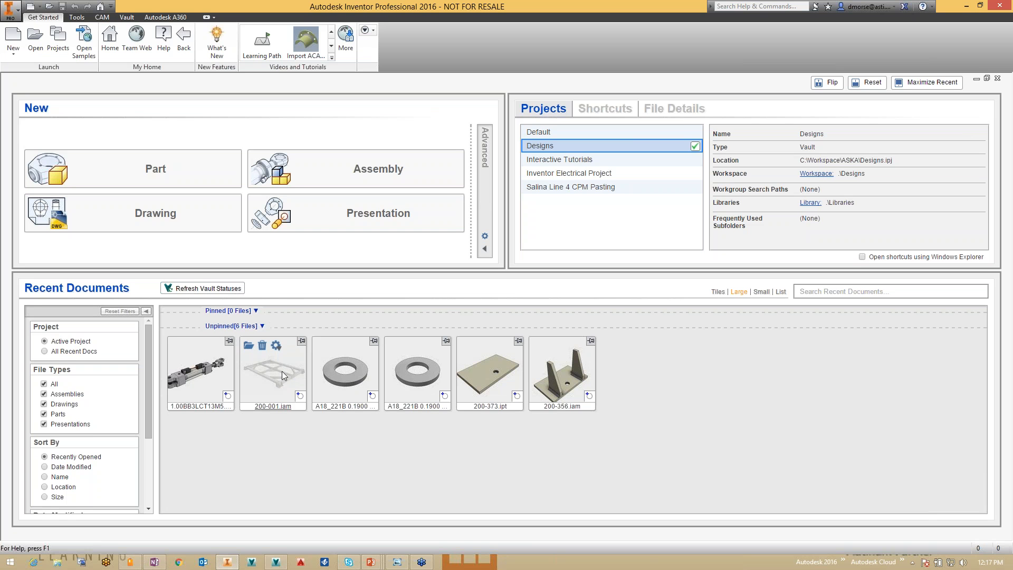
left_click(127, 18)
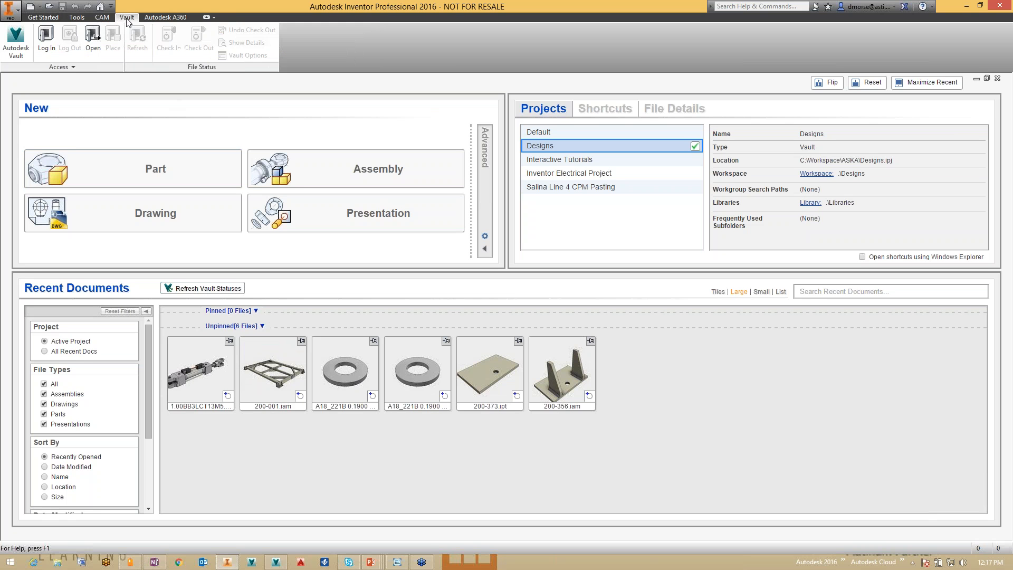
left_click(47, 42)
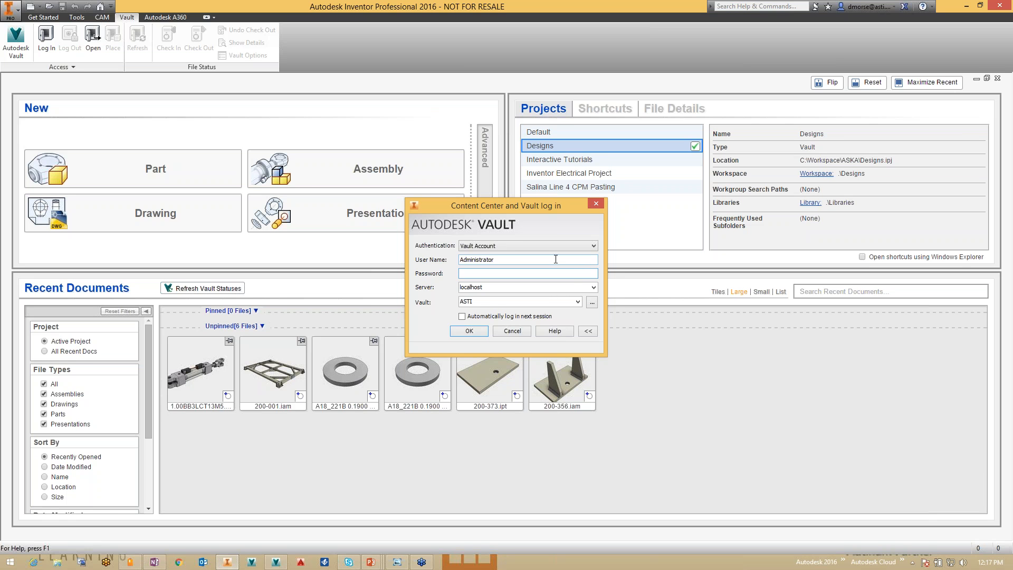
left_click(592, 302)
left_click(518, 310)
left_click(482, 332)
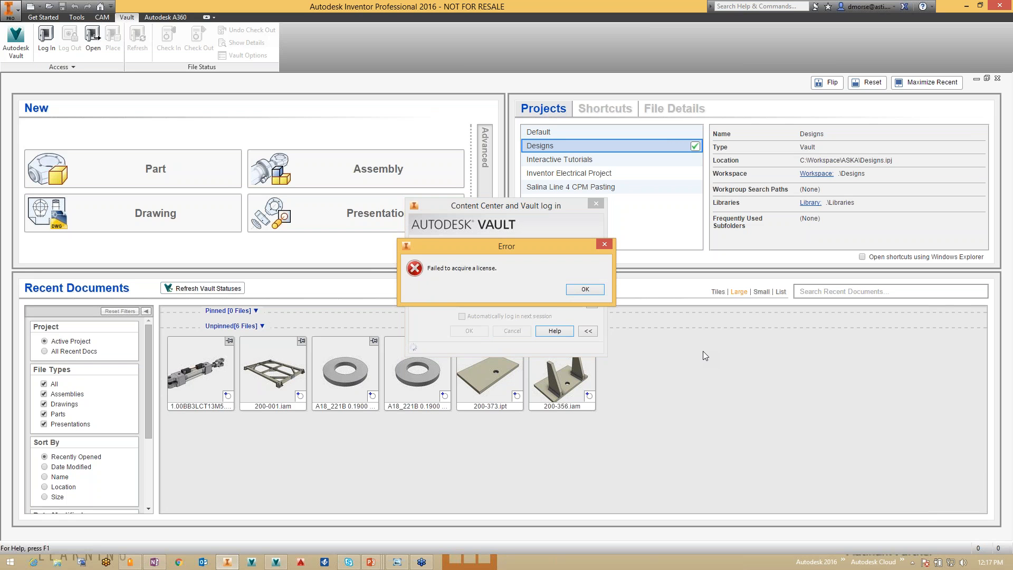
left_click(595, 289)
left_click(469, 331)
left_click(584, 290)
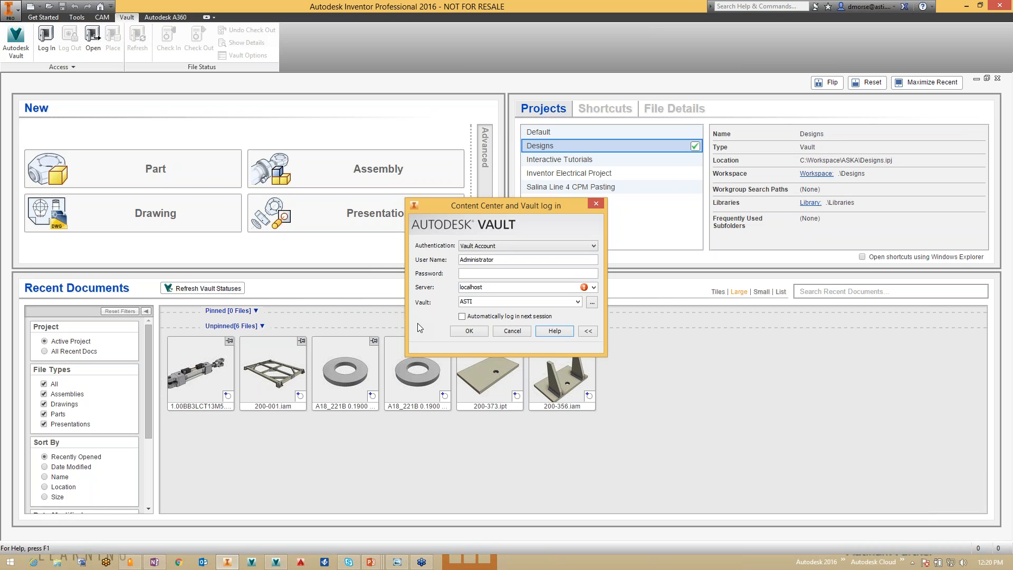
left_click(508, 331)
- Switch to Vault Professional and examine which files 200-001.iam in the Designs assemblies folder uses
left_click(275, 560)
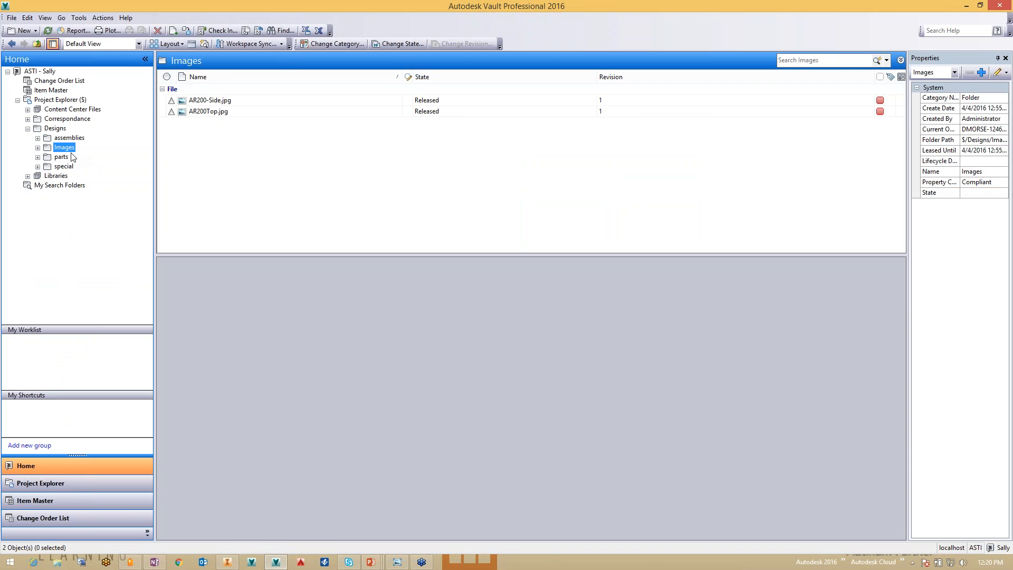
left_click(38, 158)
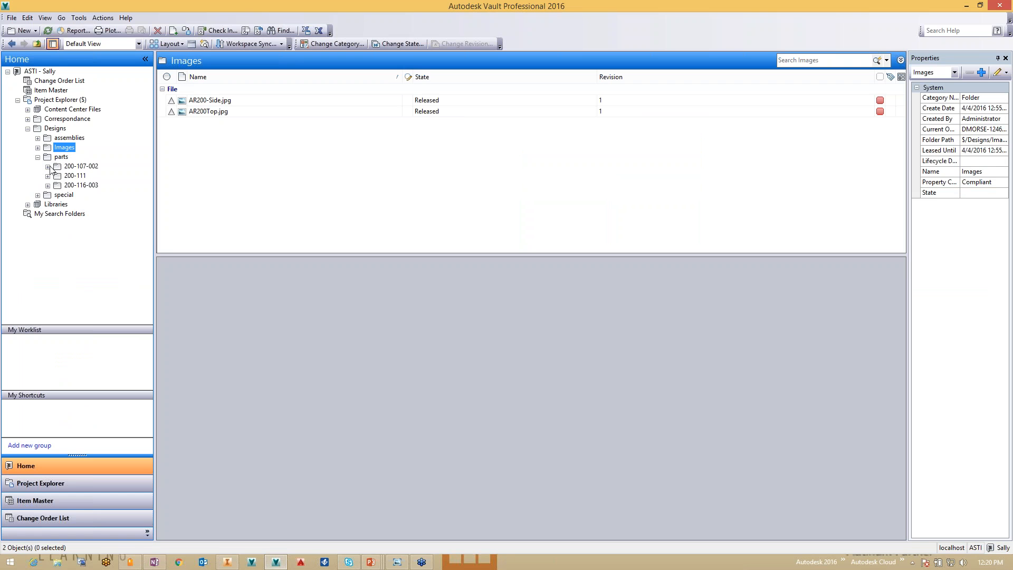
left_click(38, 138)
left_click(66, 139)
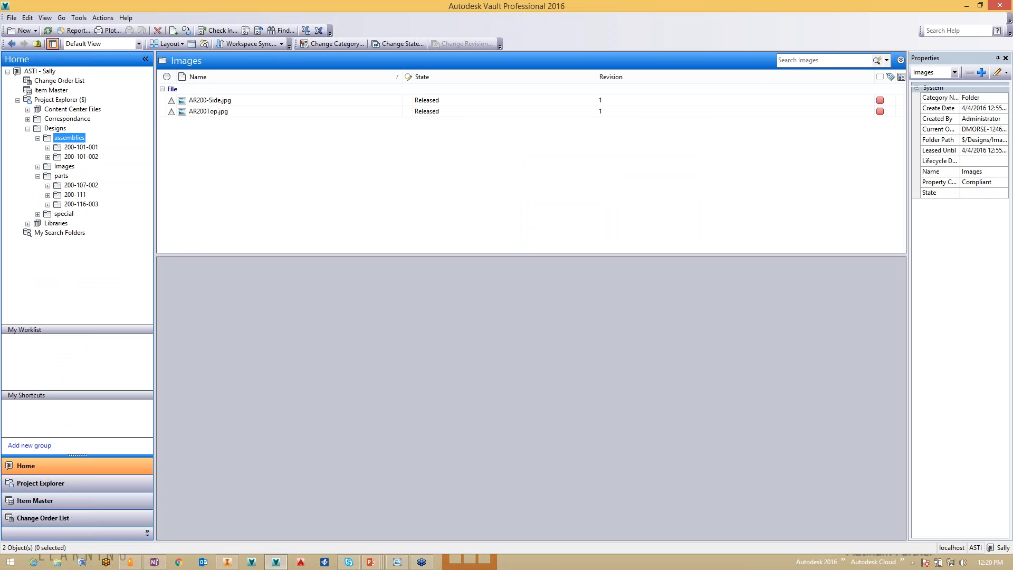
left_click(222, 188)
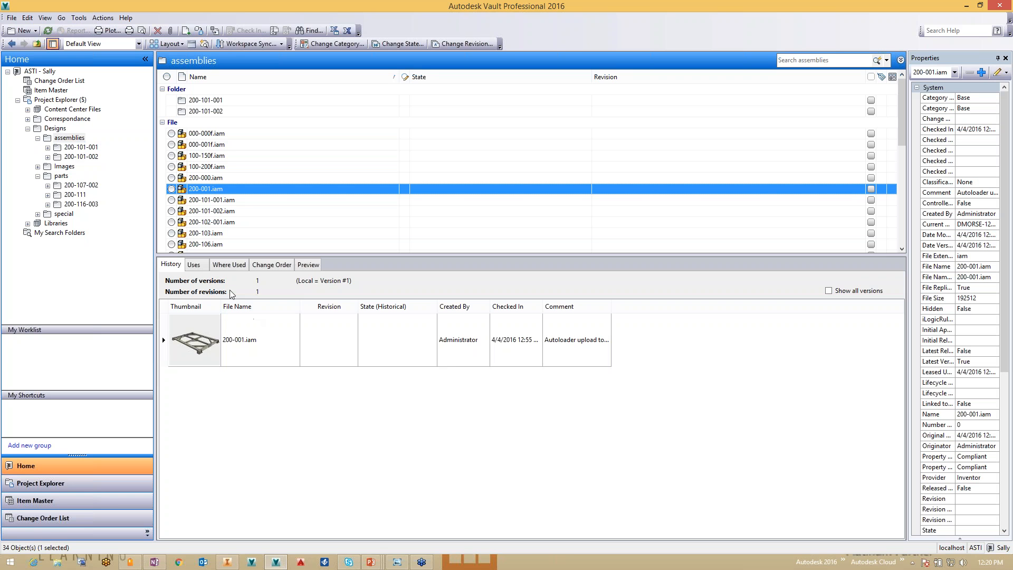
left_click(195, 265)
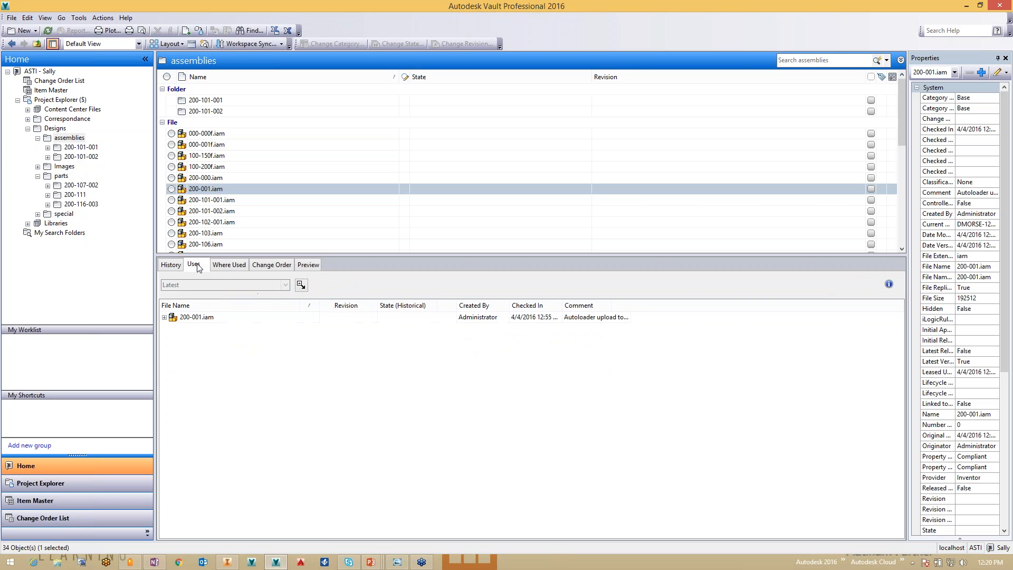
left_click(164, 317)
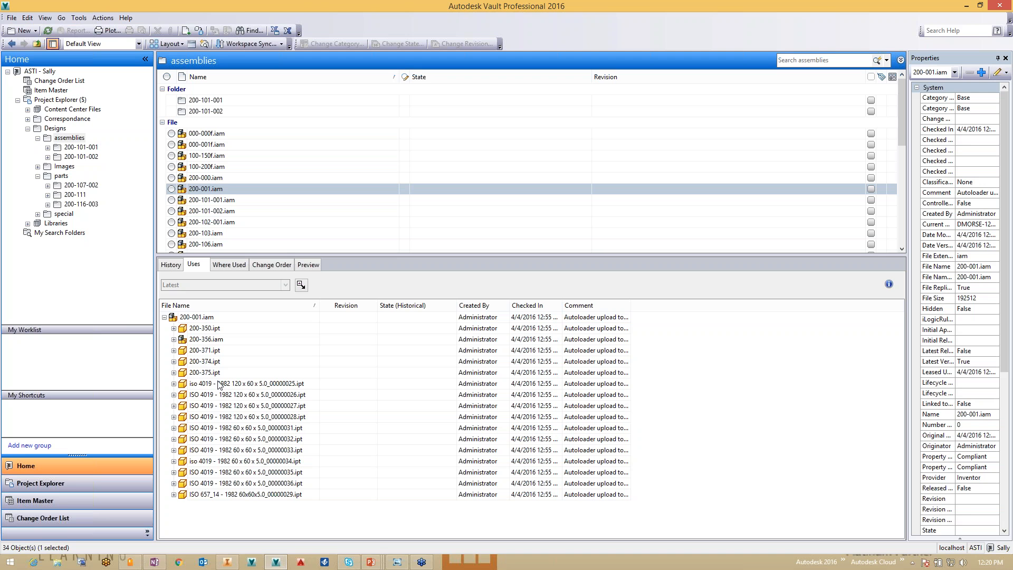
- Go to the folder containing ISO 4019 - 1982 120 x 60 x 5.0_00000026.ipt, and return to 200-001.iam in the assemblies folder
left_click(235, 396)
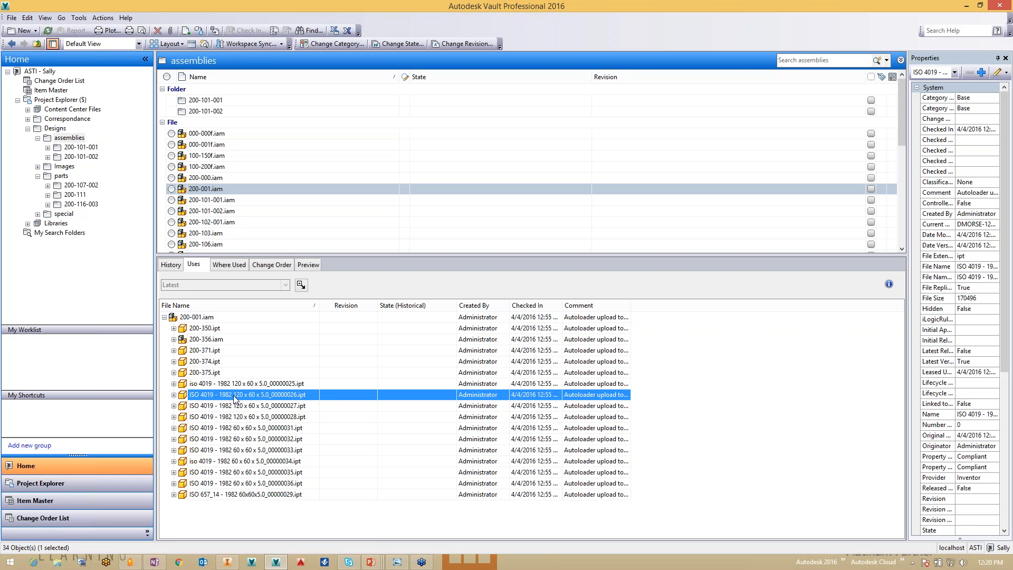
right_click(235, 398)
left_click(285, 350)
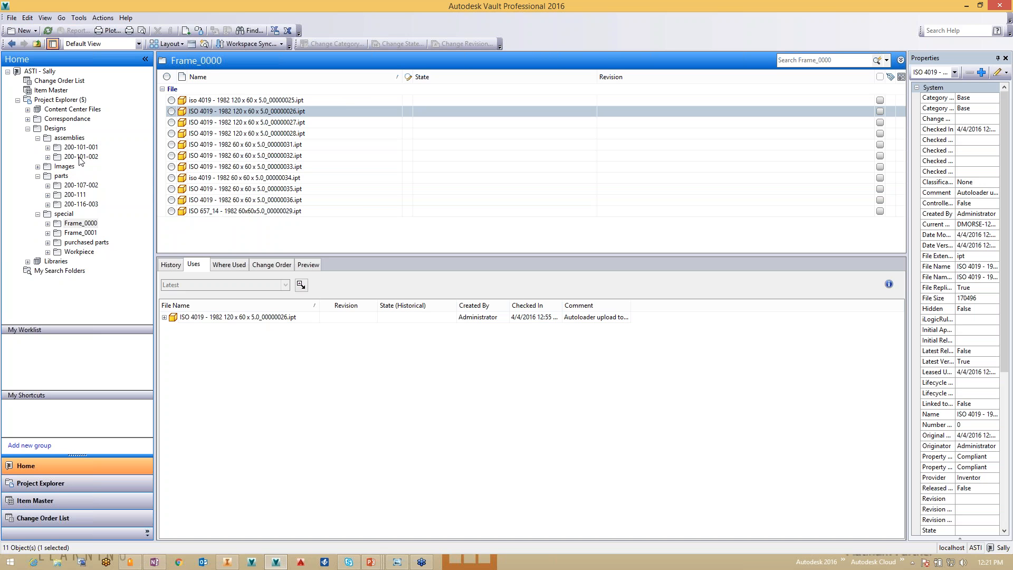
left_click(74, 138)
left_click(217, 190)
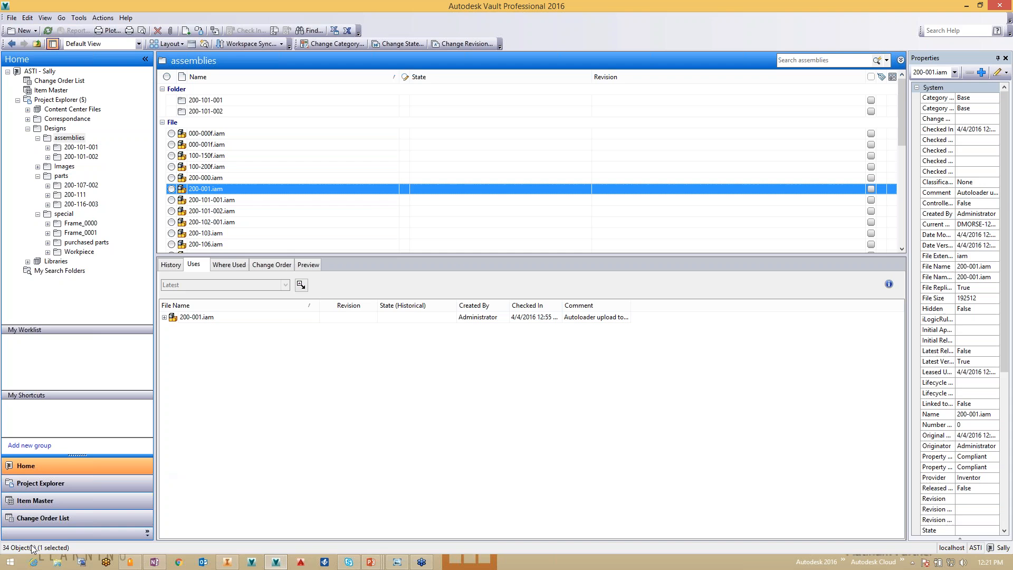
- Launch Word 2016 with a blank document, look over its available commands, and close Word
left_click(11, 562)
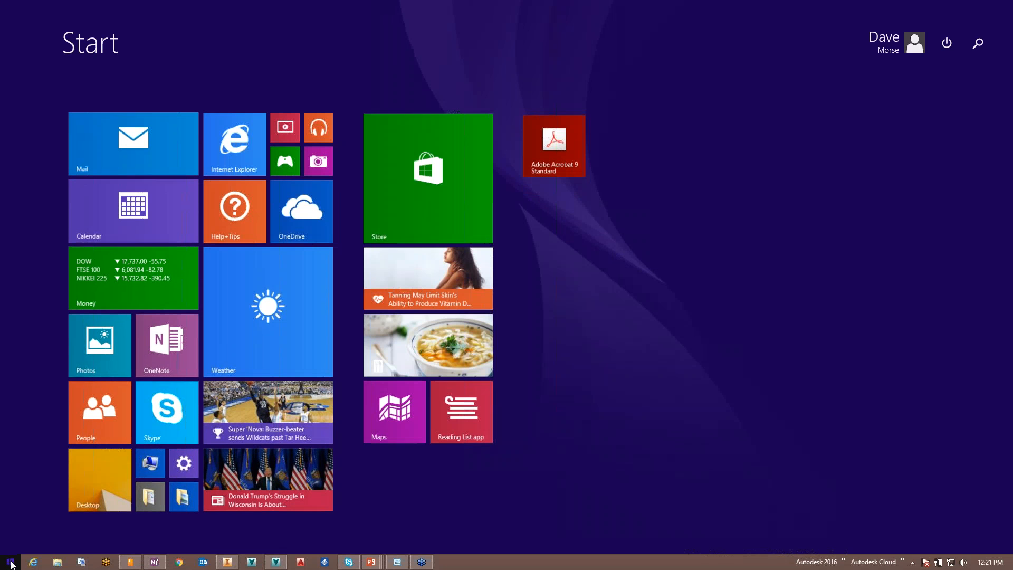
left_click(71, 539)
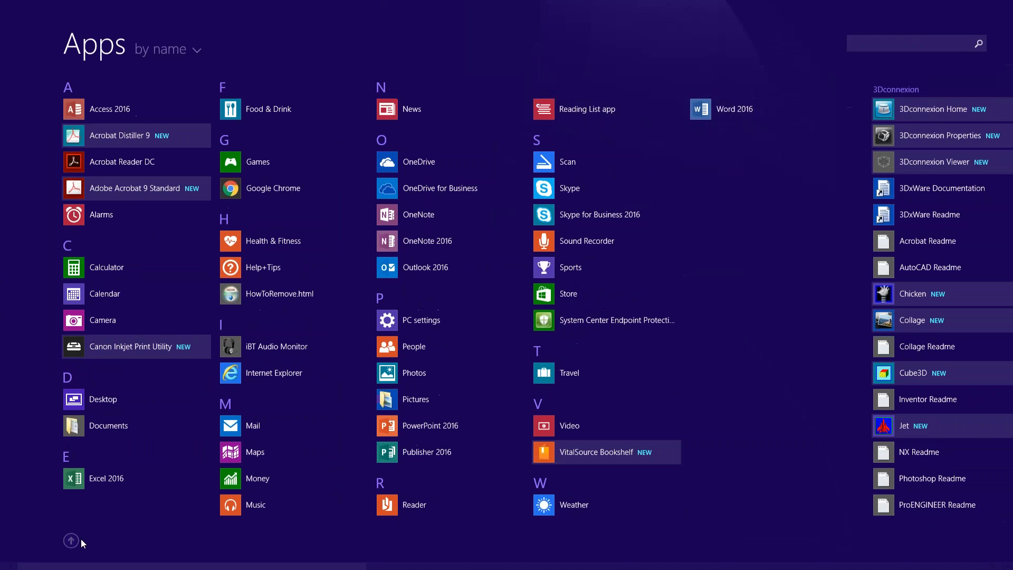
left_click(721, 109)
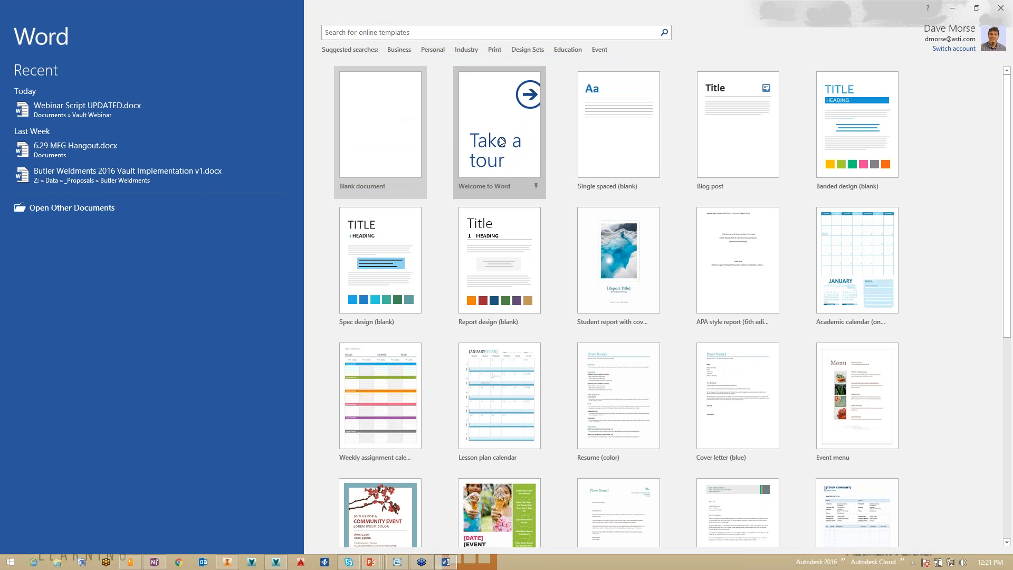
left_click(408, 138)
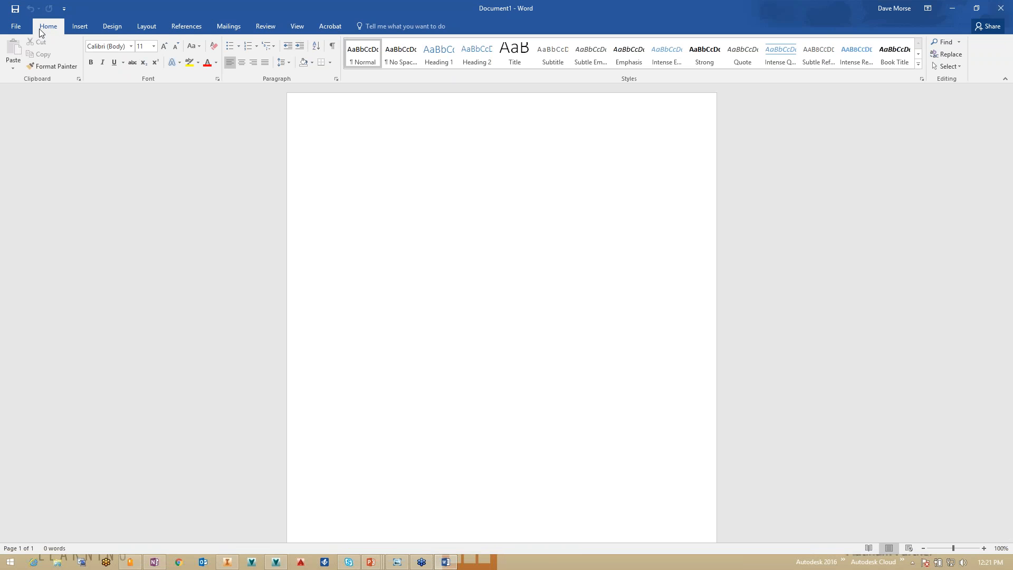
left_click(15, 26)
left_click(21, 23)
left_click(999, 12)
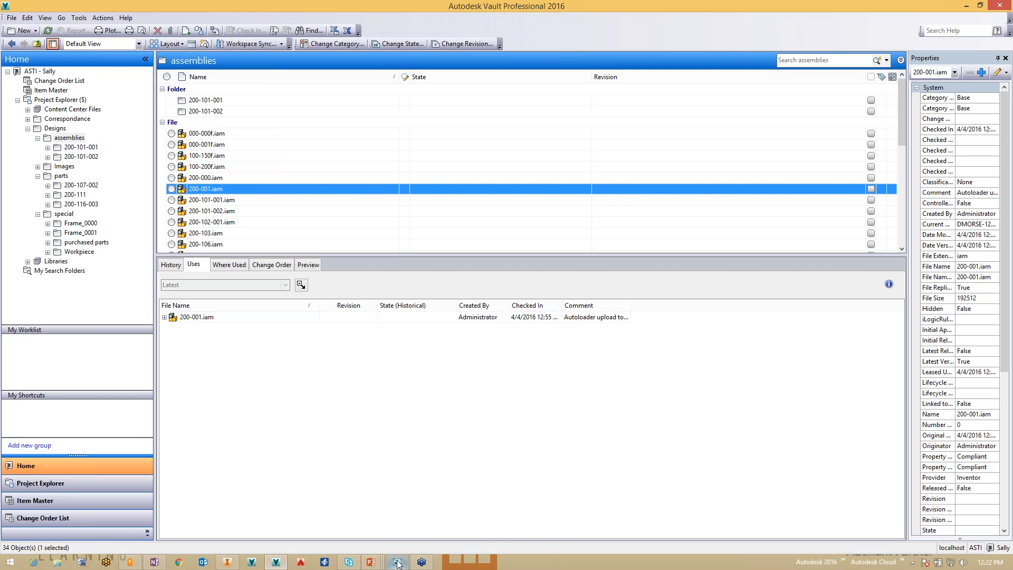
mouse_move(383, 566)
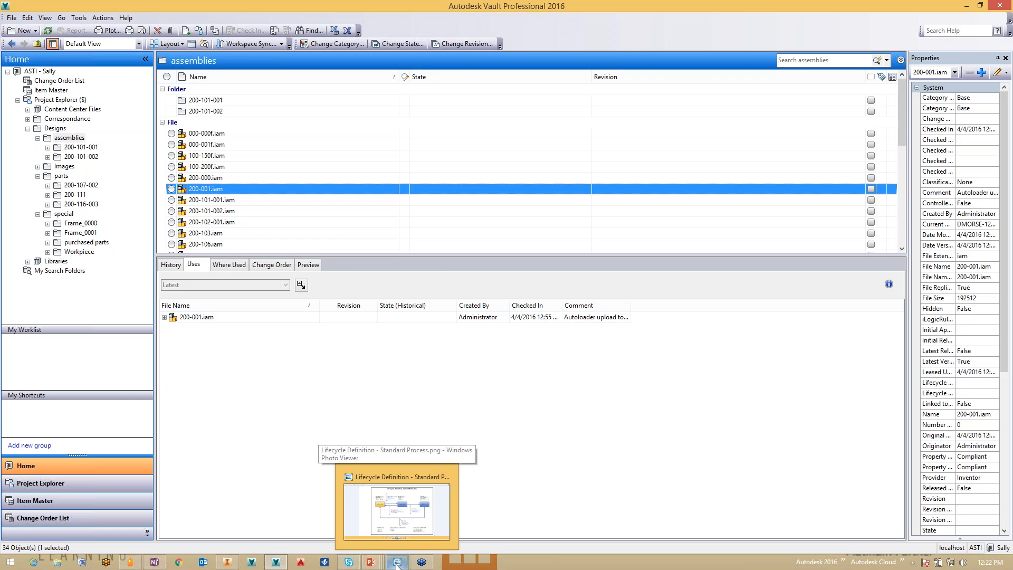
left_click(440, 265)
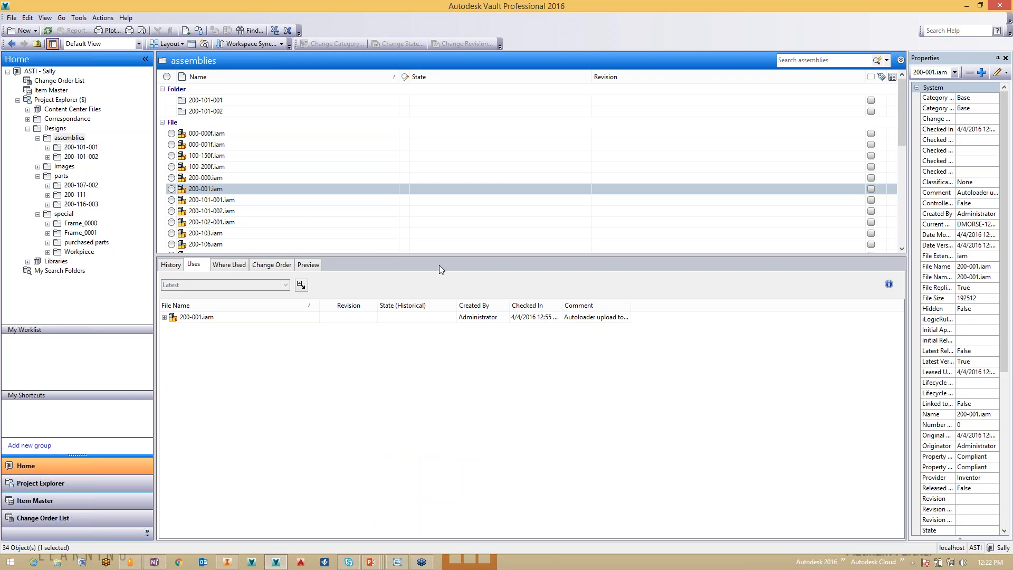
- Start Copy Design for the 200-001.iam assembly
left_click(210, 190)
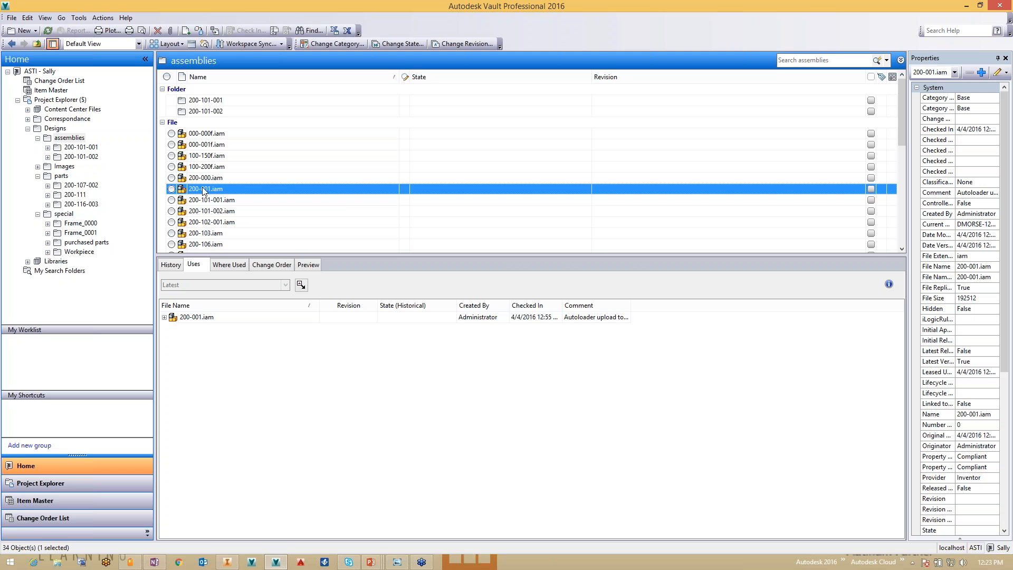
right_click(203, 190)
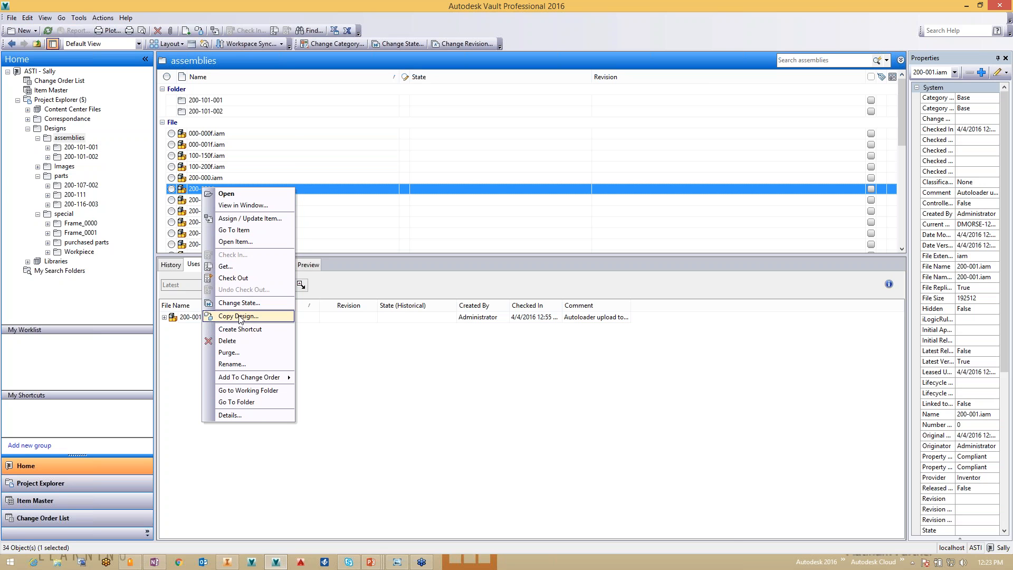
left_click(239, 317)
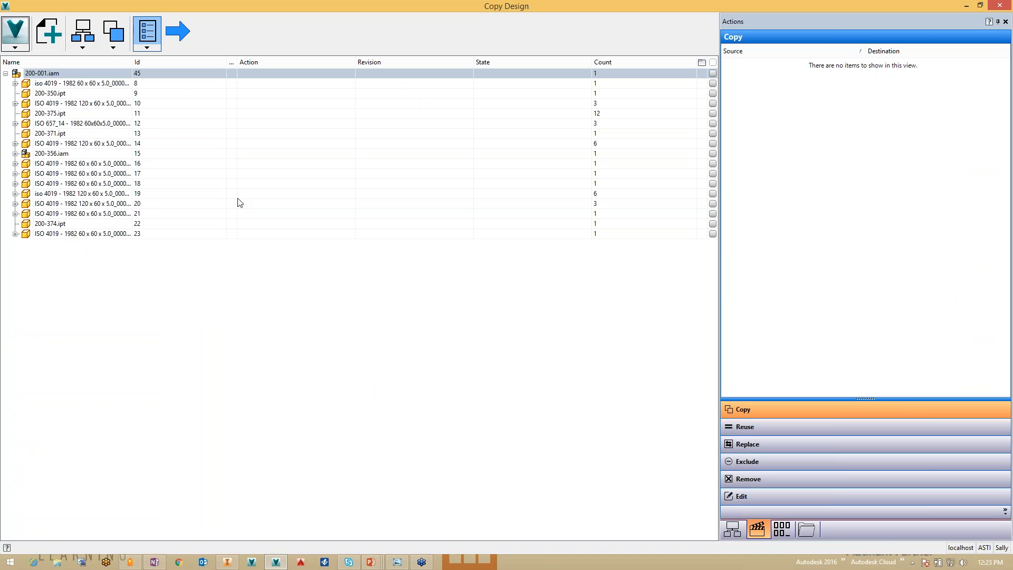
- Set the top-level 200-001.iam to be copied into a new vault folder named 10-A-111 under Designs
right_click(67, 74)
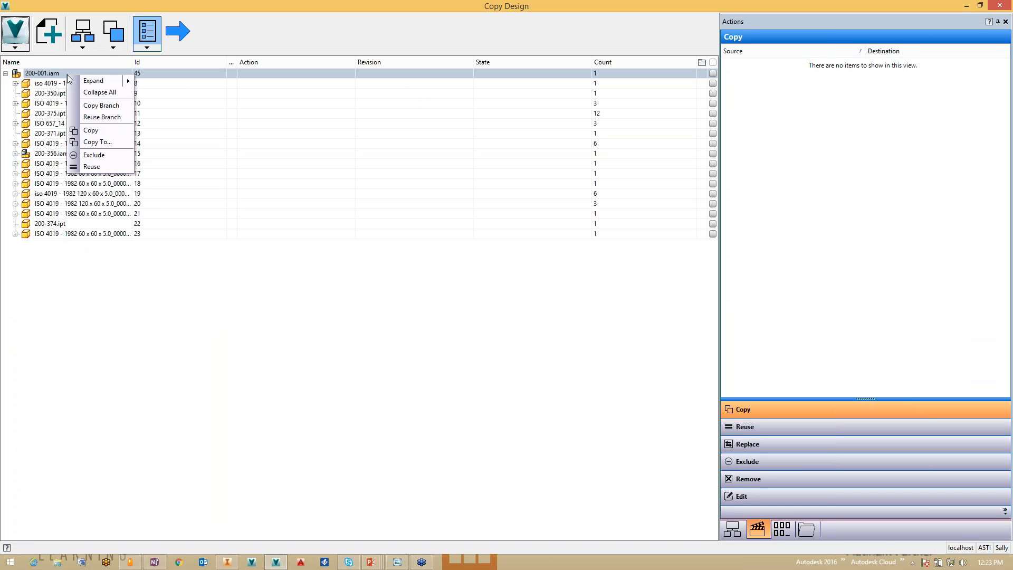
left_click(104, 142)
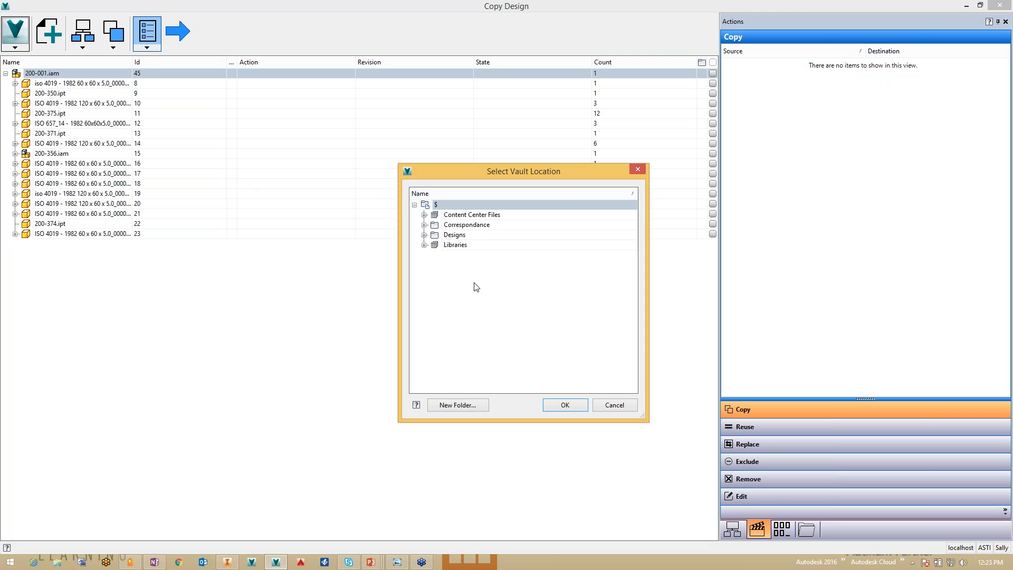
left_click(424, 234)
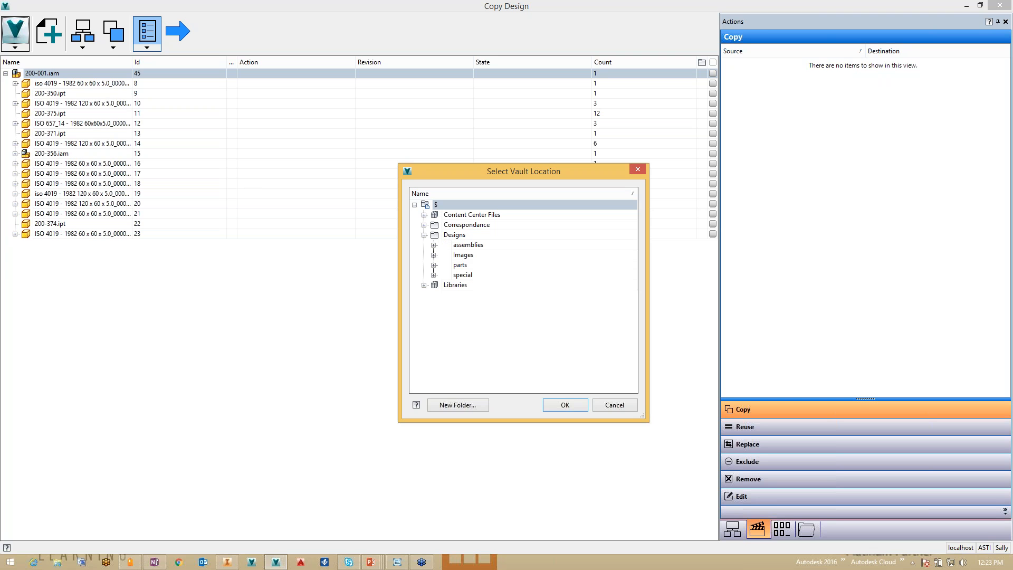
left_click(450, 236)
left_click(454, 404)
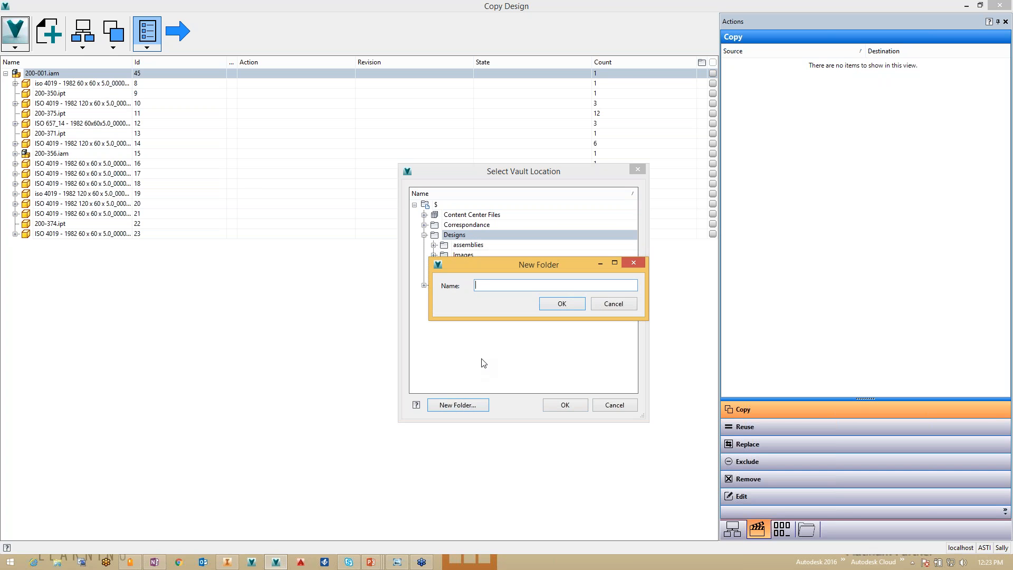
type("10-A-111")
left_click(566, 307)
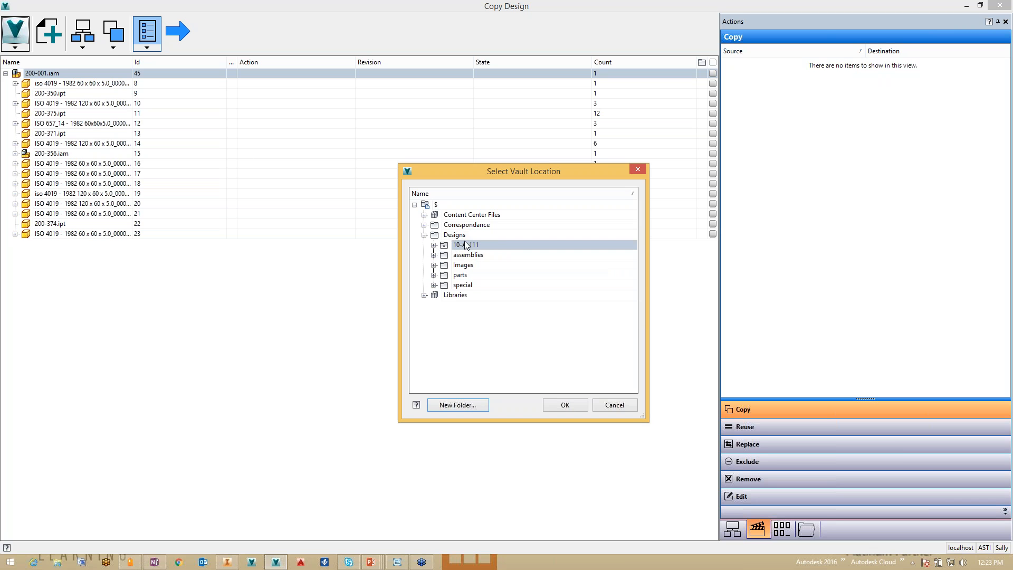
left_click(564, 405)
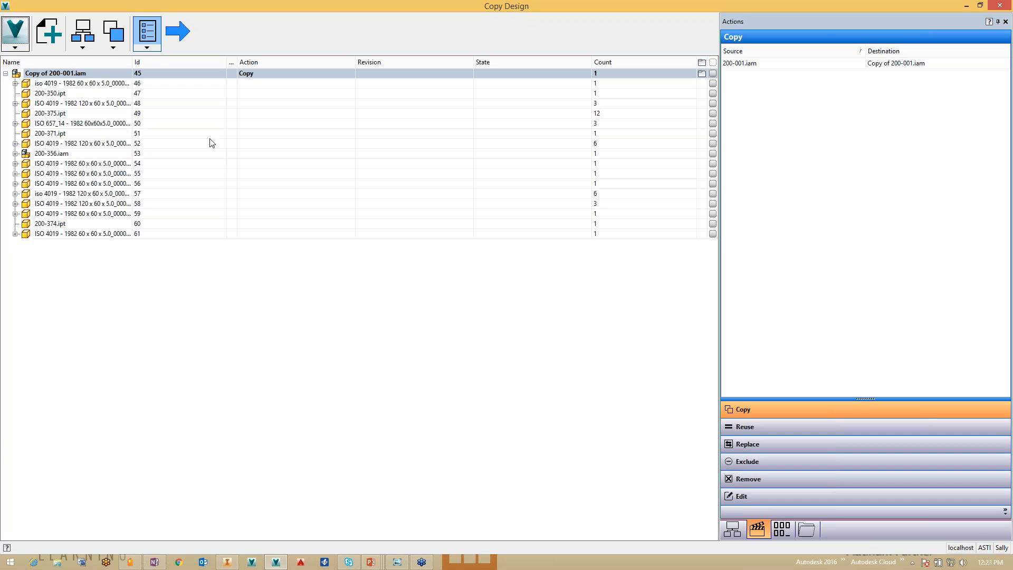
- Set all first-level components of the 200-001.iam copy to be copied into the 10-A-111 folder under Designs
left_click(748, 428)
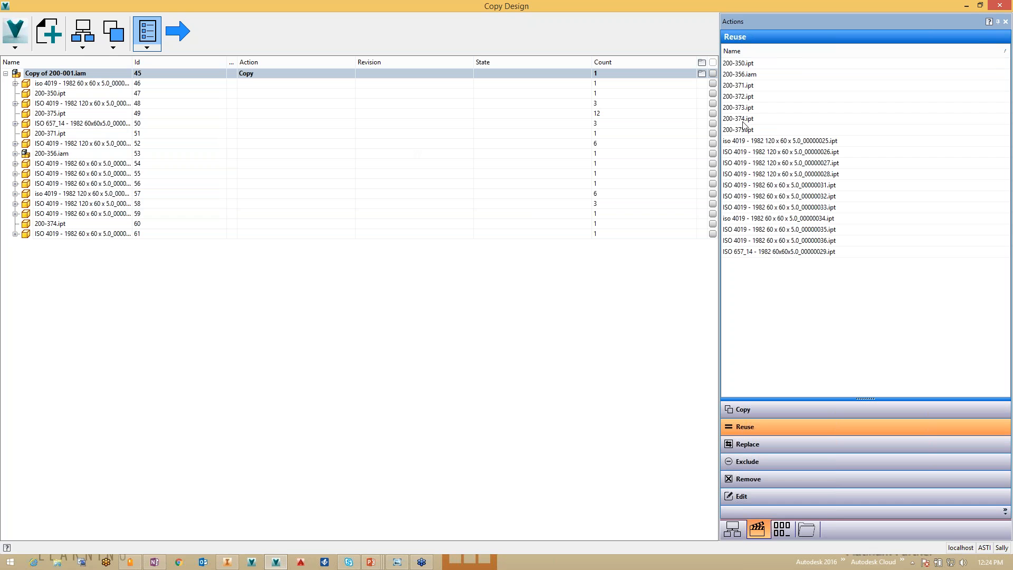
left_click(88, 85)
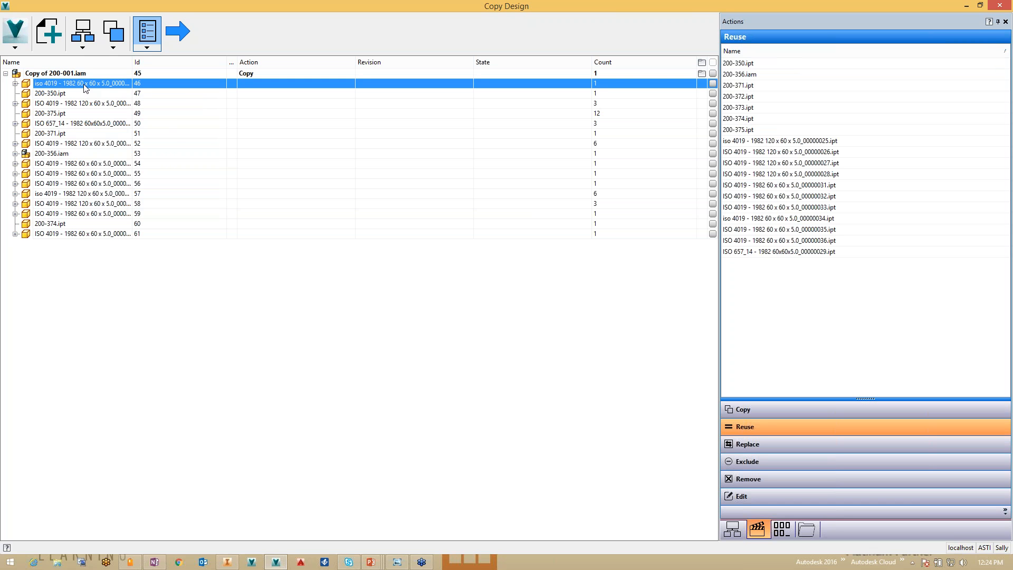
left_click(58, 234, "shift")
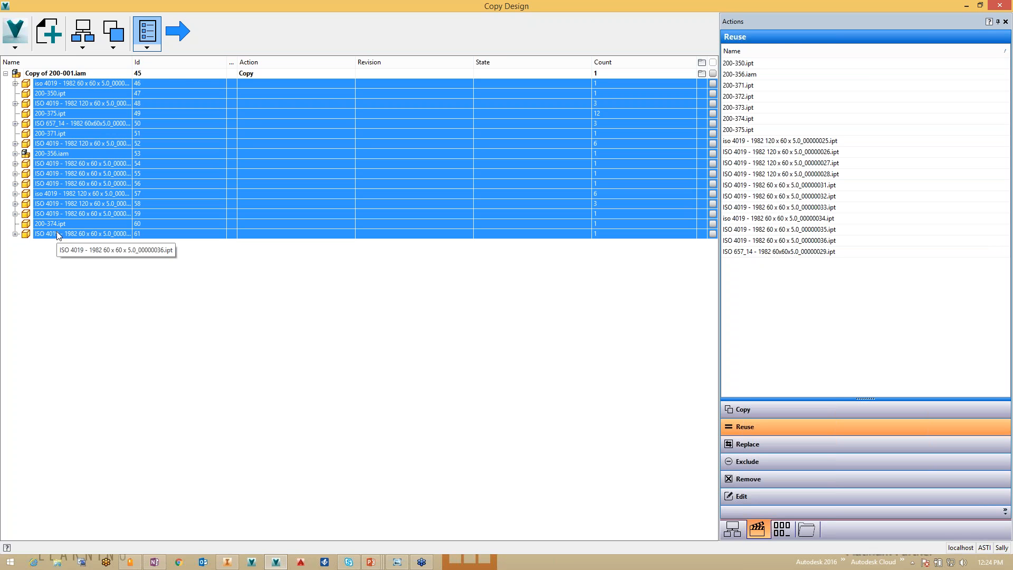
right_click(92, 95)
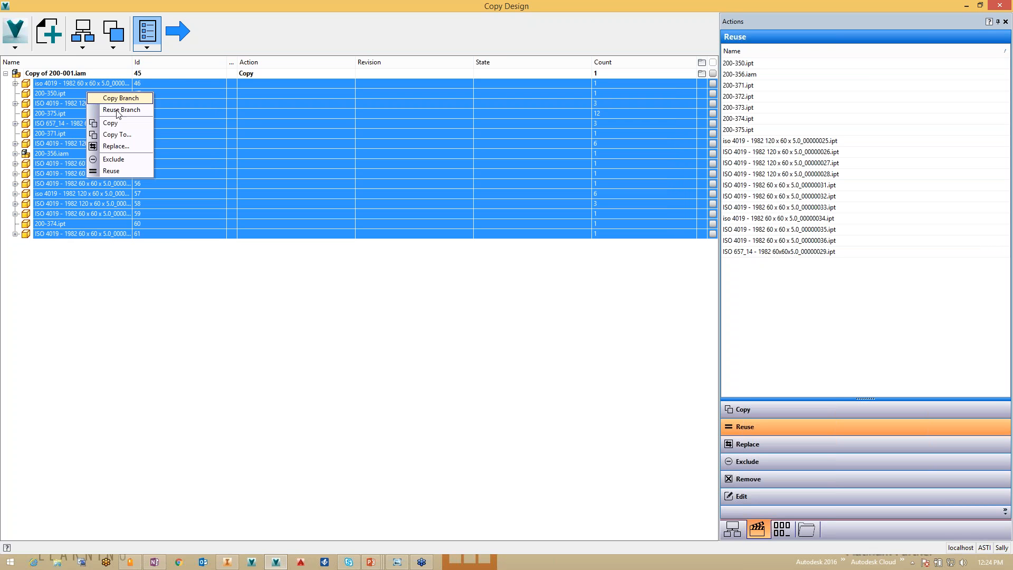
left_click(127, 133)
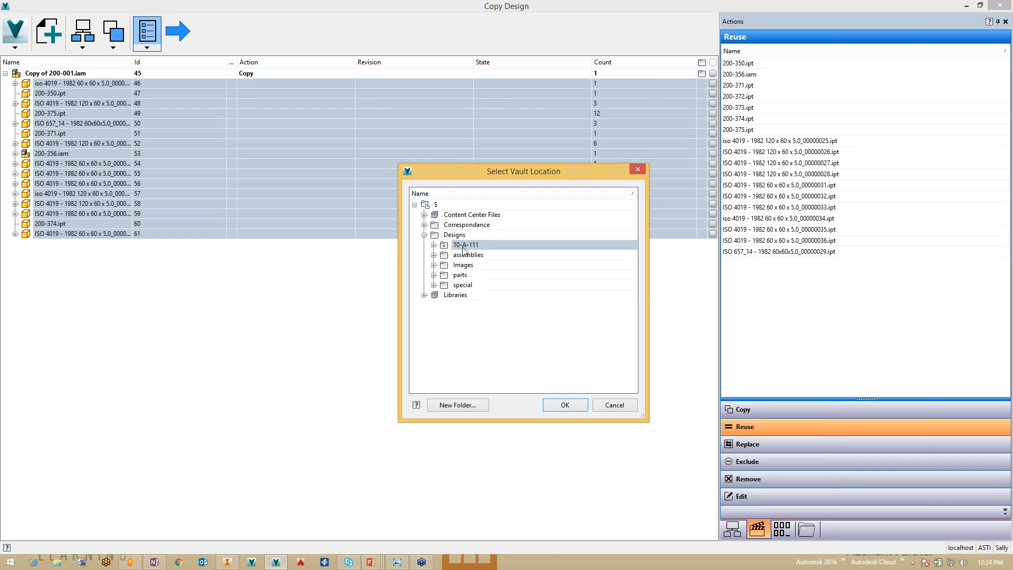
left_click(558, 407)
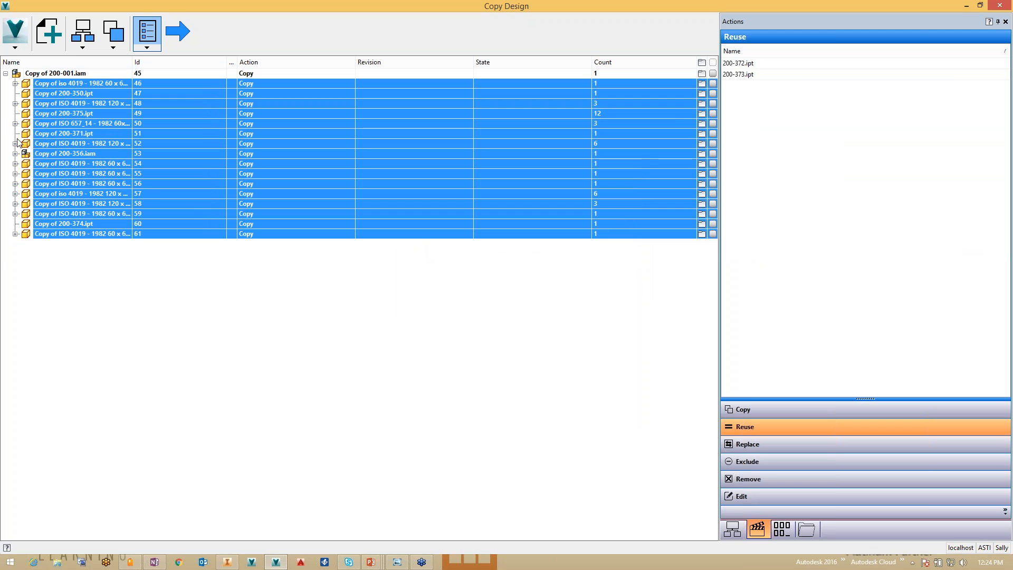
- Expand the ISO 4019 and ISO 657_14 components to check the copy actions of their nested parts
left_click(16, 103)
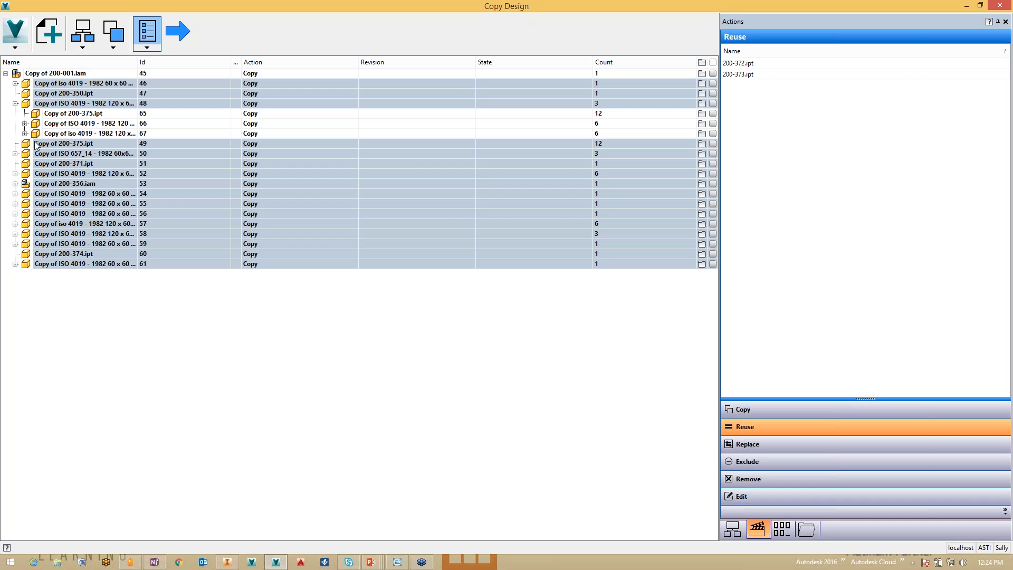
left_click(15, 154)
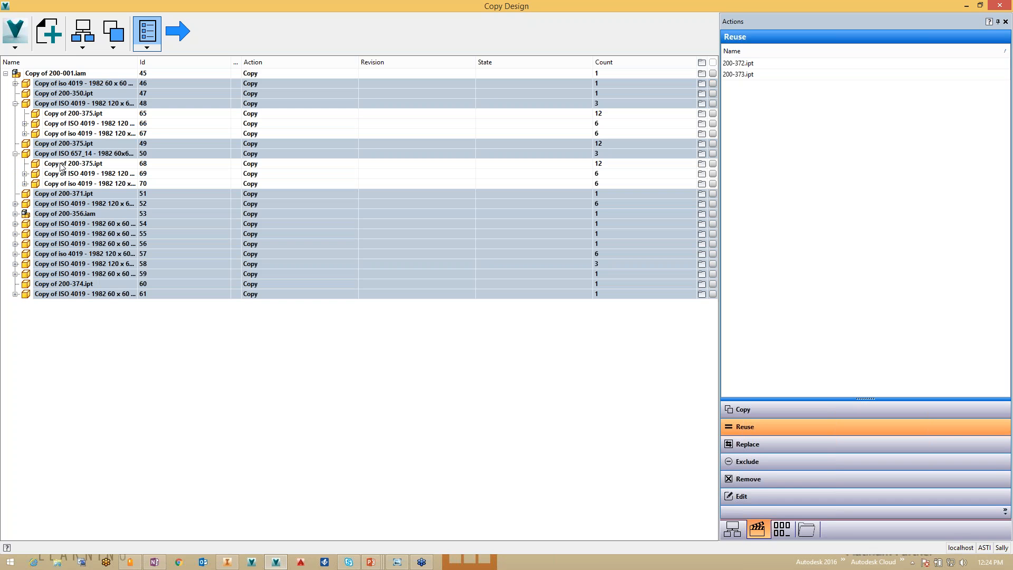
left_click(25, 133)
left_click(24, 124)
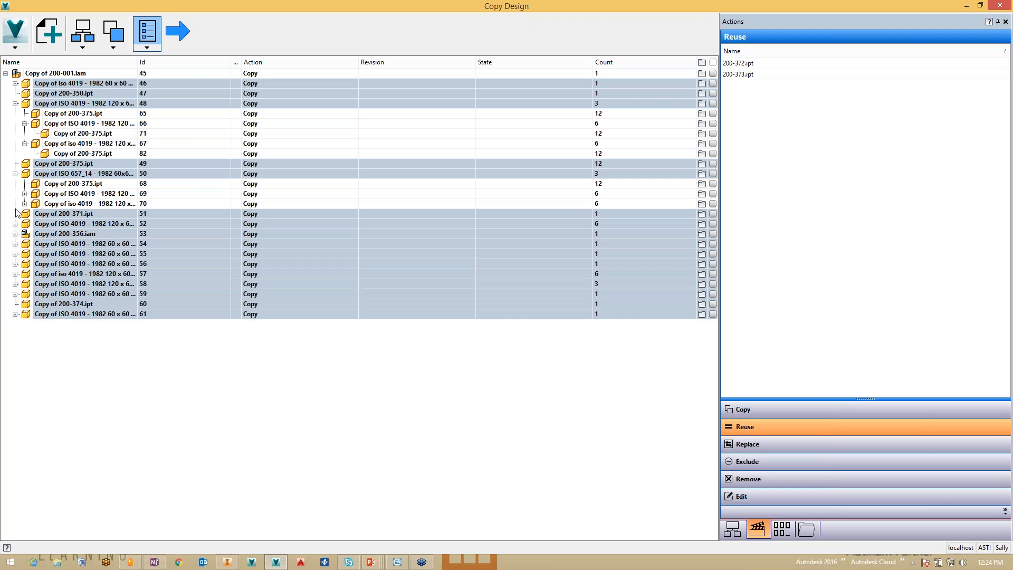
left_click(25, 194)
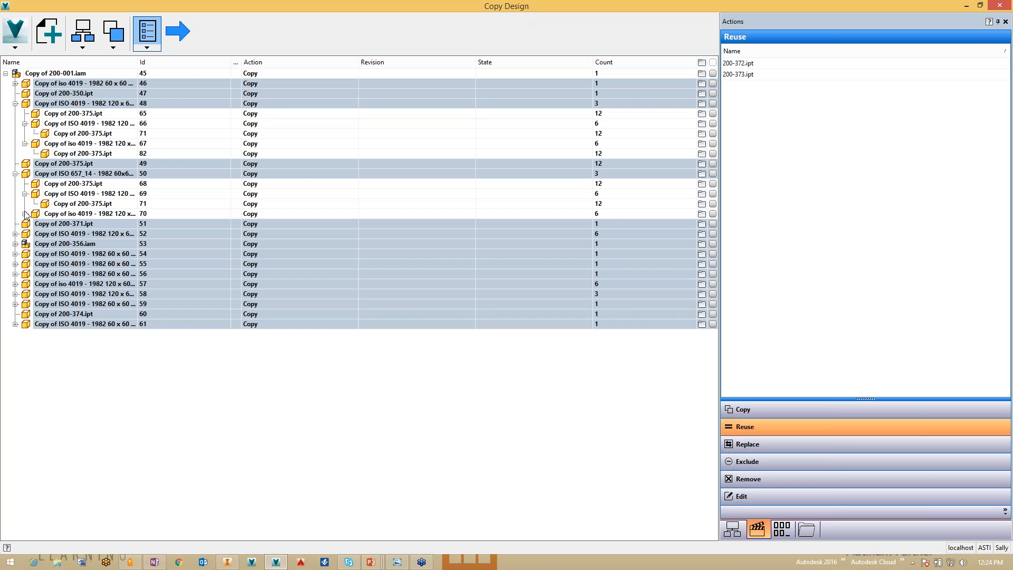
left_click(25, 213)
left_click(15, 243)
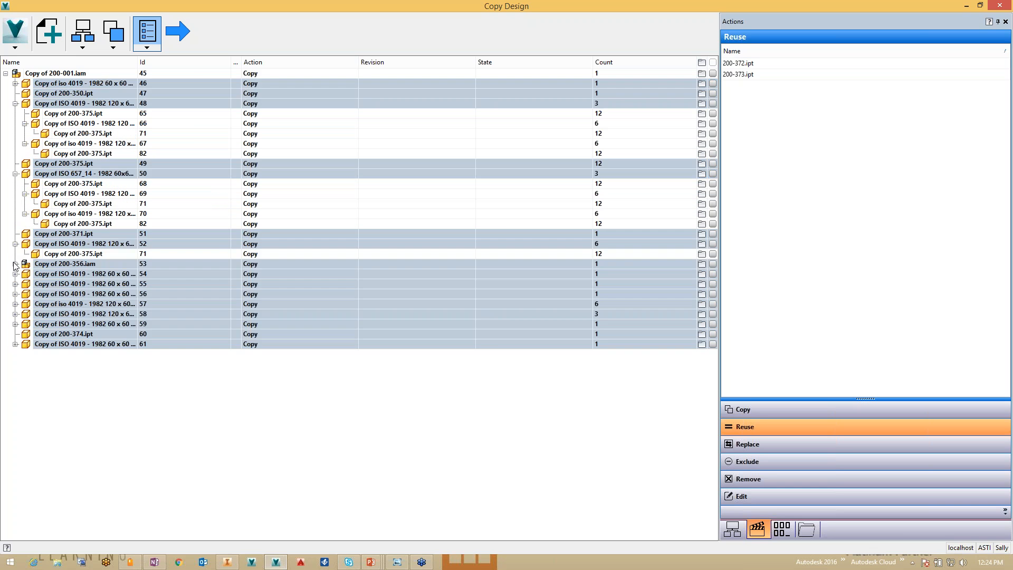
- Set 200-373.ipt and 200-372.ipt under 200-356.iam to be copied into 10-A-111, and review the list of copied files
left_click(16, 264)
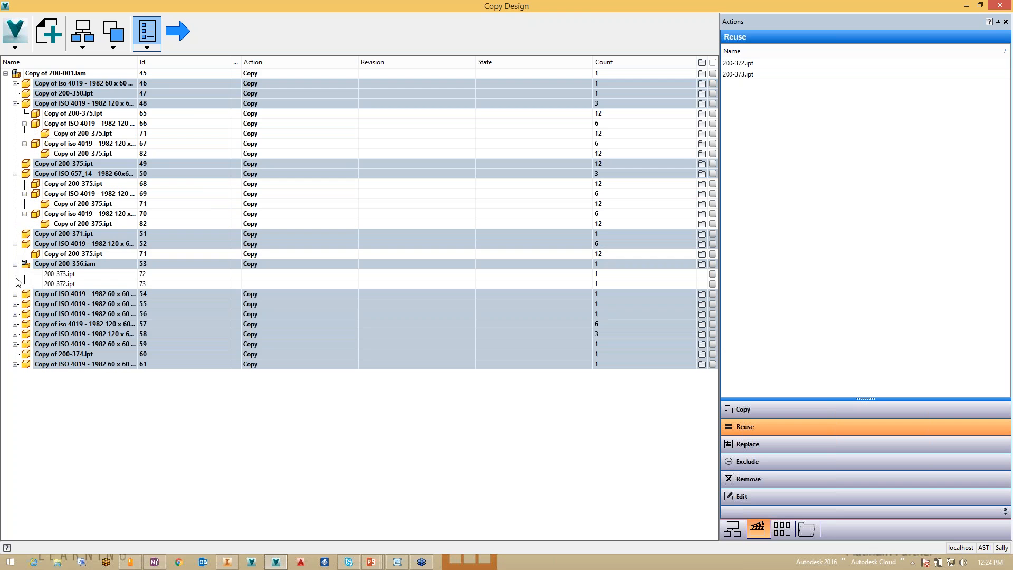
left_click(70, 275)
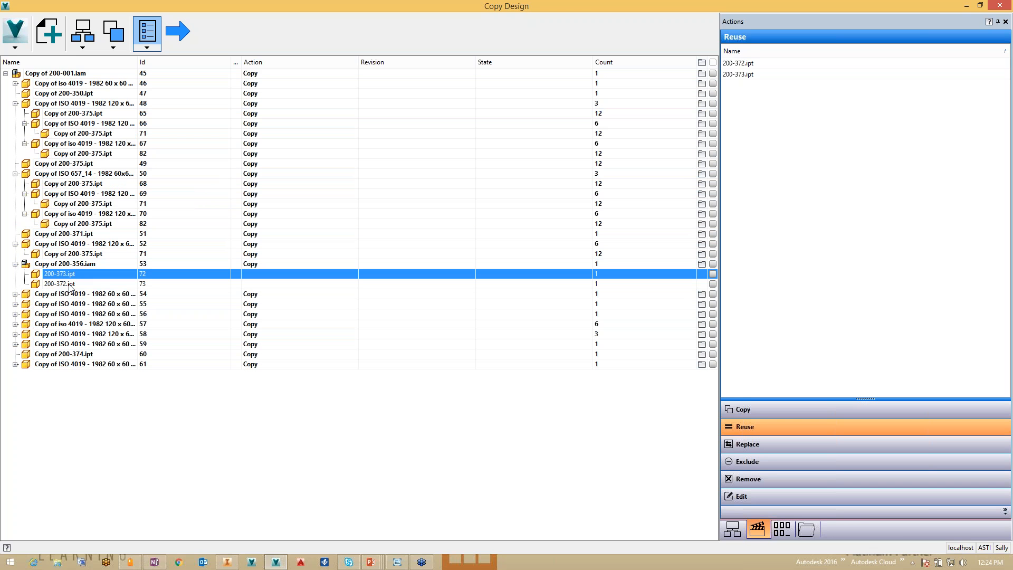
left_click(69, 286, "shift")
right_click(69, 285)
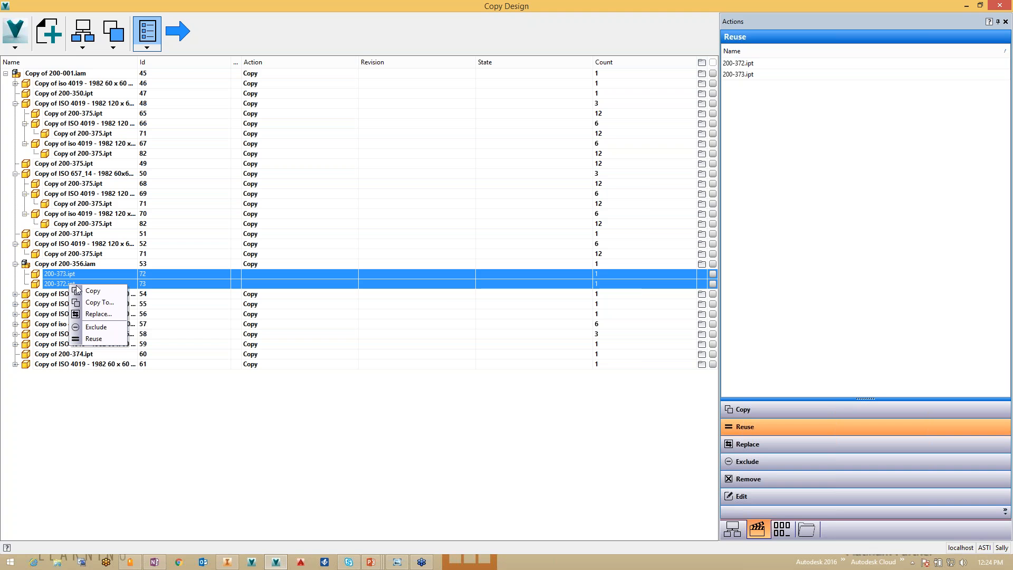
left_click(103, 308)
left_click(471, 246)
left_click(566, 405)
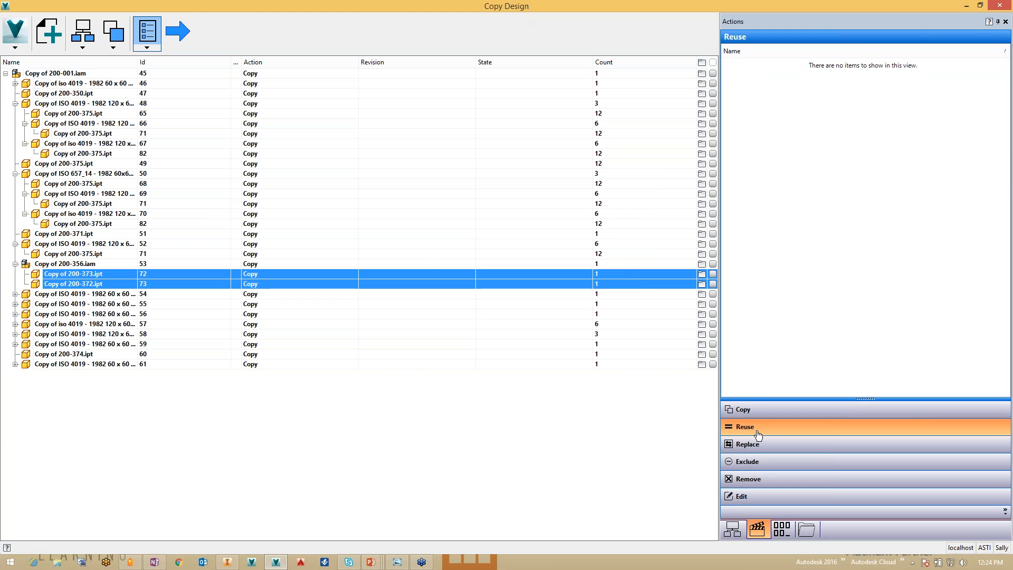
left_click(769, 411)
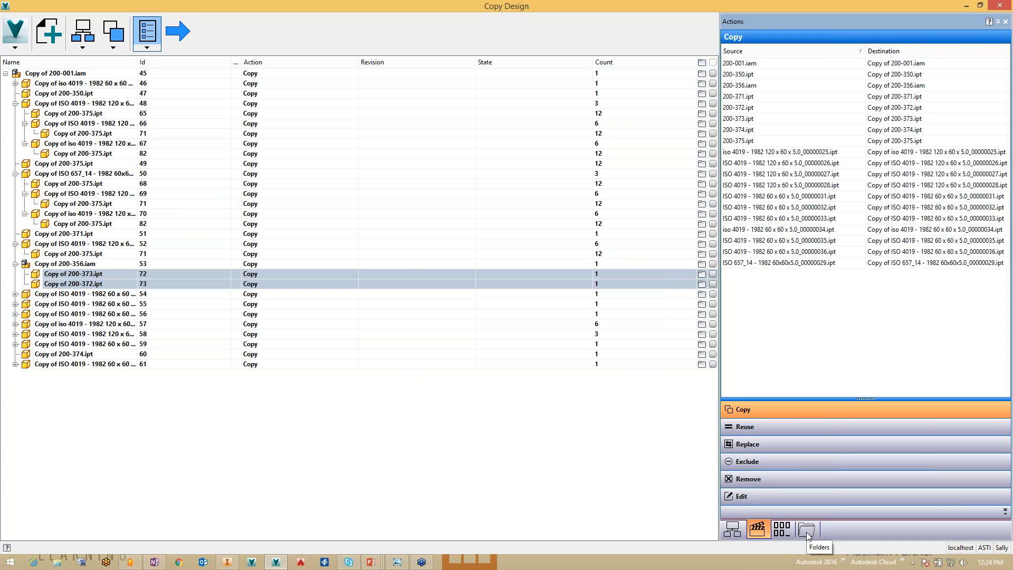
- Clear the "Copy of" prefix from the new names of all copied files
left_click(782, 529)
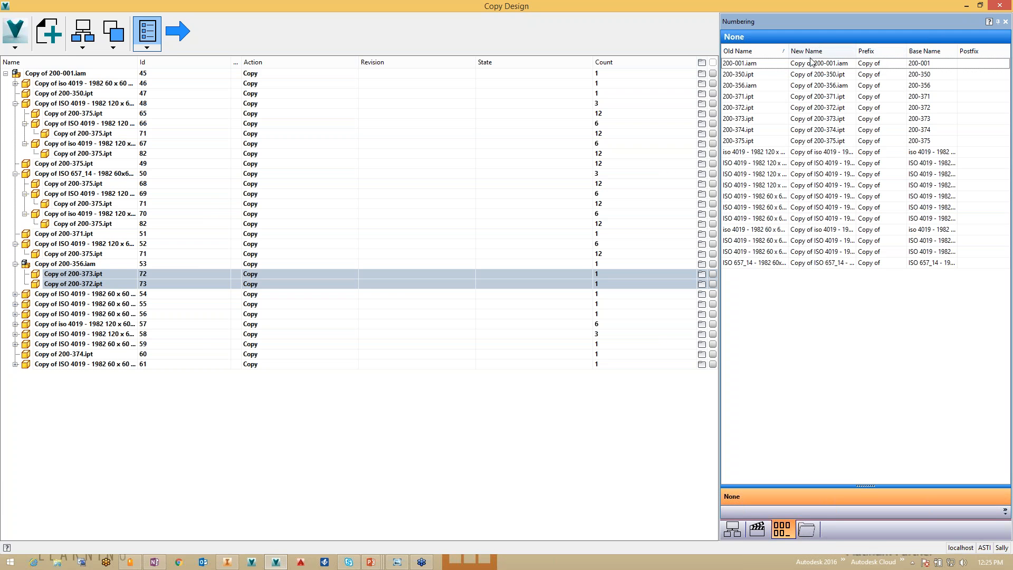
left_click(755, 63)
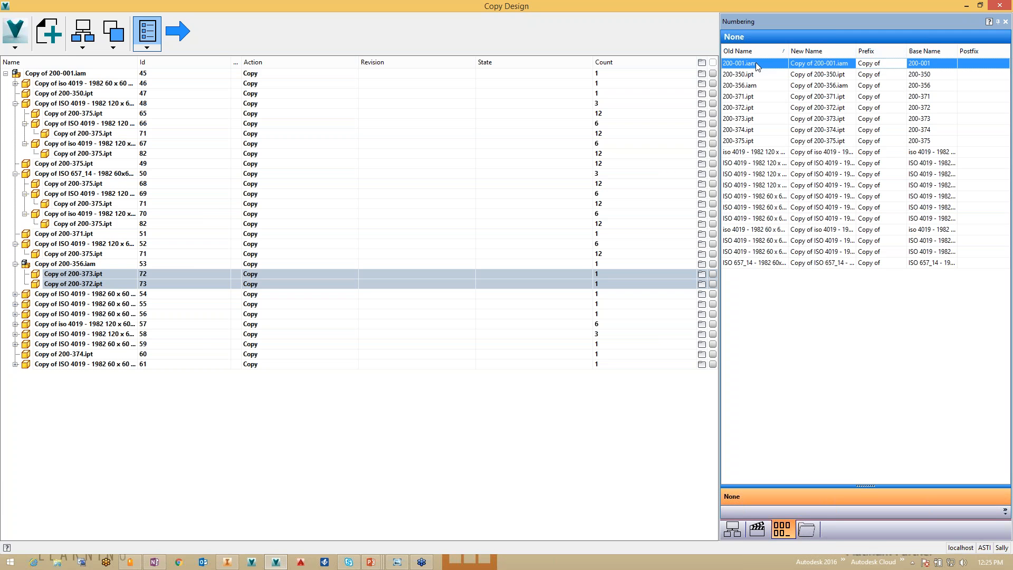
left_click(740, 263, "shift")
right_click(883, 62)
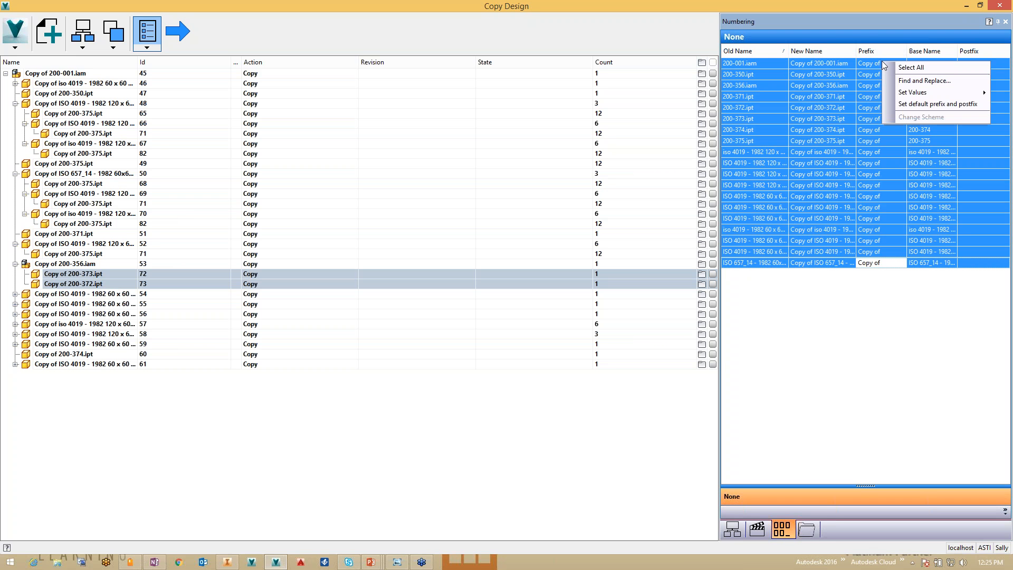
mouse_move(922, 93)
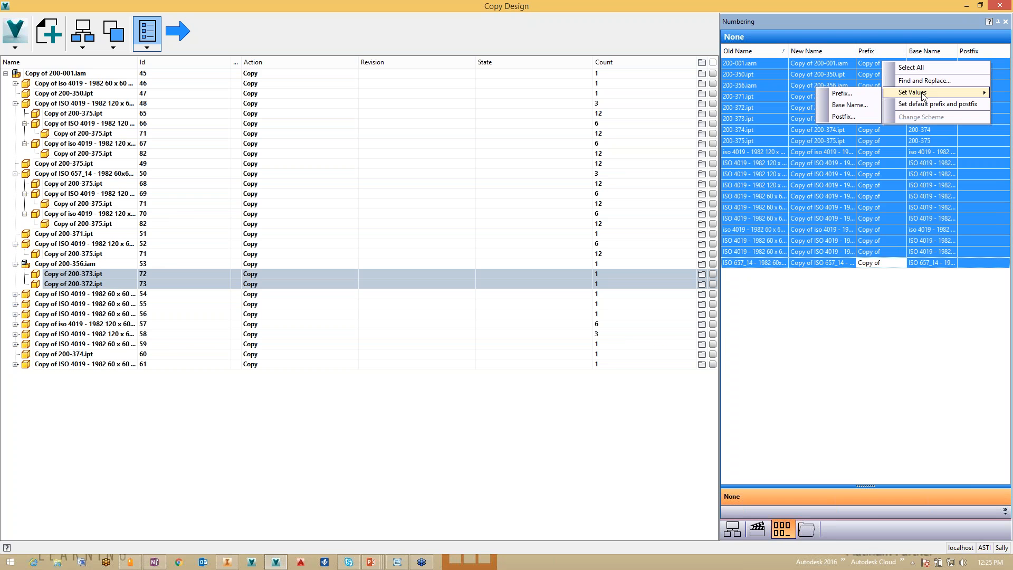
left_click(848, 94)
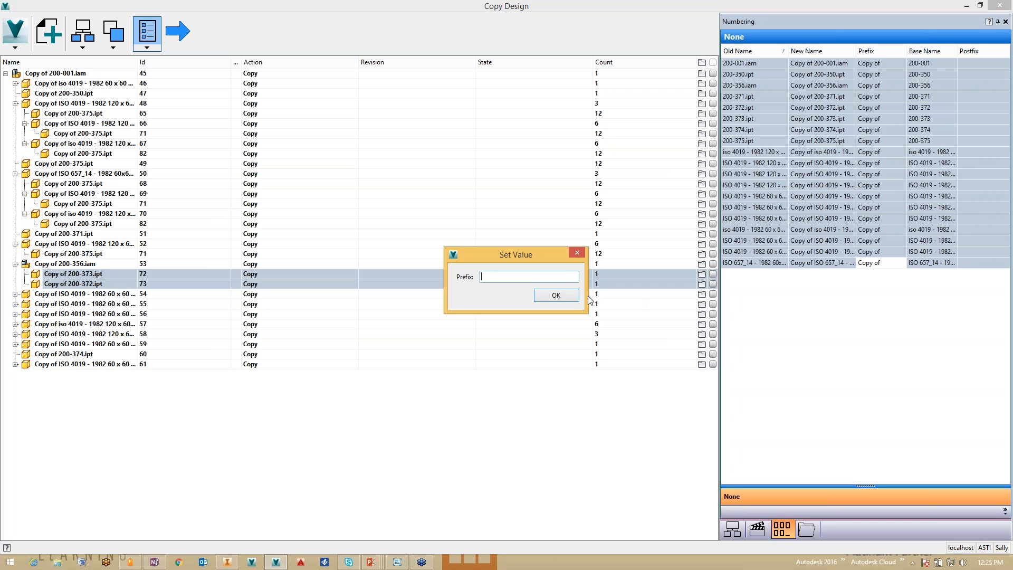
left_click(556, 295)
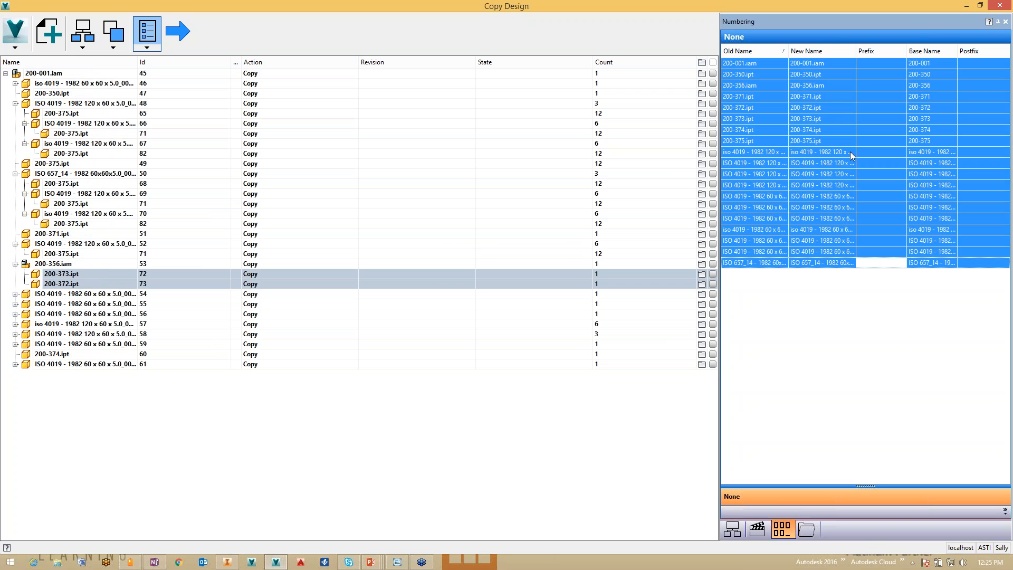
- Set the postfix of all copied file names to -NEW
right_click(810, 72)
mouse_move(854, 105)
left_click(957, 128)
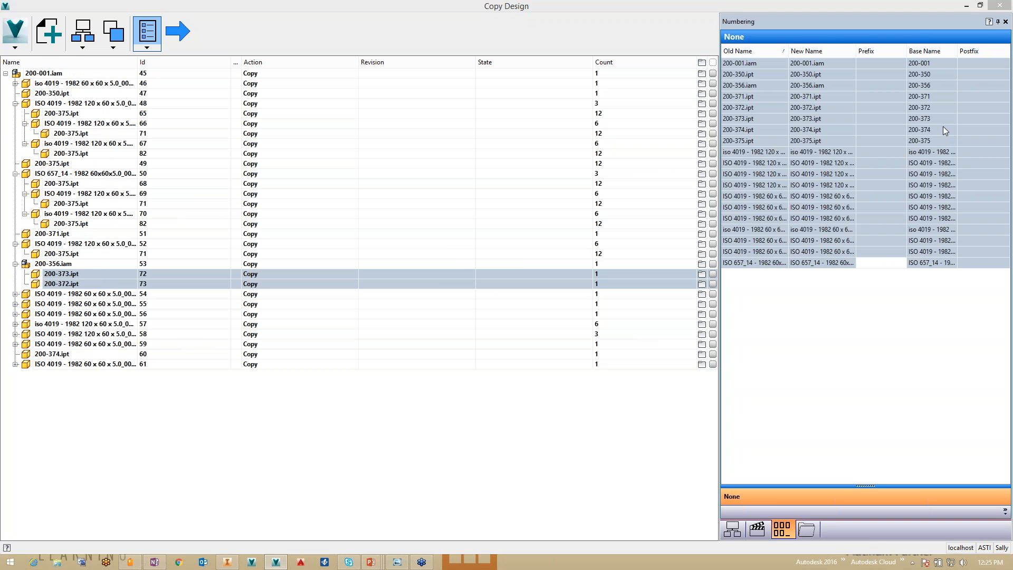
type("NE")
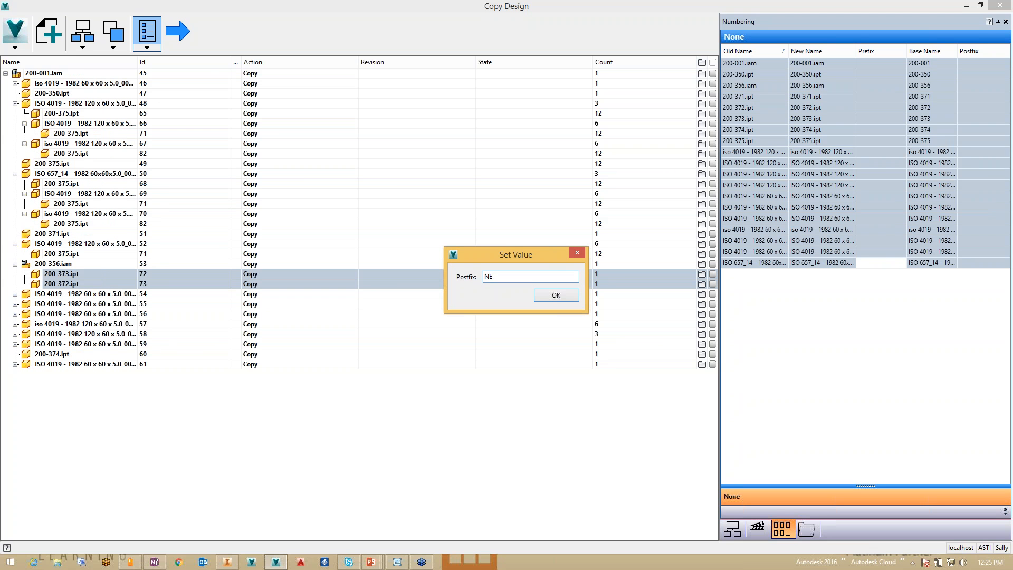
type("W")
type("-")
left_click(565, 296)
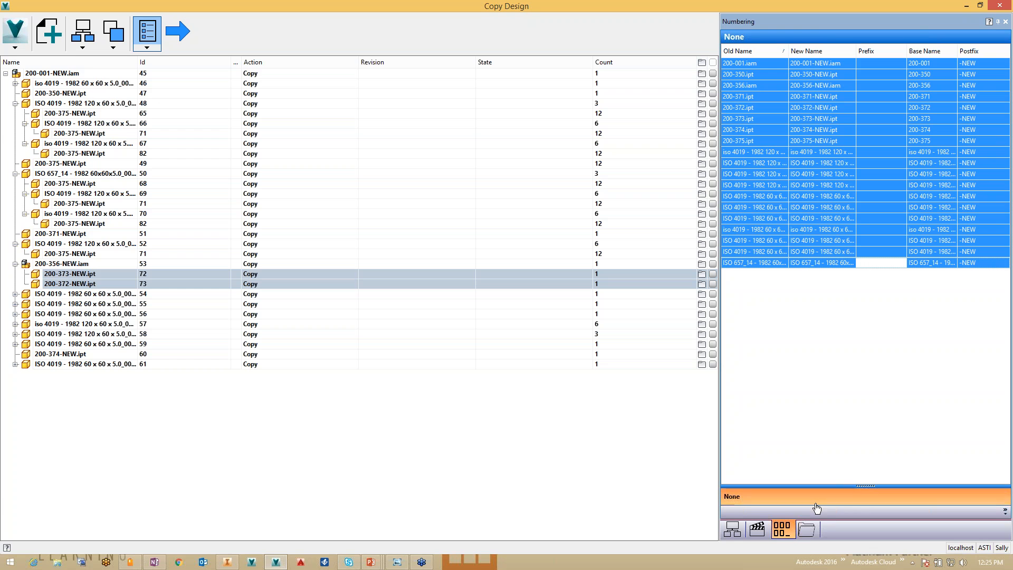
- Review the destination folder tree of the copied files, execute the copy, and close Copy Design
left_click(812, 531)
left_click(745, 68)
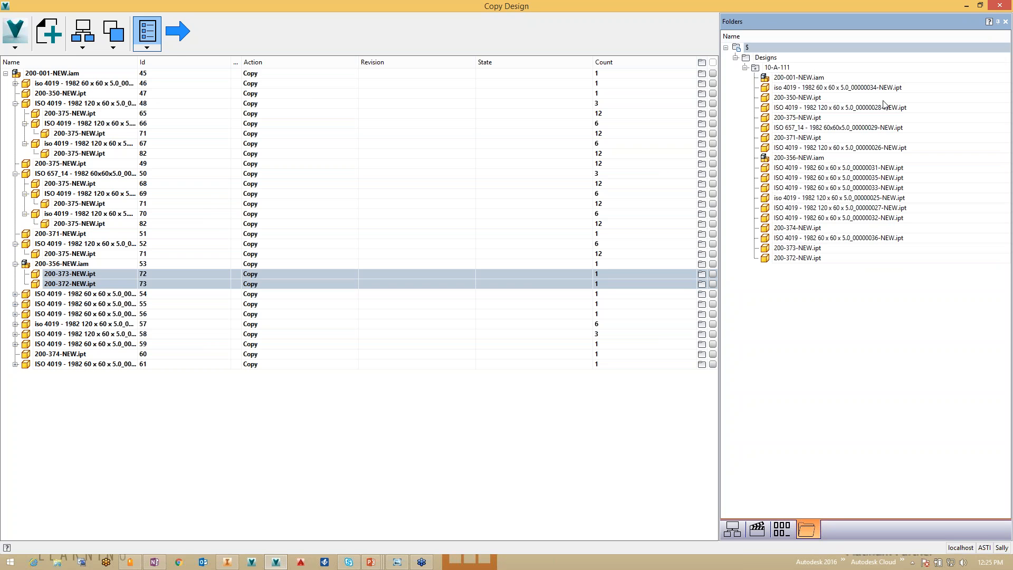
left_click(177, 30)
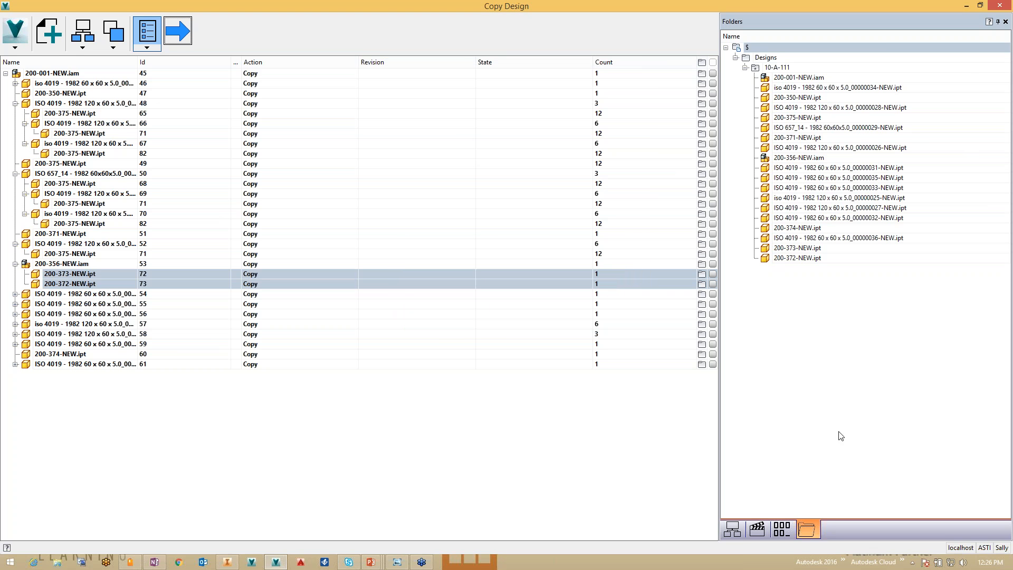
left_click(1000, 6)
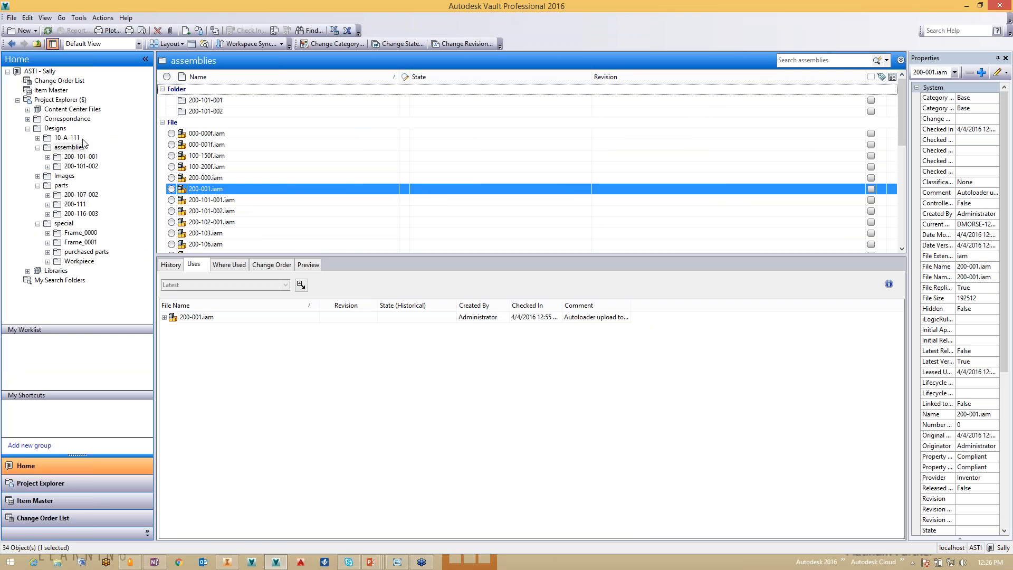
- Check the contents of the 10-A-111 folder under Designs in the vault, refreshing it by way of the assemblies folder
left_click(62, 141)
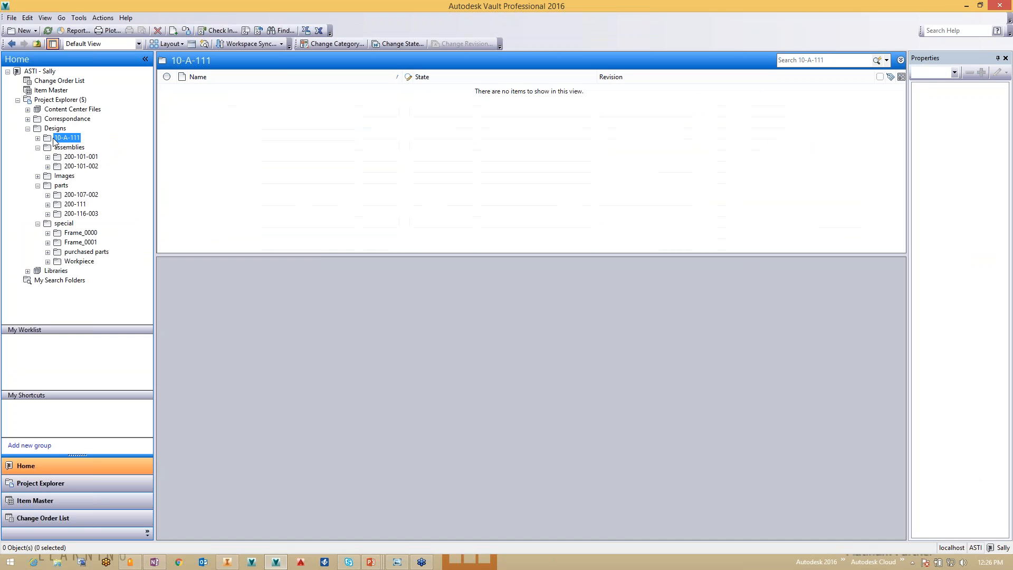
left_click(71, 148)
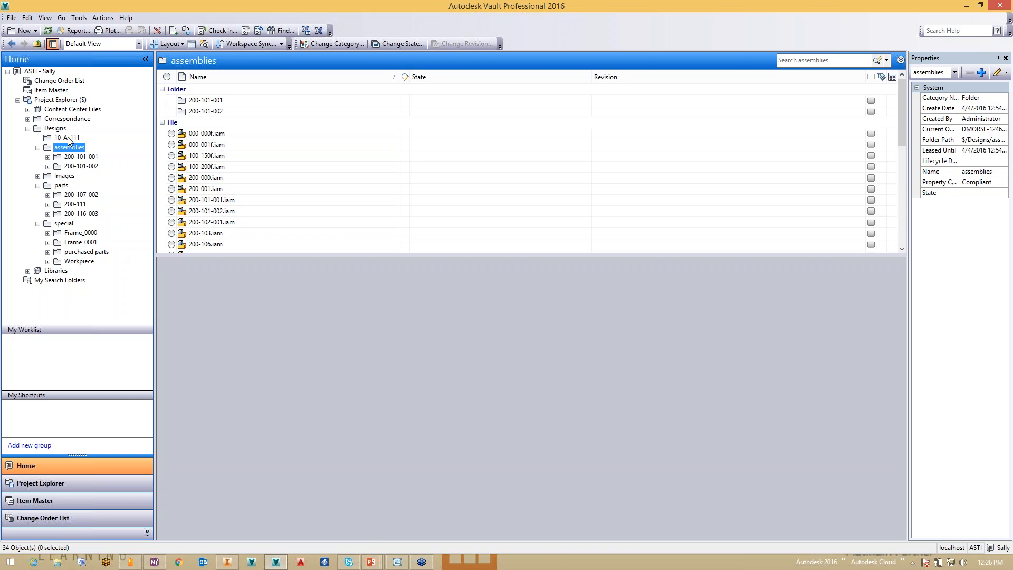
left_click(69, 139)
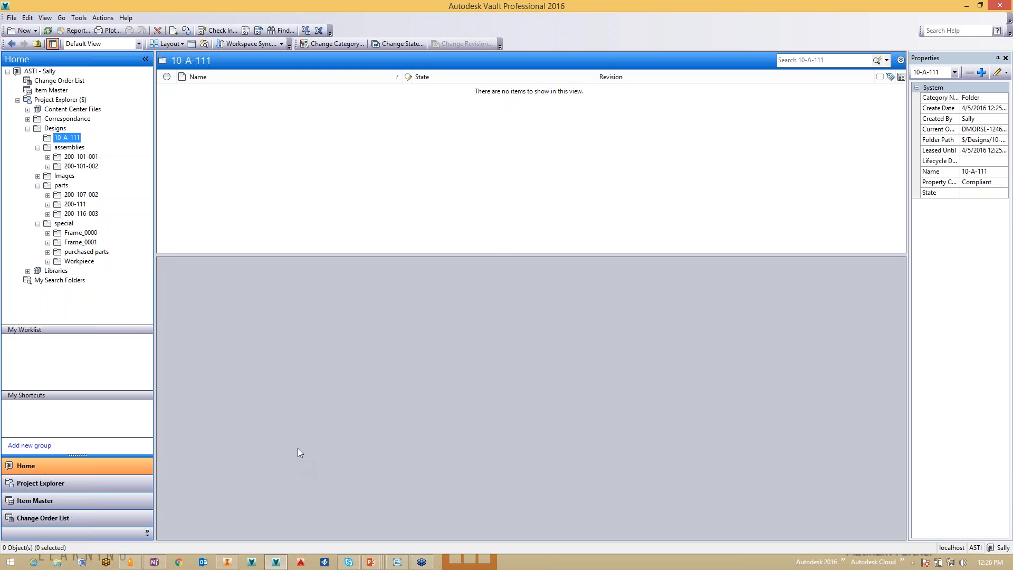
- Look through the list of installed Windows applications for the Autodesk programs and return to Vault
left_click(11, 562)
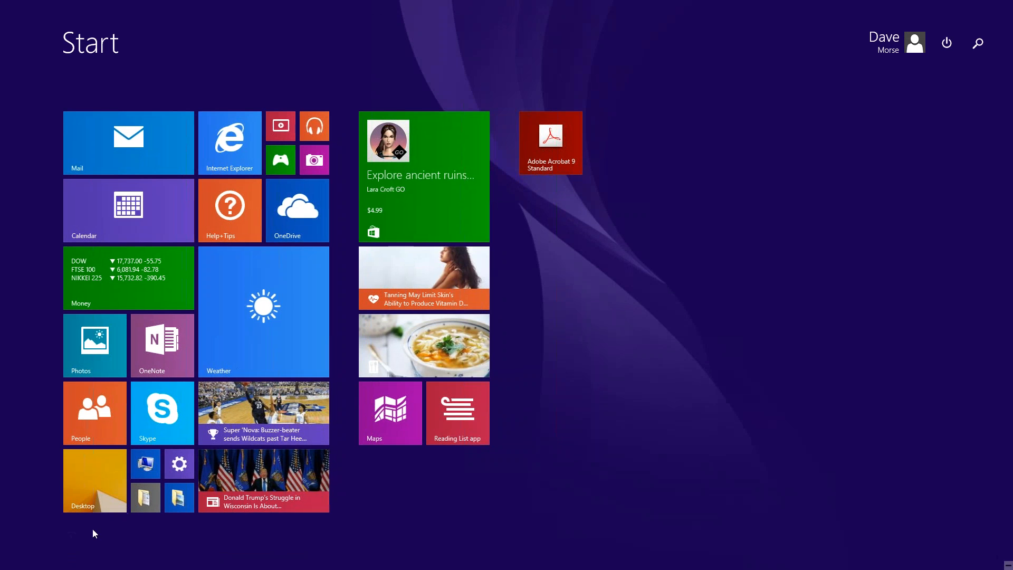
left_click(71, 539)
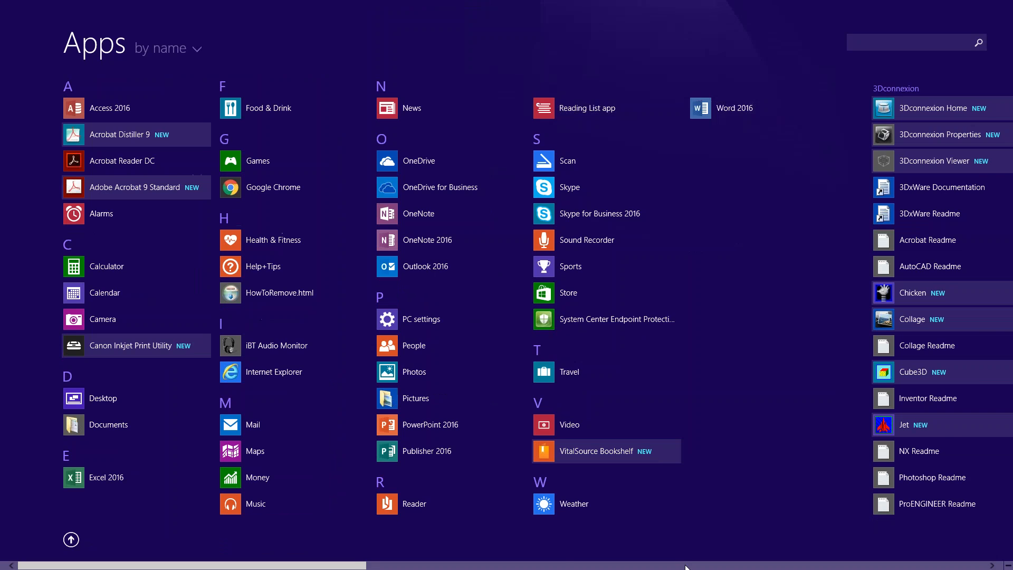
left_click(686, 566)
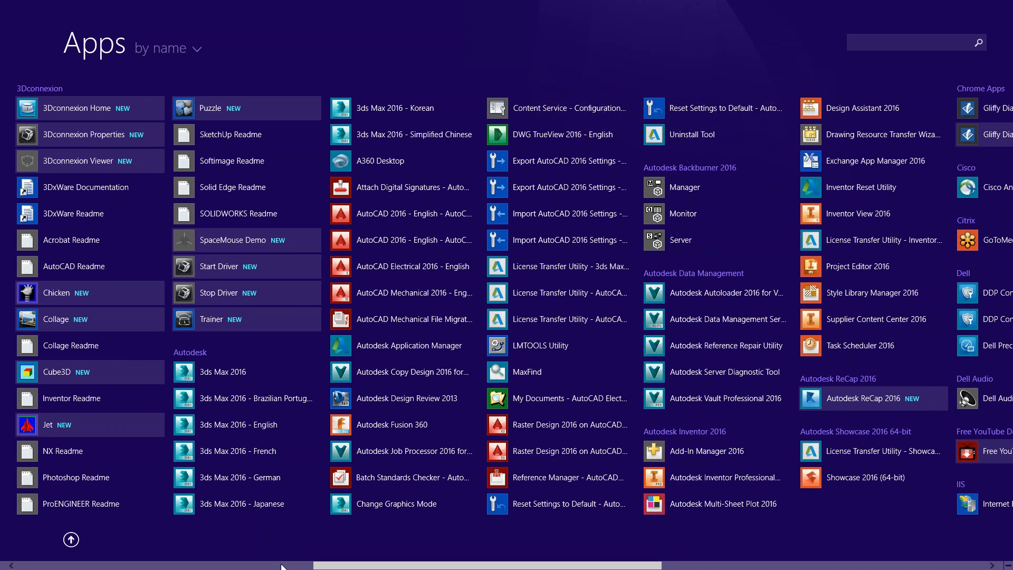
left_click(281, 566)
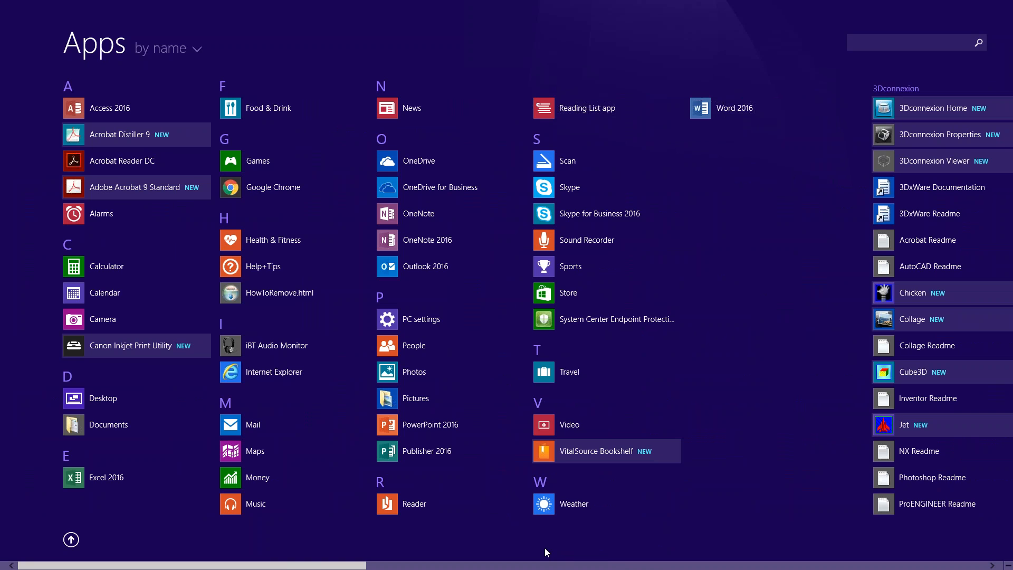
key("super")
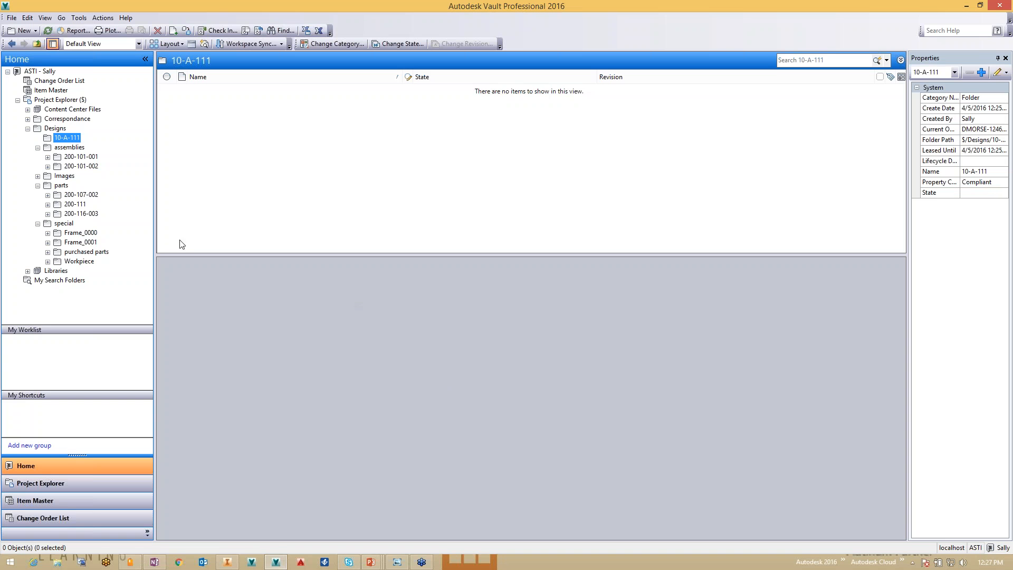
- Browse the contents of the Designs, 200-101-001, Images and parts folders in the vault
left_click(50, 130)
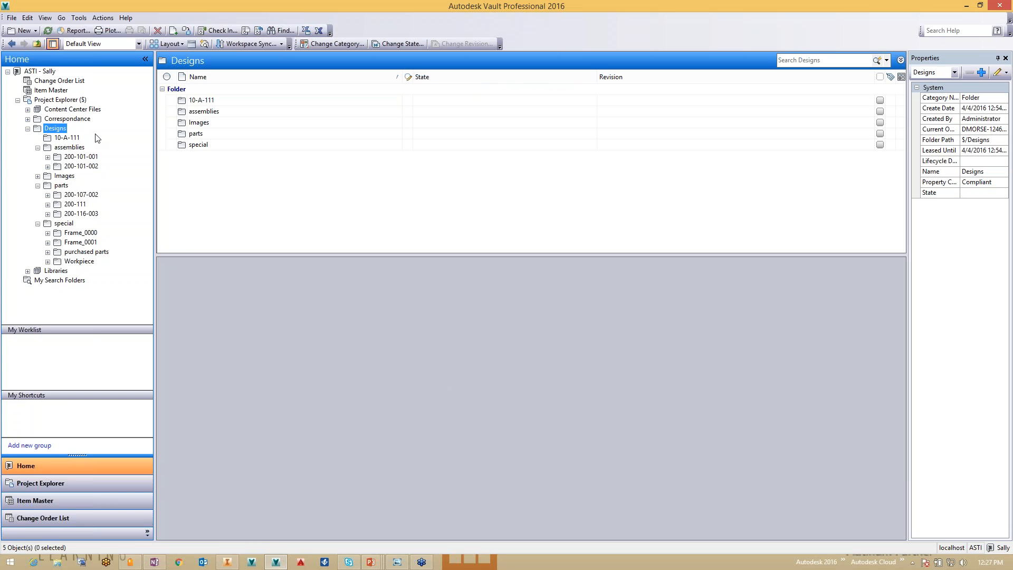
left_click(72, 158)
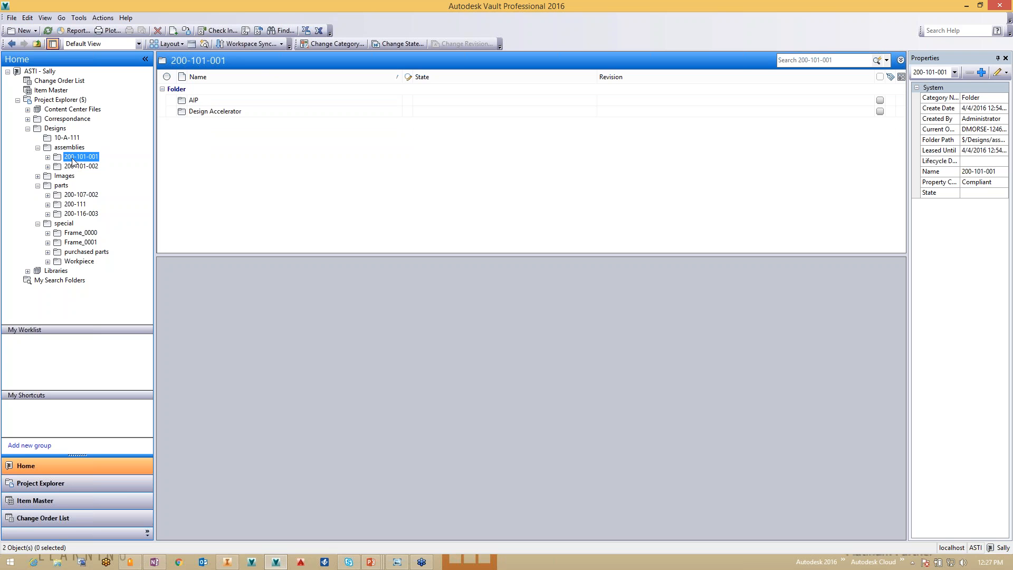
left_click(58, 176)
left_click(62, 185)
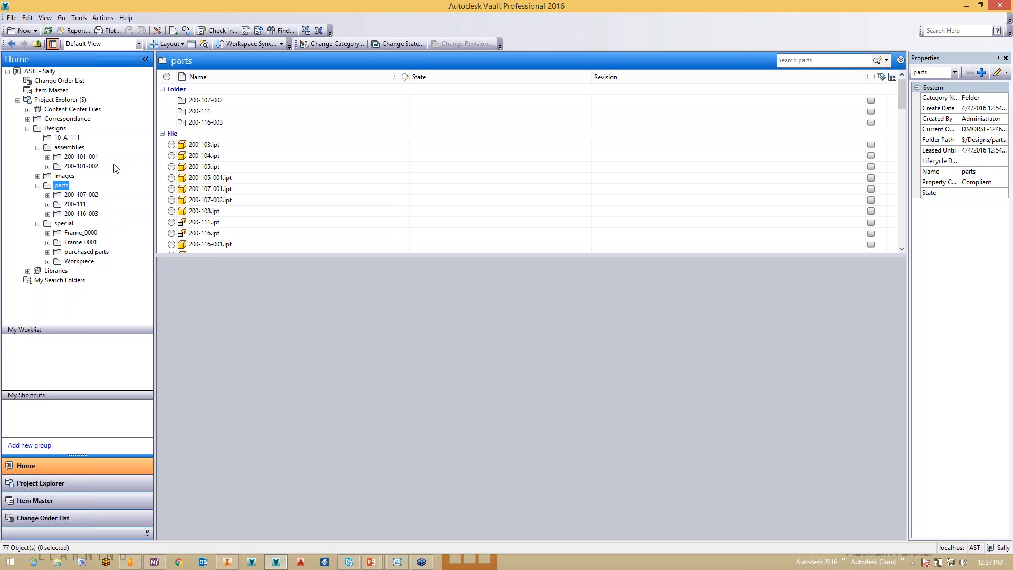
- Examine the components used by the 200-001.iam assembly in the assemblies folder
left_click(71, 147)
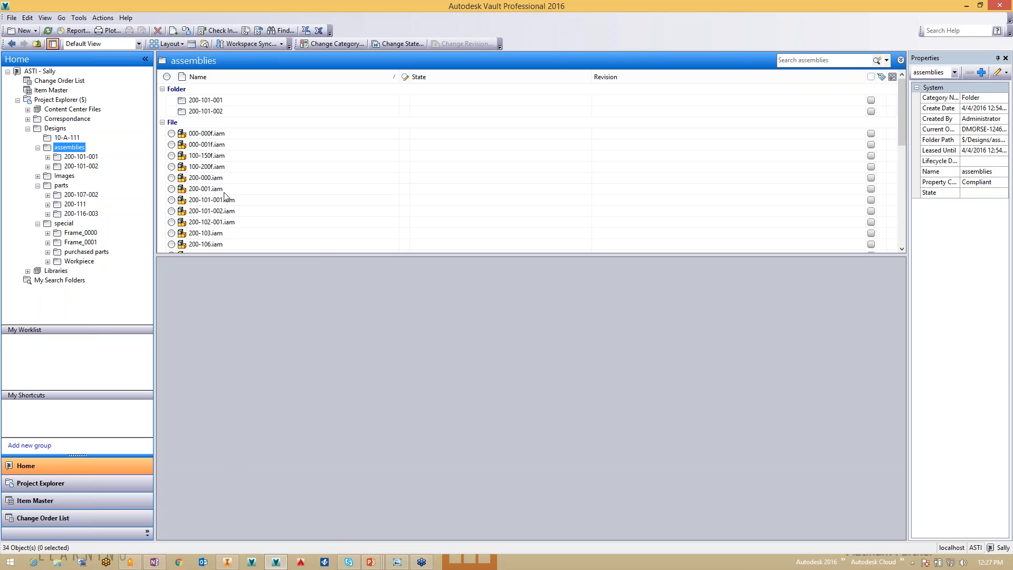
left_click(208, 190)
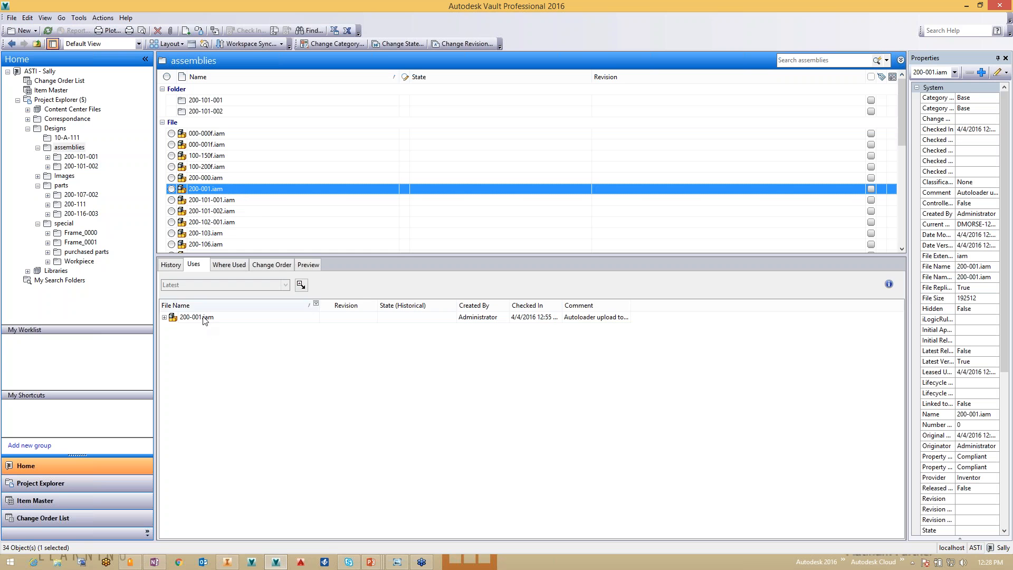
left_click(164, 317)
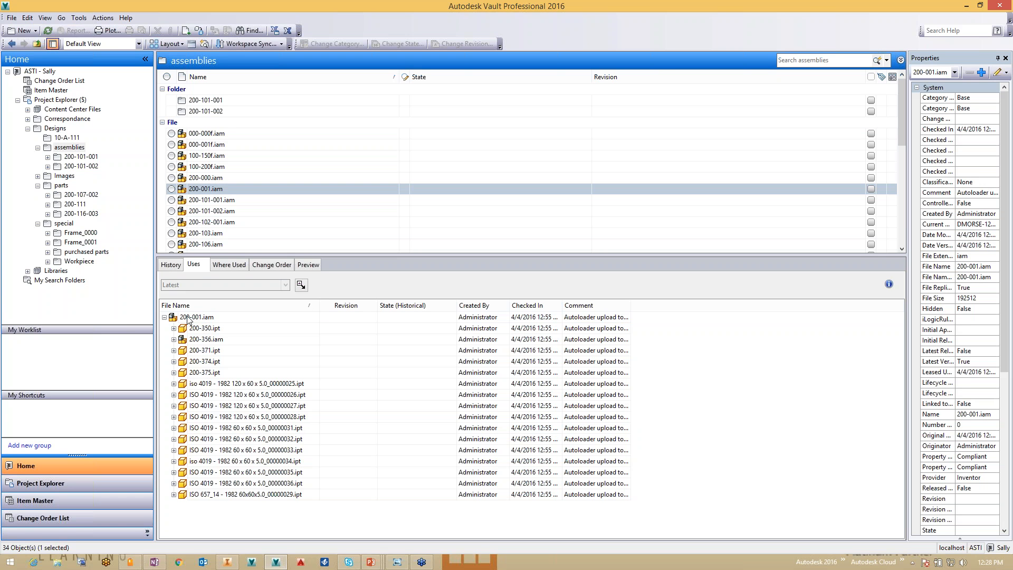
left_click(188, 317)
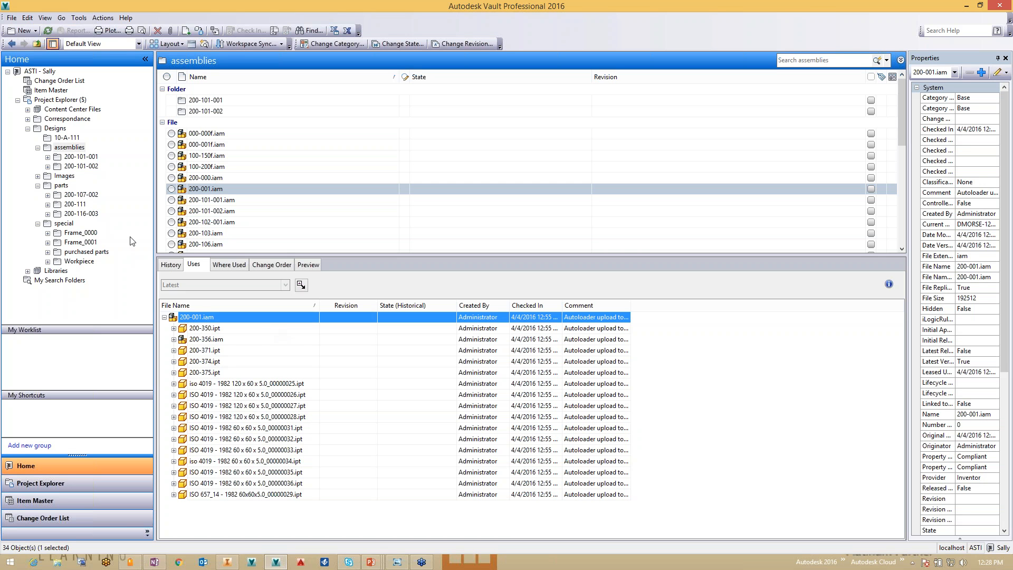
- Review the vault's folder categories, including the Project category, in the behavior settings and close the settings
left_click(79, 18)
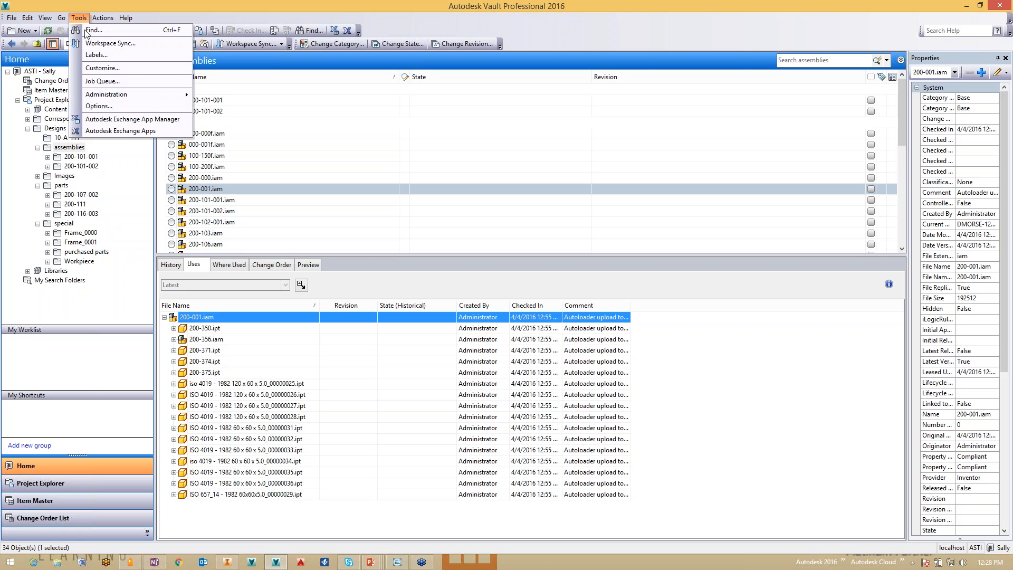
mouse_move(117, 97)
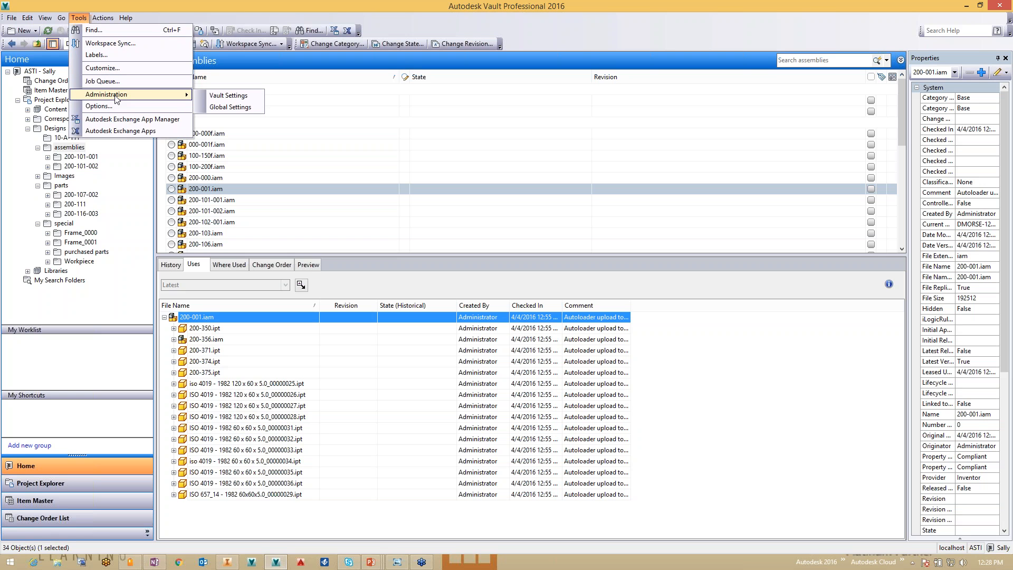
left_click(228, 95)
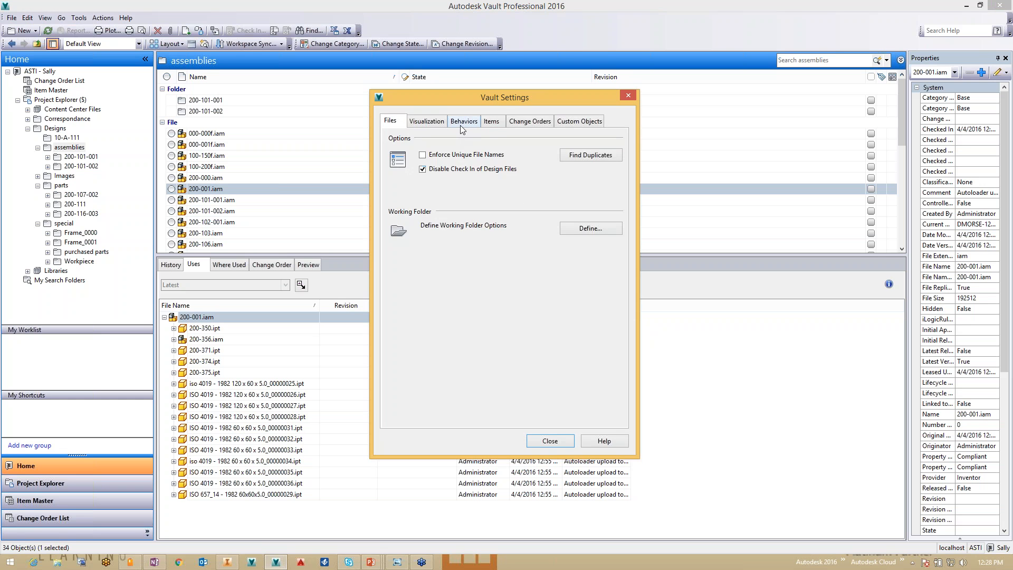
left_click(463, 122)
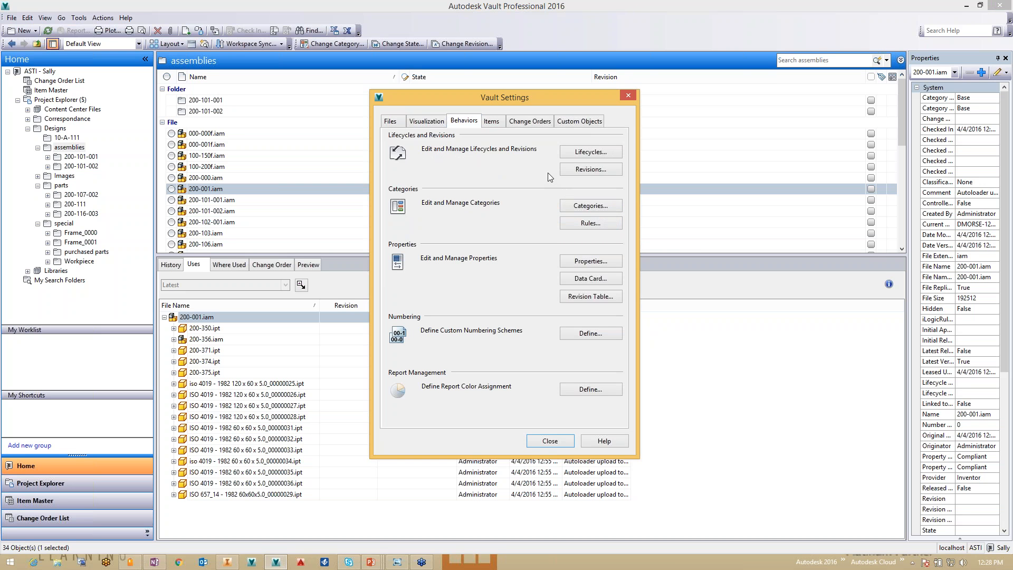
left_click(590, 205)
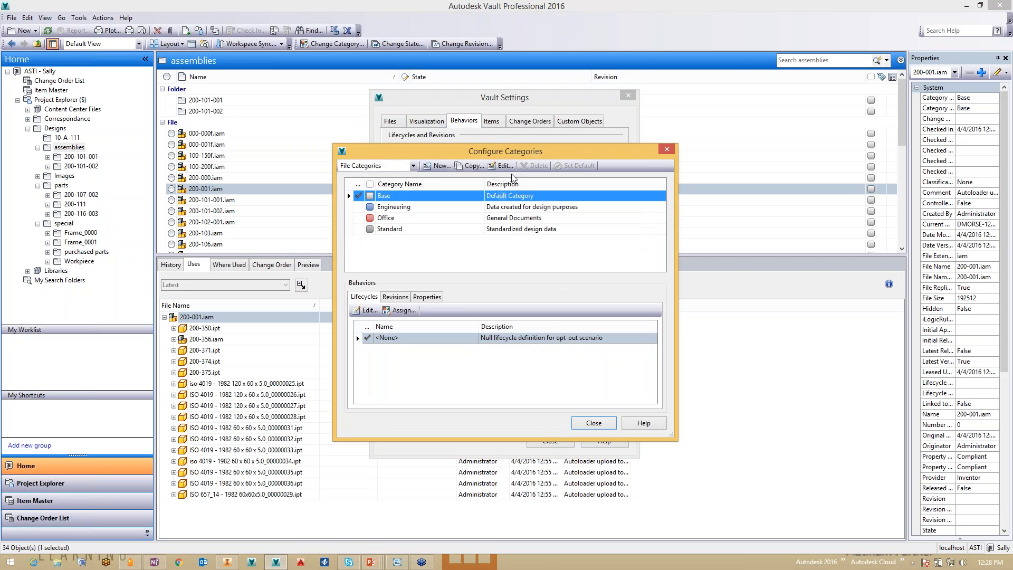
left_click(412, 166)
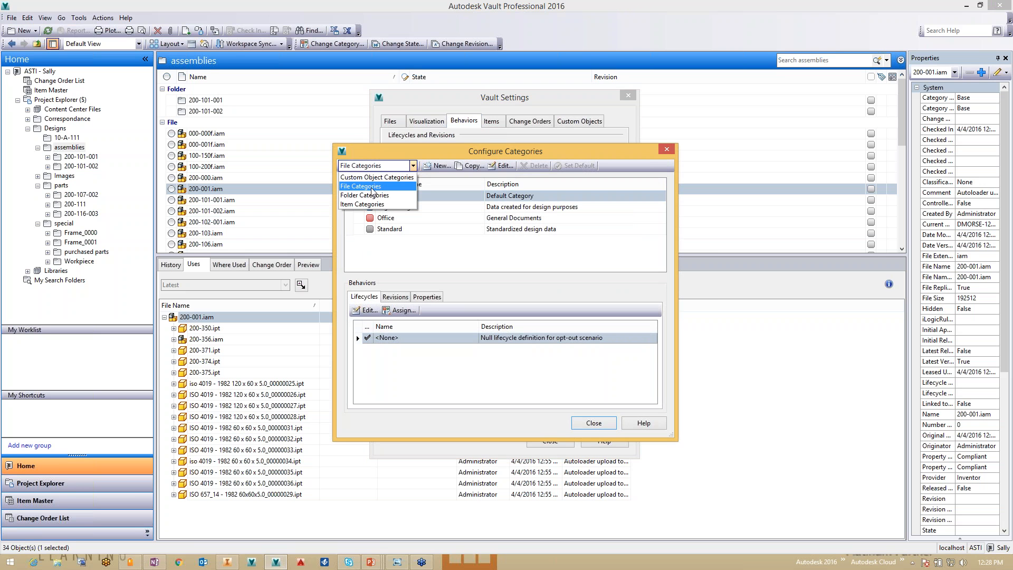
left_click(364, 190)
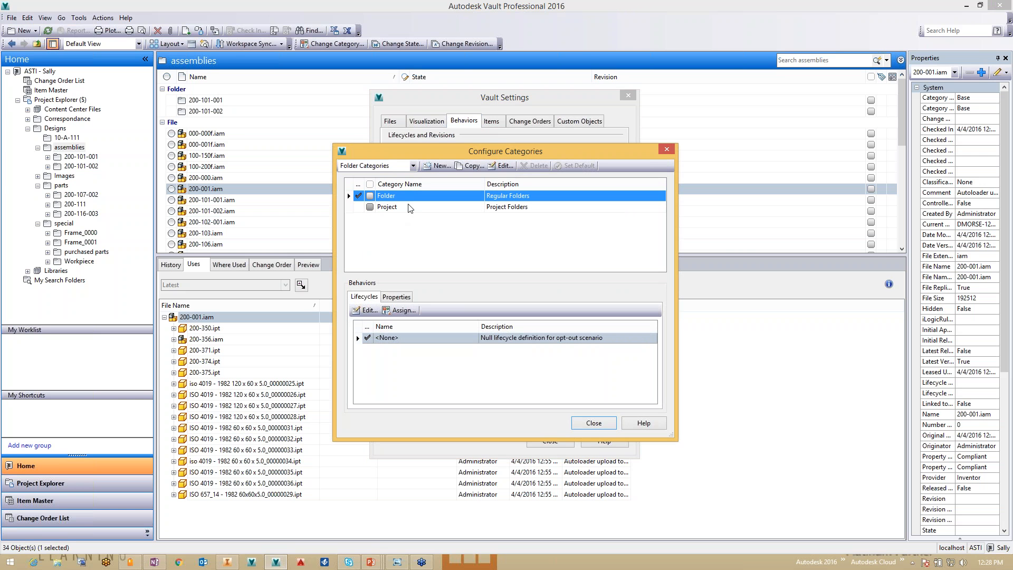
left_click(514, 209)
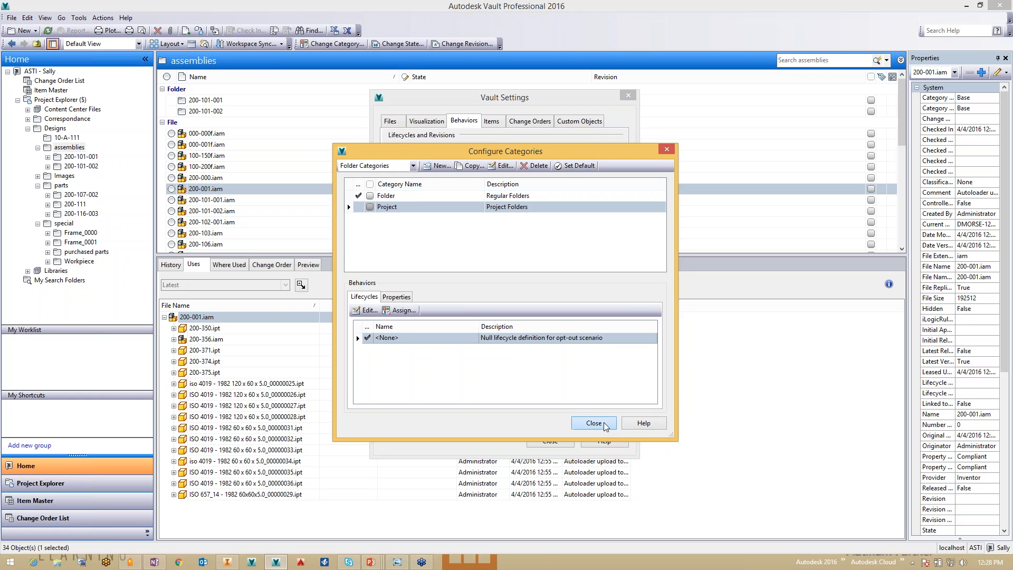
left_click(594, 423)
left_click(550, 440)
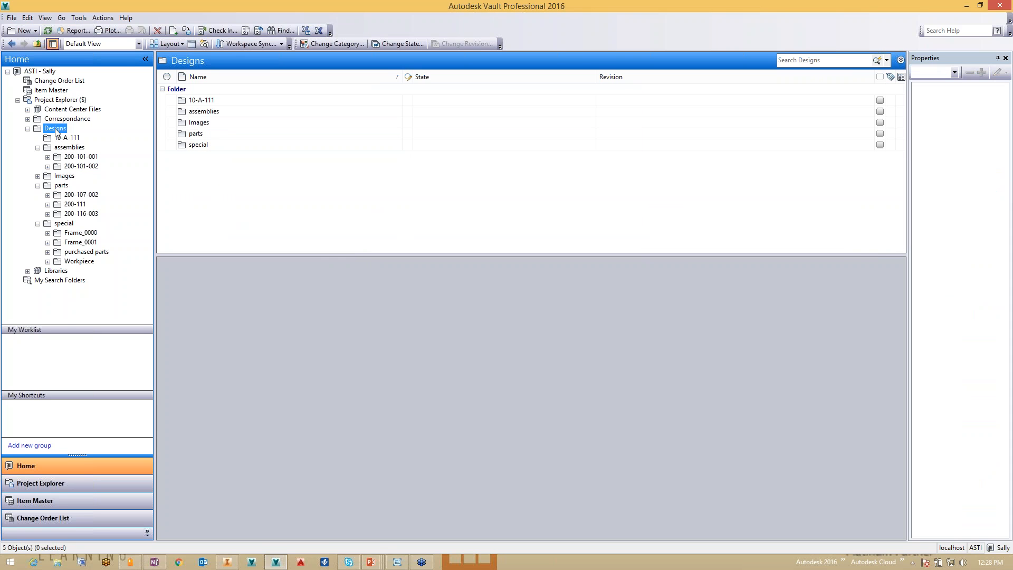
- Create a folder named Project A with the Project category under Designs and open it
right_click(56, 131)
left_click(82, 136)
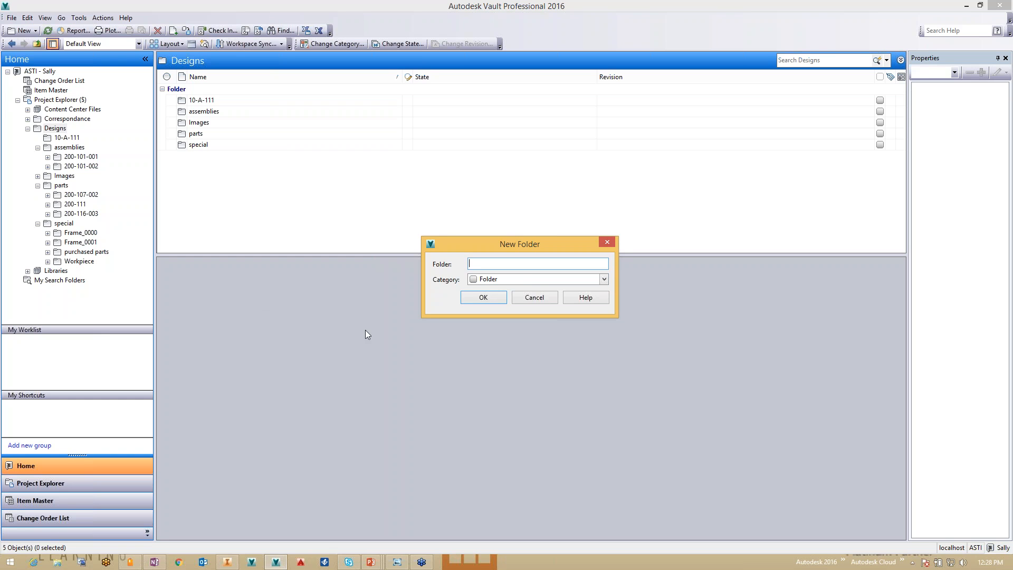
left_click(521, 280)
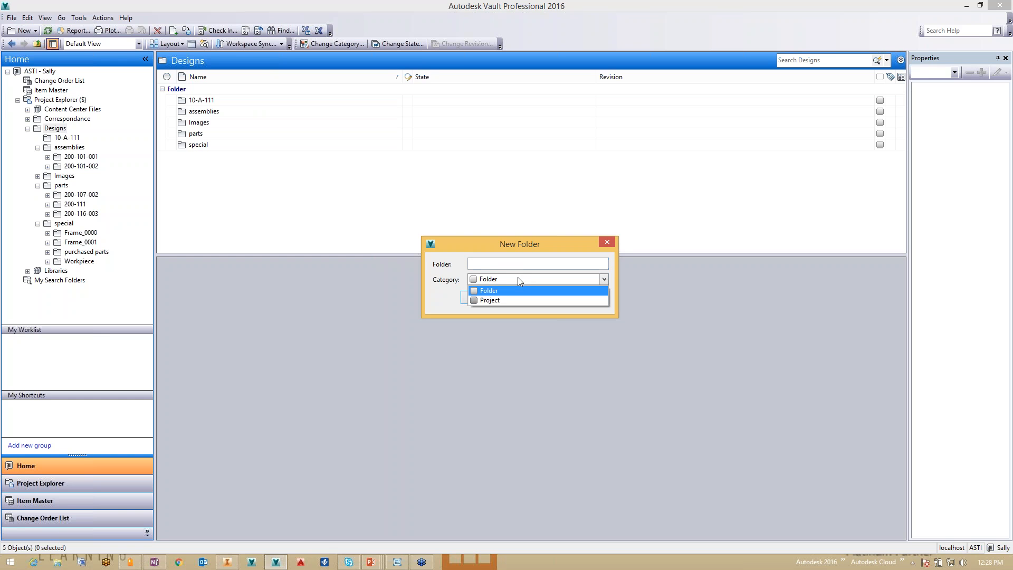
left_click(504, 299)
left_click(496, 264)
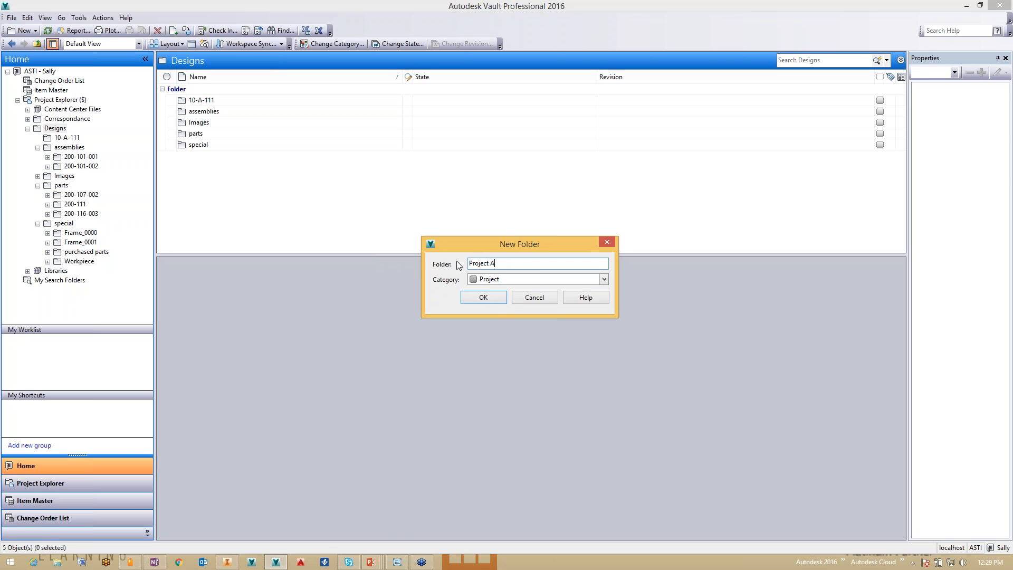
left_click(484, 298)
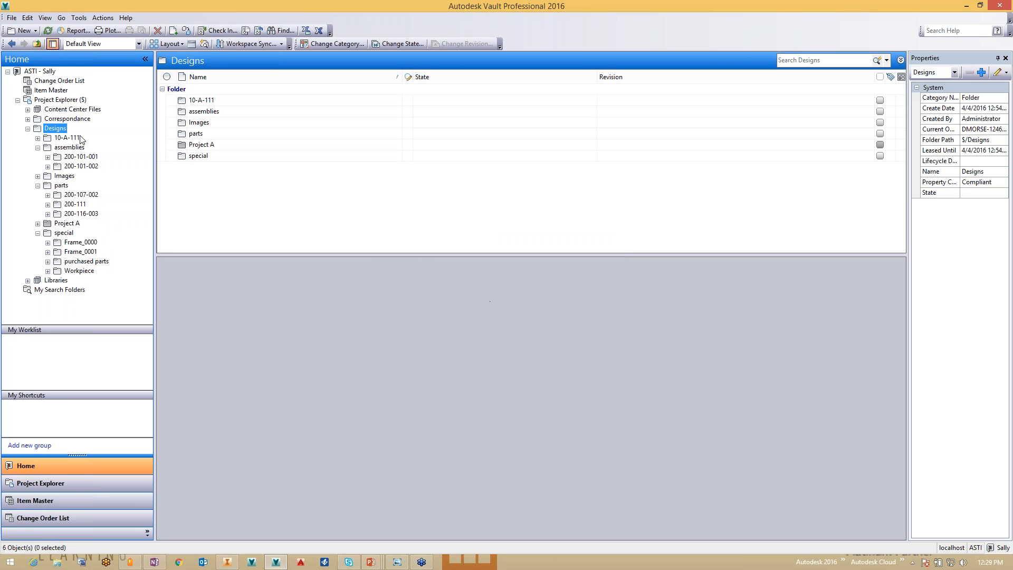
left_click(64, 223)
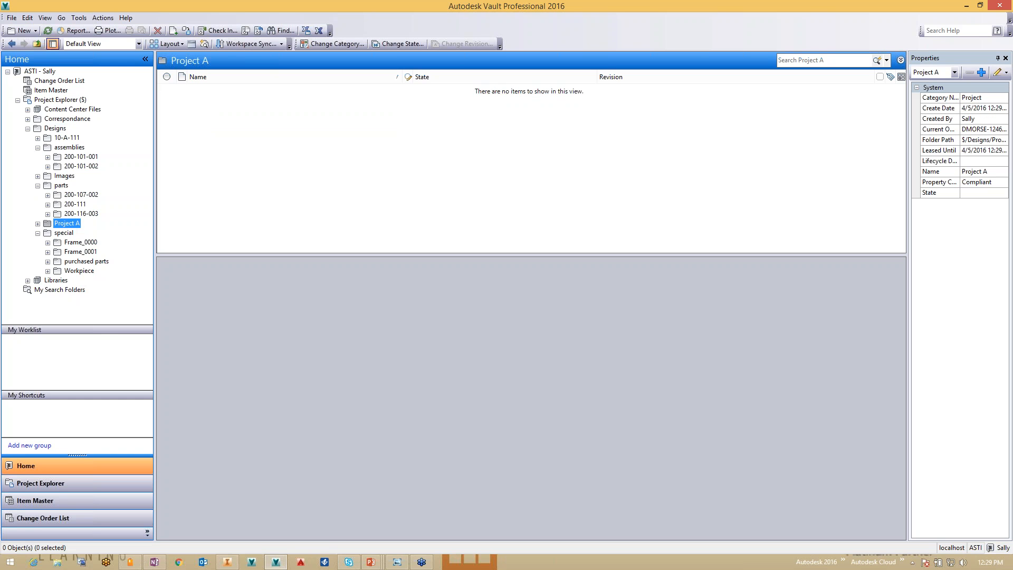
- Expand the full component tree of 200-001.iam in the assemblies folder and copy the assembly with all its files
left_click(65, 149)
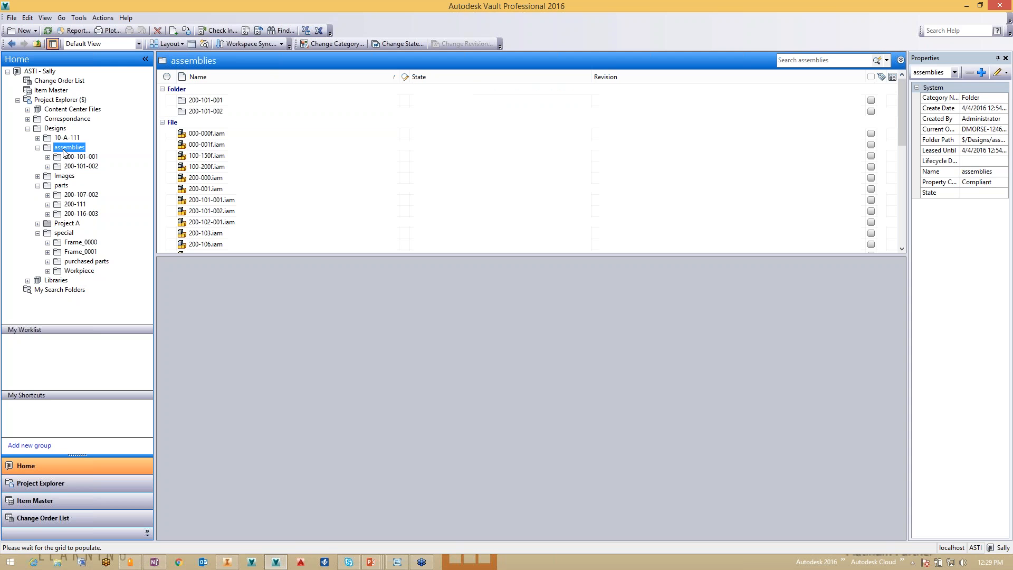
left_click(209, 191)
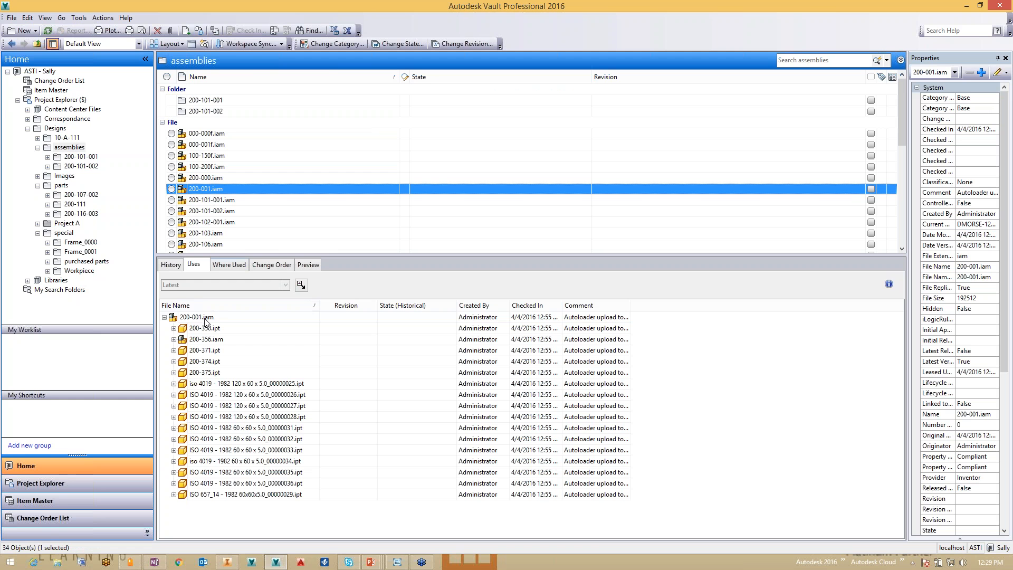
right_click(235, 320)
left_click(269, 294)
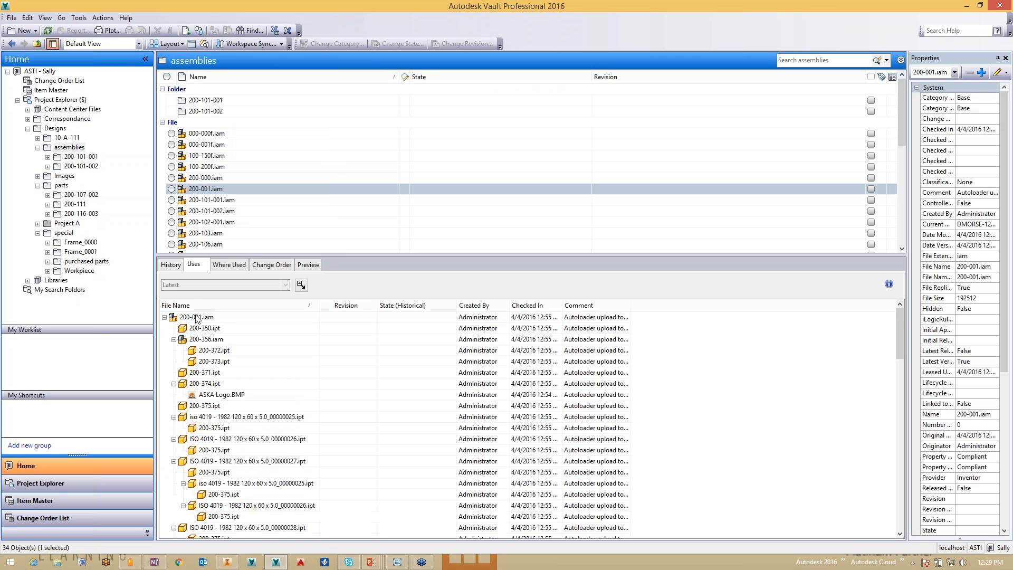
left_click_drag(901, 335, 902, 502)
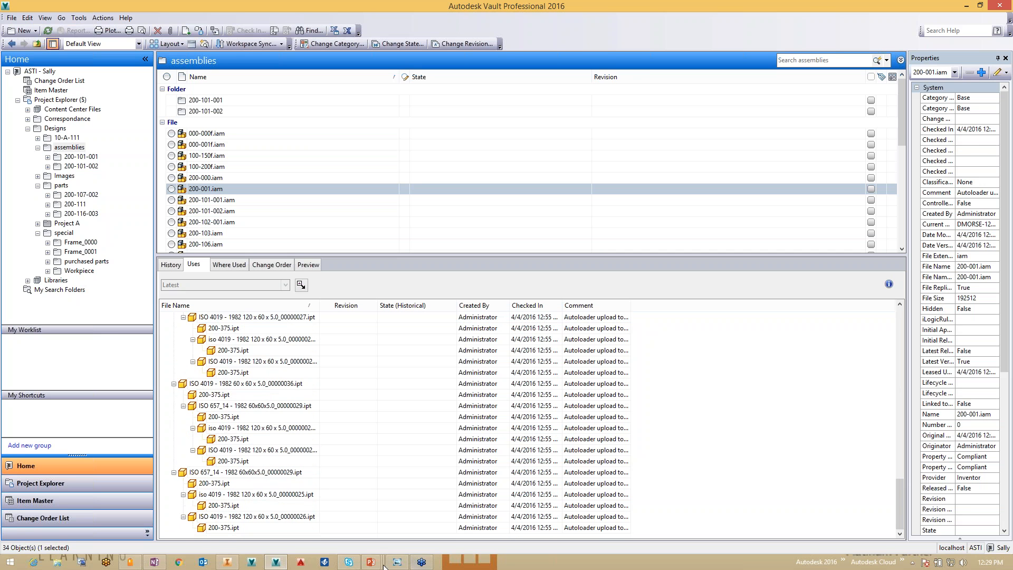
left_click(226, 528, "shift")
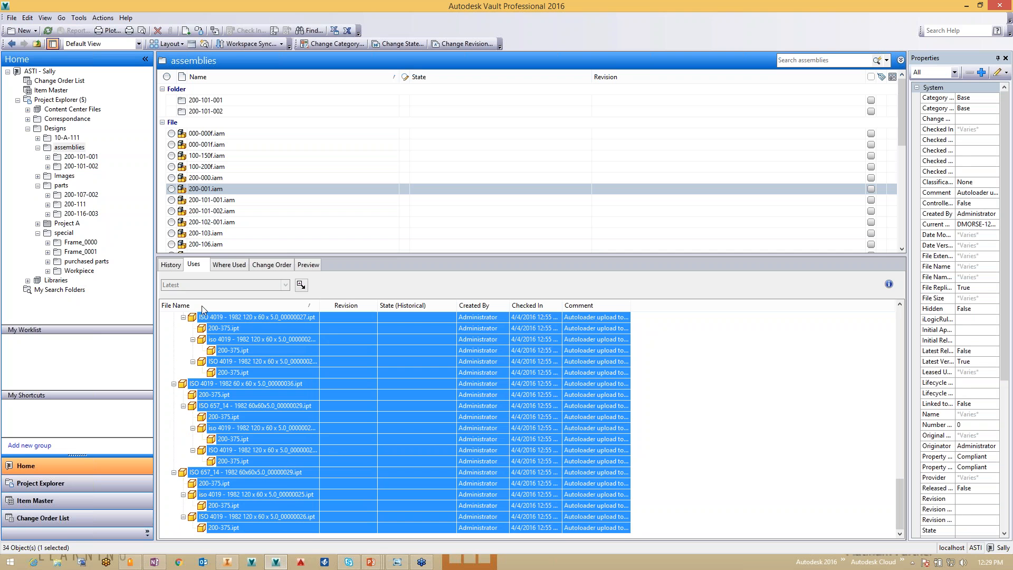
left_click(27, 17)
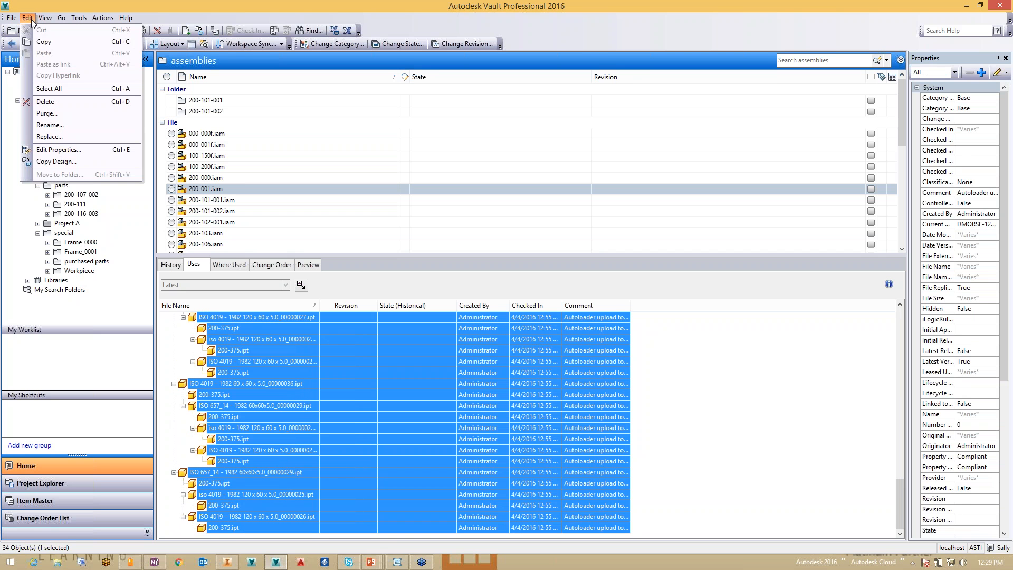
left_click(45, 43)
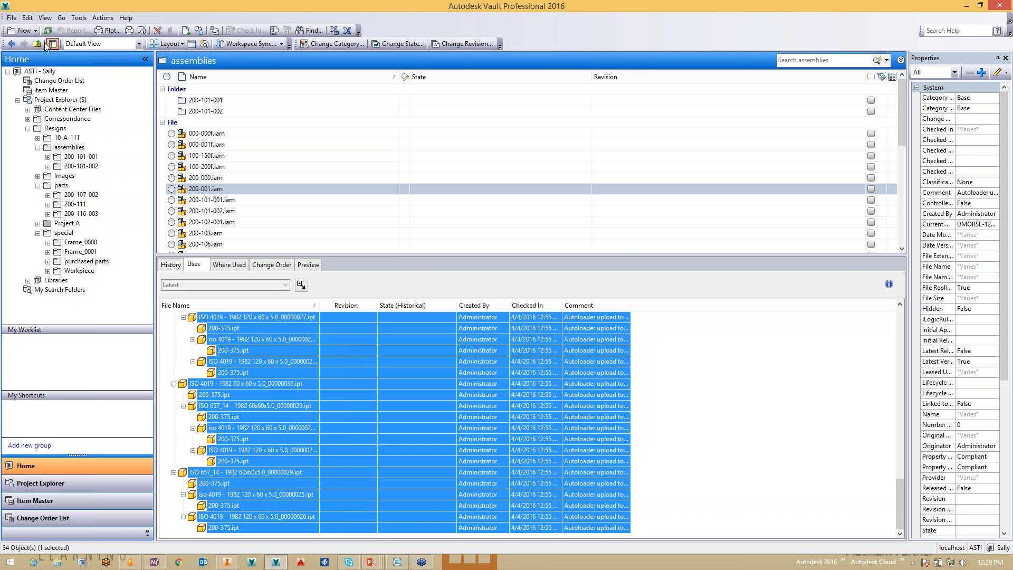
- Paste the copied 200-001.iam files as links into the Project A folder
left_click(63, 223)
left_click(27, 18)
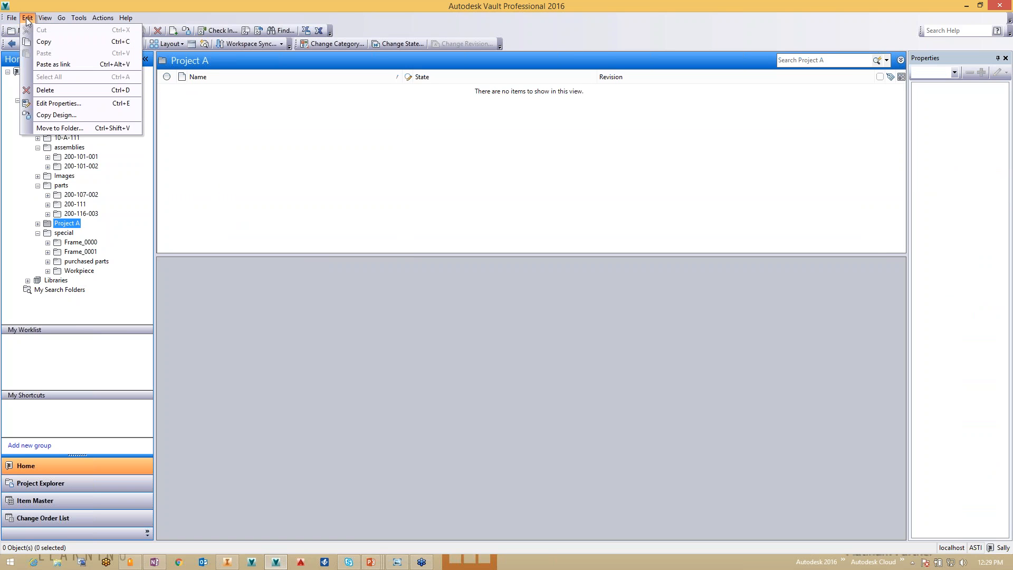
left_click(64, 68)
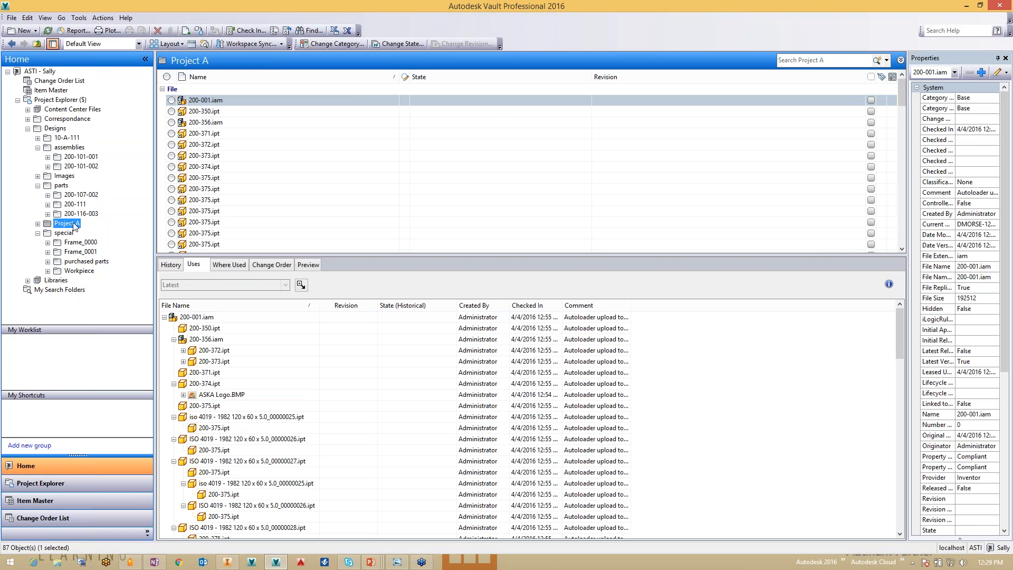
- Inspect the linked files in the Project A folder and the original 200-001.iam in the assemblies folder
mouse_move(903, 96)
left_mouse_down()
mouse_move(901, 238)
mouse_move(902, 97)
left_mouse_up()
left_click(211, 125)
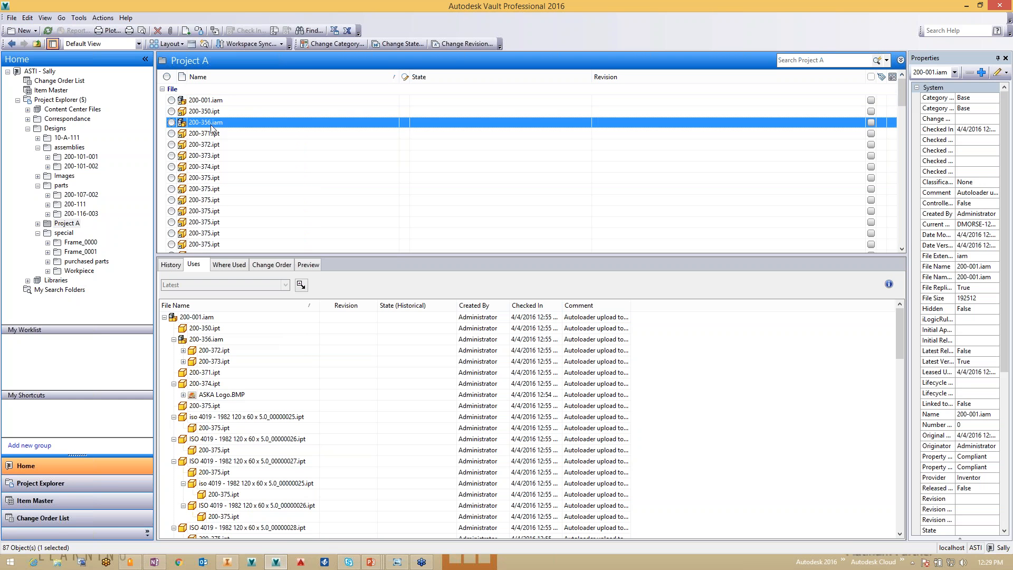
left_click(215, 146)
left_click(211, 178)
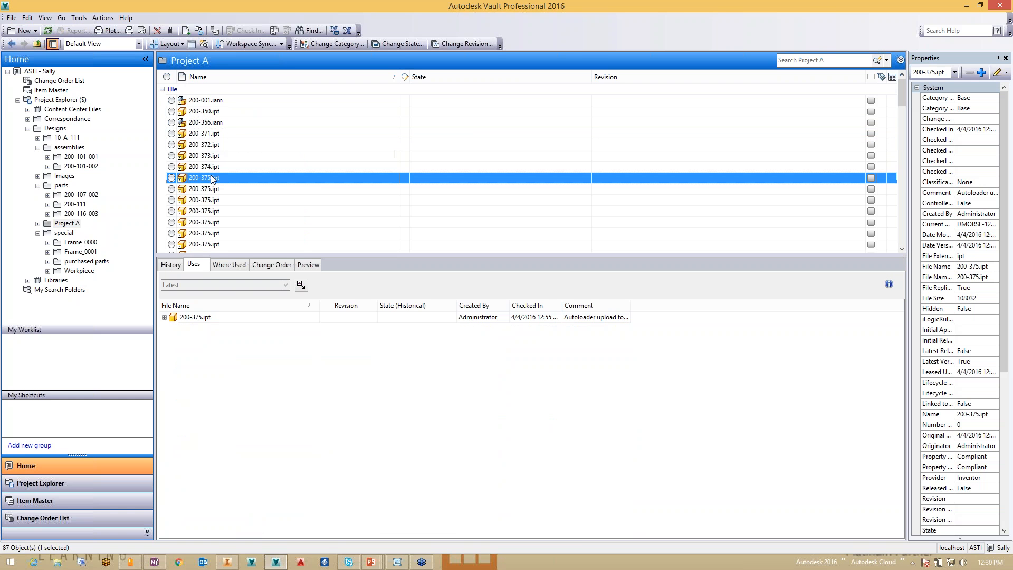
left_click(209, 167)
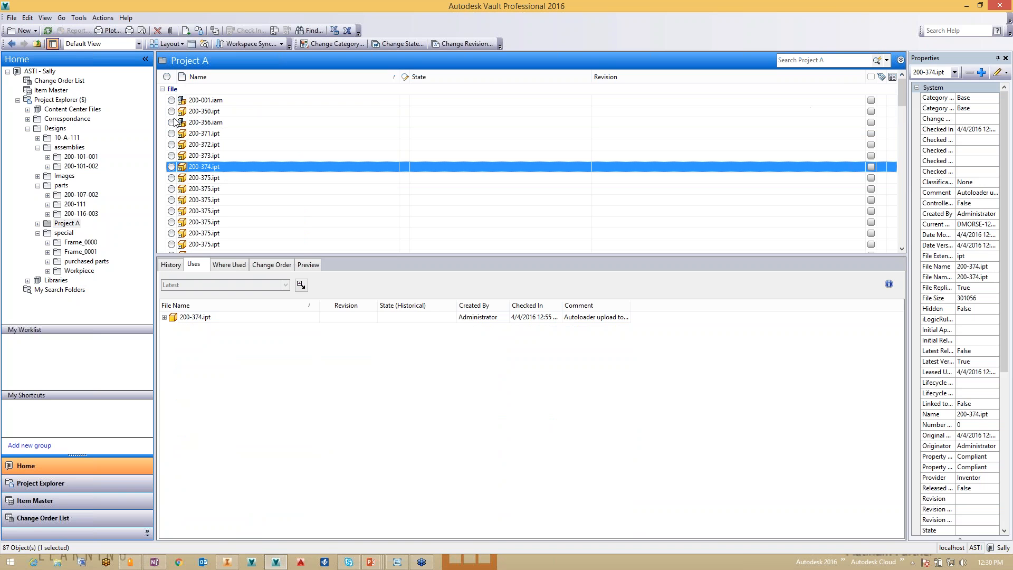
left_click(208, 101)
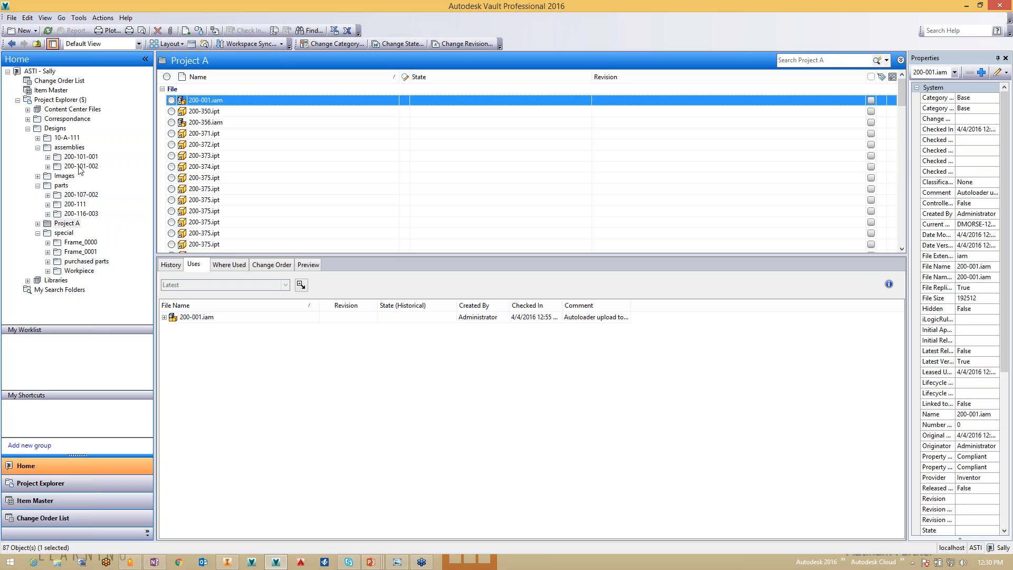
left_click(60, 148)
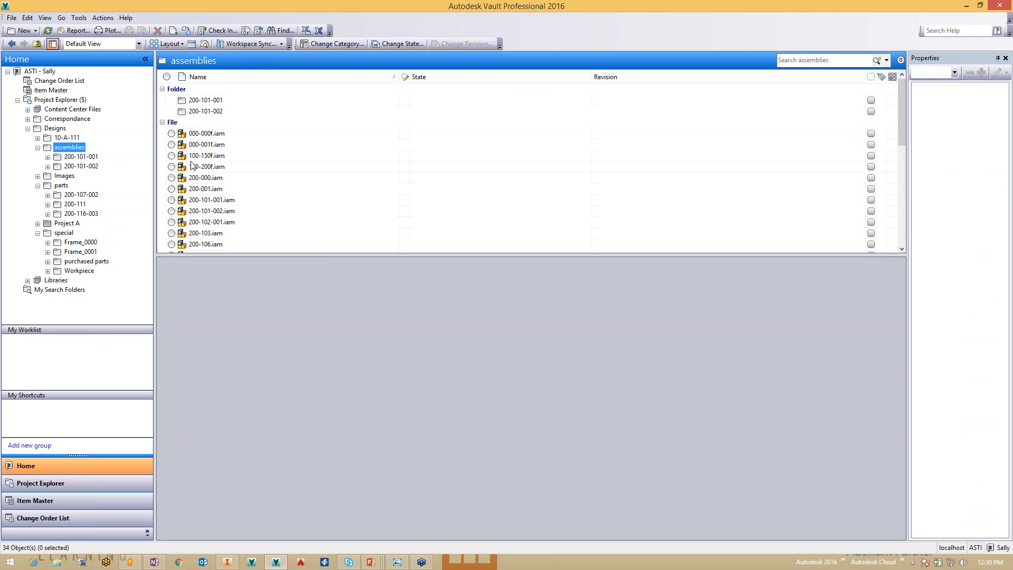
left_click(213, 190)
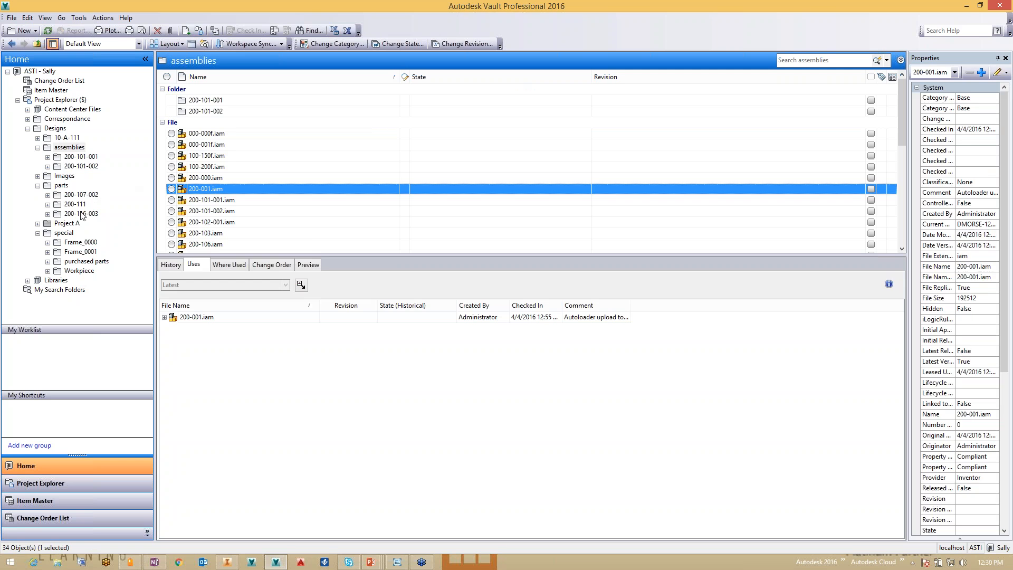
- Change the category of 200-001.iam and all its component files in the Project A folder to Engineering
left_click(69, 224)
left_click(208, 101)
left_click(211, 113)
left_click(218, 101)
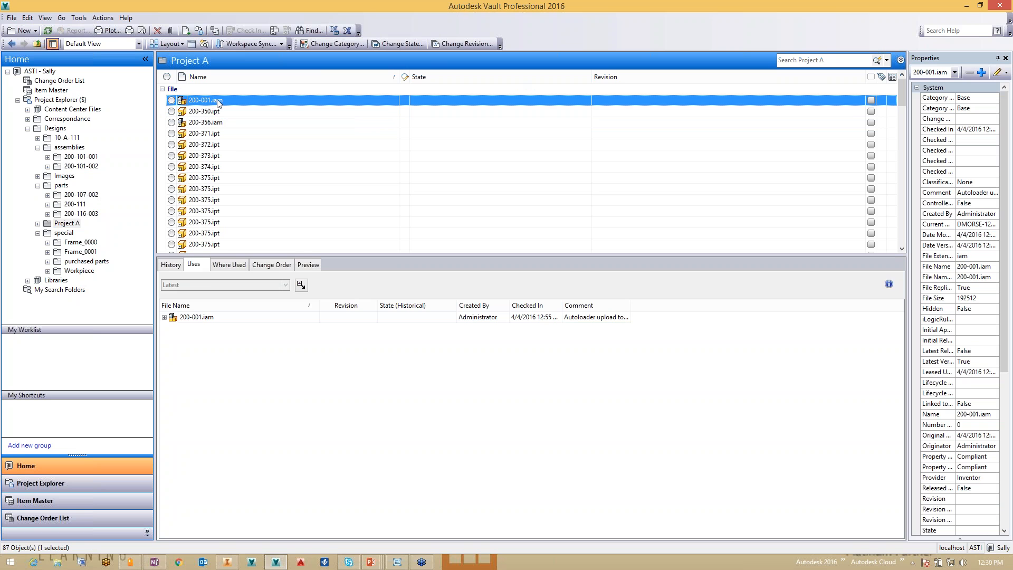
right_click(219, 103)
left_click(205, 99)
left_click(340, 46)
left_click(501, 150)
left_click(488, 169)
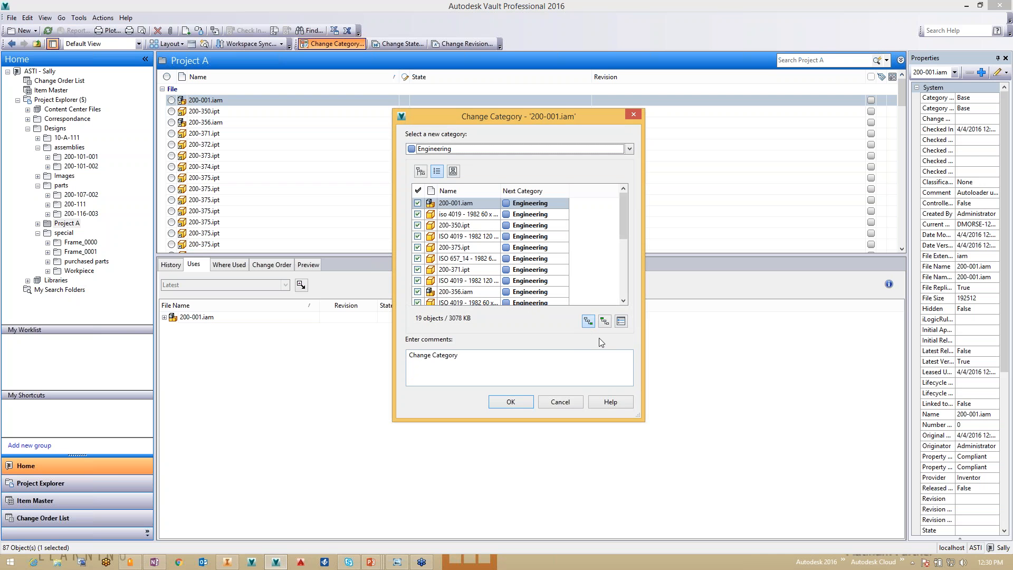
left_click_drag(623, 224, 628, 277)
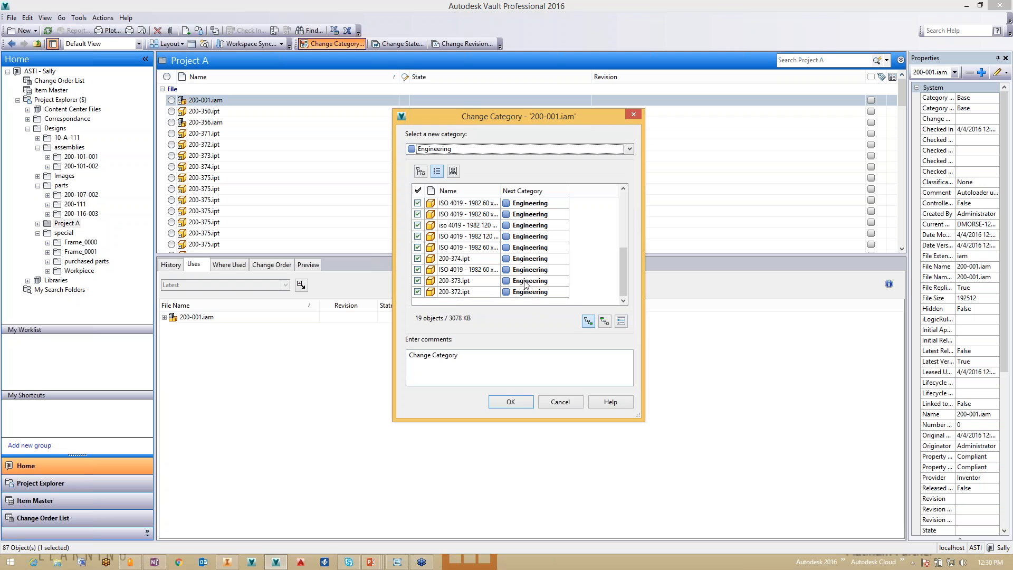
left_click(514, 402)
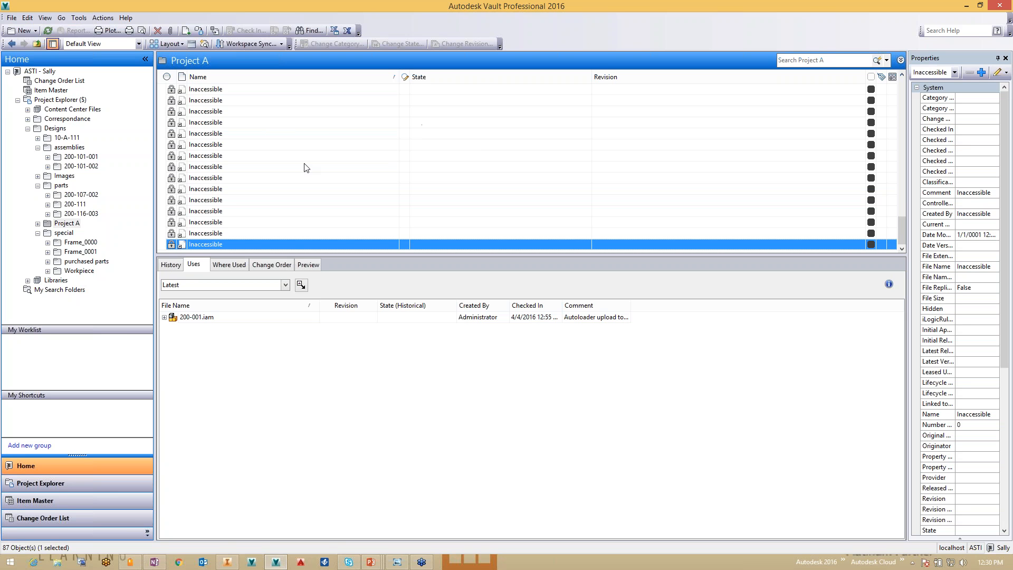
left_click(67, 223)
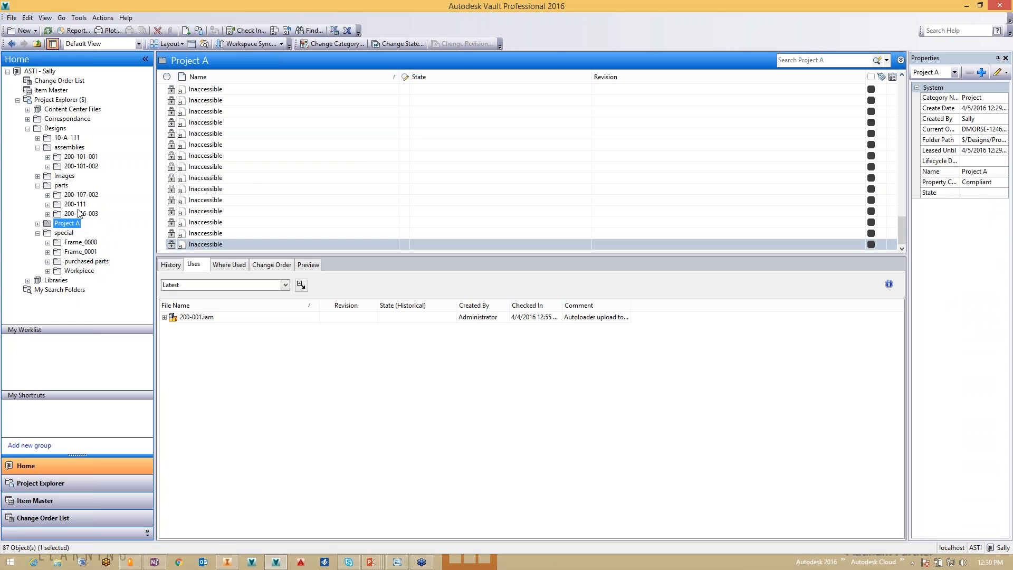
- Log out of the vault and log back in to the ASTI vault on localhost under the other user's name
left_click(11, 18)
left_click(46, 97)
left_click(491, 303)
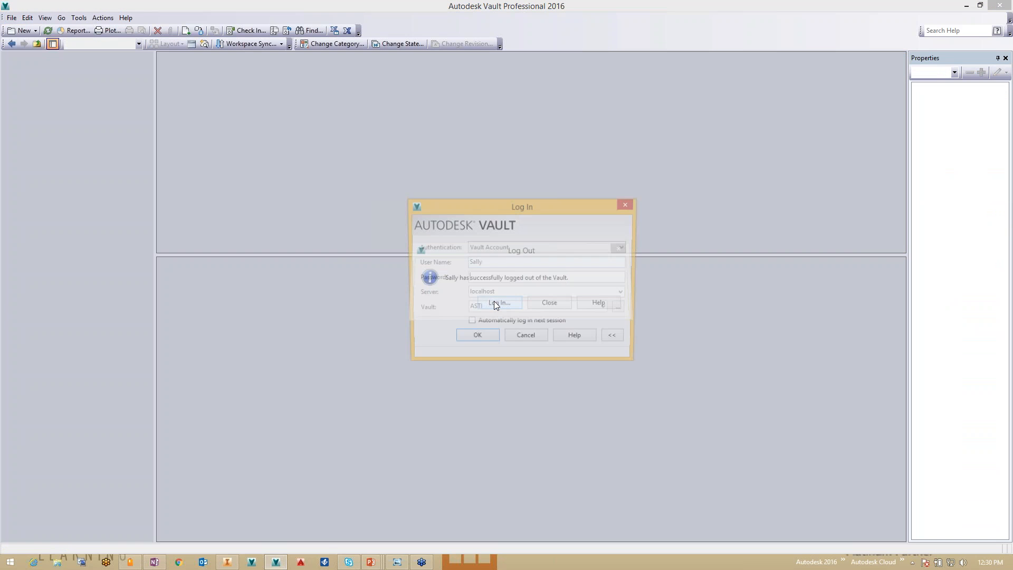
left_click_drag(496, 261, 461, 262)
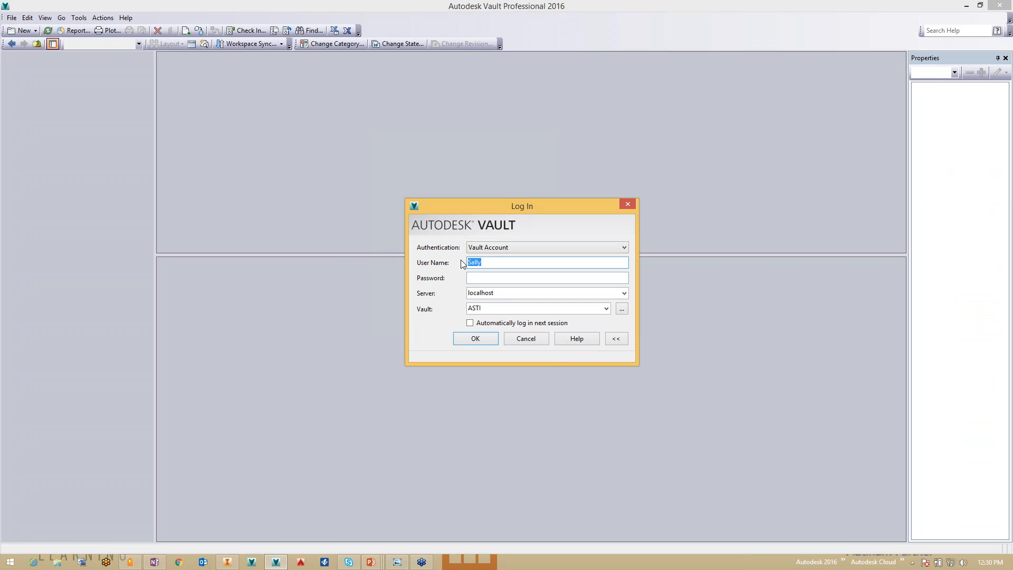
type("Ed")
left_click(485, 342)
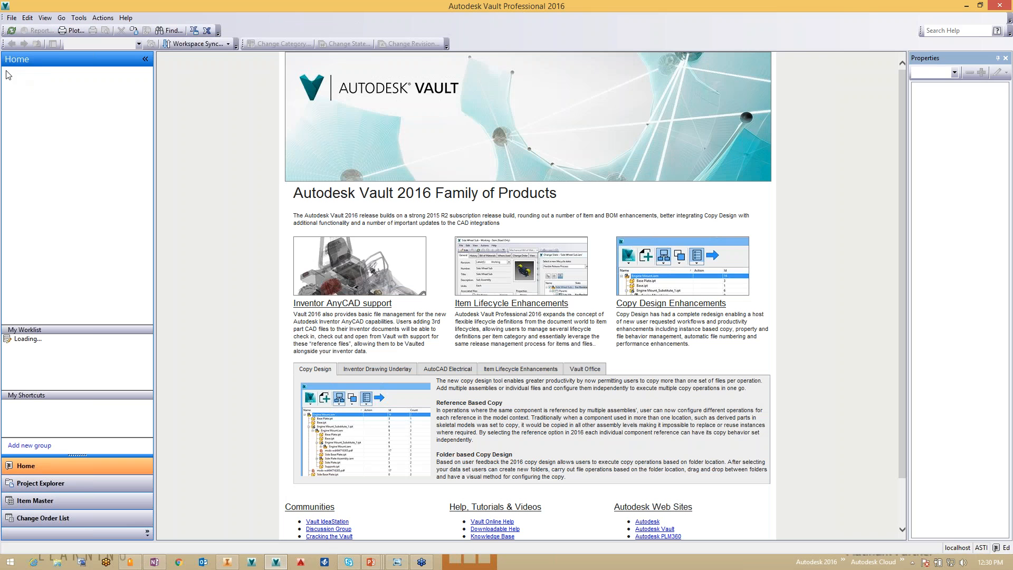
- Expand the Designs folder and check the state and revision of 200-001.iam in both the Project A and assemblies folders
left_click(8, 71)
left_click(17, 100)
left_click(28, 129)
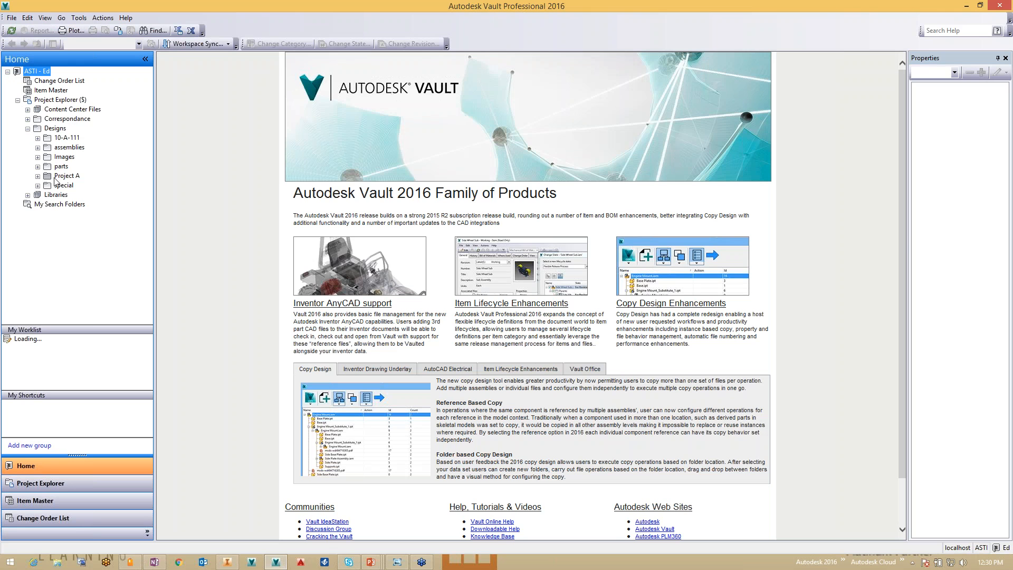
left_click(63, 176)
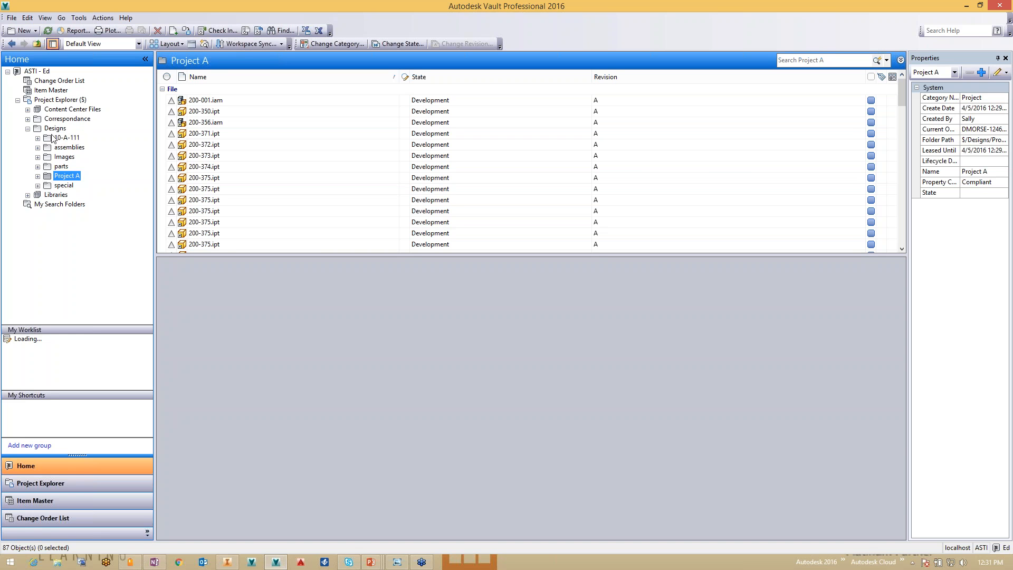
left_click(59, 149)
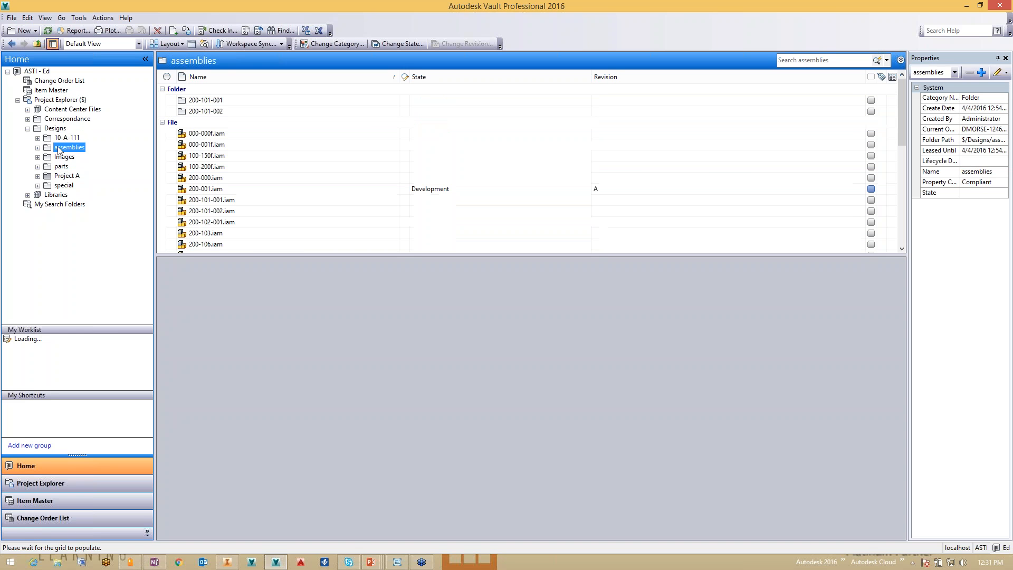
left_click(189, 190)
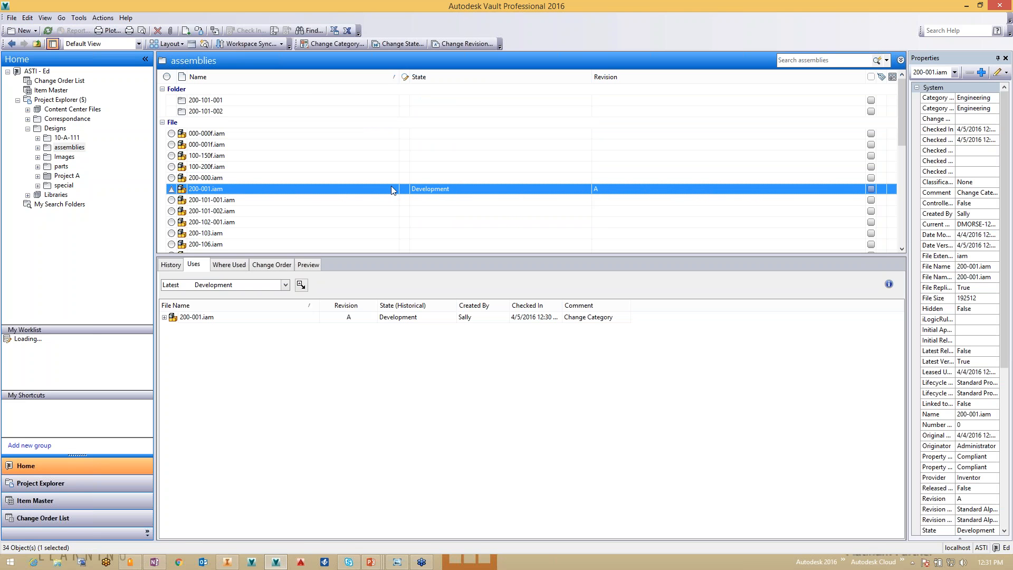
left_click(65, 176)
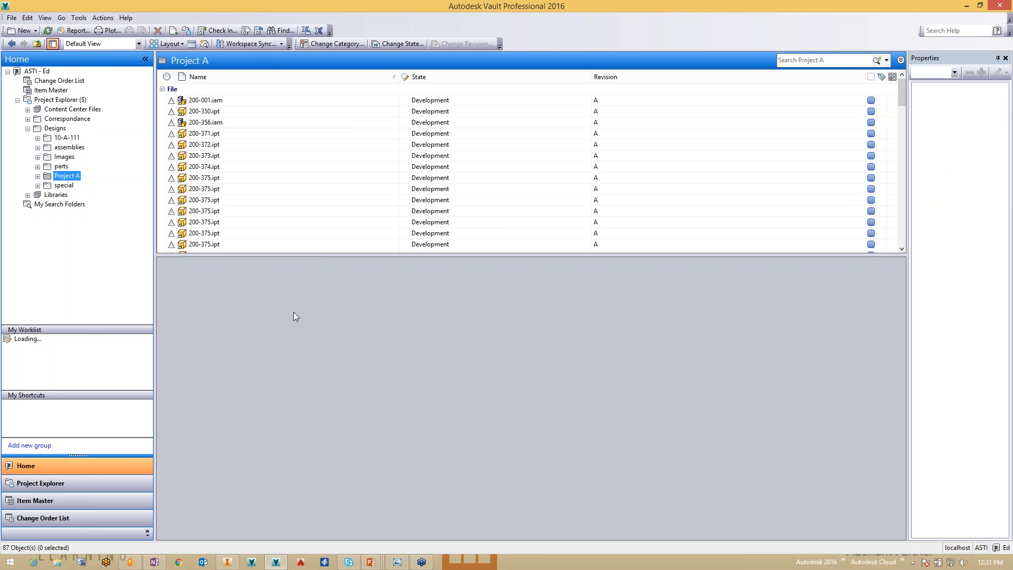